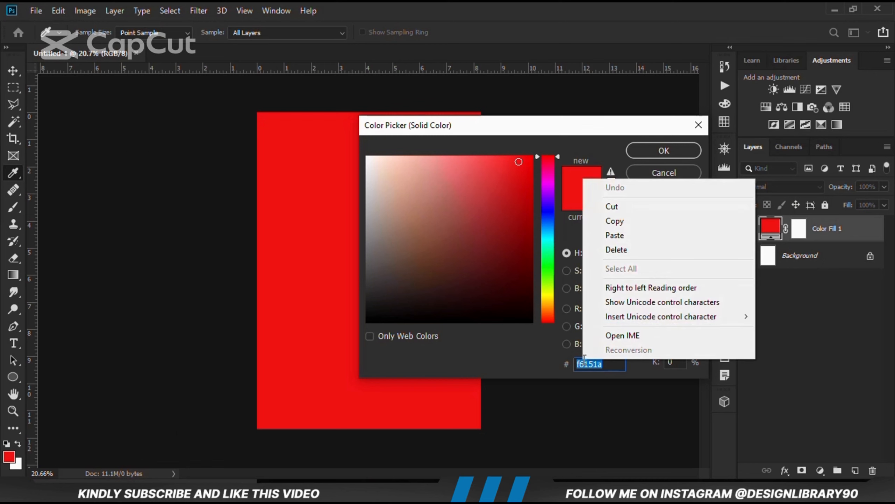
Set the Color Fill 1 layer's solid colour to 590b07 and toggle its visibility to compare.
{"action": "left_click", "coordinate": [599, 238]}
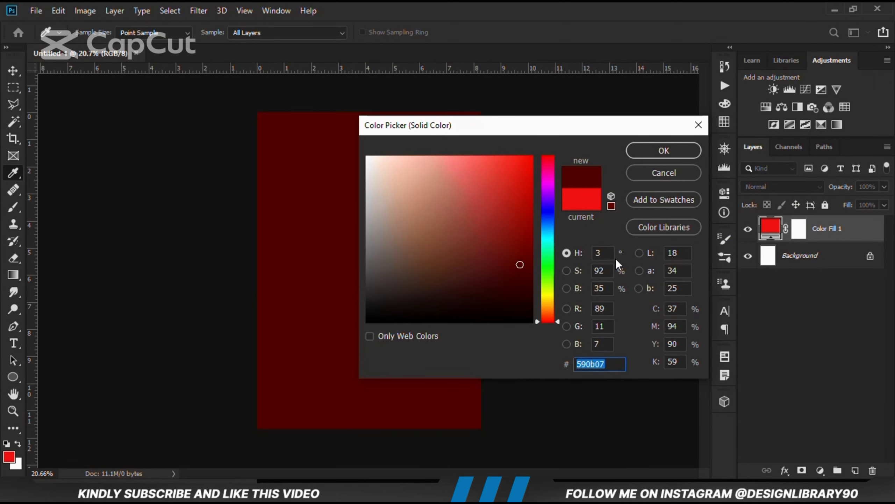
{"action": "left_click", "coordinate": [664, 150]}
{"action": "left_click", "coordinate": [749, 229]}
{"action": "left_click", "coordinate": [749, 229]}
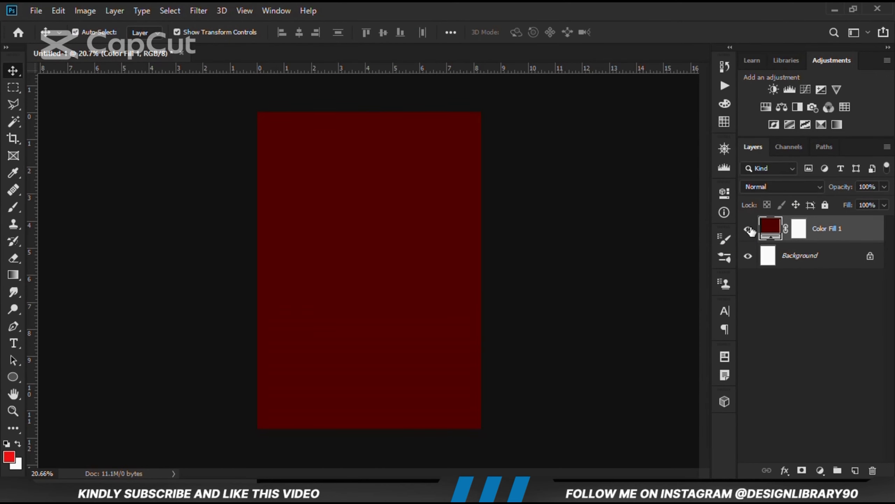
Add an empty layer above the colour fill and copy the colour code e42024 from the Notepad file.
{"action": "left_click", "coordinate": [856, 471]}
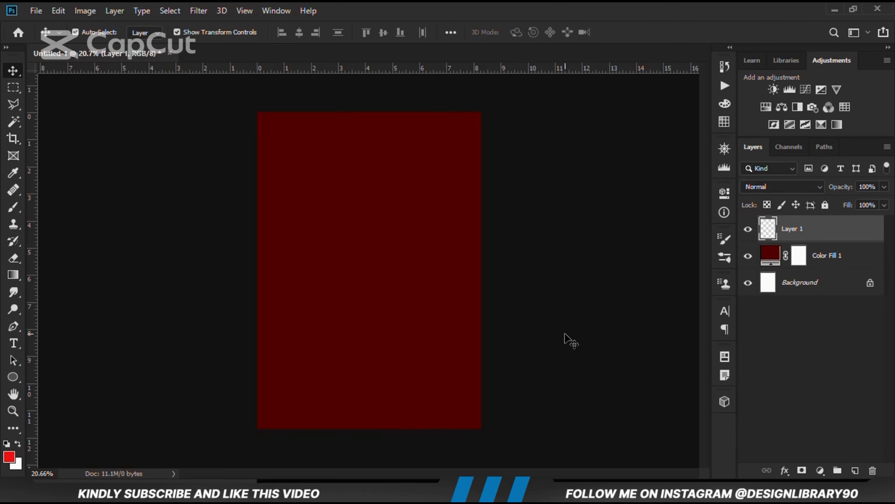
{"action": "key", "text": "alt+Tab"}
{"action": "double_click", "coordinate": [159, 197]}
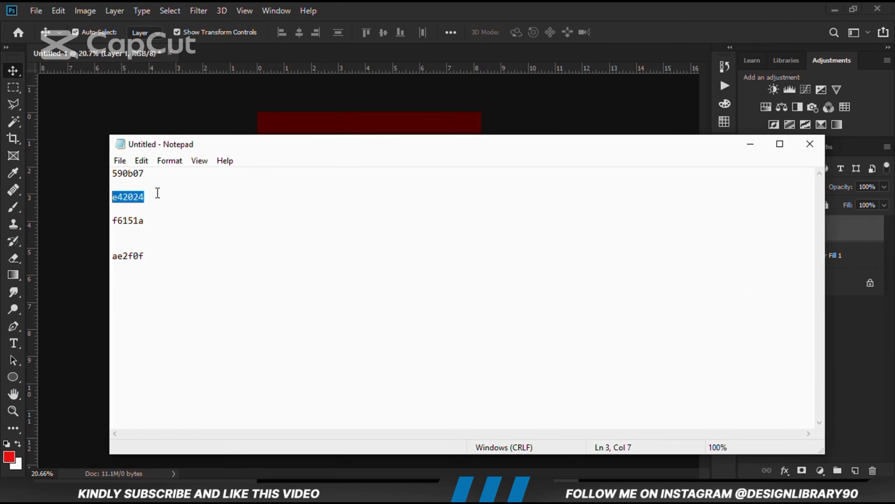
{"action": "right_click", "coordinate": [160, 199]}
{"action": "left_click", "coordinate": [166, 240]}
{"action": "left_click", "coordinate": [349, 8]}
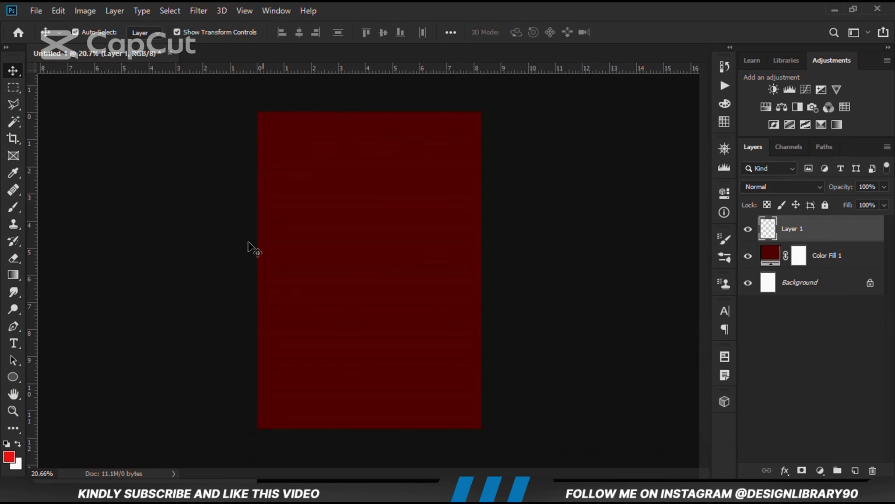
Choose the Brush tool and set the foreground colour to the copied code e42024.
{"action": "left_click_drag", "start_coordinate": [21, 210], "coordinate": [87, 206]}
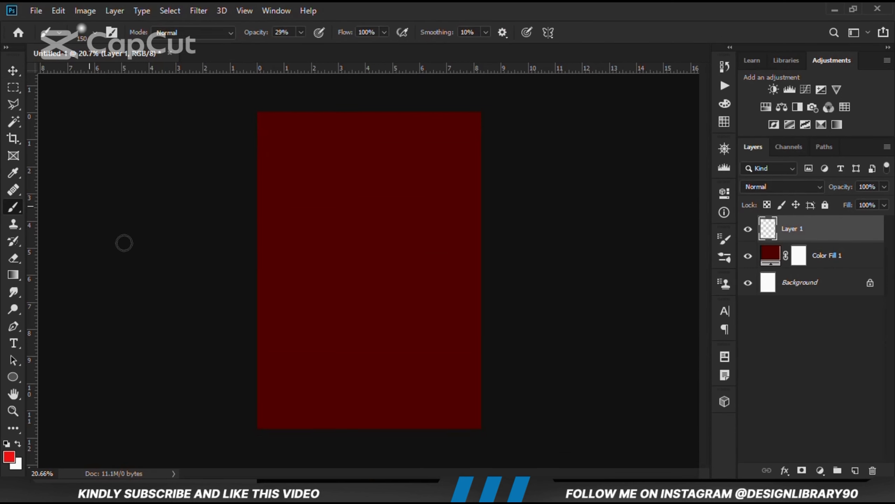
{"action": "left_click", "coordinate": [9, 458]}
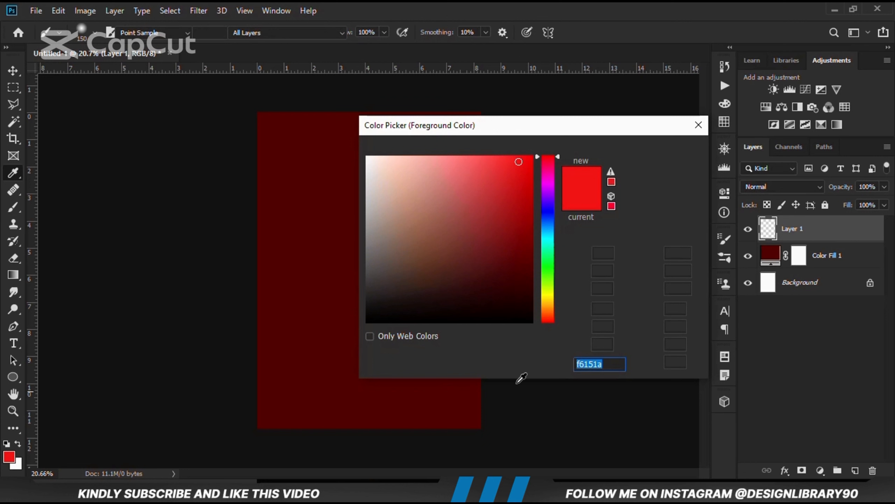
{"action": "right_click", "coordinate": [594, 365]}
{"action": "left_click", "coordinate": [634, 237]}
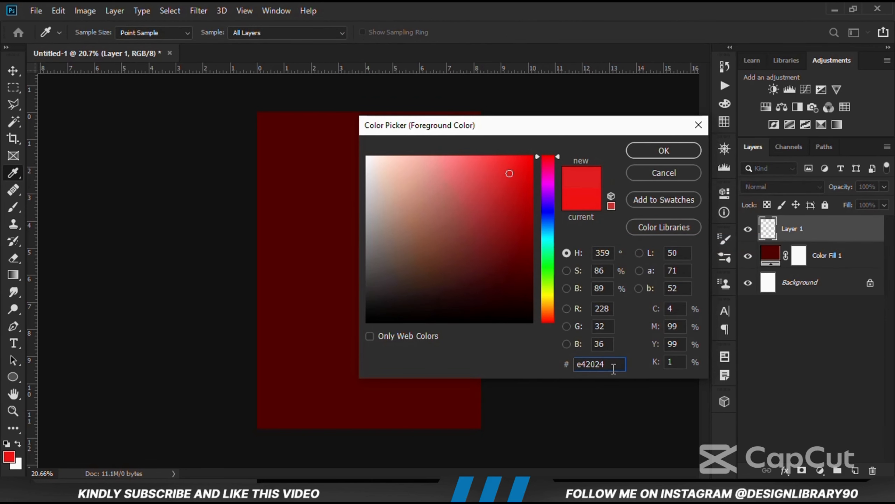
{"action": "left_click", "coordinate": [639, 152]}
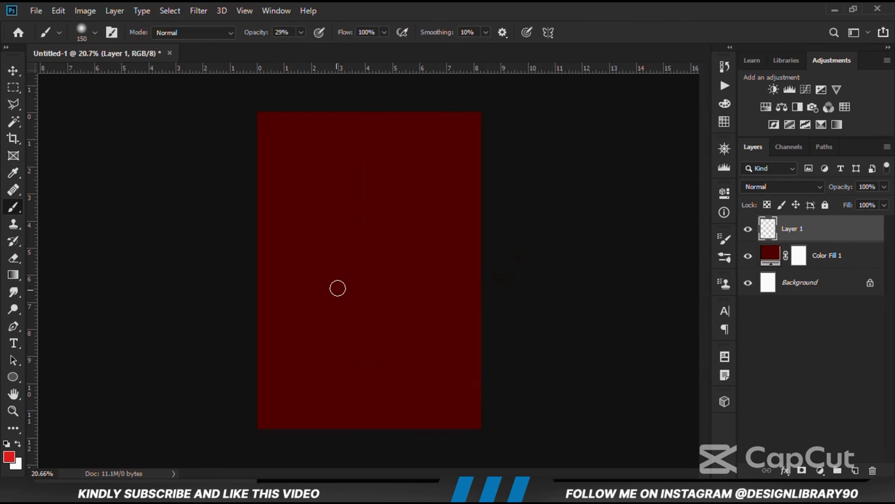
Set the brush to 100% opacity and size 2000, and paint one soft red dab at the canvas centre on Layer 1.
{"action": "left_click", "coordinate": [301, 33]}
{"action": "left_click", "coordinate": [379, 15]}
{"action": "key", "text": "bracketright"}
{"action": "key", "text": "bracketright"}
{"action": "key", "text": "bracketright"}
{"action": "key", "text": "bracketright"}
{"action": "key", "text": "bracketright"}
{"action": "key", "text": "bracketright"}
{"action": "key", "text": "bracketright"}
{"action": "key", "text": "bracketright"}
{"action": "key", "text": "bracketright"}
{"action": "key", "text": "bracketright"}
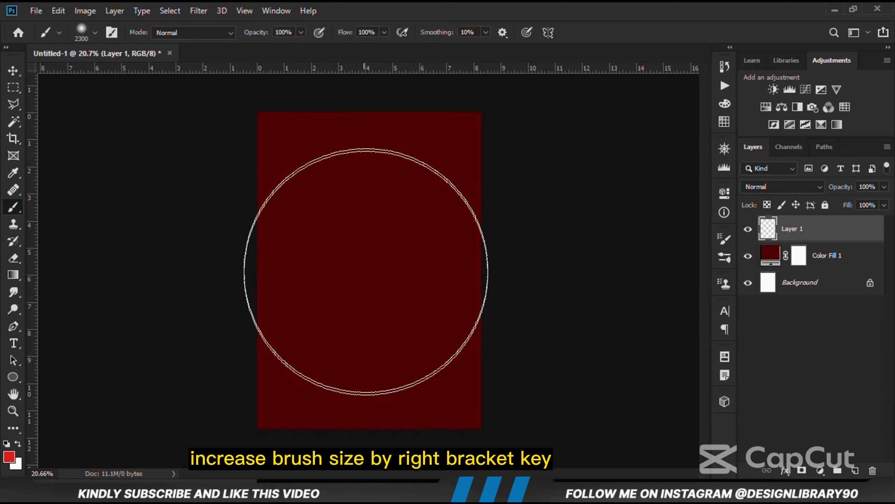
{"action": "key", "text": "bracketleft"}
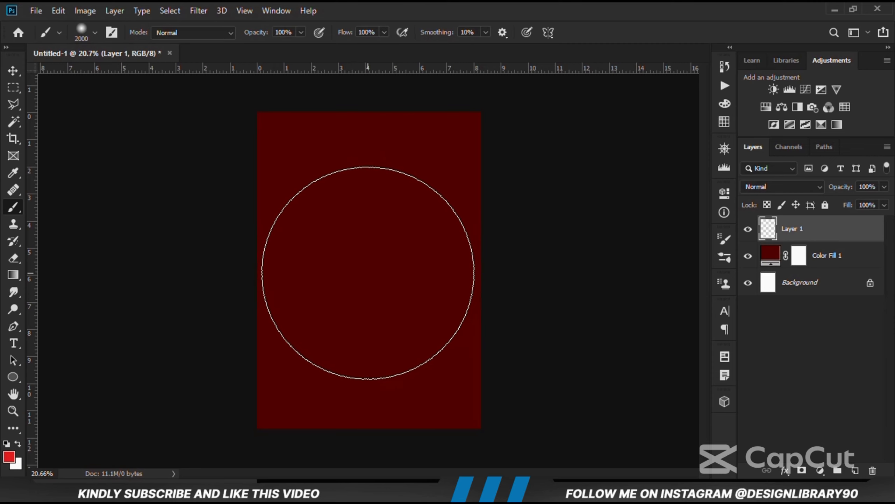
{"action": "left_click", "coordinate": [368, 273]}
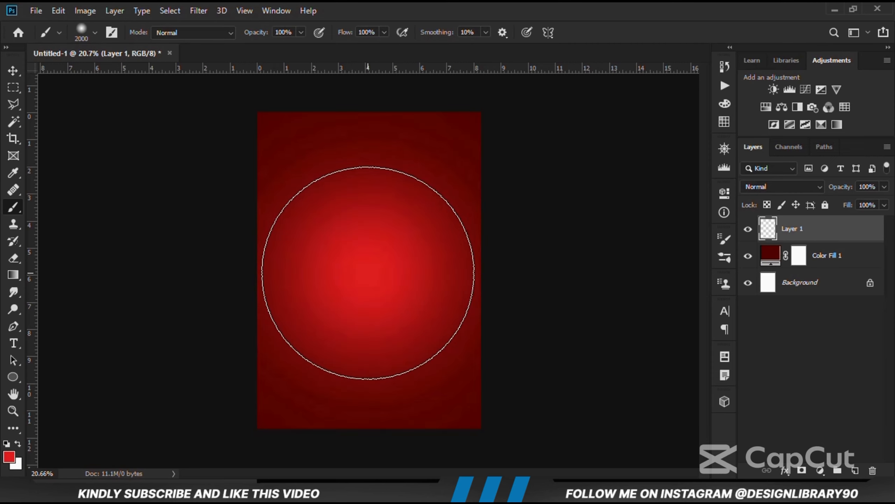
Reduce the opacity of Layer 1 to 93% and toggle the layer's visibility to compare.
{"action": "left_click", "coordinate": [11, 73]}
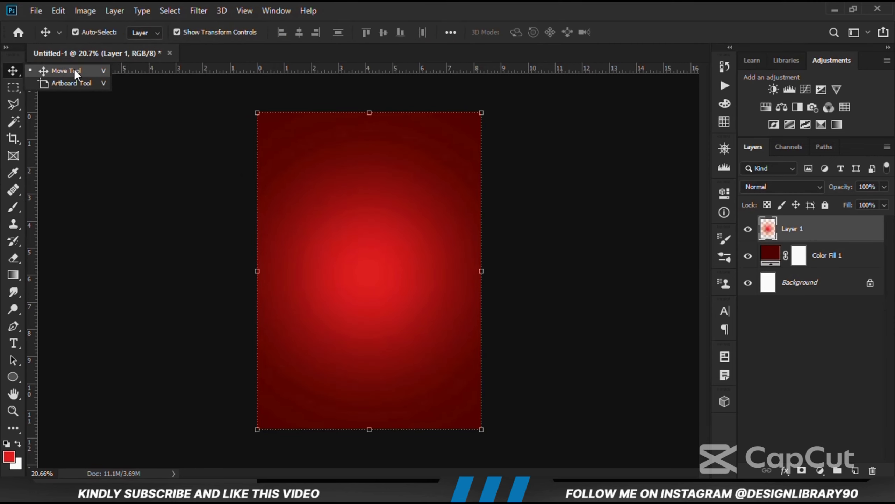
{"action": "left_click", "coordinate": [747, 229]}
{"action": "left_click", "coordinate": [748, 229]}
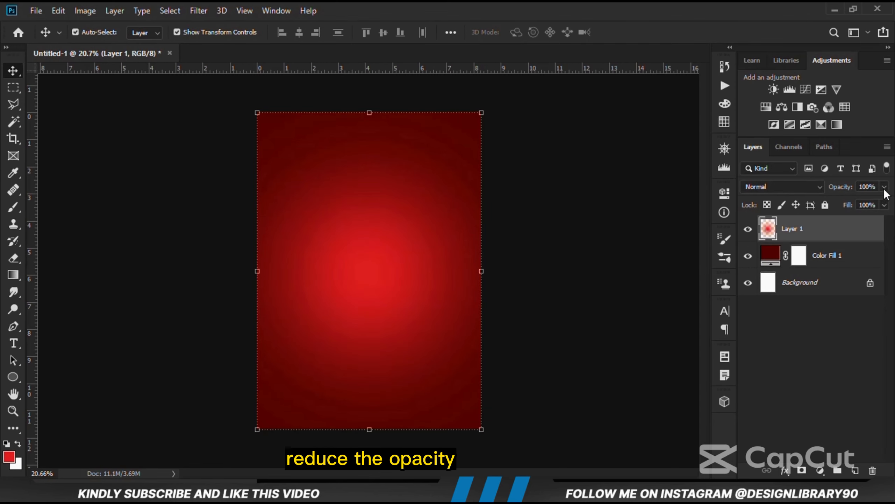
{"action": "left_click", "coordinate": [885, 187]}
{"action": "left_click", "coordinate": [748, 230]}
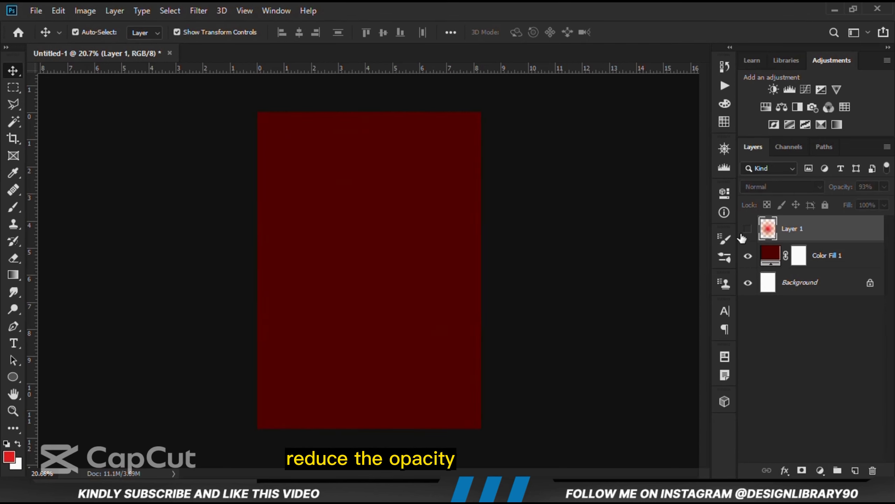
{"action": "left_click", "coordinate": [748, 229]}
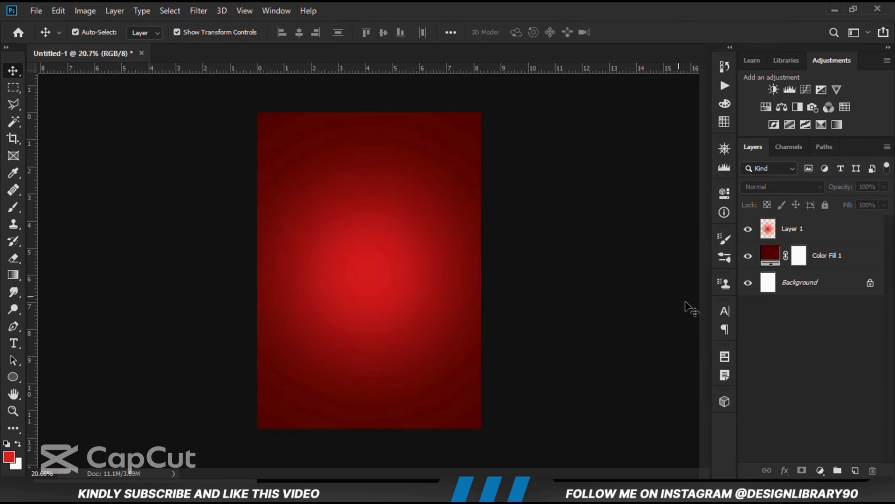
Add a new layer above Layer 1 and paint one white soft brush dab of size 2300 at the canvas centre.
{"action": "left_click", "coordinate": [856, 471]}
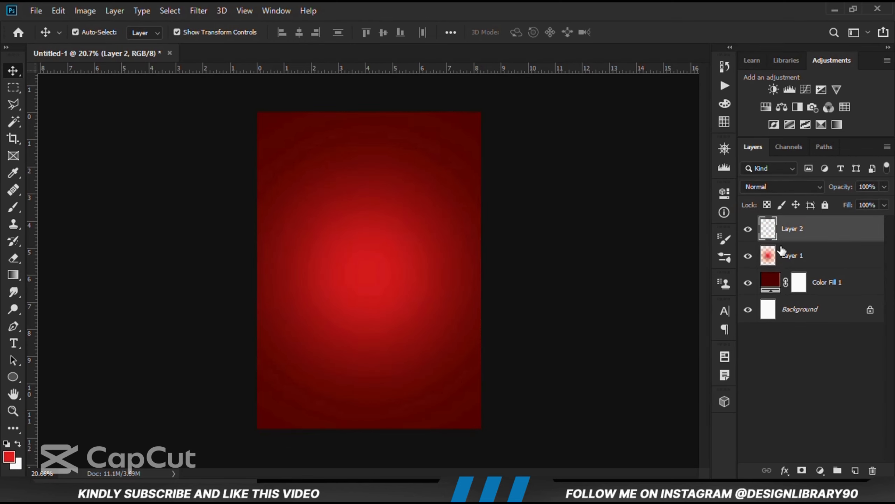
{"action": "left_click", "coordinate": [13, 207]}
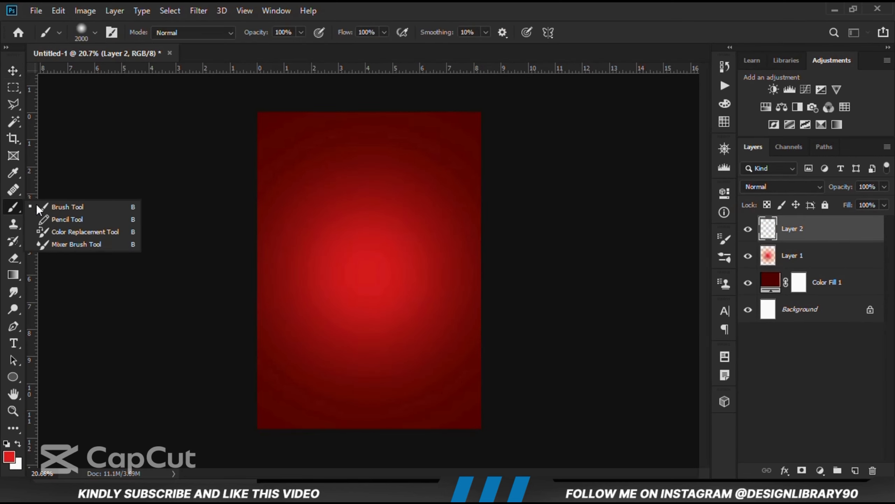
{"action": "left_click", "coordinate": [76, 206]}
{"action": "left_click", "coordinate": [17, 444]}
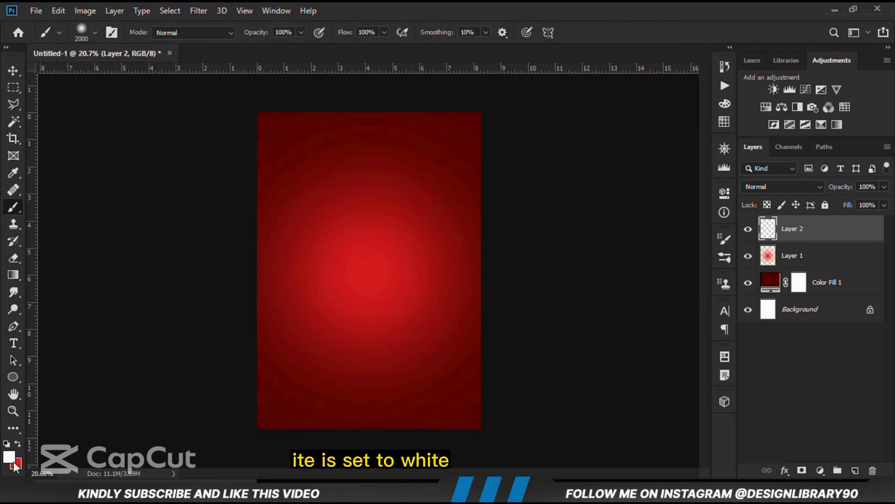
{"action": "key", "text": "bracketright"}
{"action": "key", "text": "bracketright"}
{"action": "key", "text": "bracketright"}
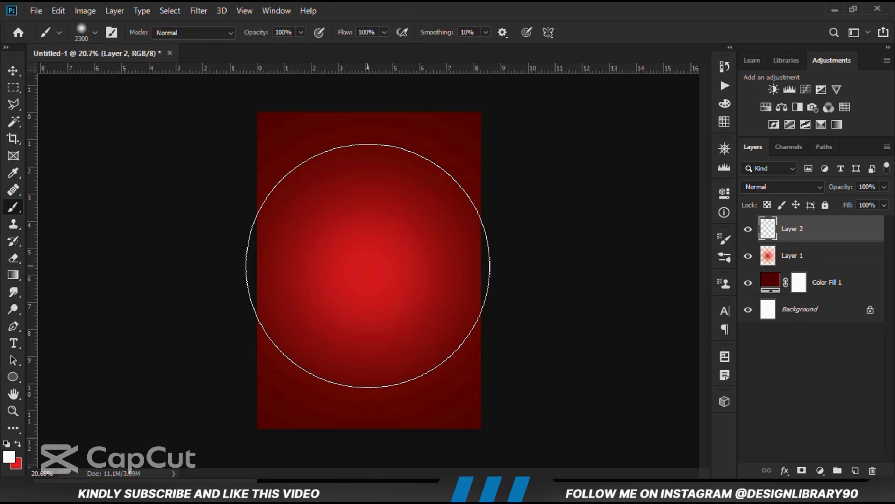
{"action": "left_click", "coordinate": [368, 266]}
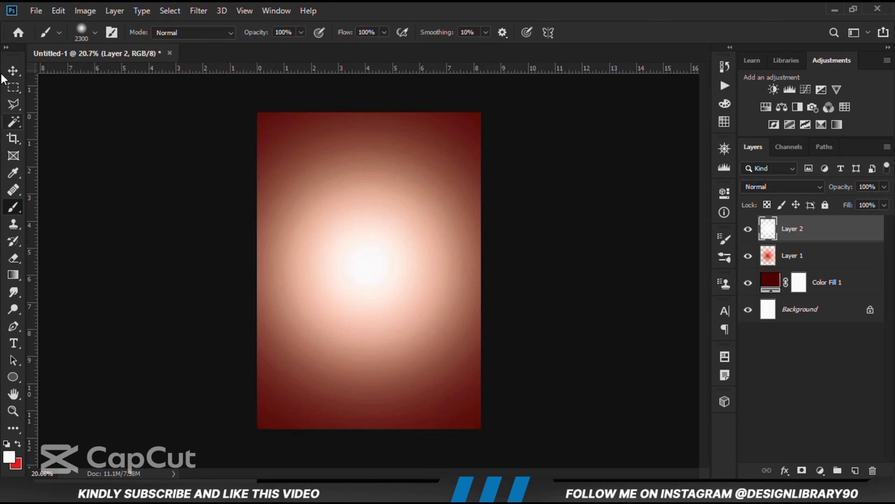
Change the blend mode of Layer 2 to Overlay and toggle the layer's visibility to compare.
{"action": "left_click", "coordinate": [13, 71]}
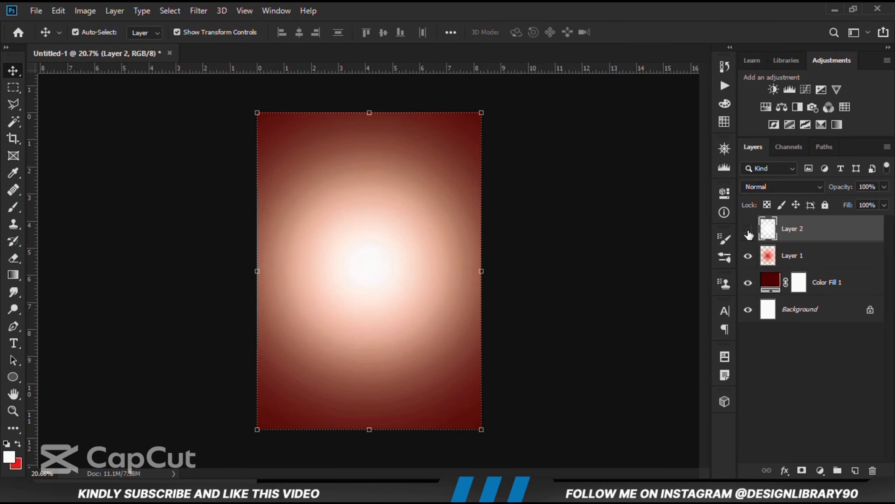
{"action": "left_click", "coordinate": [763, 186]}
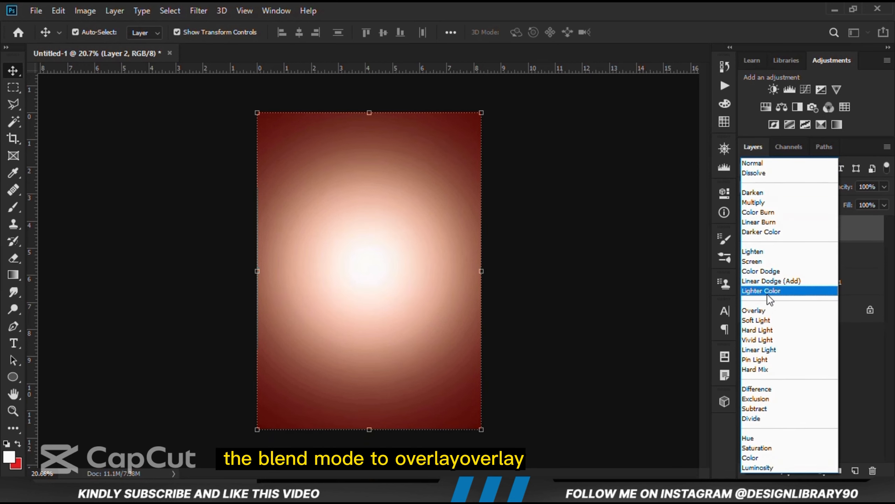
{"action": "left_click", "coordinate": [766, 309]}
{"action": "left_click", "coordinate": [748, 231]}
{"action": "left_click", "coordinate": [748, 229]}
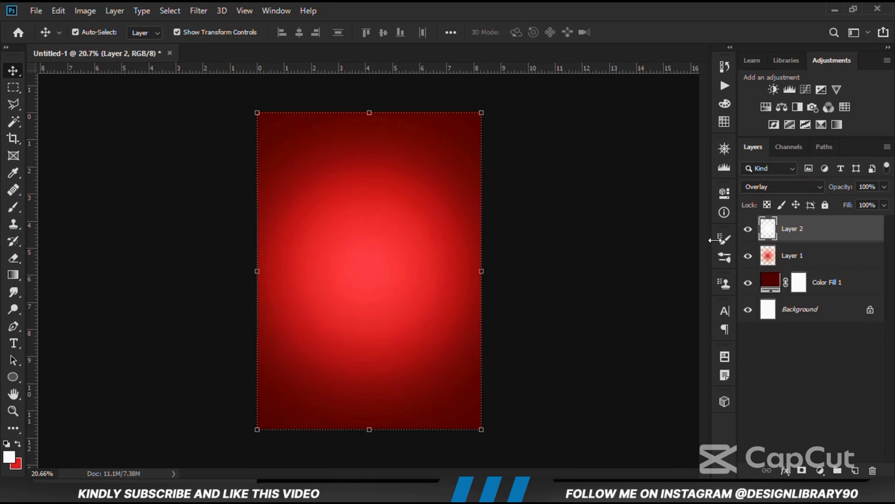
Lower the opacity of Layer 2 to 95%, compare with the layer hidden and shown, and deselect it.
{"action": "left_click_drag", "start_coordinate": [885, 186], "coordinate": [881, 204]}
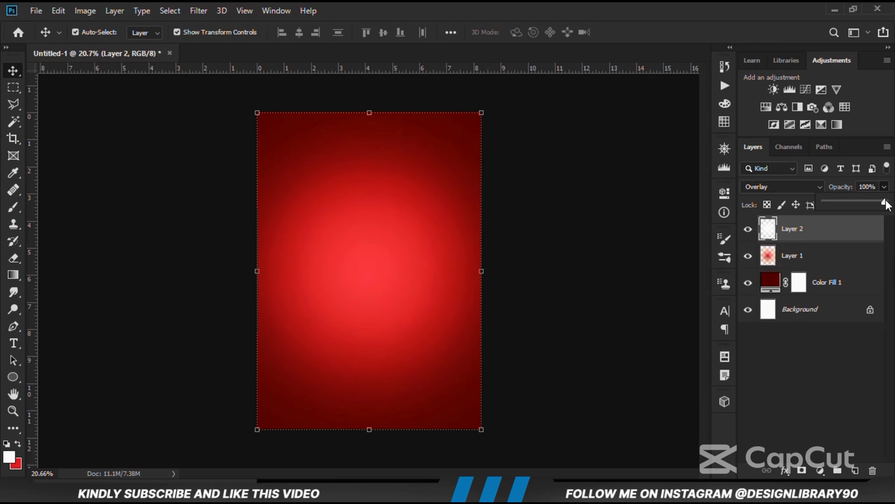
{"action": "left_click_drag", "start_coordinate": [887, 201], "coordinate": [882, 201]}
{"action": "left_click", "coordinate": [748, 232]}
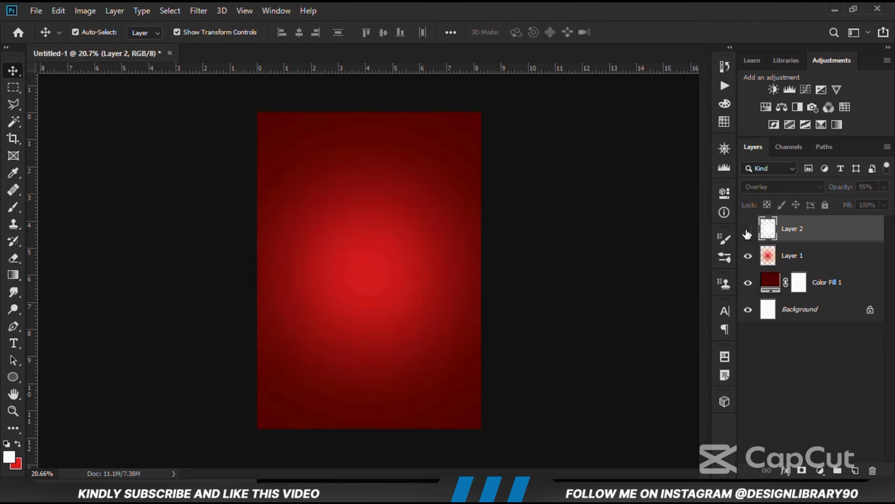
{"action": "left_click", "coordinate": [747, 232]}
{"action": "left_click", "coordinate": [592, 291]}
{"action": "left_click", "coordinate": [593, 296]}
{"action": "scroll", "coordinate": [593, 291], "scroll_direction": "up", "scroll_amount": 1}
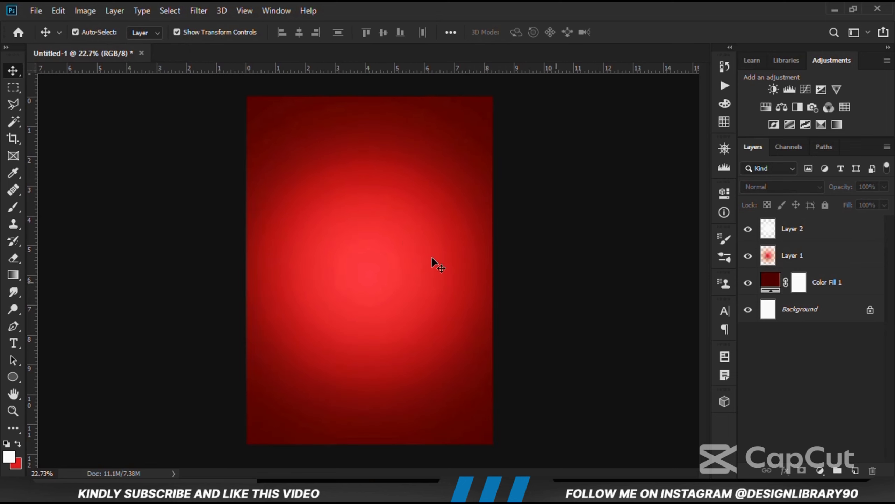
Open the recent file lays resurces.psd and copy its white-concrete-wall layer into the Untitled-1 poster.
{"action": "left_click", "coordinate": [34, 11]}
{"action": "mouse_move", "coordinate": [144, 87]}
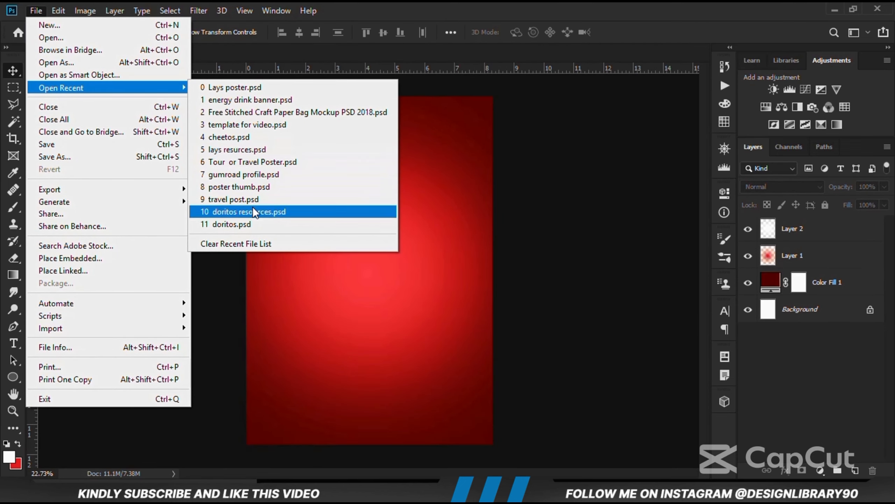
{"action": "left_click", "coordinate": [259, 153]}
{"action": "left_click", "coordinate": [748, 416]}
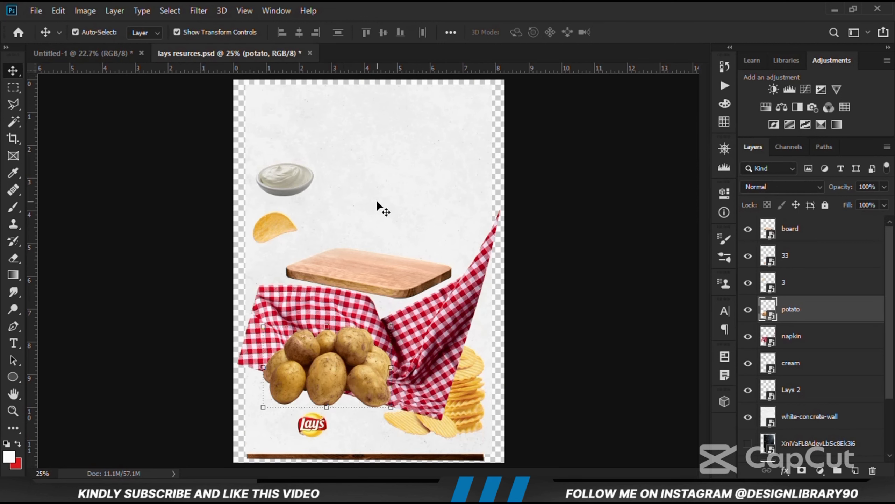
{"action": "left_click_drag", "start_coordinate": [380, 200], "coordinate": [143, 91]}
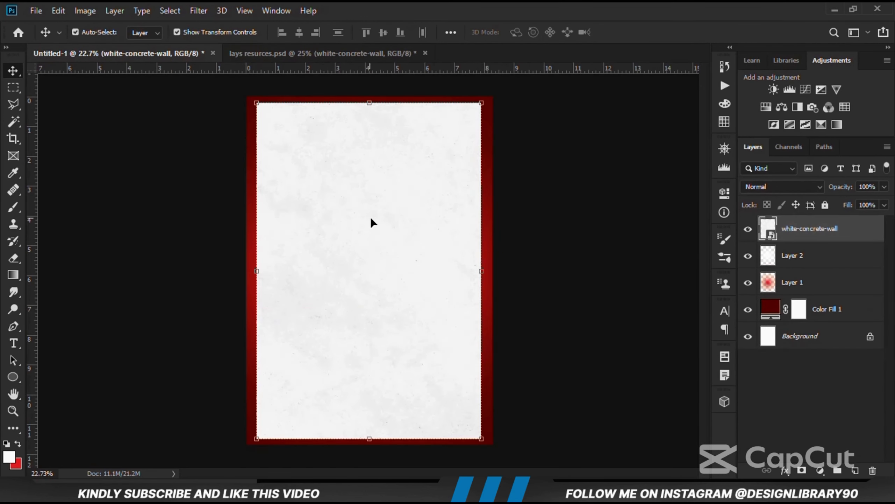
Move the white-concrete-wall texture against the canvas's left edge and convert the layer to a smart object.
{"action": "left_click_drag", "start_coordinate": [372, 222], "coordinate": [350, 219]}
{"action": "left_click_drag", "start_coordinate": [398, 235], "coordinate": [407, 230]}
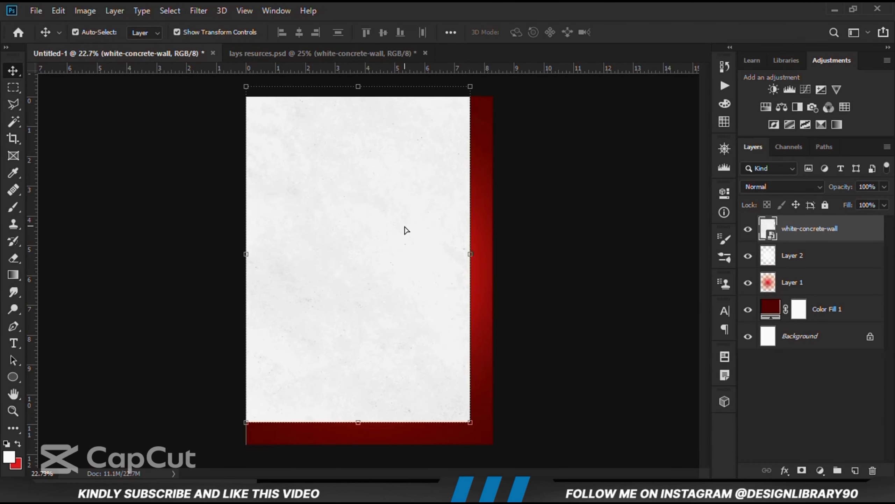
{"action": "right_click", "coordinate": [813, 236]}
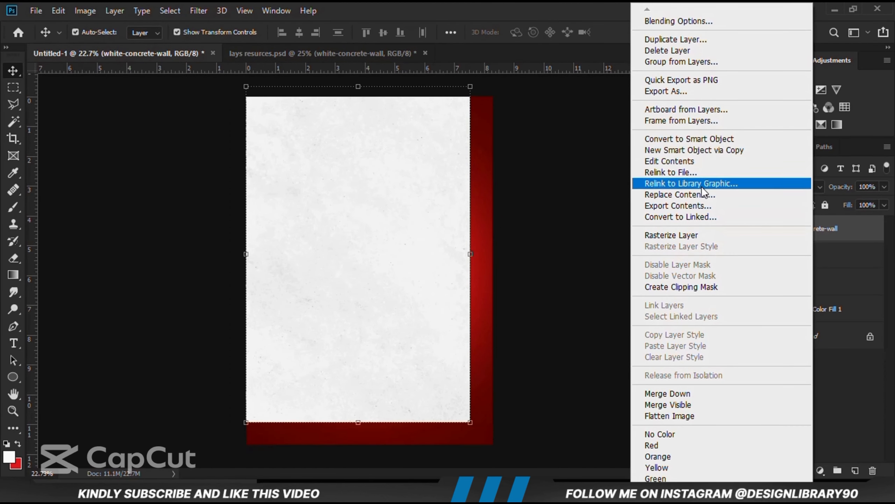
{"action": "left_click", "coordinate": [699, 139]}
Scale the white-concrete-wall texture to about 114% and position it to cover the whole canvas.
{"action": "key", "text": "ctrl+t"}
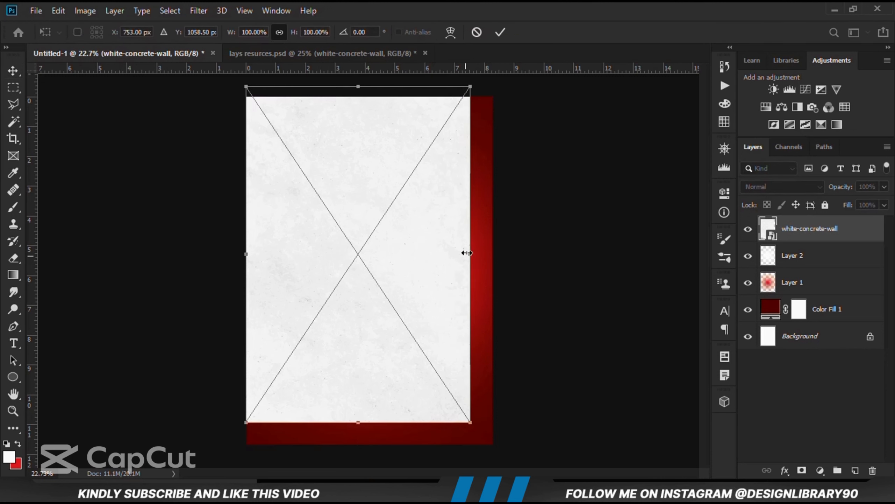
{"action": "left_click_drag", "start_coordinate": [469, 253], "coordinate": [506, 250]}
{"action": "left_click_drag", "start_coordinate": [401, 262], "coordinate": [387, 278]}
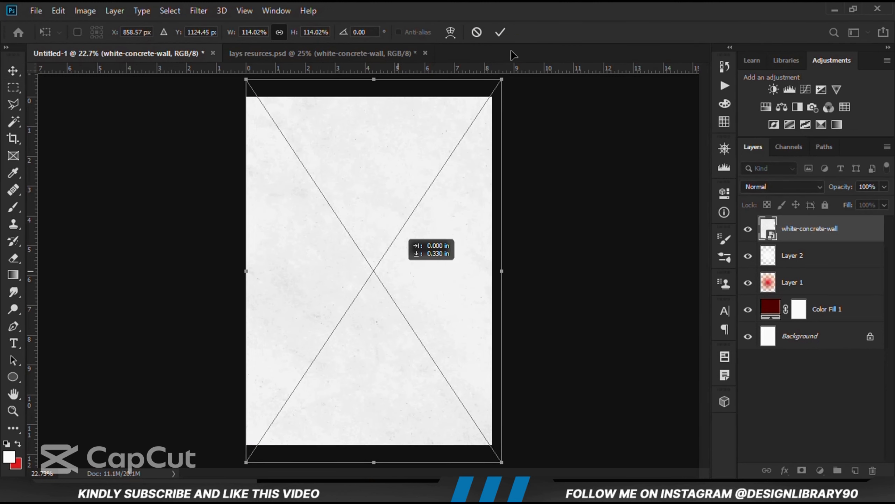
{"action": "left_click", "coordinate": [502, 32]}
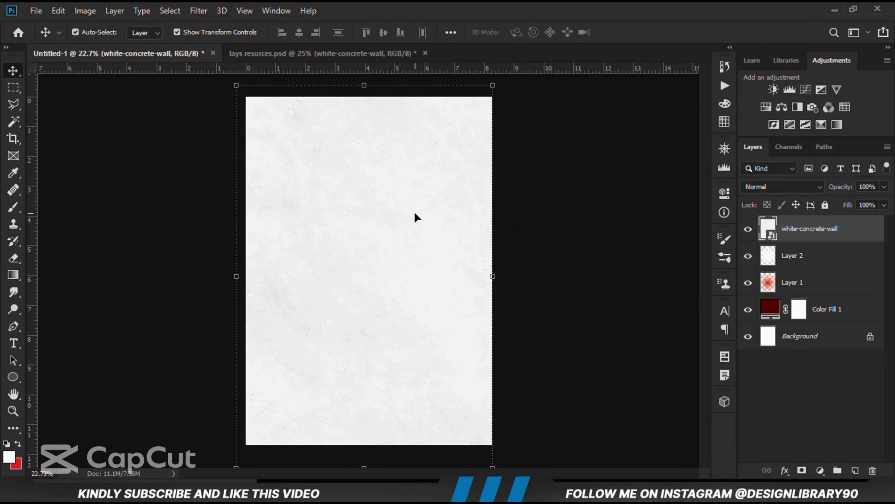
Nudge the white-concrete-wall texture to sit centred over the poster and set its blend mode to Multiply.
{"action": "left_click_drag", "start_coordinate": [407, 236], "coordinate": [414, 242]}
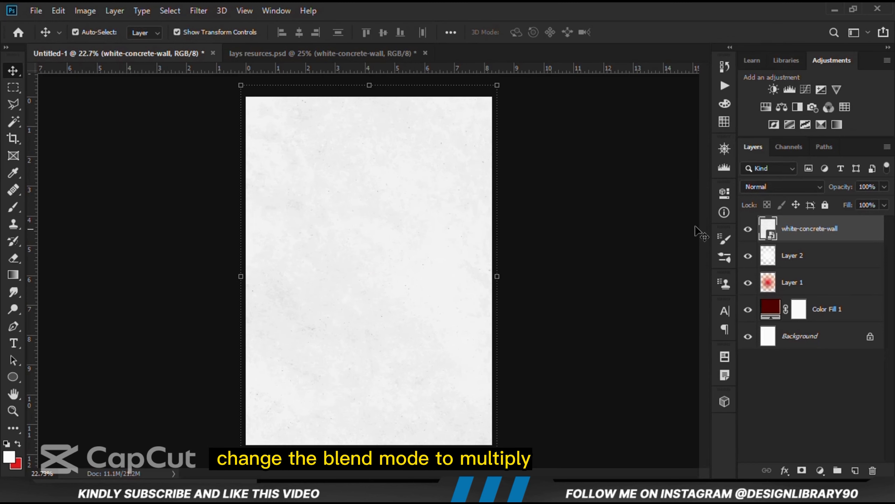
{"action": "left_click", "coordinate": [776, 187]}
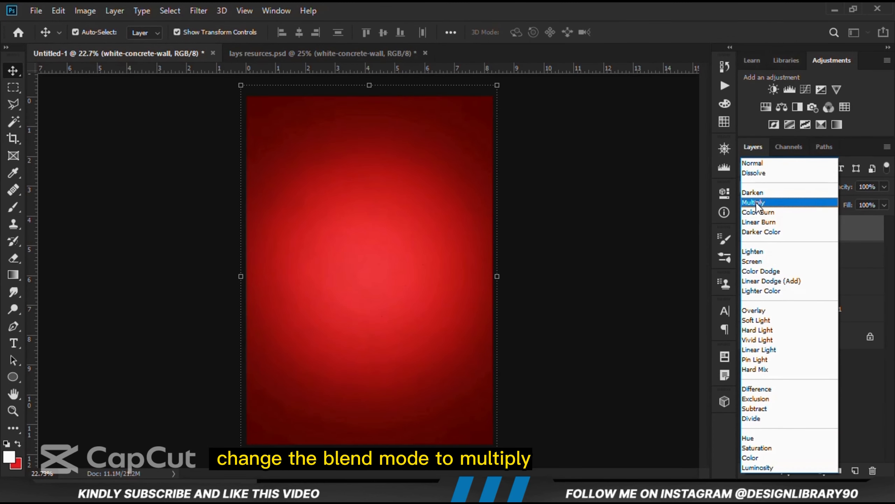
{"action": "left_click", "coordinate": [756, 202]}
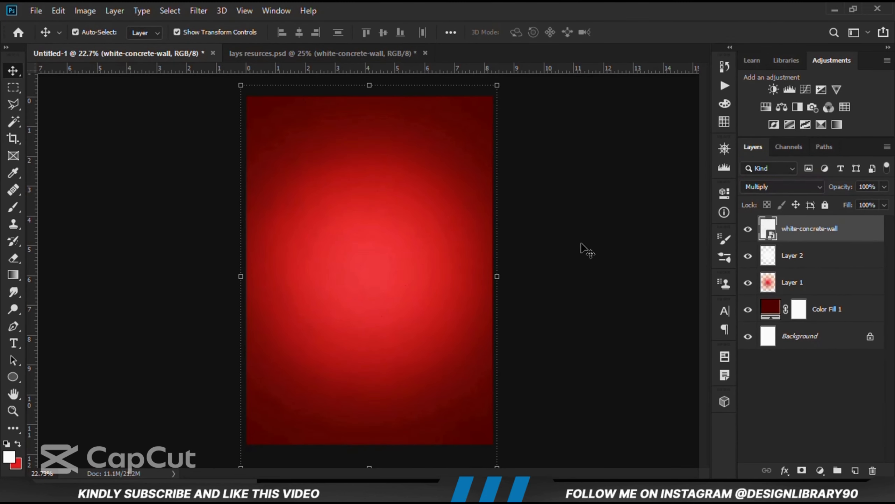
Lower the white-concrete-wall layer's opacity to 82%, compare with the layer hidden and shown, and deselect it.
{"action": "left_click", "coordinate": [884, 205]}
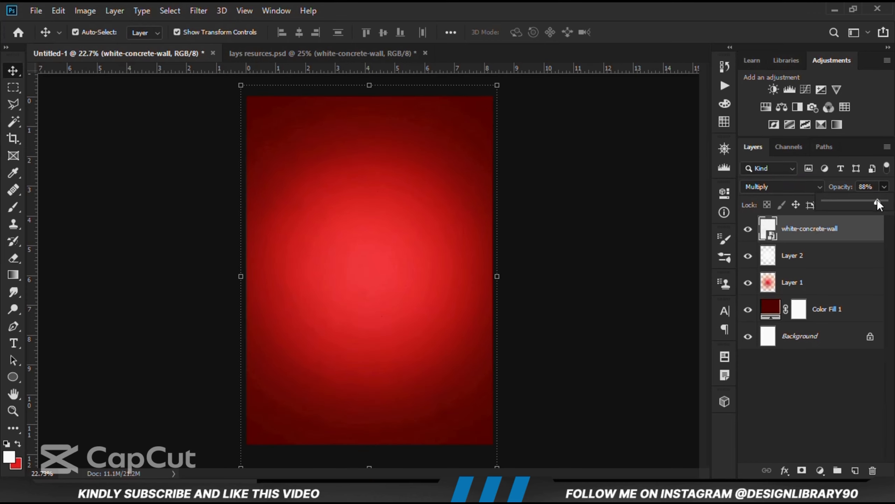
{"action": "left_click_drag", "start_coordinate": [875, 201], "coordinate": [874, 201]}
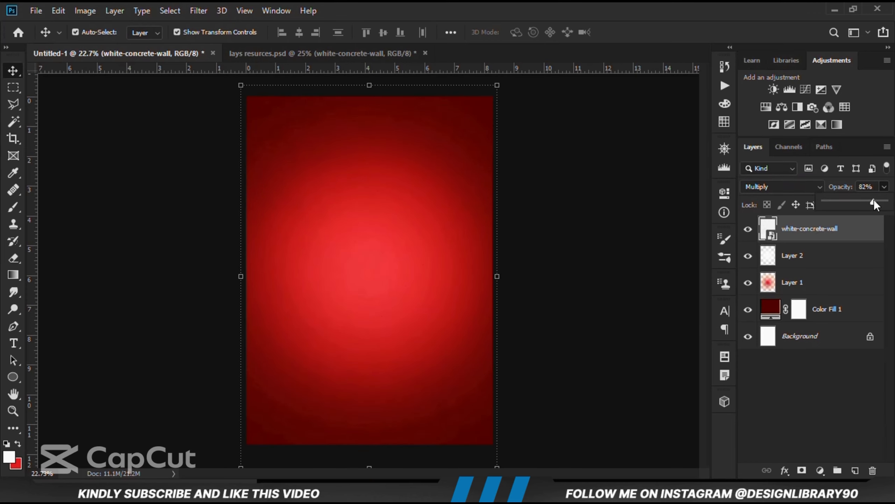
{"action": "left_click", "coordinate": [747, 229]}
{"action": "left_click", "coordinate": [748, 229]}
{"action": "left_click", "coordinate": [621, 255]}
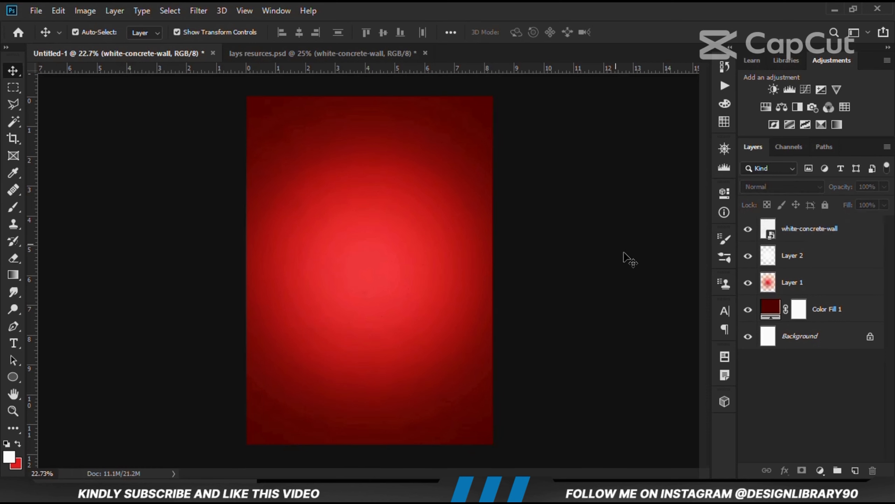
Add an Exposure adjustment layer above the concrete texture and set its gamma correction to 0.77.
{"action": "left_click", "coordinate": [814, 471]}
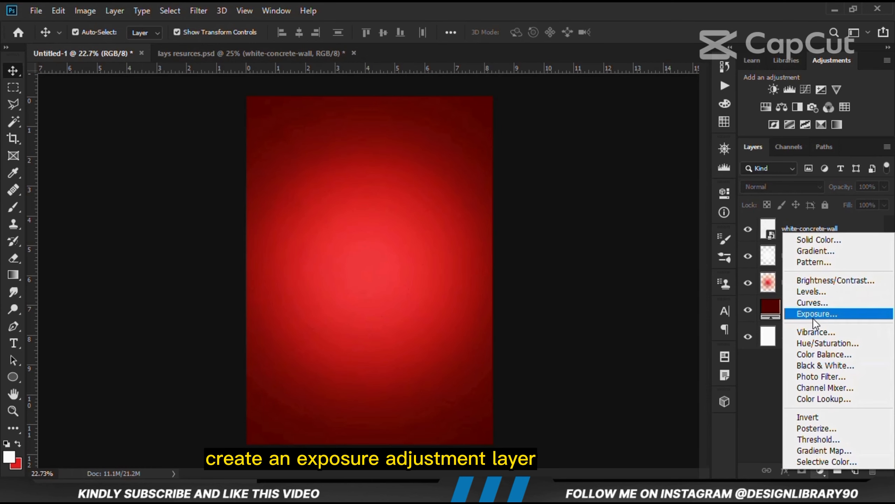
{"action": "left_click", "coordinate": [813, 314]}
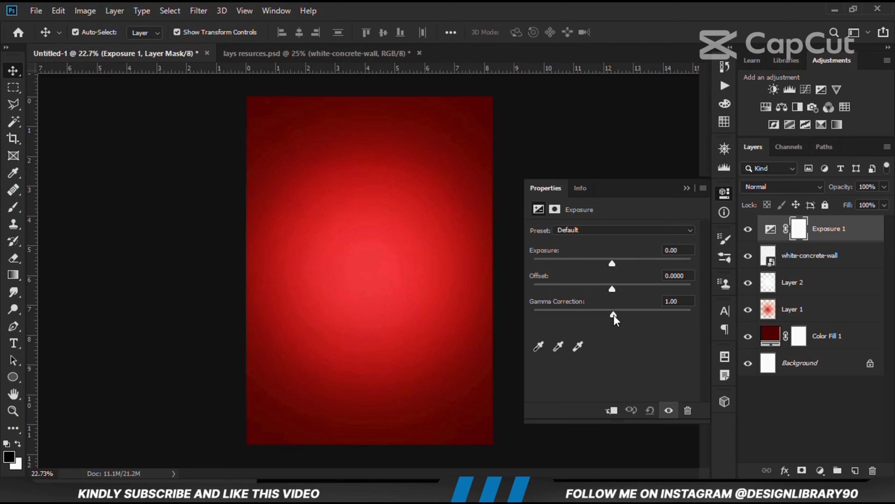
{"action": "left_click_drag", "start_coordinate": [614, 316], "coordinate": [617, 316]}
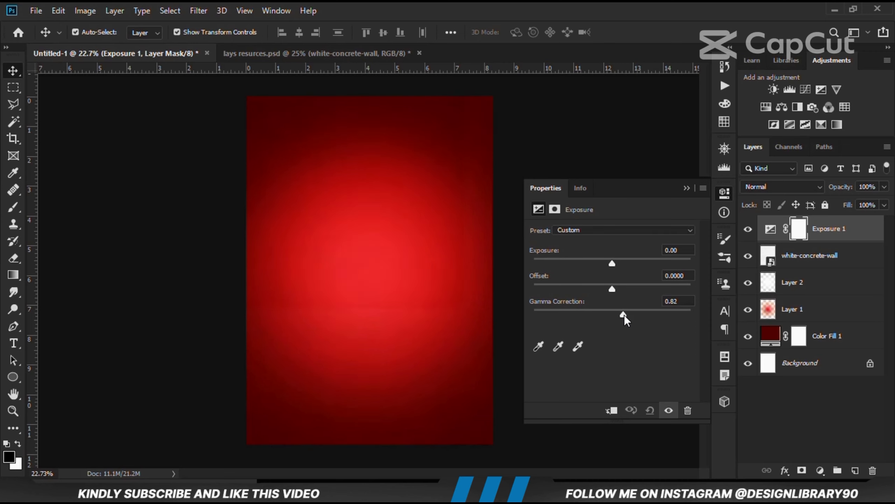
{"action": "left_click_drag", "start_coordinate": [624, 316], "coordinate": [627, 316]}
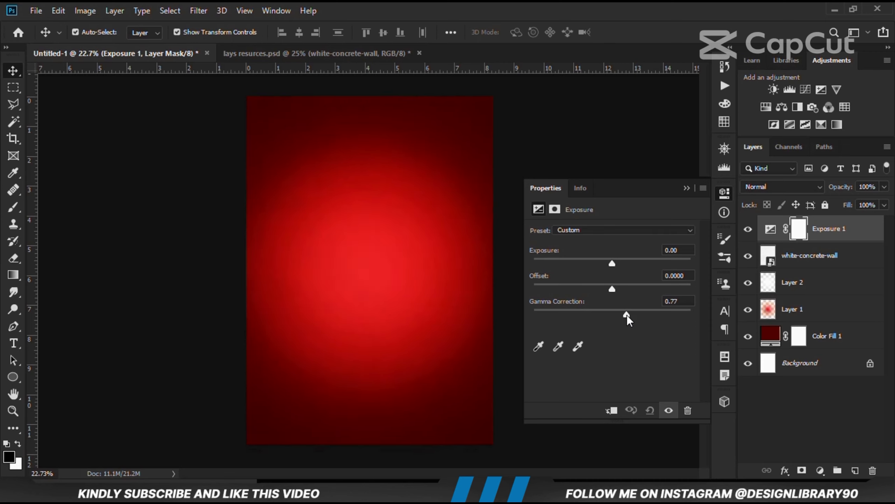
{"action": "left_click", "coordinate": [693, 184]}
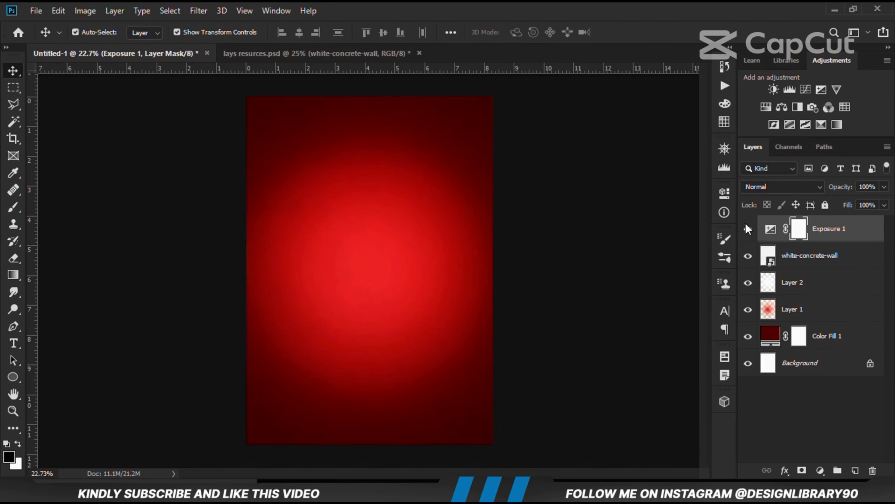
Compare the poster with and without the Exposure adjustment, refining its gamma correction to 0.70.
{"action": "left_click", "coordinate": [748, 229]}
{"action": "left_click", "coordinate": [748, 230]}
{"action": "double_click", "coordinate": [775, 234]}
{"action": "left_click_drag", "start_coordinate": [627, 315], "coordinate": [631, 317]}
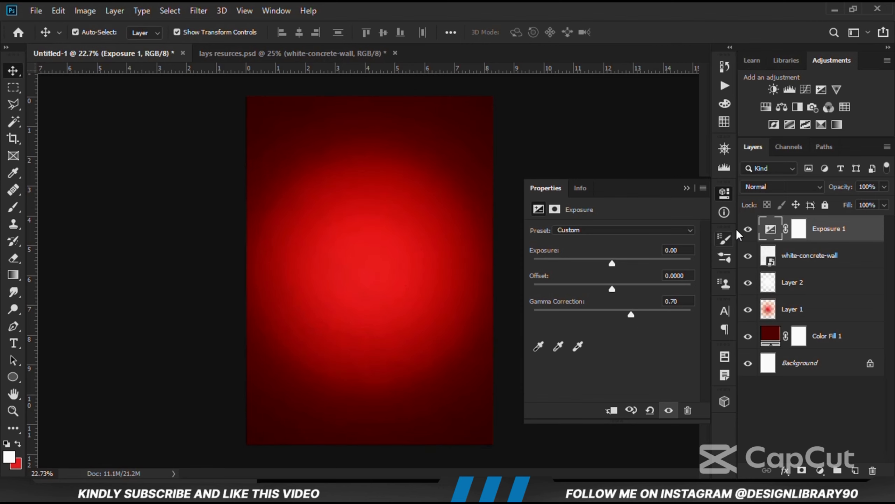
{"action": "left_click", "coordinate": [749, 230]}
{"action": "left_click", "coordinate": [748, 230]}
Target the Exposure 1 layer mask with the Brush tool, using black 000000 as the foreground colour.
{"action": "left_click", "coordinate": [801, 229]}
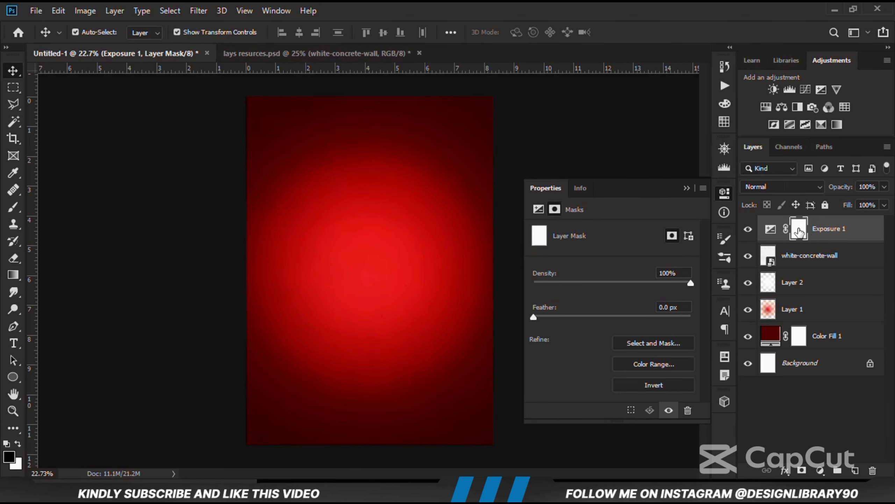
{"action": "left_click", "coordinate": [13, 207]}
{"action": "left_click", "coordinate": [70, 202]}
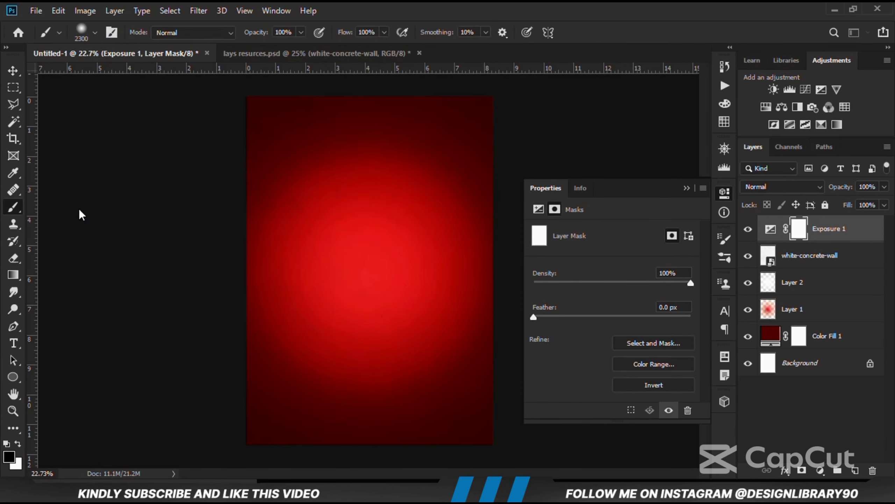
{"action": "left_click", "coordinate": [687, 188]}
{"action": "left_click", "coordinate": [9, 456]}
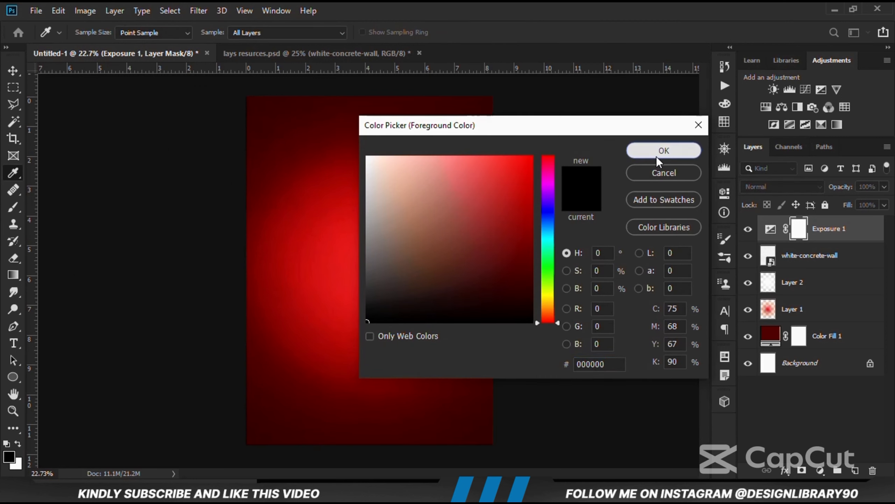
{"action": "left_click", "coordinate": [665, 151]}
Mask the Exposure adjustment out of the poster's centre with two soft 2700 px brush dabs, and deselect the layer.
{"action": "left_click", "coordinate": [301, 32]}
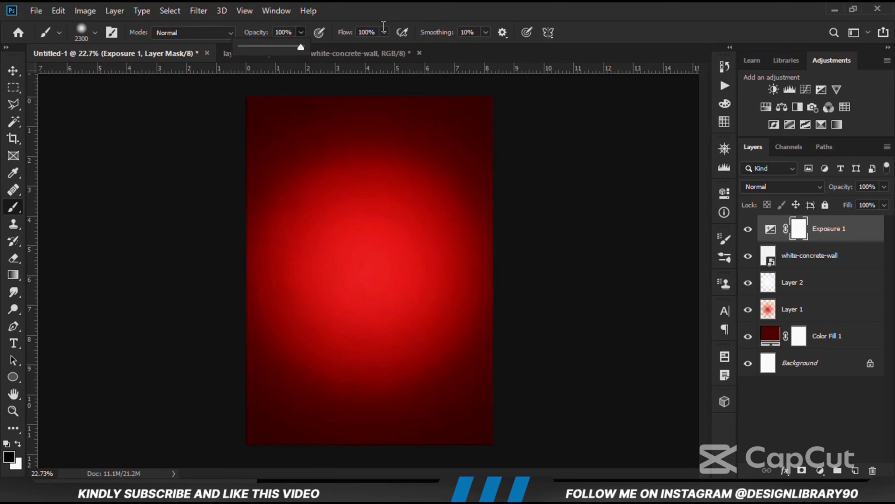
{"action": "key", "text": "bracketright"}
{"action": "key", "text": "bracketright"}
{"action": "key", "text": "bracketright"}
{"action": "key", "text": "bracketright"}
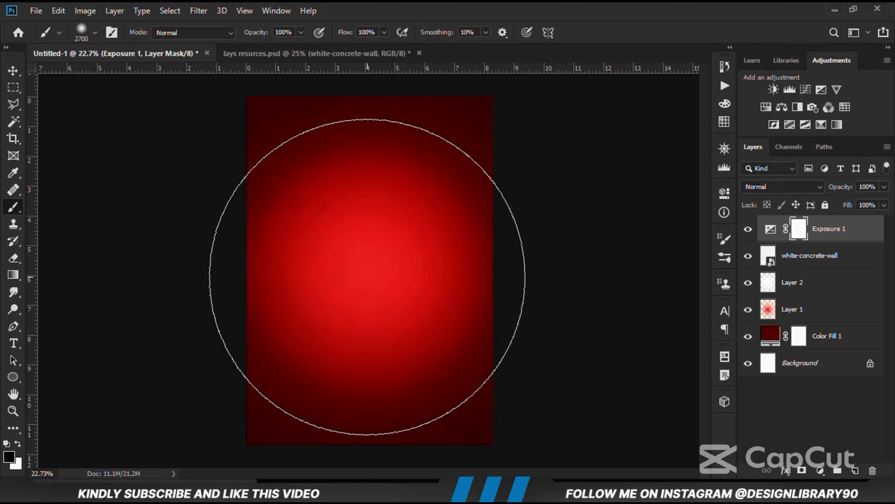
{"action": "left_click", "coordinate": [364, 277]}
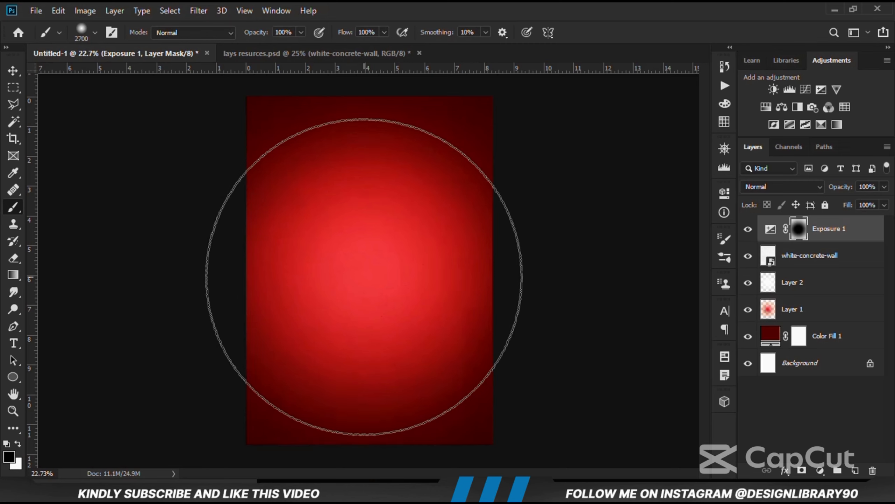
{"action": "left_click", "coordinate": [364, 277]}
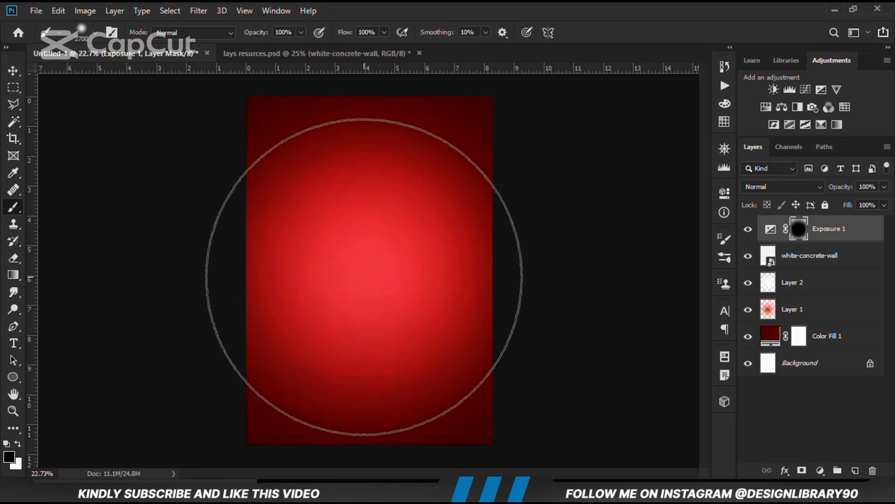
{"action": "left_click", "coordinate": [12, 71]}
{"action": "left_click", "coordinate": [66, 71]}
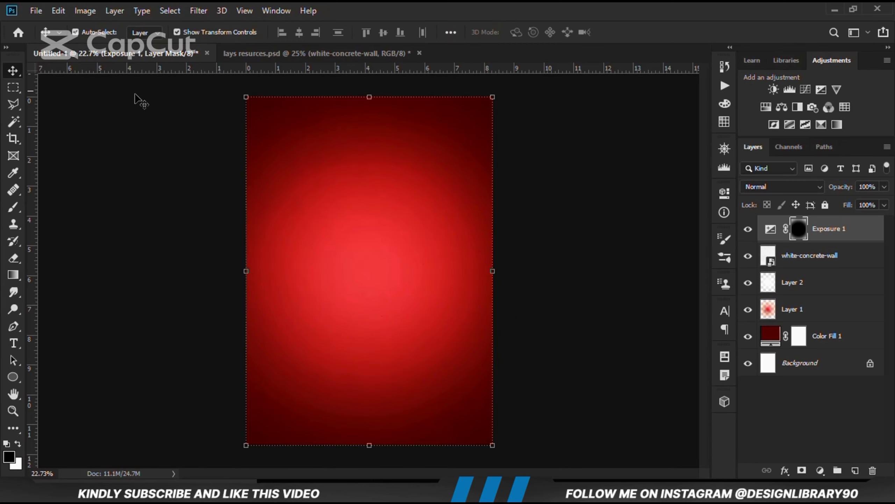
{"action": "left_click", "coordinate": [601, 257]}
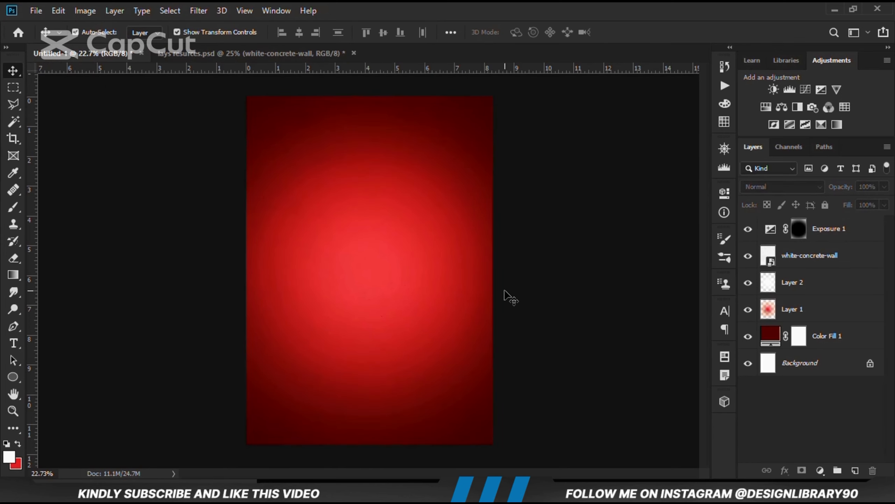
Add a new layer above Exposure 1 and copy the colour code f6151a from the Notepad list.
{"action": "left_click", "coordinate": [854, 469]}
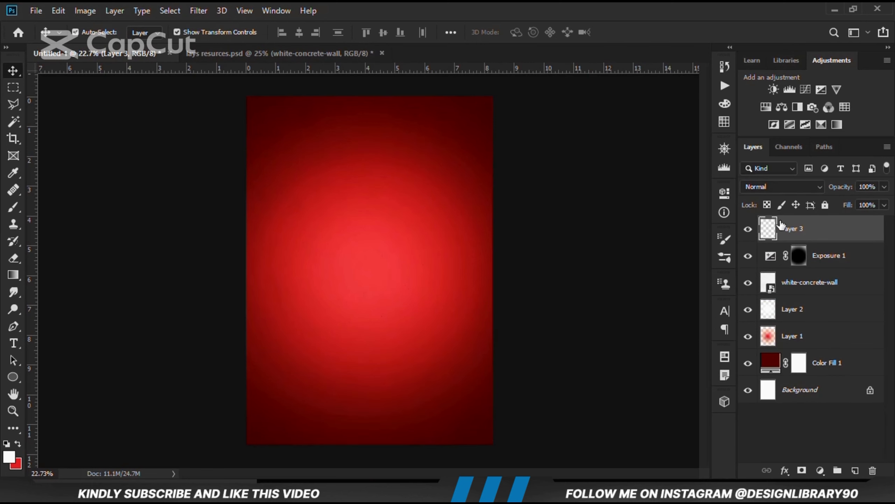
{"action": "left_click", "coordinate": [566, 487]}
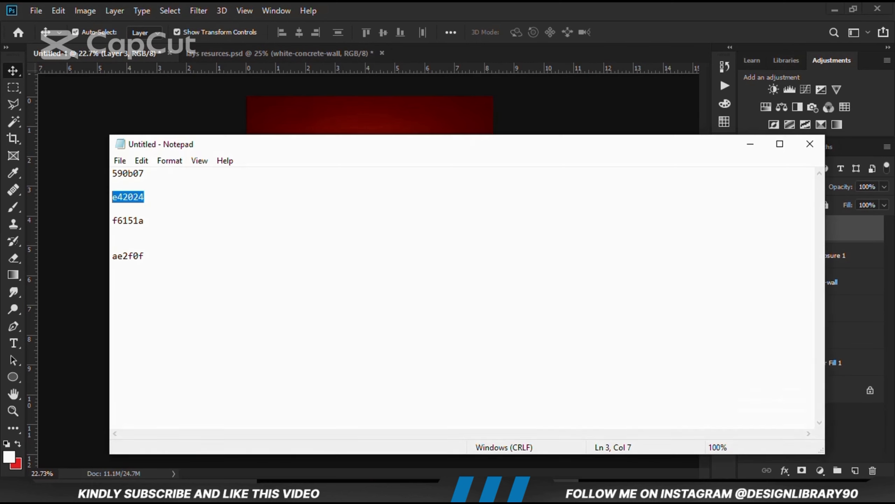
{"action": "double_click", "coordinate": [144, 221]}
{"action": "right_click", "coordinate": [139, 221]}
{"action": "left_click", "coordinate": [166, 265]}
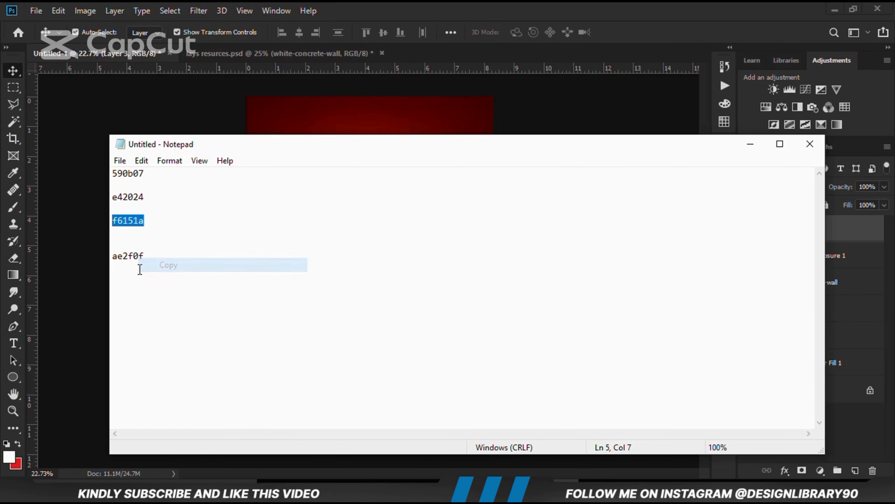
{"action": "left_click", "coordinate": [63, 250]}
Paint a soft f6151a glow over the middle of the poster's right edge on Layer 3 with a 2200 px brush.
{"action": "left_click", "coordinate": [13, 209]}
{"action": "left_click", "coordinate": [62, 211]}
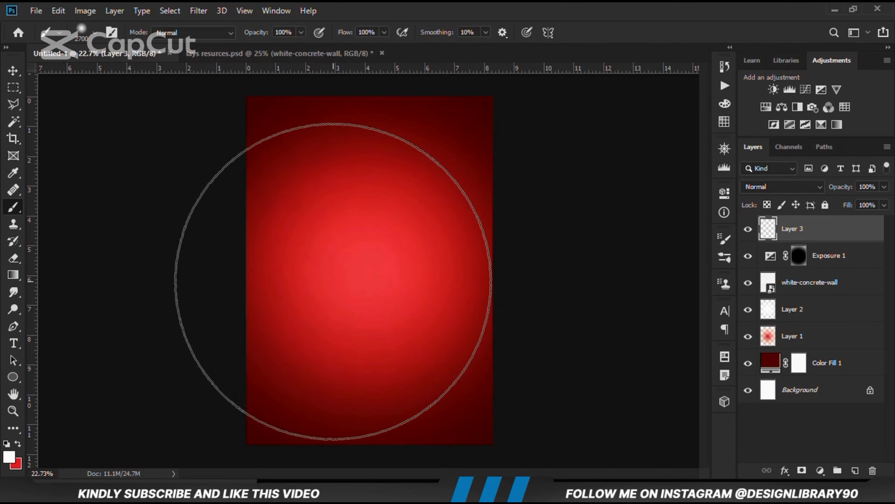
{"action": "key", "text": "bracketleft"}
{"action": "key", "text": "bracketleft"}
{"action": "key", "text": "bracketleft"}
{"action": "key", "text": "bracketleft"}
{"action": "left_click", "coordinate": [9, 457]}
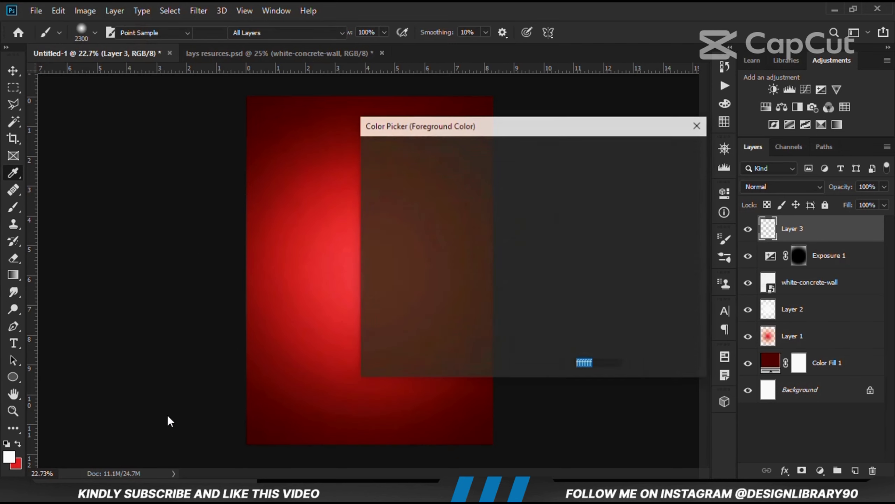
{"action": "right_click", "coordinate": [583, 365]}
{"action": "left_click", "coordinate": [616, 251]}
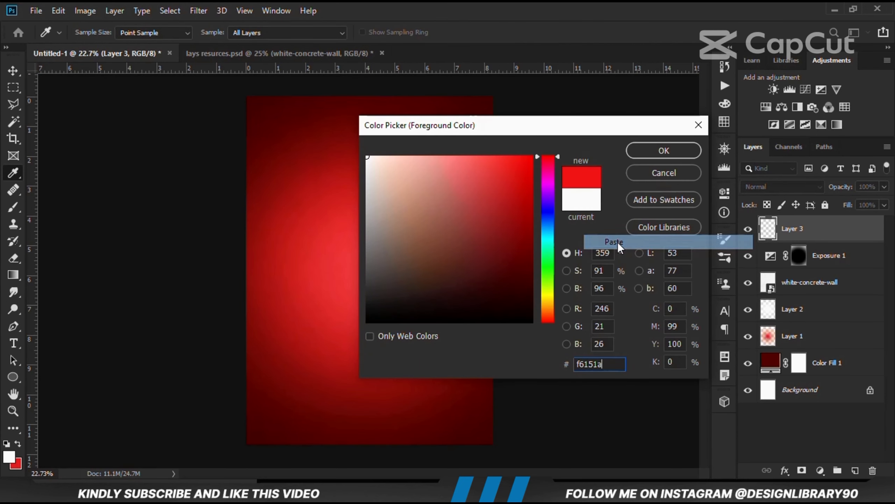
{"action": "left_click", "coordinate": [648, 156]}
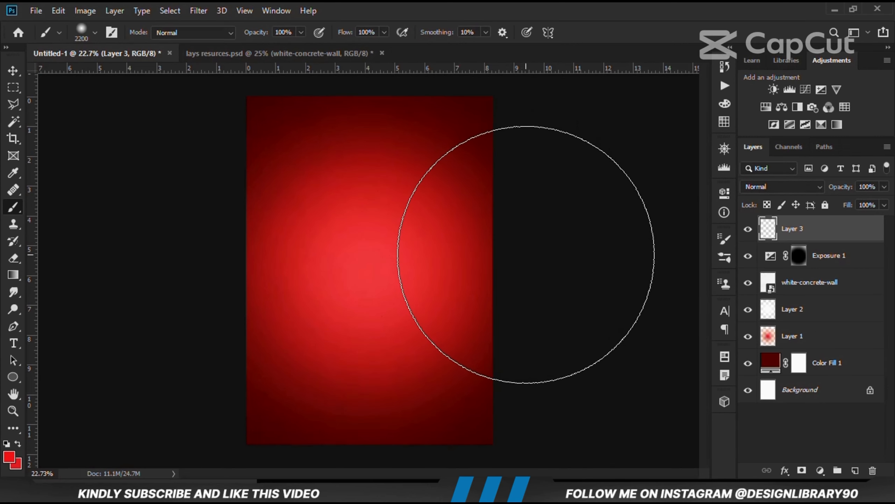
{"action": "left_click_drag", "start_coordinate": [524, 240], "coordinate": [527, 258]}
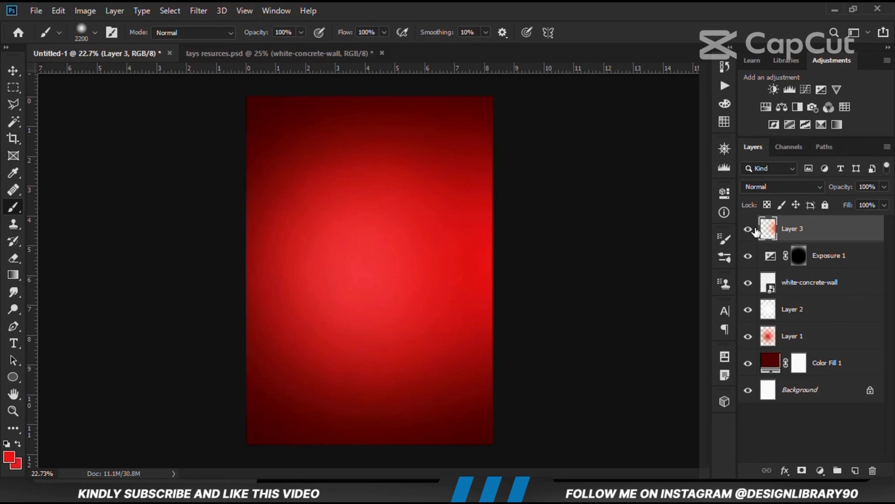
Set Layer 3 to Overlay at 48% opacity and compare with the layer hidden and shown.
{"action": "left_click", "coordinate": [787, 186]}
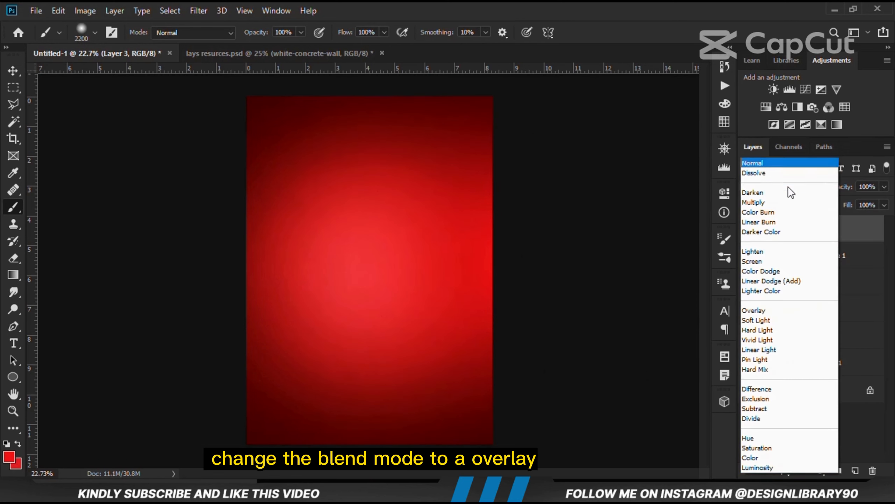
{"action": "left_click", "coordinate": [770, 311]}
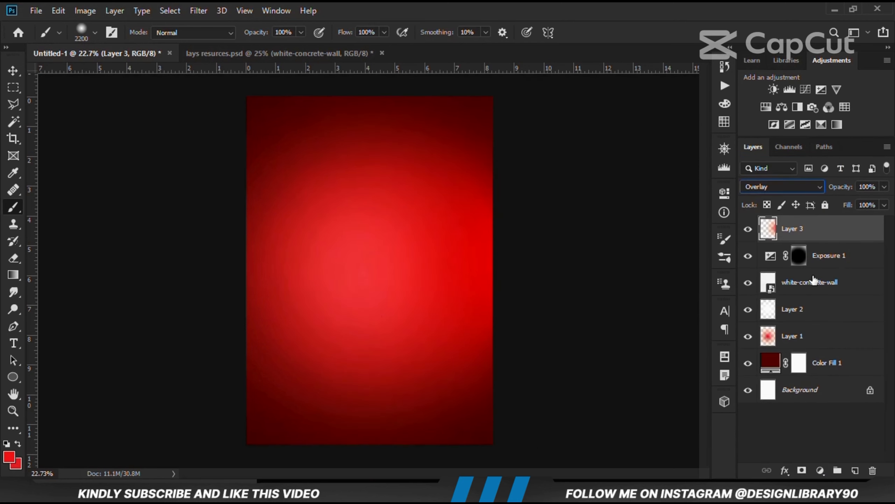
{"action": "left_click_drag", "start_coordinate": [883, 190], "coordinate": [865, 200]}
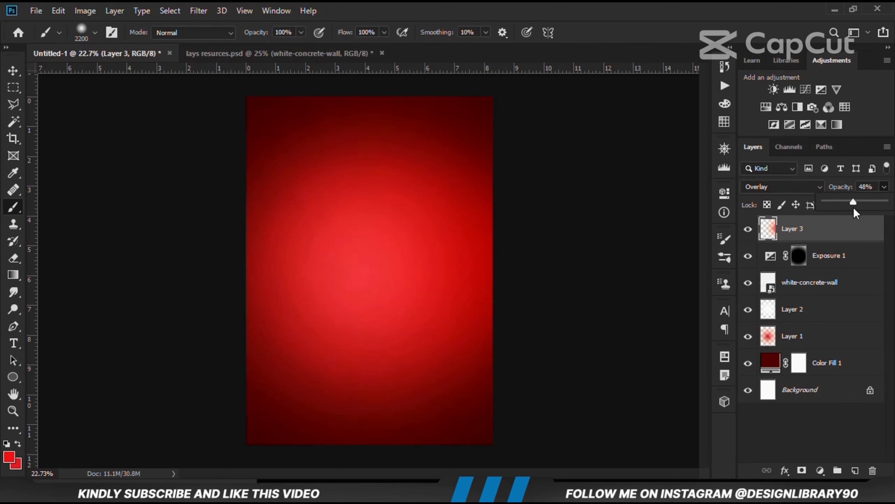
{"action": "left_click", "coordinate": [749, 229]}
{"action": "left_click", "coordinate": [749, 229]}
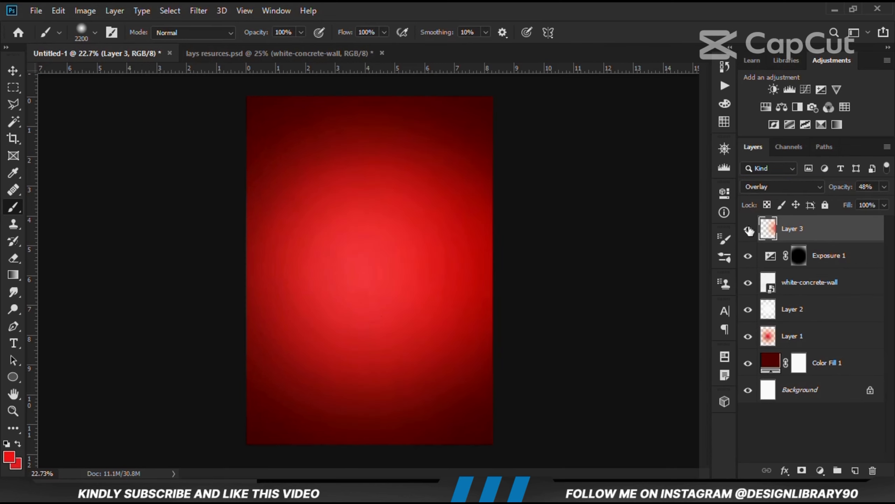
Add a layer above Layer 3 and paint a soft white 2200 px brush dab over the middle of the poster's right edge.
{"action": "left_click", "coordinate": [854, 470]}
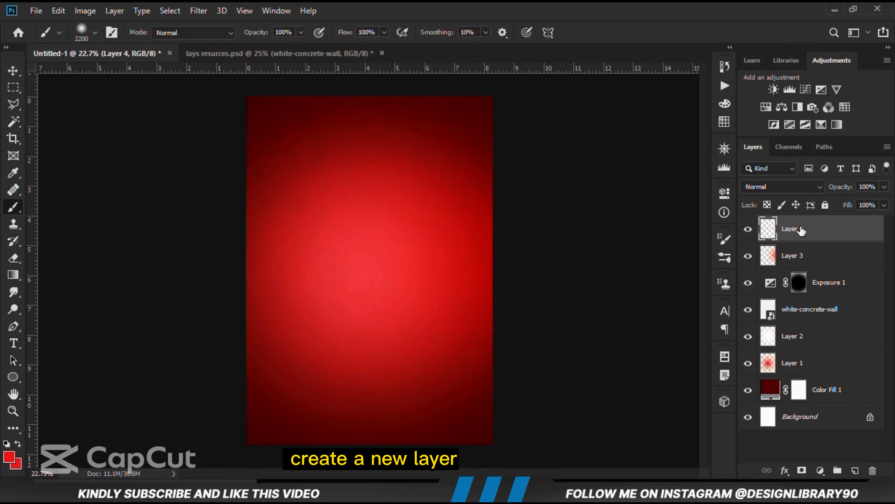
{"action": "left_click", "coordinate": [5, 444]}
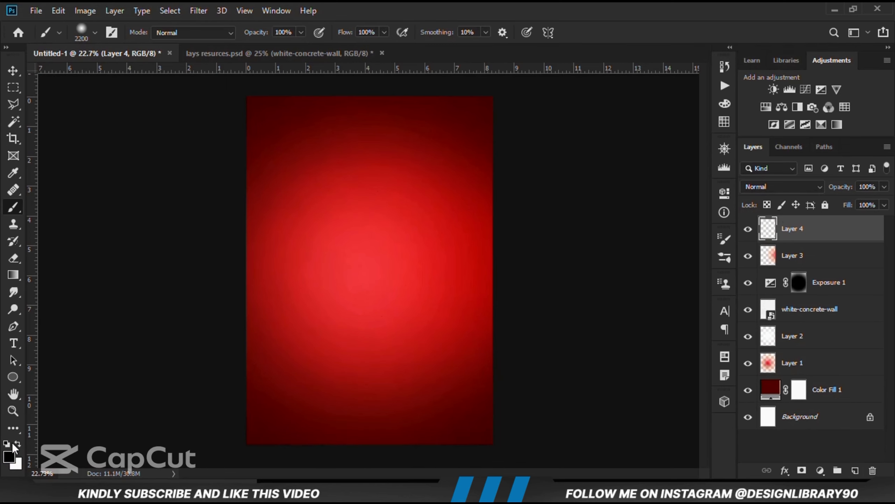
{"action": "left_click", "coordinate": [20, 443]}
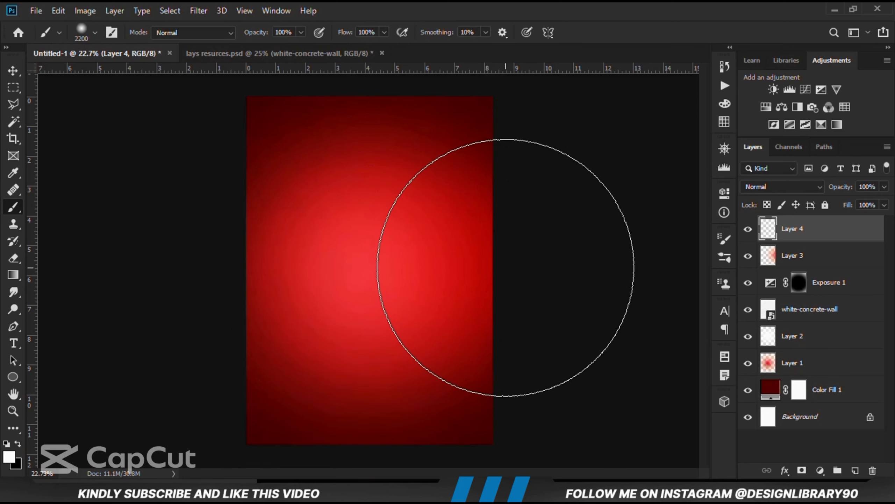
{"action": "left_click", "coordinate": [507, 265]}
{"action": "left_click", "coordinate": [749, 230]}
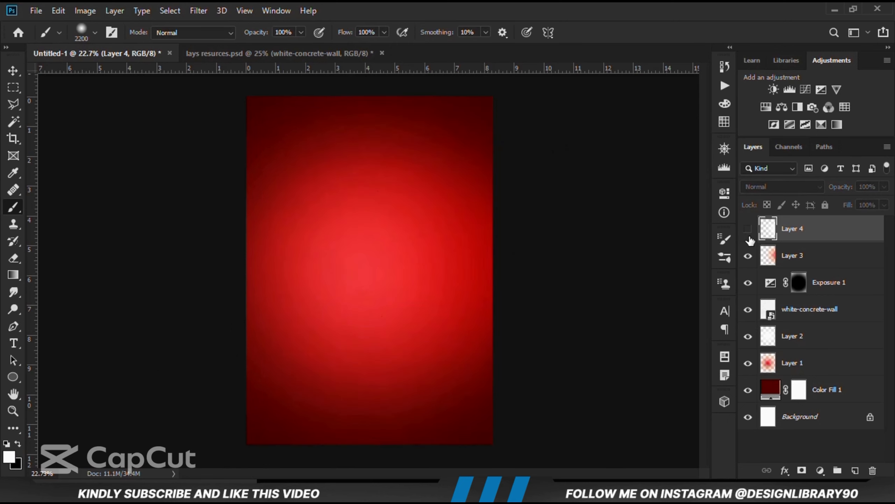
{"action": "left_click", "coordinate": [749, 230]}
Shift the white glow on Layer 4 outward past the right edge, scale it to 109.84%, and compare with it hidden and shown.
{"action": "left_click", "coordinate": [13, 71]}
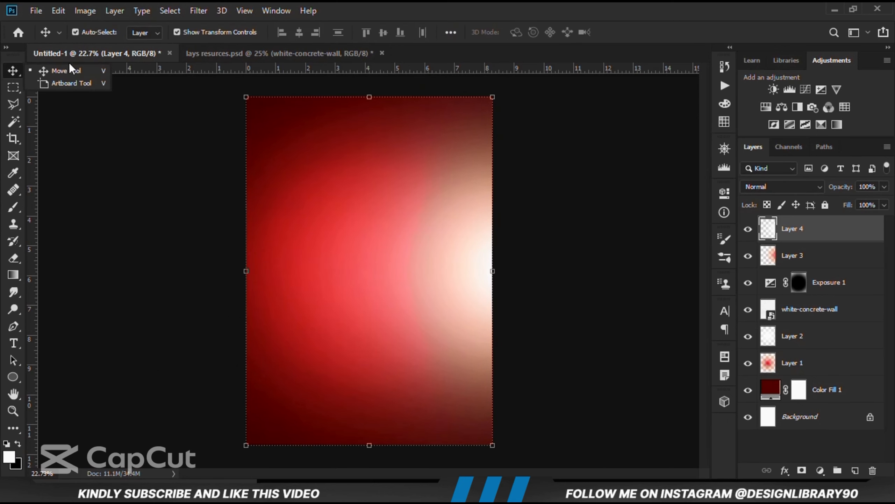
{"action": "left_click", "coordinate": [493, 97]}
{"action": "left_click_drag", "start_coordinate": [455, 203], "coordinate": [480, 203]}
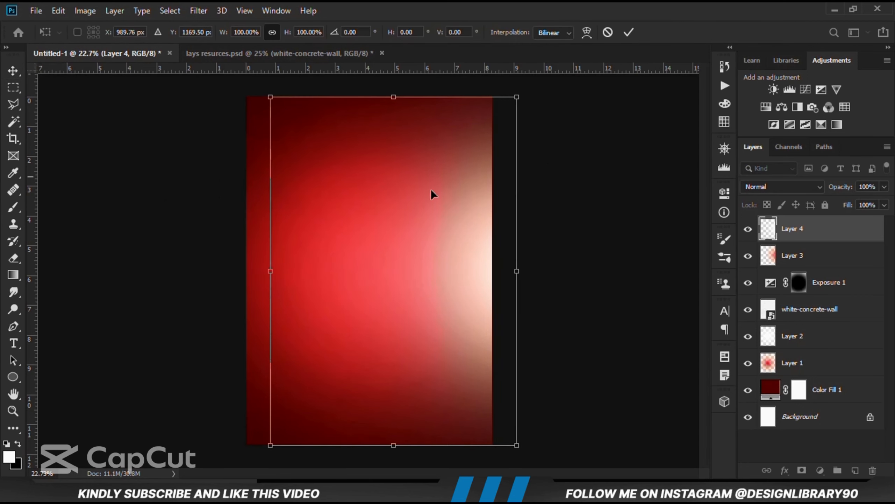
{"action": "left_click_drag", "start_coordinate": [273, 269], "coordinate": [246, 270]}
{"action": "left_click", "coordinate": [634, 32]}
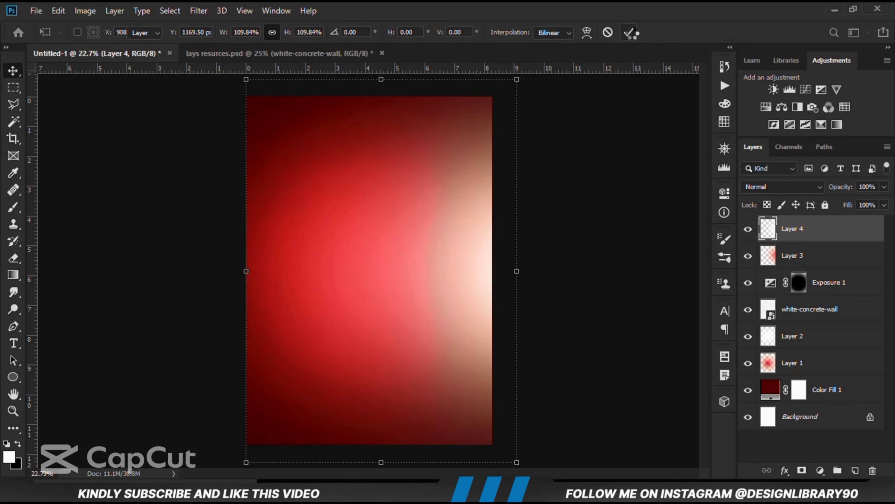
{"action": "left_click", "coordinate": [748, 229]}
{"action": "left_click", "coordinate": [748, 229]}
Set Layer 4 to Overlay at 45% opacity and deselect the layer.
{"action": "left_click", "coordinate": [764, 185]}
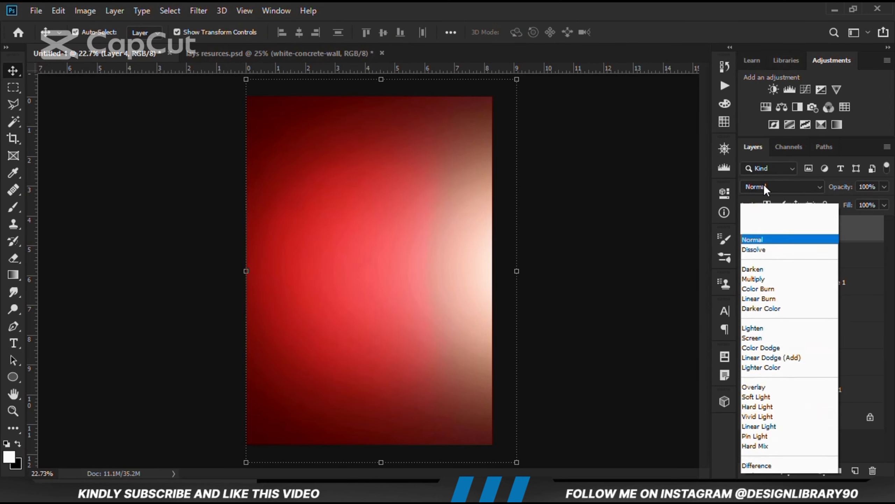
{"action": "left_click", "coordinate": [762, 311]}
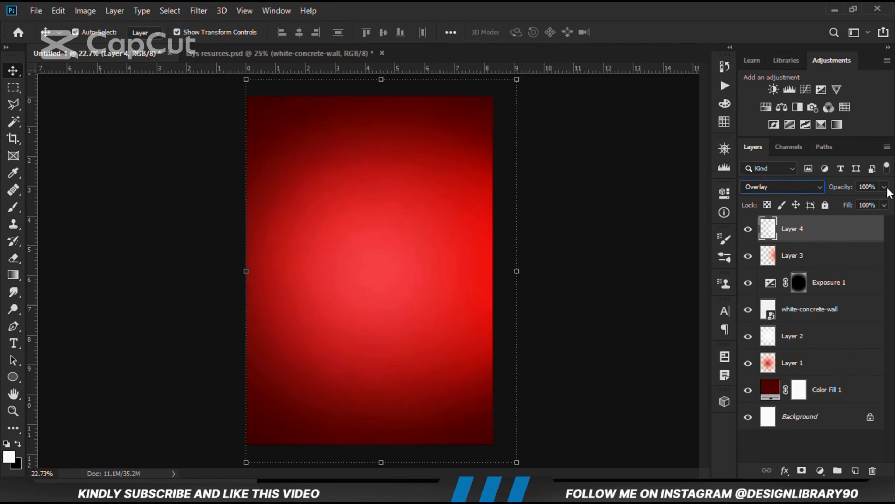
{"action": "left_click_drag", "start_coordinate": [885, 190], "coordinate": [871, 203]}
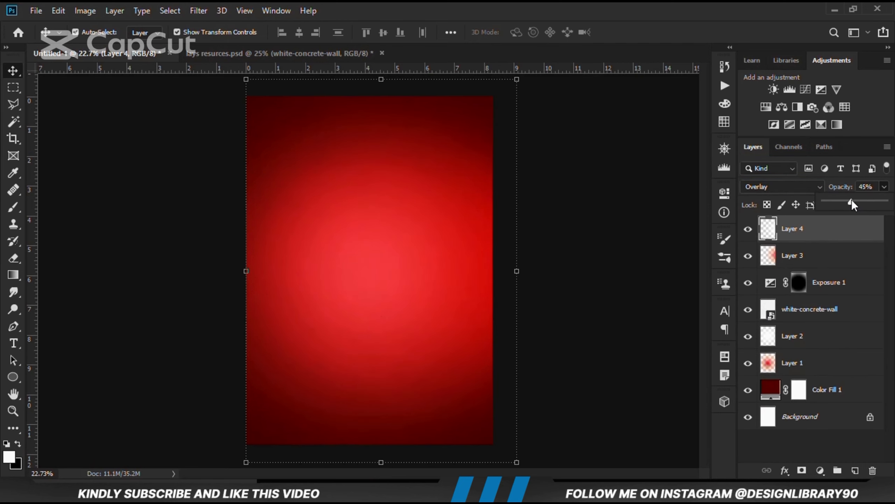
{"action": "left_click", "coordinate": [631, 224]}
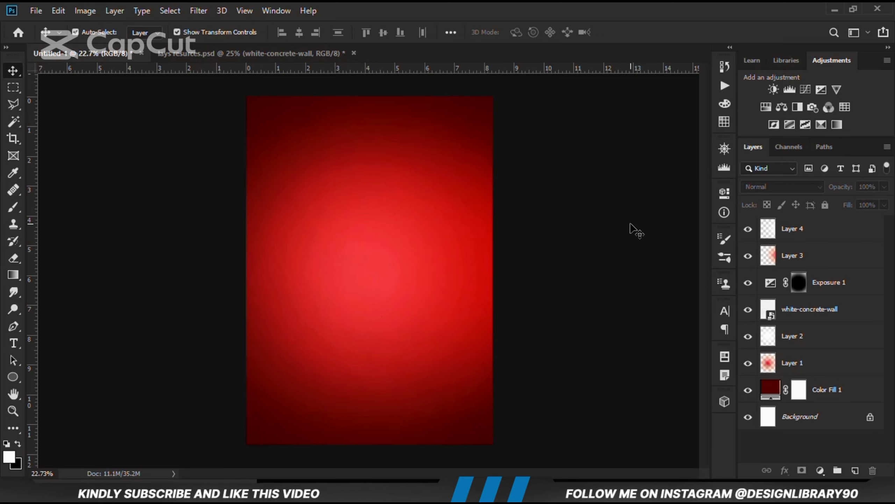
Copy the wooden Table layer from lays resurces.psd and paste it into the poster.
{"action": "key", "text": "ctrl+plus"}
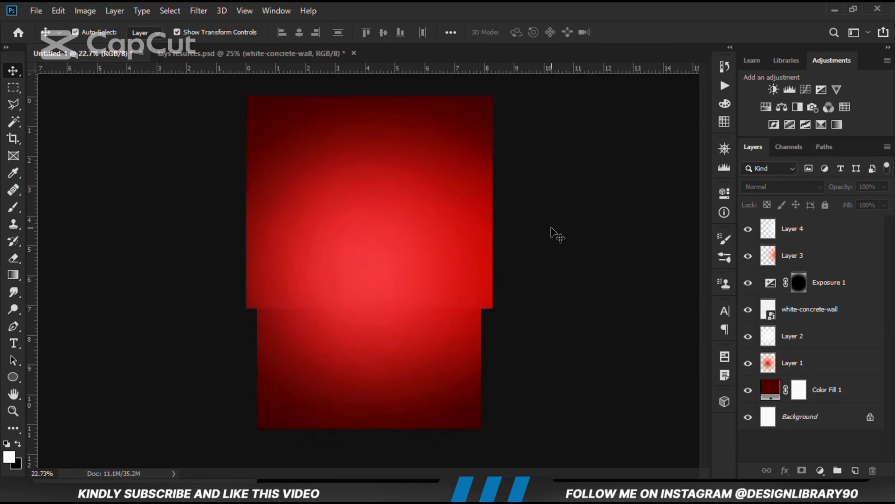
{"action": "left_click", "coordinate": [201, 54]}
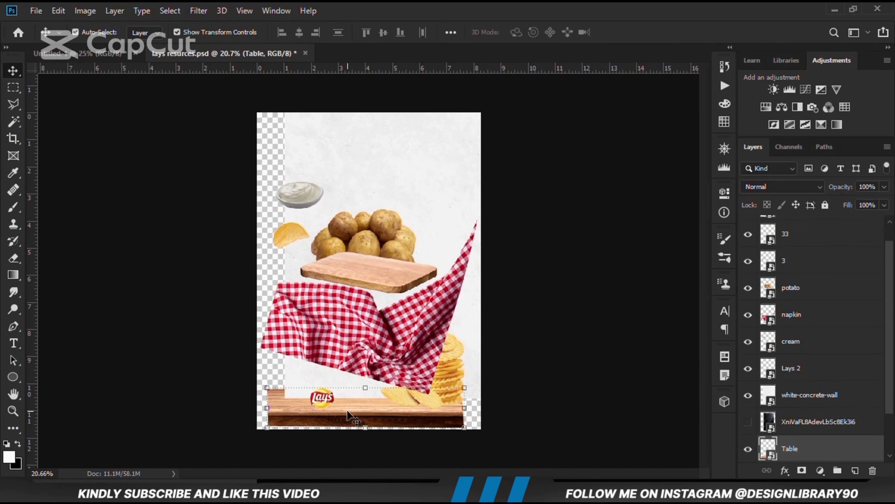
{"action": "key", "text": "ctrl+c"}
{"action": "left_click", "coordinate": [81, 53]}
{"action": "key", "text": "ctrl+v"}
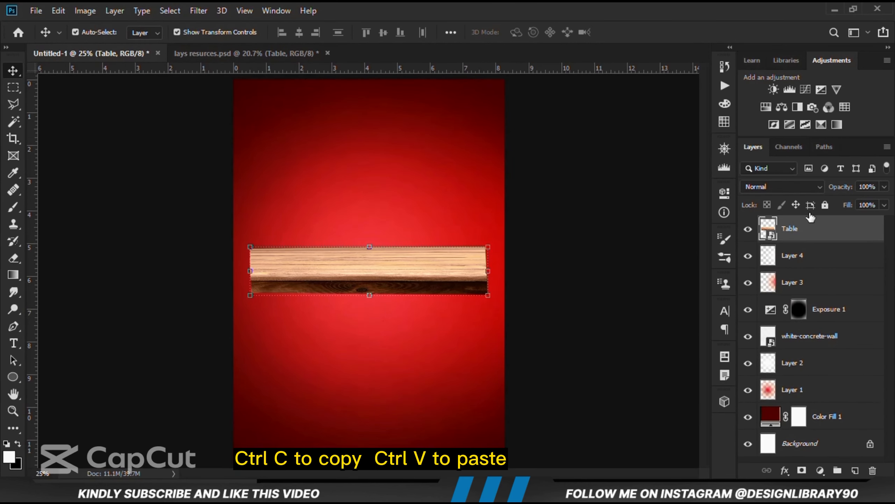
Convert the Table layer to a smart object and scale it across the poster's full width near the lower edge.
{"action": "right_click", "coordinate": [818, 233]}
{"action": "left_click", "coordinate": [654, 148]}
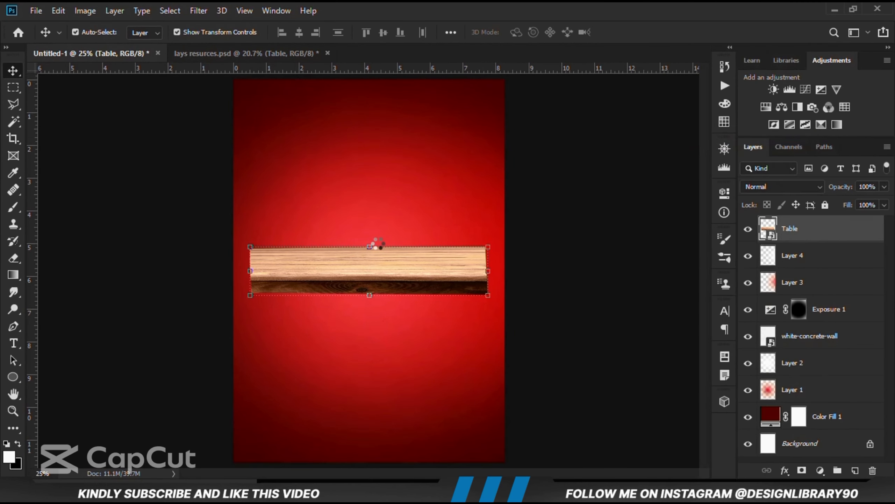
{"action": "key", "text": "ctrl+t"}
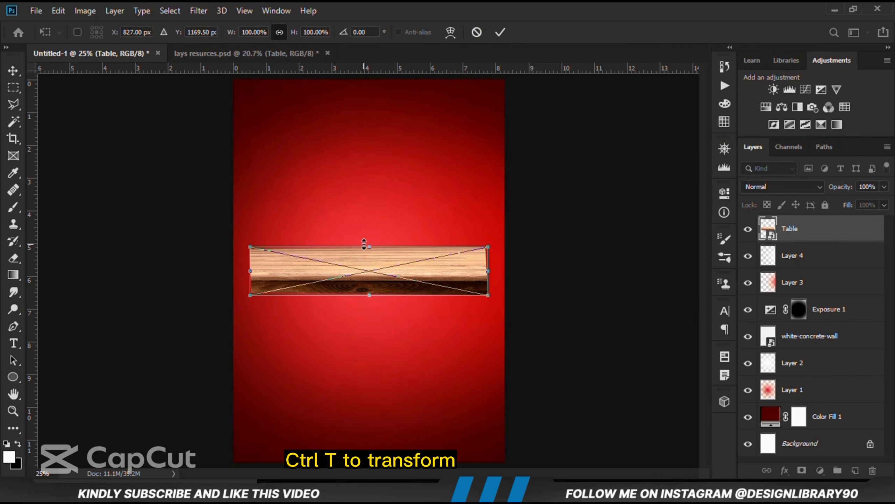
{"action": "left_click_drag", "start_coordinate": [364, 244], "coordinate": [367, 395]}
{"action": "key", "text": "Return"}
{"action": "left_click", "coordinate": [563, 297]}
Bring the cutting board from lays resurces.psd into the poster and place it on the table.
{"action": "left_click", "coordinate": [212, 53]}
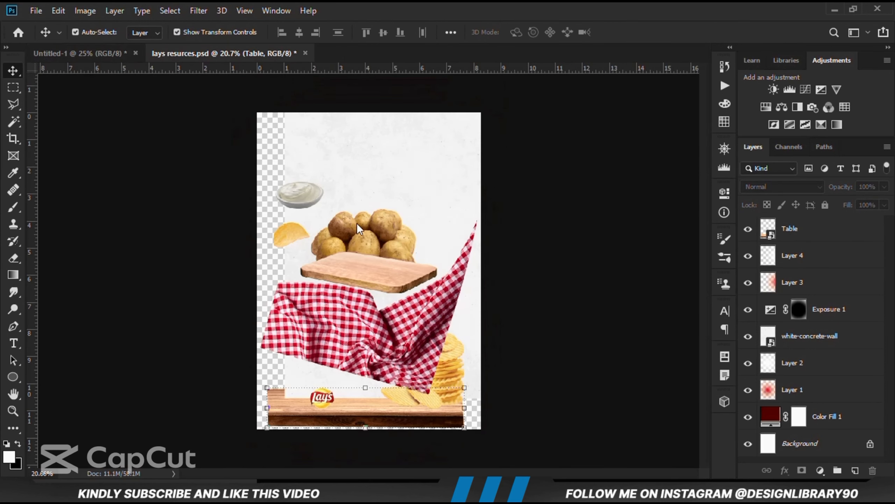
{"action": "left_click", "coordinate": [375, 291]}
{"action": "key", "text": "ctrl"}
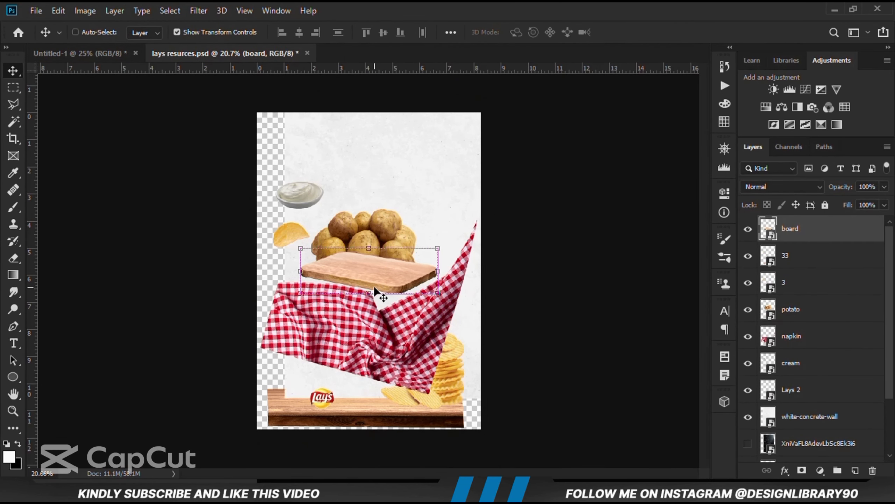
{"action": "left_click_drag", "start_coordinate": [130, 127], "coordinate": [385, 383]}
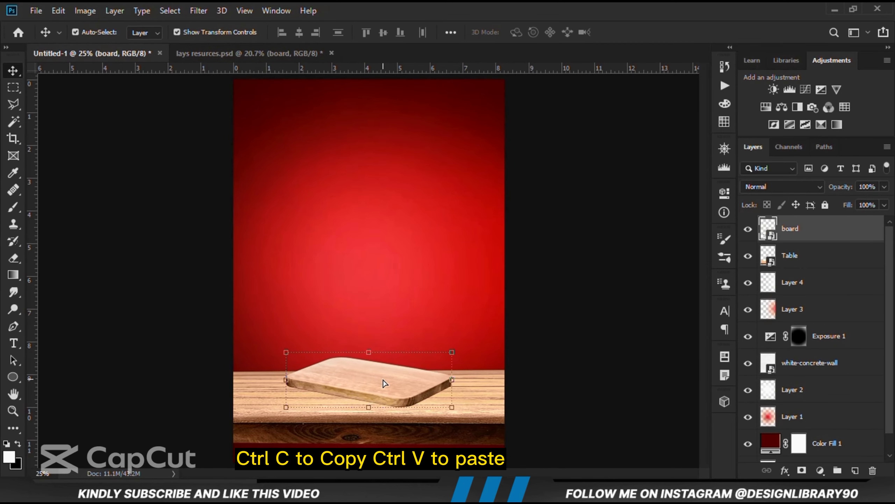
Convert the board layer to a smart object, scale it to 98.22% and move it slightly lower on the table.
{"action": "right_click", "coordinate": [833, 229]}
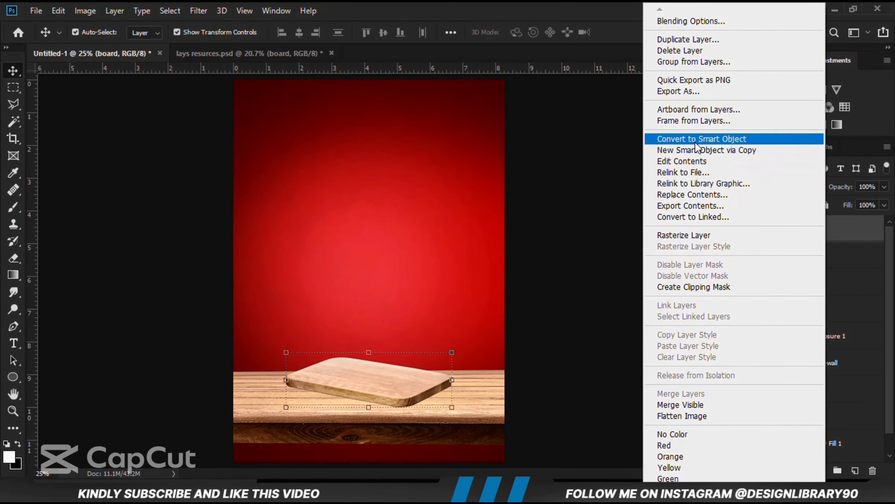
{"action": "left_click", "coordinate": [696, 142]}
{"action": "key", "text": "ctrl+t"}
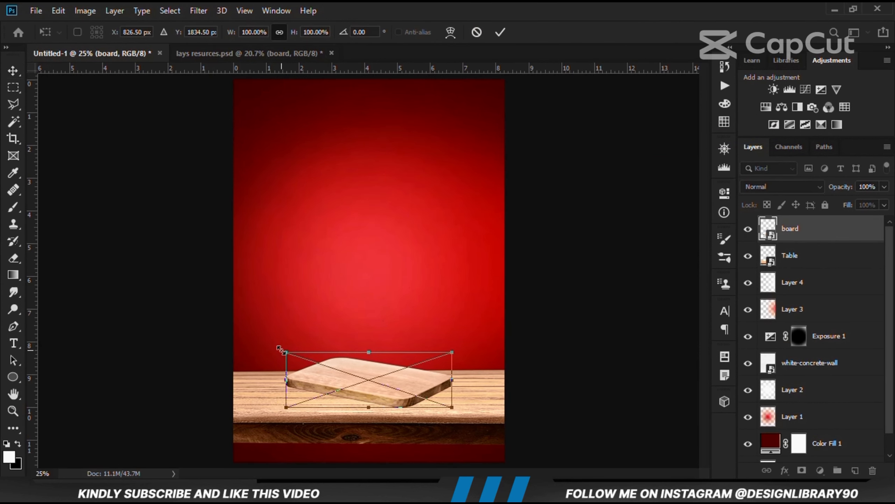
{"action": "left_click_drag", "start_coordinate": [367, 364], "coordinate": [367, 371]}
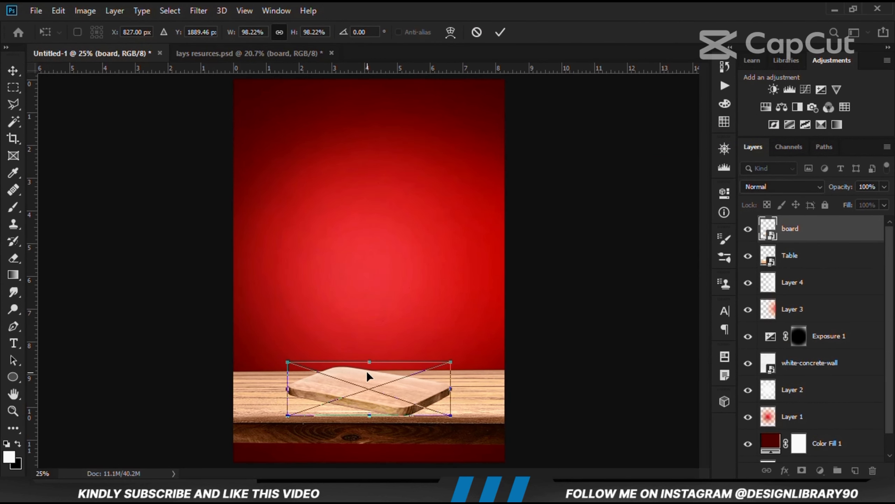
{"action": "key", "text": "Return"}
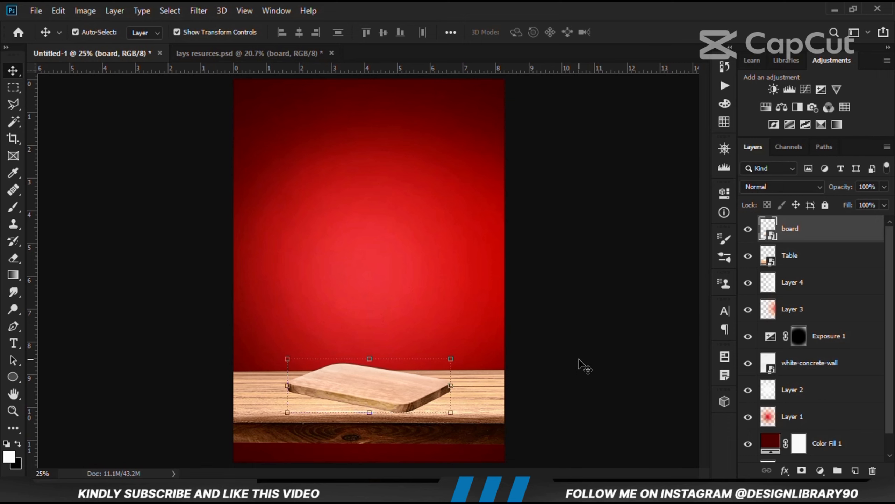
{"action": "left_click", "coordinate": [580, 366]}
Shift the board slightly up and to the left on the table, fine-tune it rightward, and deselect it.
{"action": "left_click", "coordinate": [428, 399]}
{"action": "left_click_drag", "start_coordinate": [428, 398], "coordinate": [428, 398]}
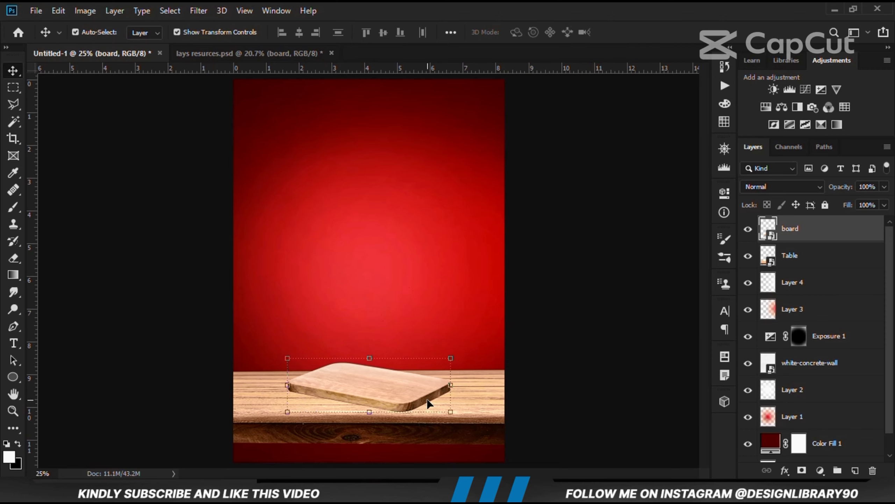
{"action": "left_click_drag", "start_coordinate": [428, 400], "coordinate": [375, 378]}
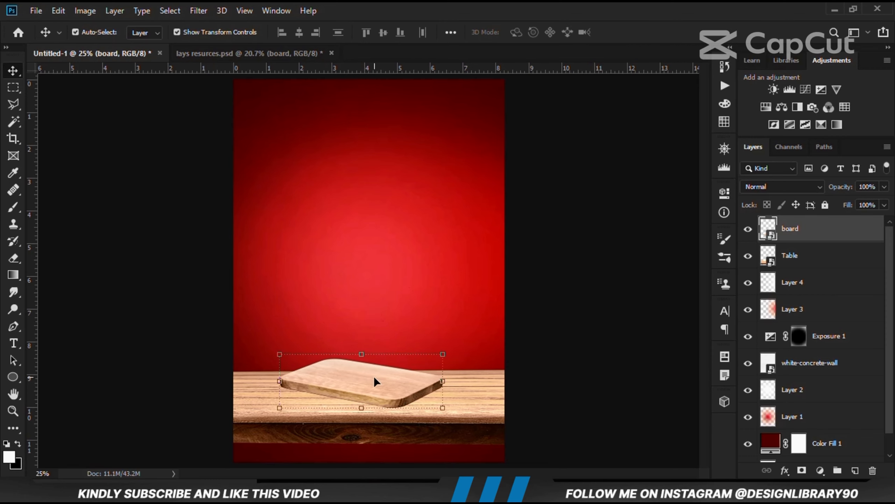
{"action": "key", "text": "Right"}
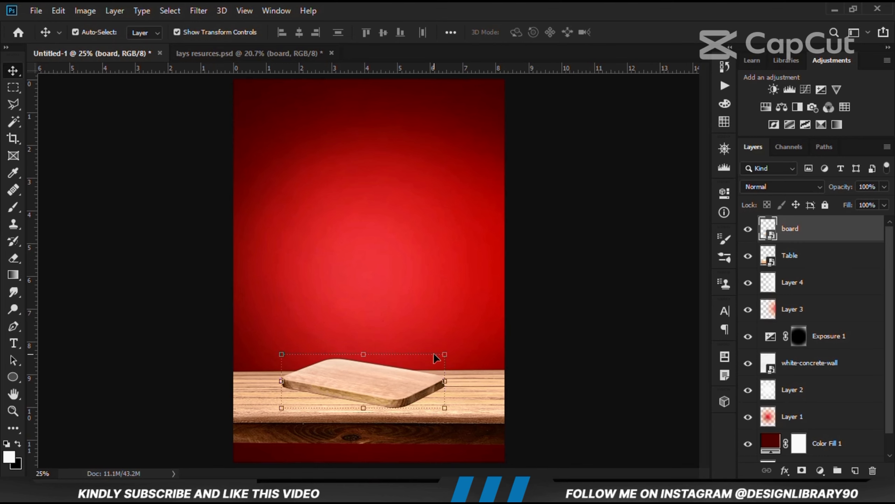
{"action": "left_click", "coordinate": [535, 372]}
Bring the potato layer from lays resurces.psd into the poster and place it at the bottom edge in front of the table.
{"action": "left_click", "coordinate": [223, 54]}
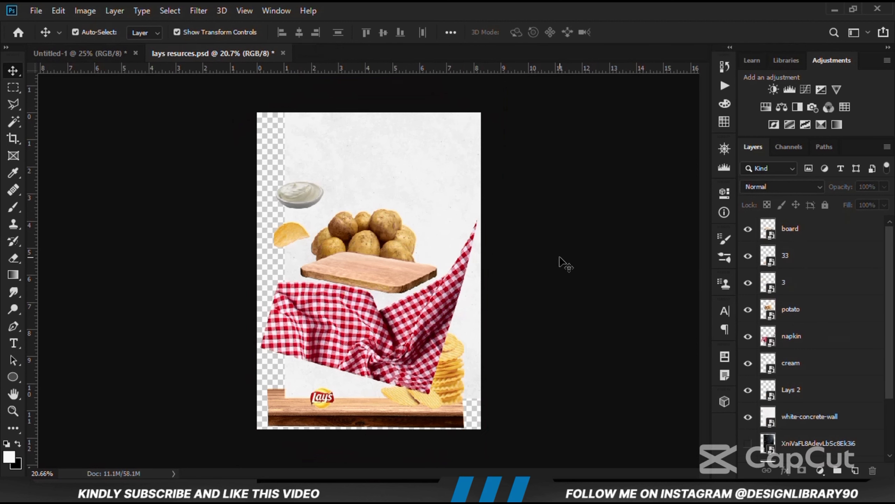
{"action": "left_click_drag", "start_coordinate": [376, 249], "coordinate": [376, 226]}
{"action": "left_click_drag", "start_coordinate": [96, 101], "coordinate": [307, 248]}
{"action": "left_click_drag", "start_coordinate": [397, 270], "coordinate": [390, 436]}
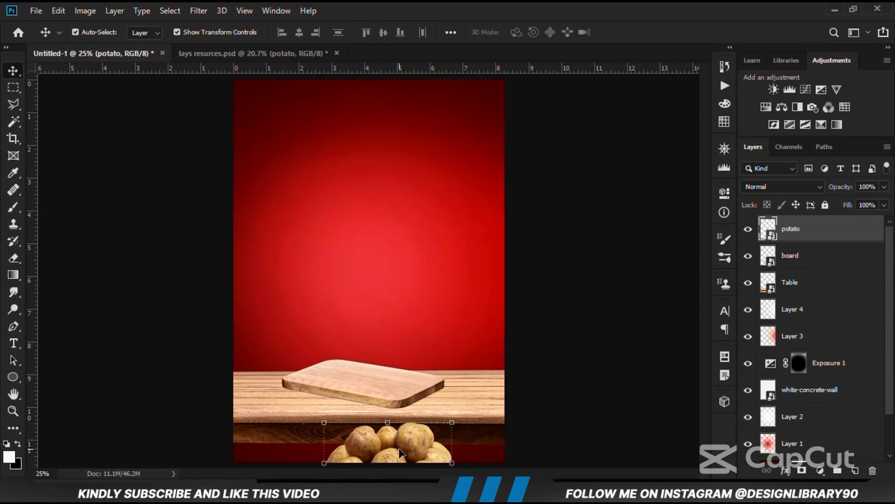
Convert the potato layer to a smart object, nudge the potatoes slightly upward, and deselect the layer.
{"action": "right_click", "coordinate": [833, 226]}
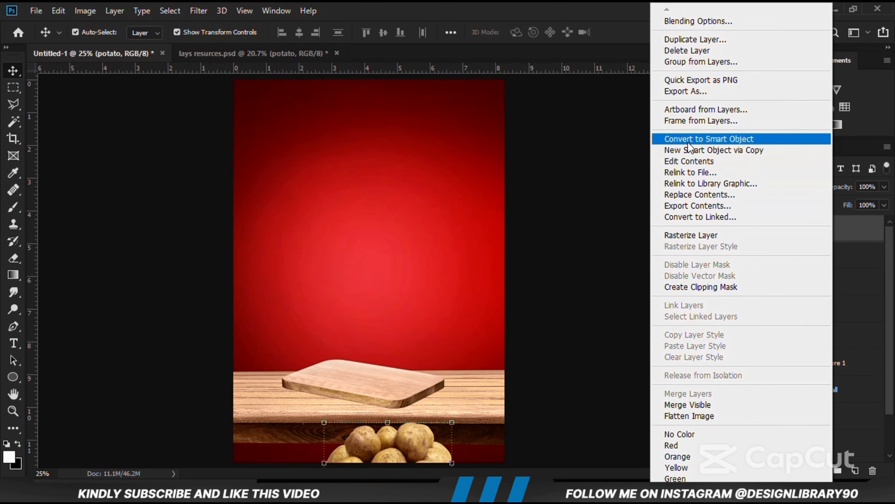
{"action": "left_click", "coordinate": [688, 140]}
{"action": "key", "text": "ctrl+t"}
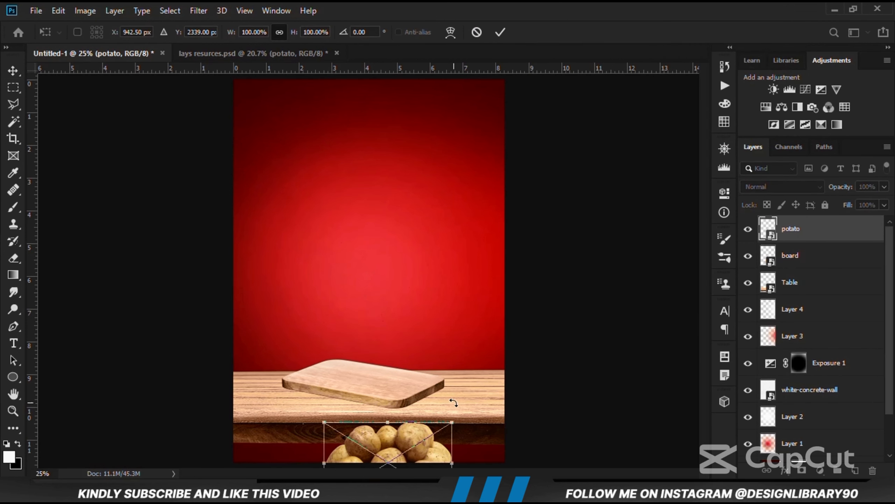
{"action": "key", "text": "Return"}
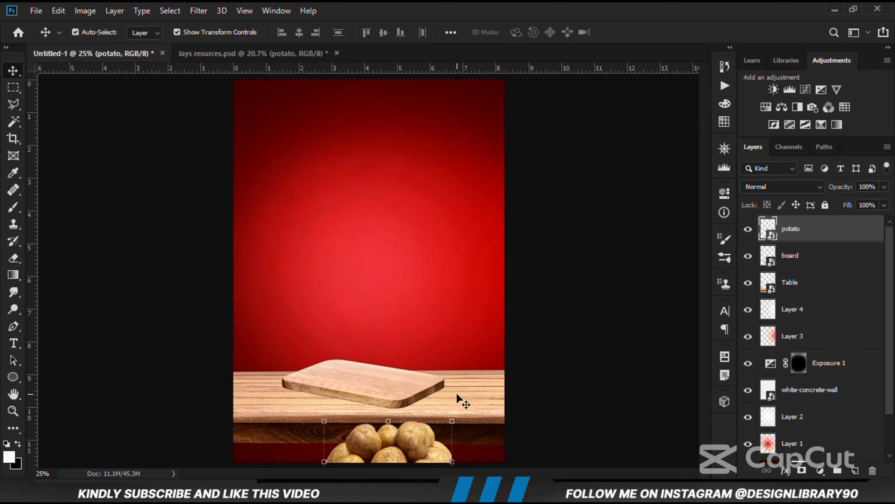
{"action": "key", "text": "shift+Up"}
{"action": "key", "text": "shift+Up"}
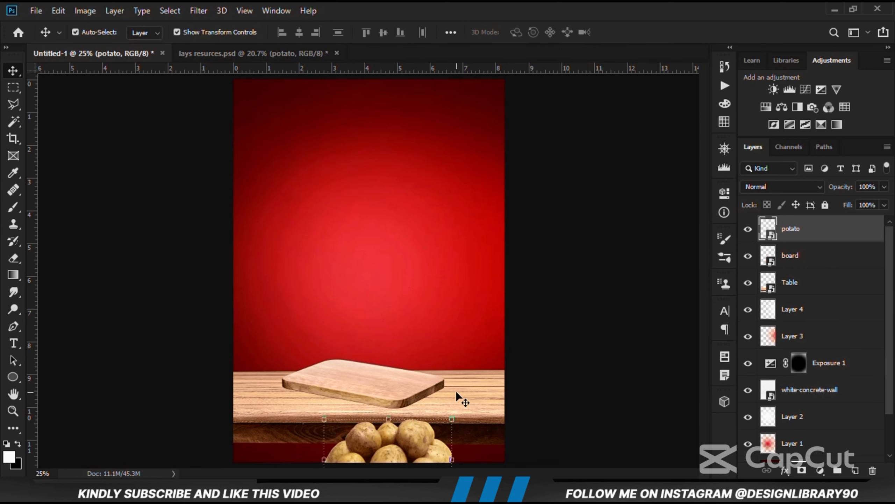
{"action": "key", "text": "shift+Up"}
{"action": "key", "text": "shift+Up"}
{"action": "left_click", "coordinate": [211, 132]}
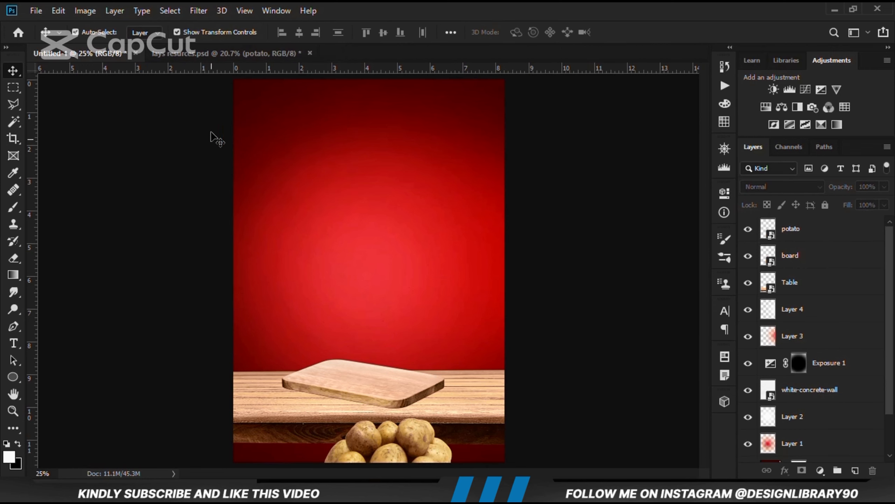
Convert the napkin in lays resurces.psd to a smart object and bring it into the poster above the potato layer.
{"action": "left_click", "coordinate": [180, 55]}
{"action": "left_click_drag", "start_coordinate": [406, 333], "coordinate": [411, 332]}
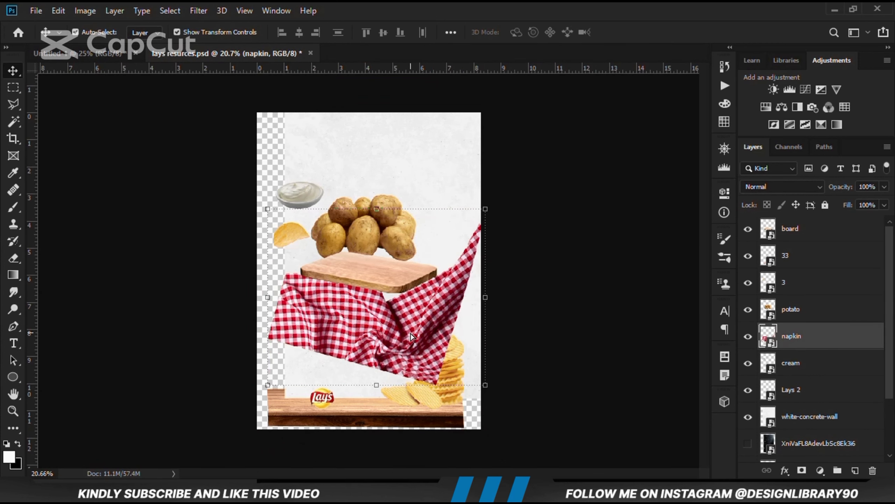
{"action": "right_click", "coordinate": [780, 344]}
{"action": "left_click", "coordinate": [614, 139]}
{"action": "left_click_drag", "start_coordinate": [606, 208], "coordinate": [370, 218]}
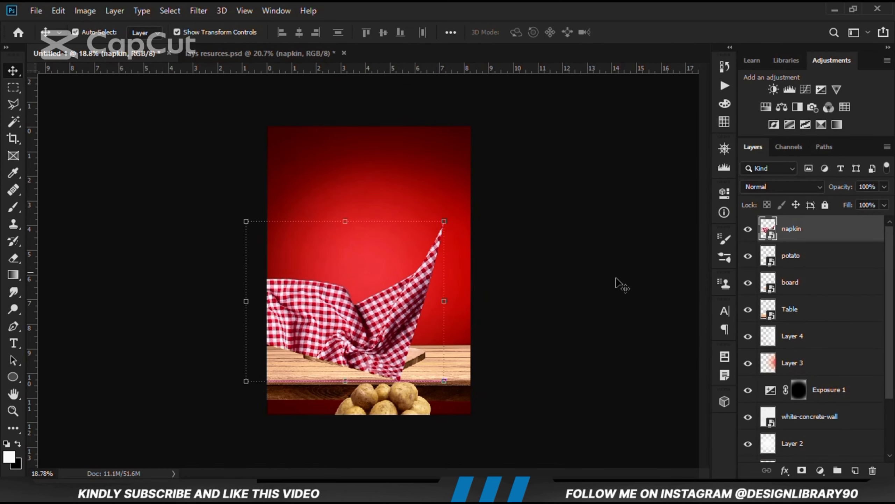
Enlarge the napkin to 159.43%, spread it across the poster's bottom edge over the potatoes, and deselect it.
{"action": "key", "text": "ctrl+t"}
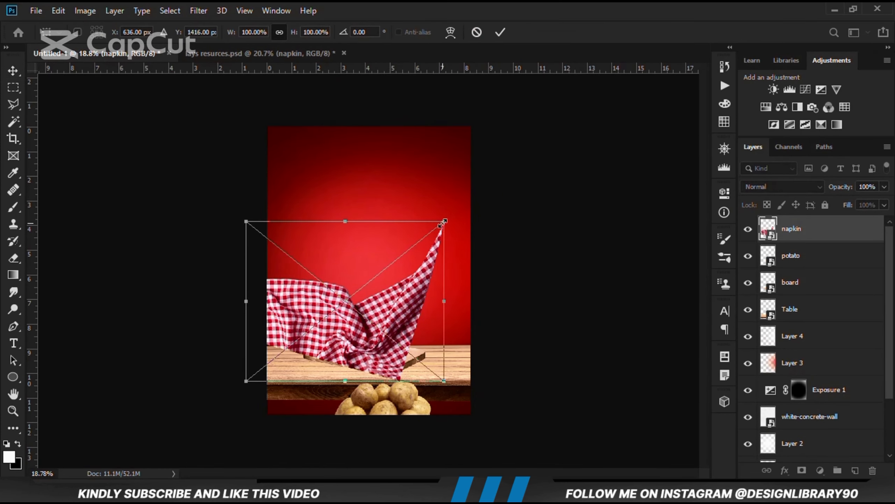
{"action": "left_click_drag", "start_coordinate": [444, 221], "coordinate": [509, 170]}
{"action": "left_click_drag", "start_coordinate": [439, 278], "coordinate": [415, 367]}
{"action": "left_click_drag", "start_coordinate": [479, 367], "coordinate": [550, 355]}
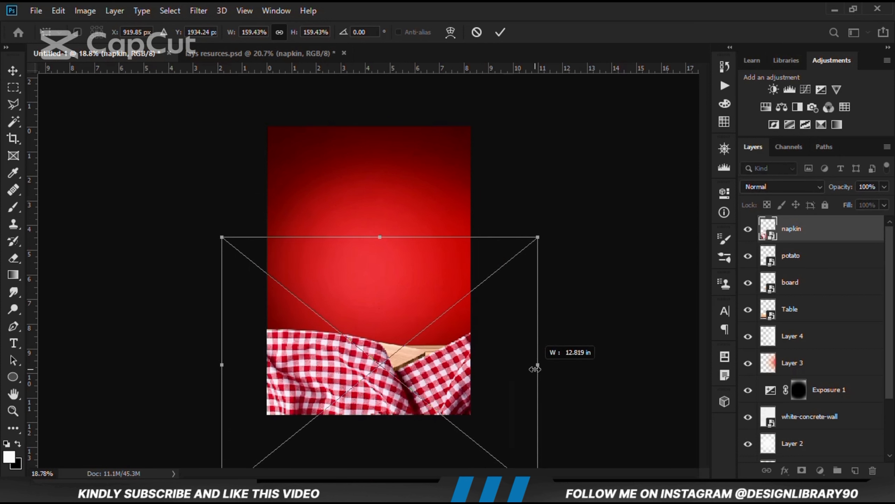
{"action": "left_click_drag", "start_coordinate": [401, 383], "coordinate": [359, 409]}
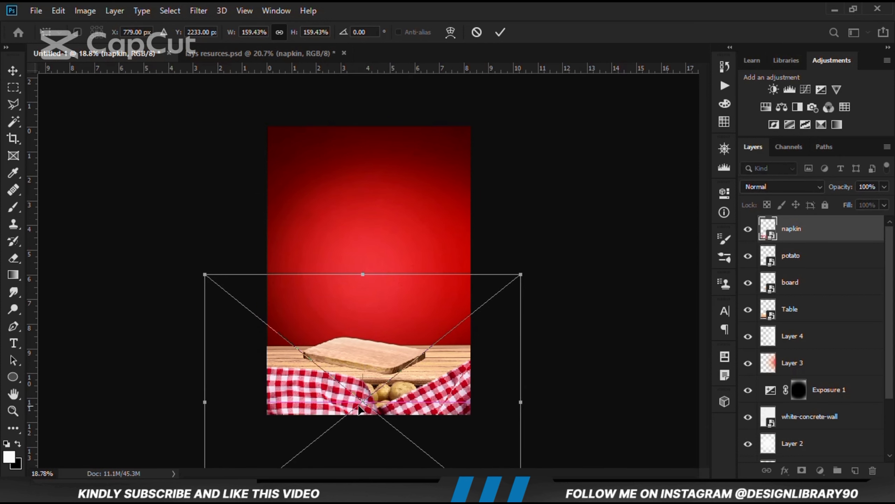
{"action": "key", "text": "Return"}
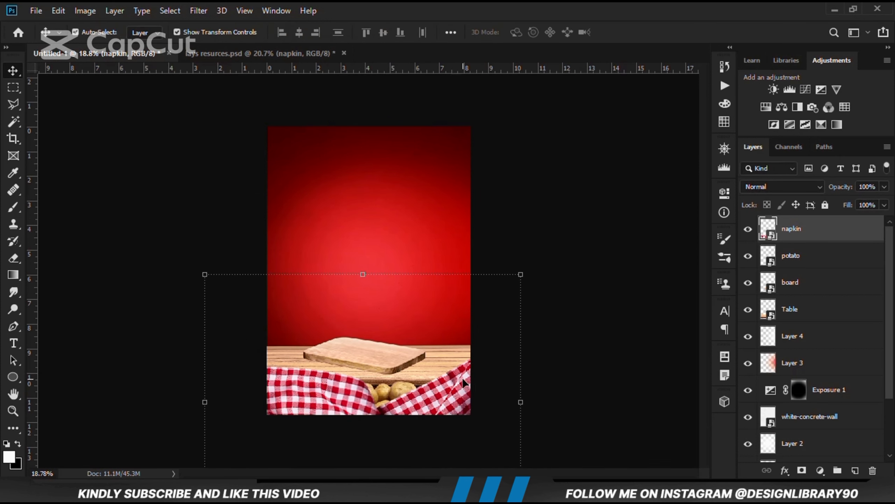
{"action": "left_click", "coordinate": [475, 389]}
Nudge the napkin slightly up and to the left, fine-tune the potatoes between its folds, and clear the selection.
{"action": "key", "text": "ctrl+plus"}
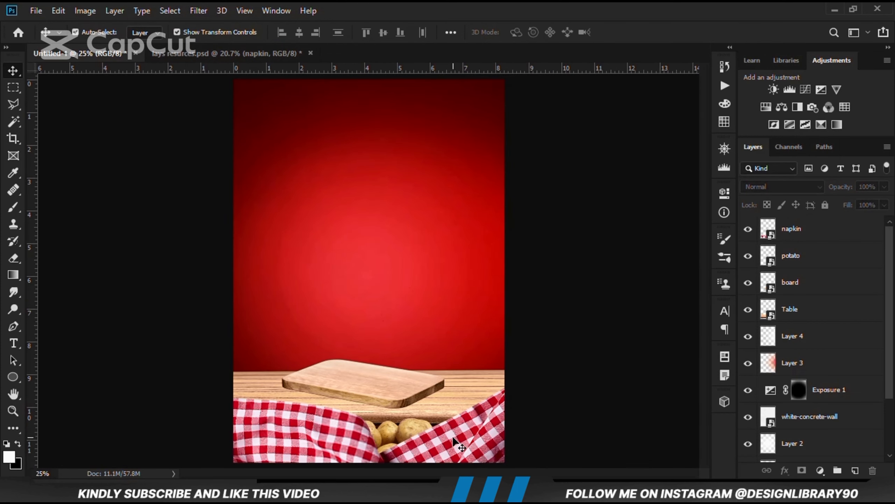
{"action": "left_click", "coordinate": [453, 439]}
{"action": "left_click_drag", "start_coordinate": [455, 442], "coordinate": [441, 437]}
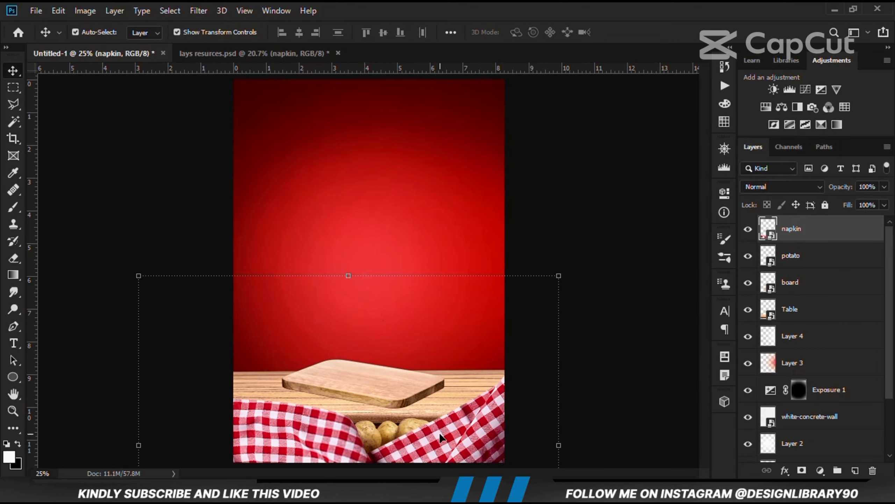
{"action": "left_click_drag", "start_coordinate": [373, 430], "coordinate": [375, 429]}
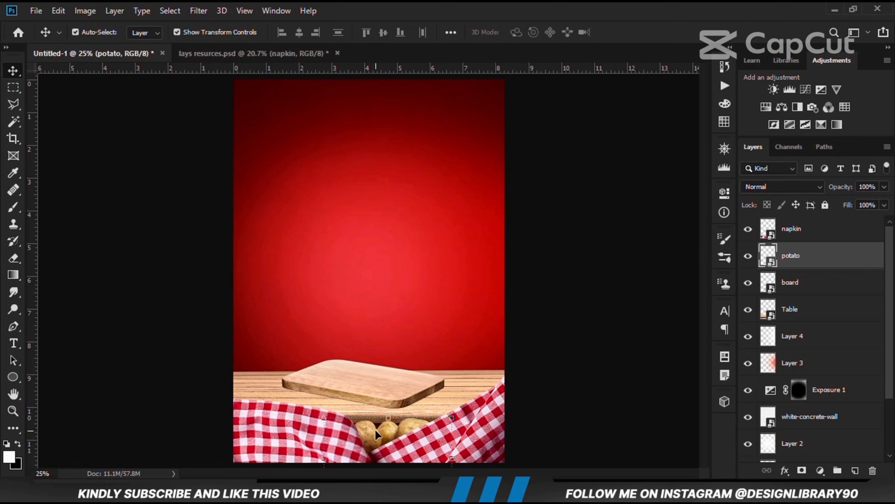
{"action": "left_click", "coordinate": [544, 394]}
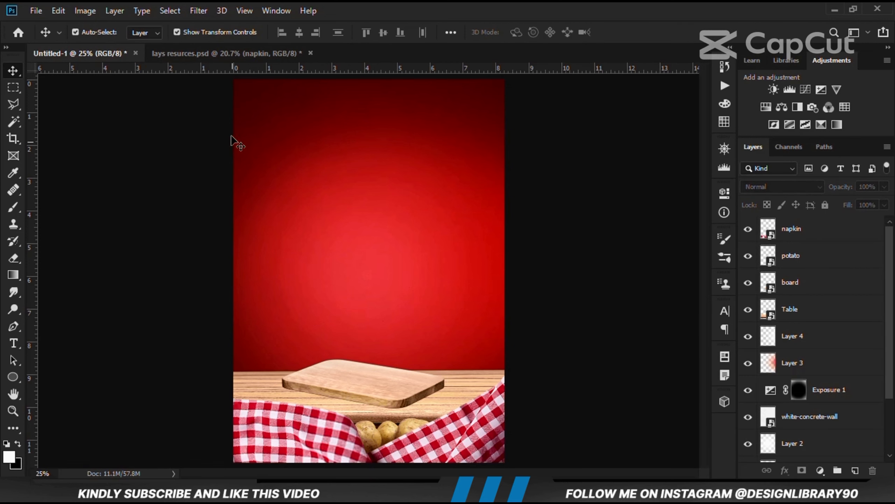
Bring the Lays 2 chip stack from lays resurces.psd into the poster, order it below the board layer, and place it behind the board's right end.
{"action": "left_click", "coordinate": [210, 57]}
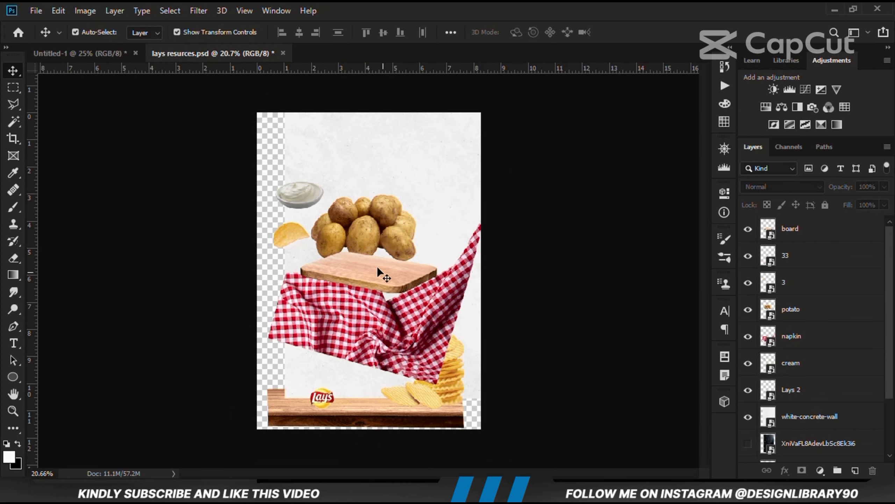
{"action": "left_click_drag", "start_coordinate": [441, 381], "coordinate": [456, 373]}
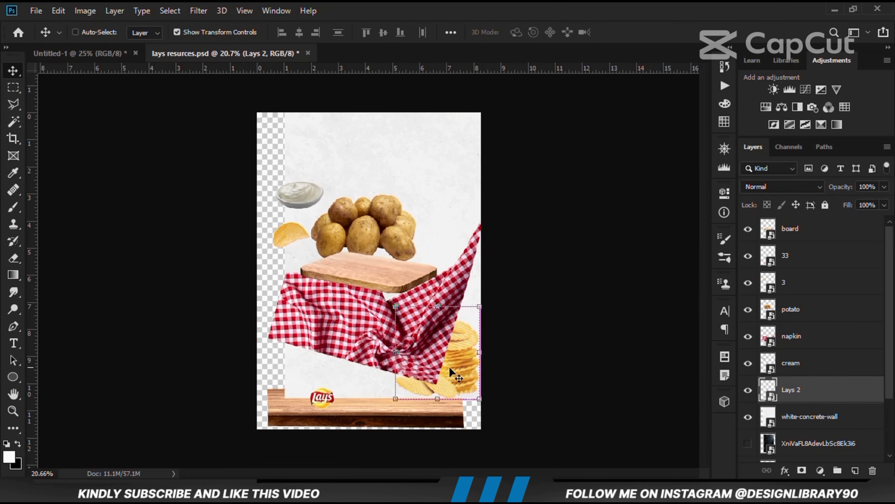
{"action": "left_click_drag", "start_coordinate": [94, 49], "coordinate": [403, 318]}
{"action": "left_click_drag", "start_coordinate": [799, 237], "coordinate": [803, 310]}
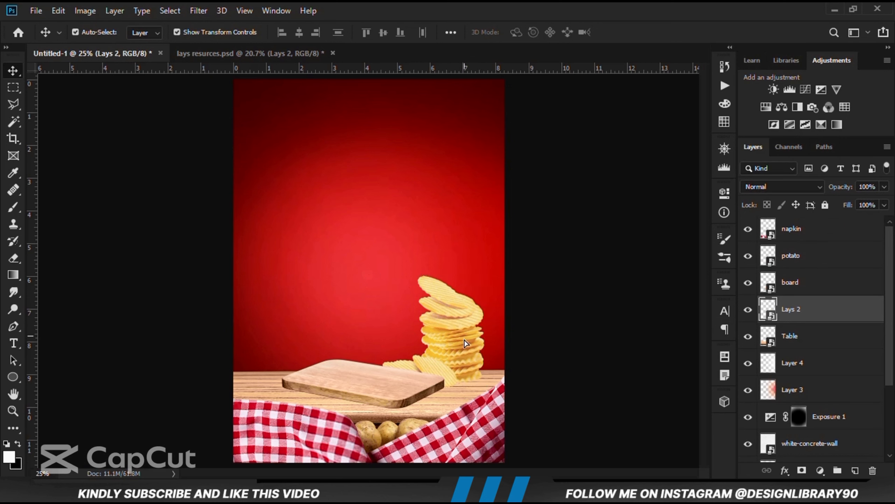
{"action": "mouse_move", "coordinate": [462, 336]}
{"action": "left_mouse_down"}
{"action": "mouse_move", "coordinate": [461, 347]}
{"action": "mouse_move", "coordinate": [451, 344]}
{"action": "left_mouse_up"}
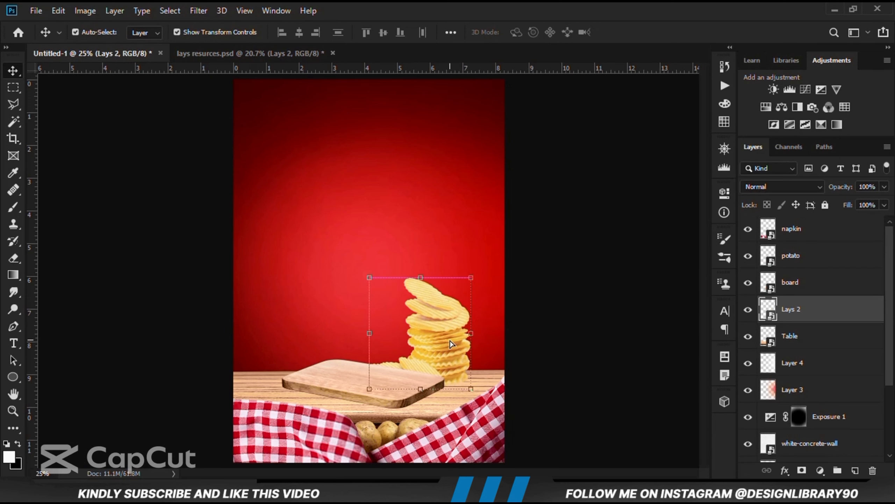
Hide the napkin and white-concrete-wall layers in lays resurces.psd.
{"action": "left_click", "coordinate": [238, 52]}
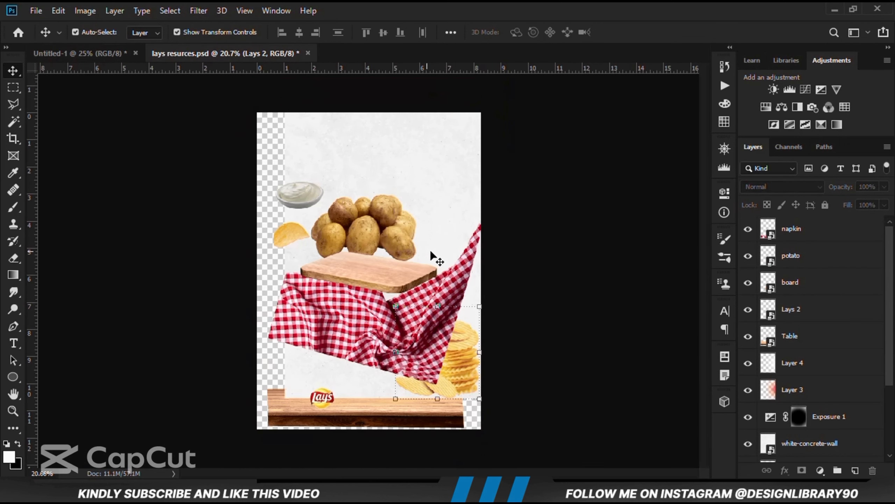
{"action": "left_click", "coordinate": [415, 312]}
{"action": "left_click", "coordinate": [749, 335]}
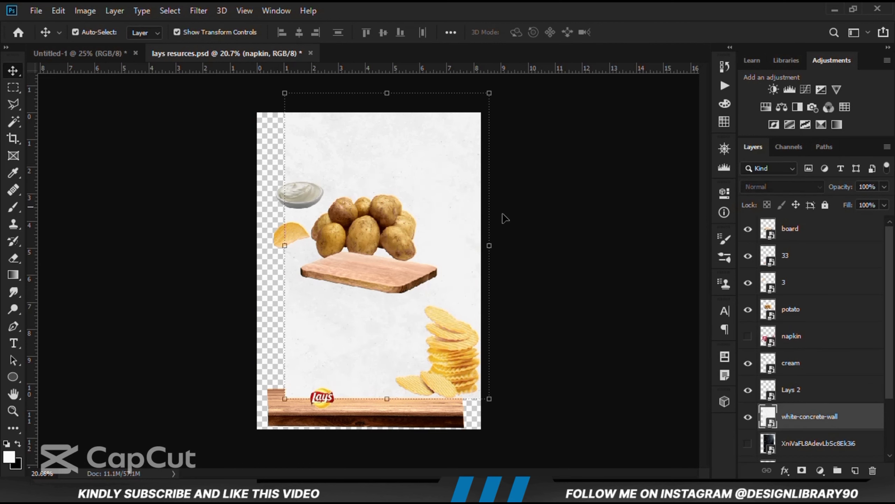
{"action": "left_click", "coordinate": [748, 424]}
{"action": "left_click", "coordinate": [748, 417]}
Bring the lays bag layer into the poster above the napkin layer and convert it to a smart object.
{"action": "left_click_drag", "start_coordinate": [424, 191], "coordinate": [455, 258]}
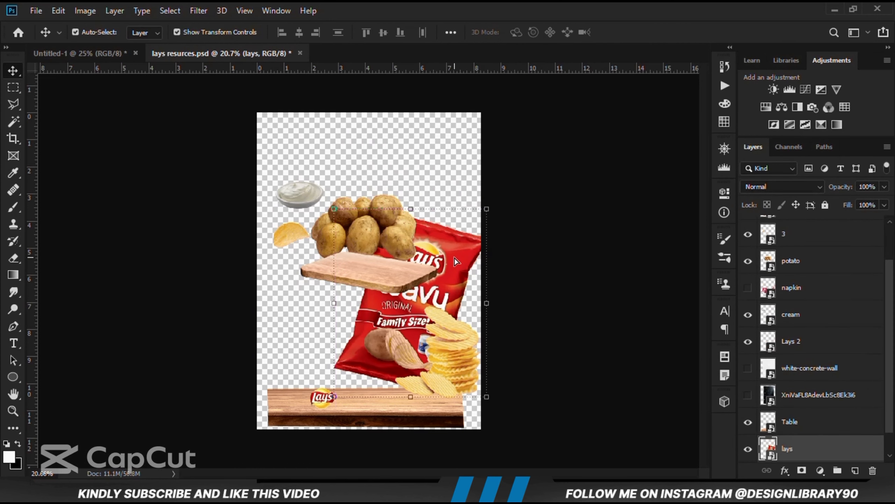
{"action": "left_click", "coordinate": [95, 55]}
{"action": "key", "text": "ctrl+v"}
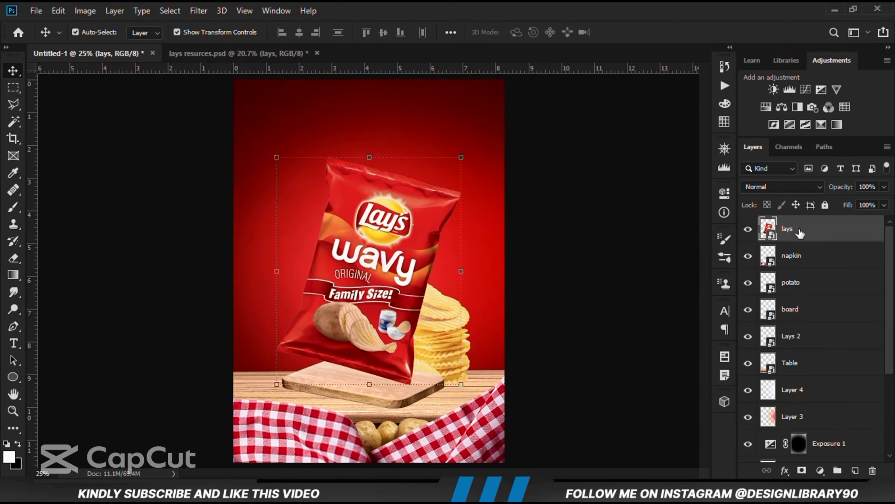
{"action": "right_click", "coordinate": [800, 233]}
{"action": "left_click", "coordinate": [643, 137]}
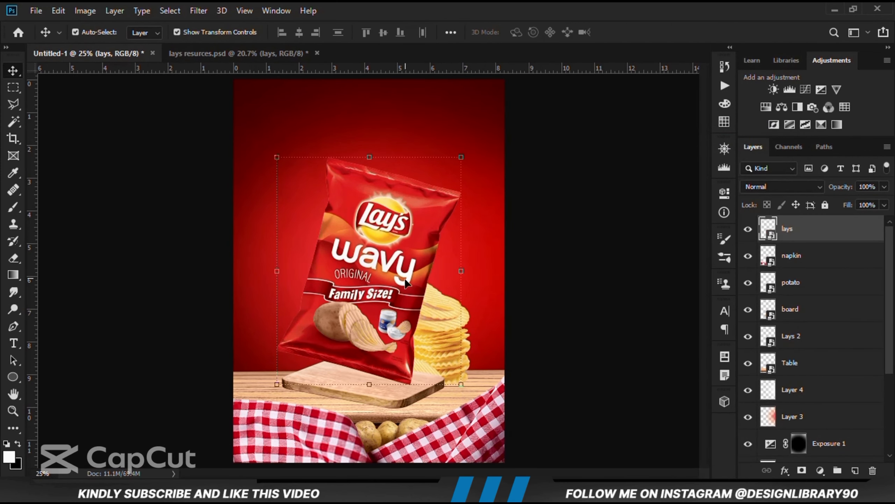
Lower the chip bag slightly toward the board and nudge the chip stack a little to the left behind it.
{"action": "left_click_drag", "start_coordinate": [406, 283], "coordinate": [389, 293]}
{"action": "left_click", "coordinate": [436, 338]}
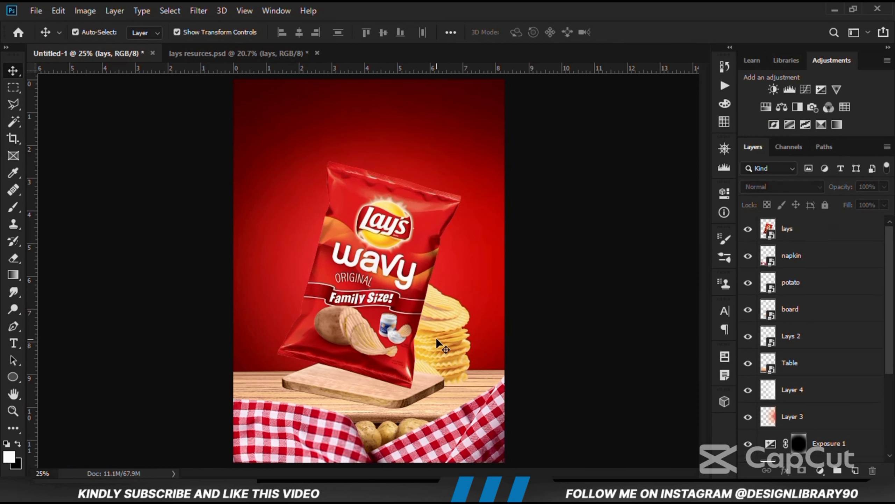
{"action": "left_click", "coordinate": [381, 332]}
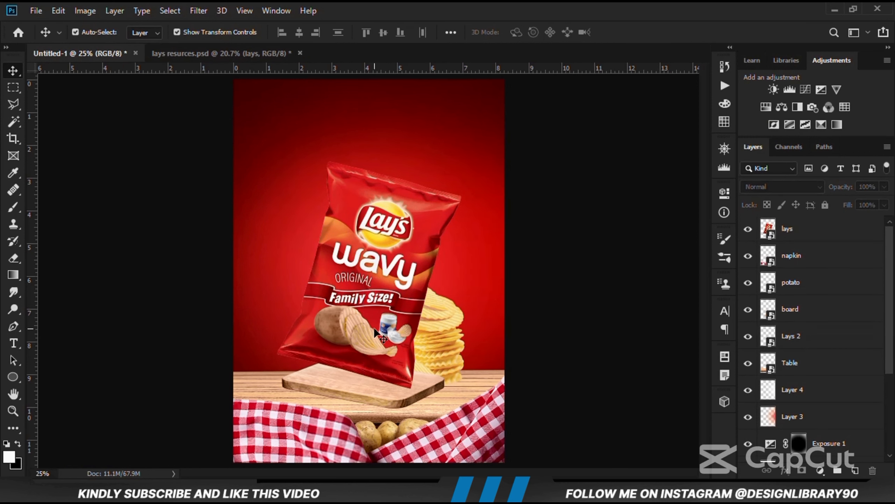
Scale the chip bag to 101.73%, shift it slightly up and to the left, and deselect it.
{"action": "left_click_drag", "start_coordinate": [369, 165], "coordinate": [370, 157]}
{"action": "left_click", "coordinate": [501, 34]}
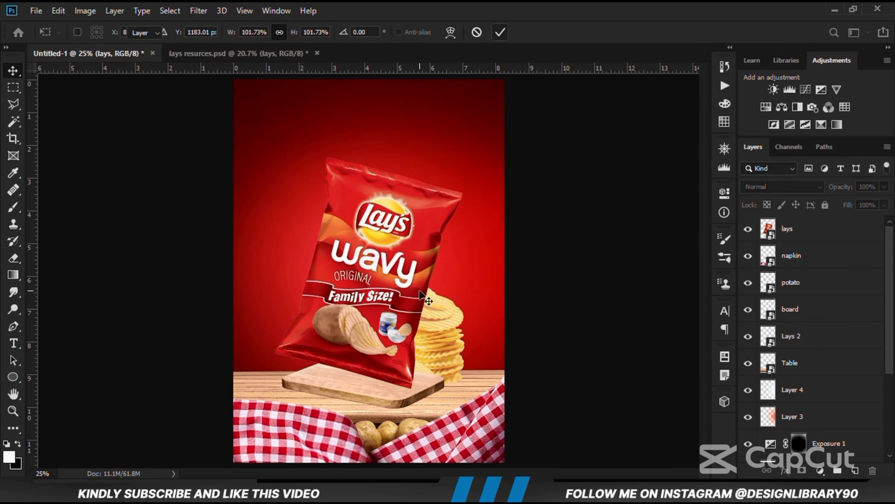
{"action": "left_click_drag", "start_coordinate": [381, 311], "coordinate": [378, 306]}
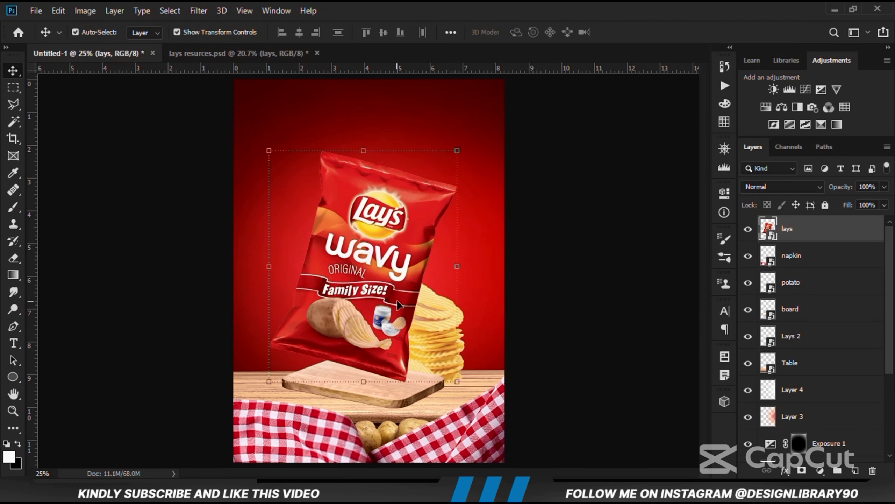
{"action": "left_click", "coordinate": [545, 290]}
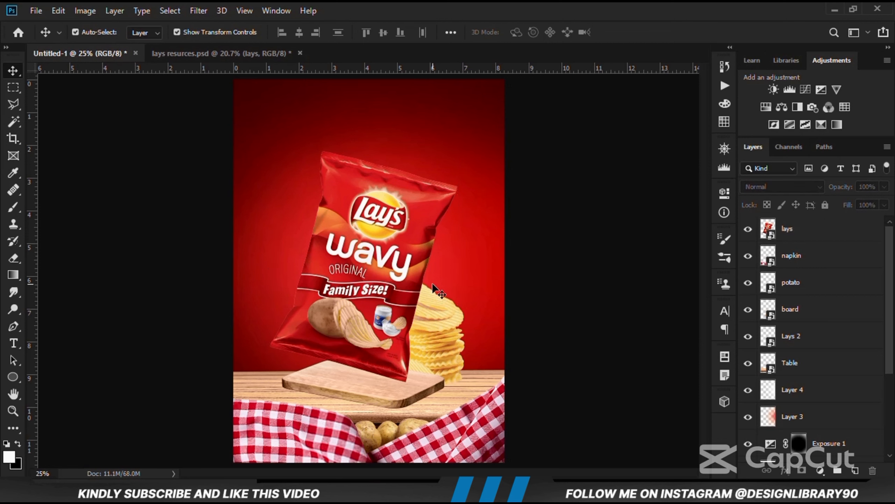
Bring the cream bowl from lays resurces.psd into the poster and place it on the table at the poster's left edge.
{"action": "left_click", "coordinate": [221, 53]}
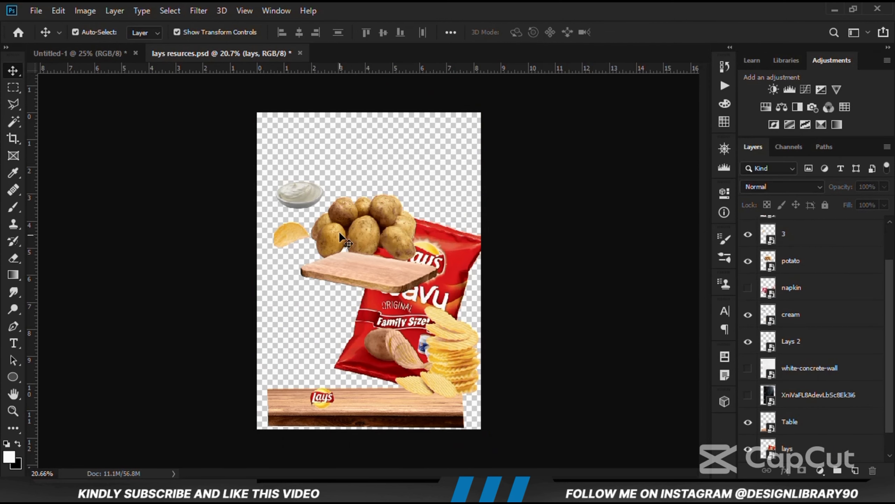
{"action": "left_click", "coordinate": [298, 194]}
{"action": "left_click_drag", "start_coordinate": [297, 189], "coordinate": [249, 165]}
{"action": "left_click_drag", "start_coordinate": [368, 271], "coordinate": [243, 371]}
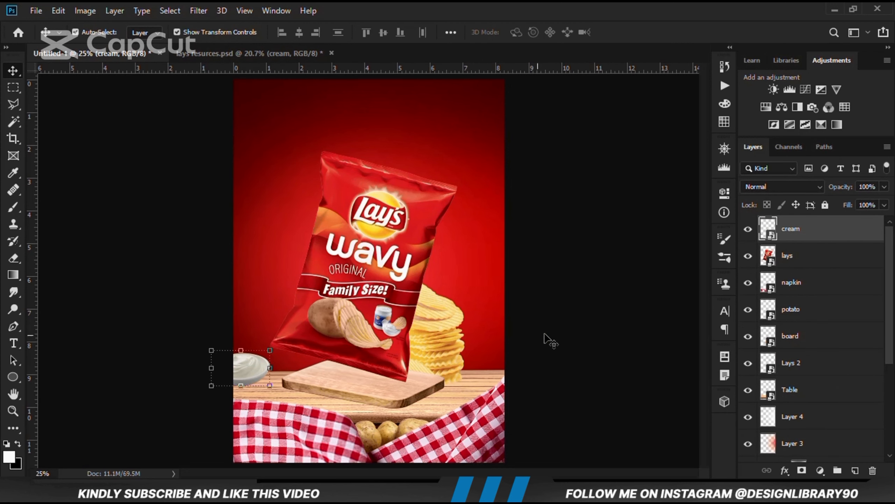
{"action": "left_click", "coordinate": [500, 322]}
Bring the single chip on layer 3 of lays resurces.psd into the poster and place it beside the bag's upper left corner.
{"action": "left_click", "coordinate": [197, 53]}
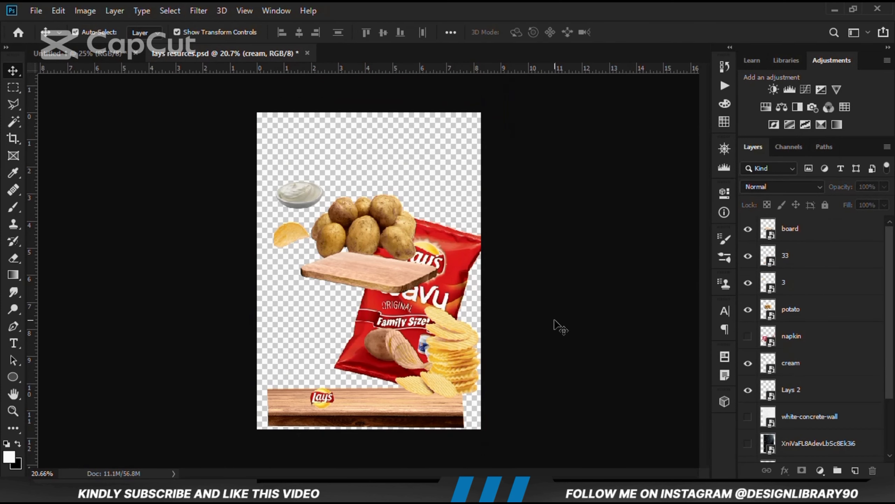
{"action": "left_click", "coordinate": [286, 242]}
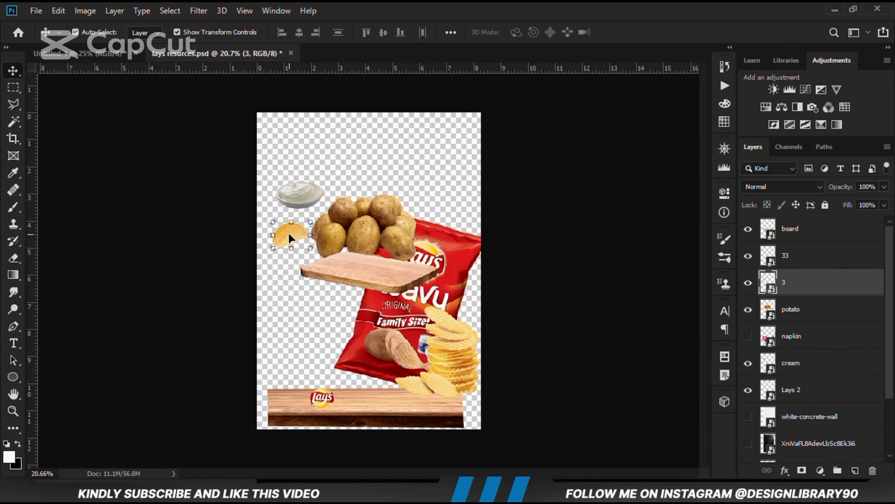
{"action": "left_click", "coordinate": [90, 57]}
{"action": "left_click_drag", "start_coordinate": [369, 237], "coordinate": [371, 240]}
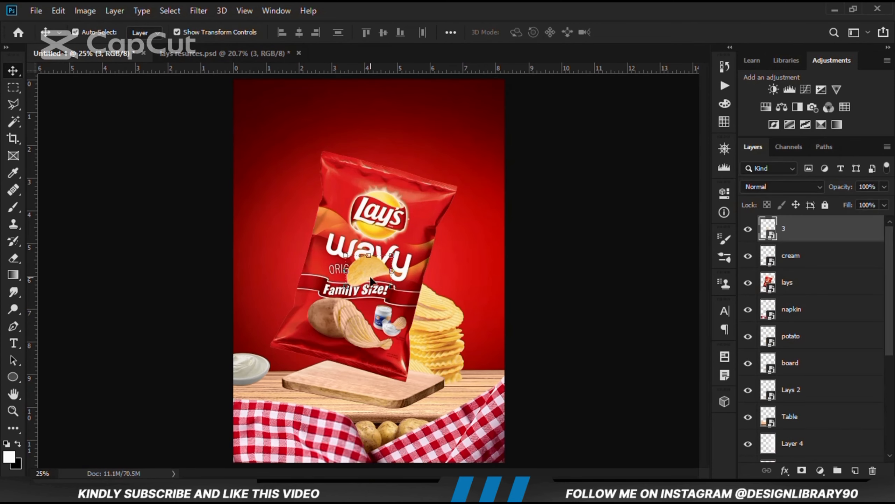
{"action": "mouse_move", "coordinate": [371, 276]}
{"action": "left_mouse_down"}
{"action": "mouse_move", "coordinate": [308, 309]}
{"action": "mouse_move", "coordinate": [293, 189]}
{"action": "left_mouse_up"}
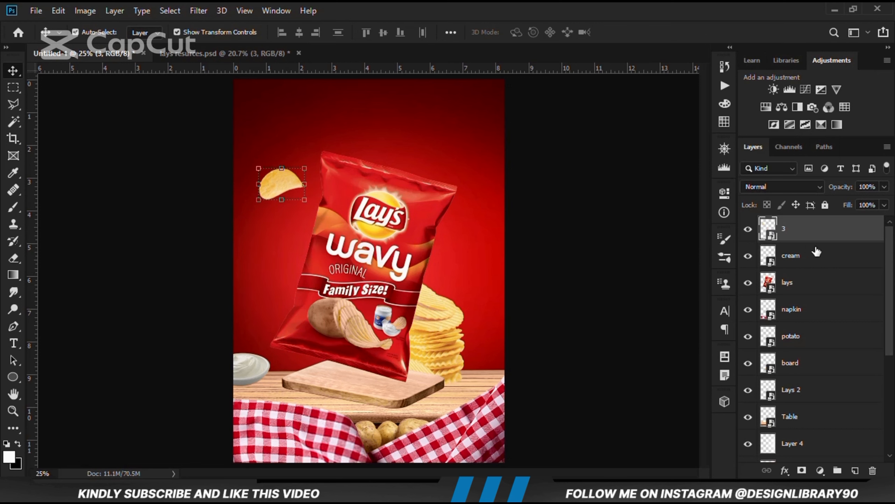
Convert the single chip's layer to a smart object, then scale it to 81.32% and rotate it -15.18°.
{"action": "right_click", "coordinate": [811, 231]}
{"action": "left_click", "coordinate": [663, 138]}
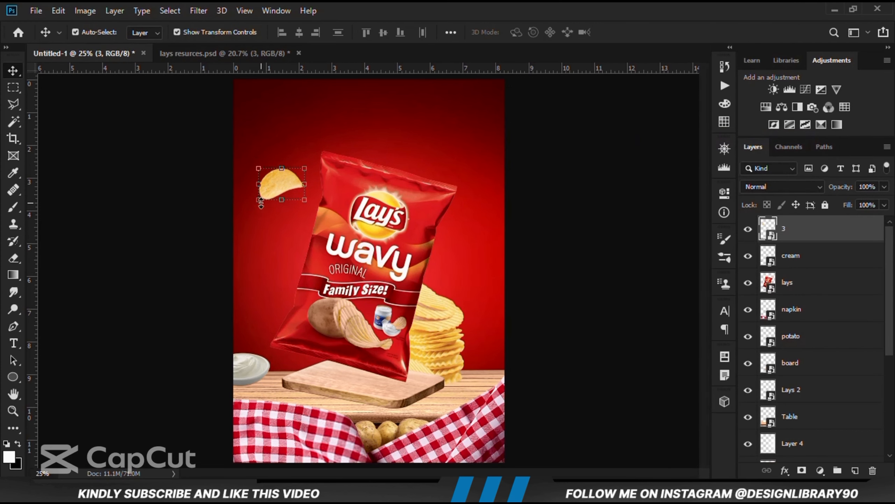
{"action": "left_click_drag", "start_coordinate": [261, 203], "coordinate": [291, 225]}
{"action": "key", "text": "Return"}
Duplicate the single chip, rotate the copy 90°, and place it beside the bag's lower left side.
{"action": "key", "text": "ctrl+j"}
{"action": "key", "text": "ctrl+t"}
{"action": "right_click", "coordinate": [292, 226]}
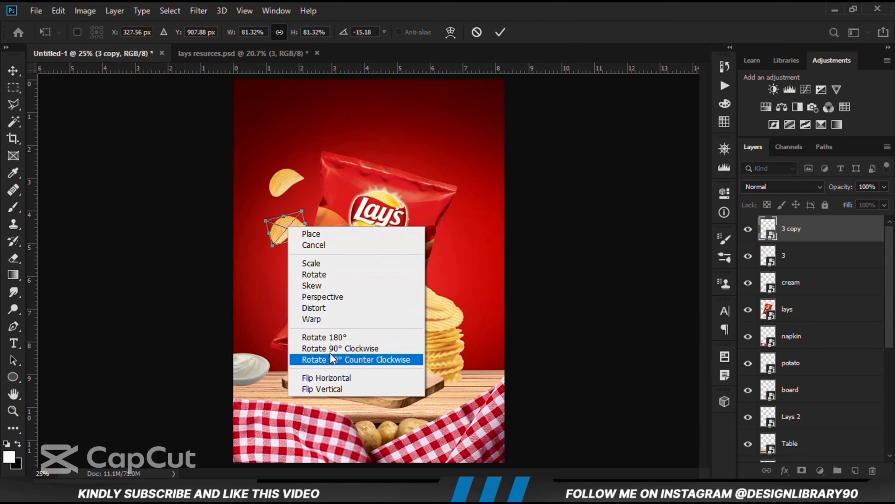
{"action": "left_click", "coordinate": [330, 359]}
{"action": "left_click_drag", "start_coordinate": [287, 226], "coordinate": [289, 305]}
{"action": "key", "text": "Return"}
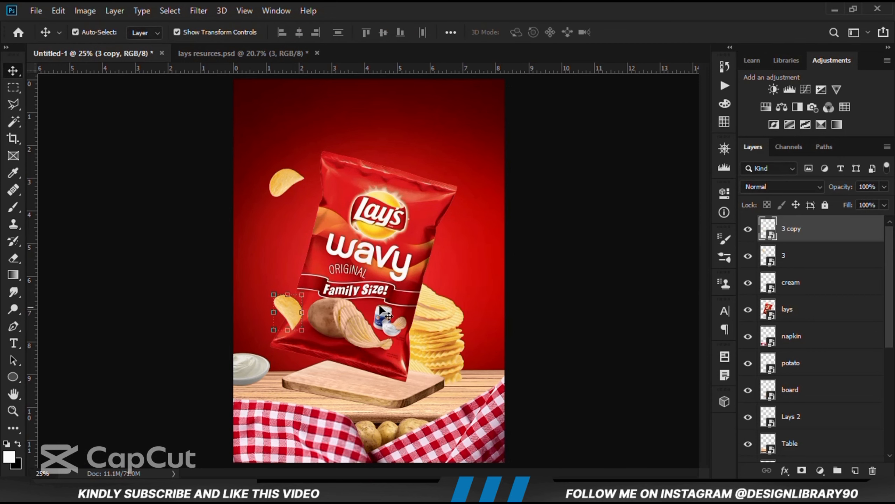
{"action": "left_click", "coordinate": [566, 306]}
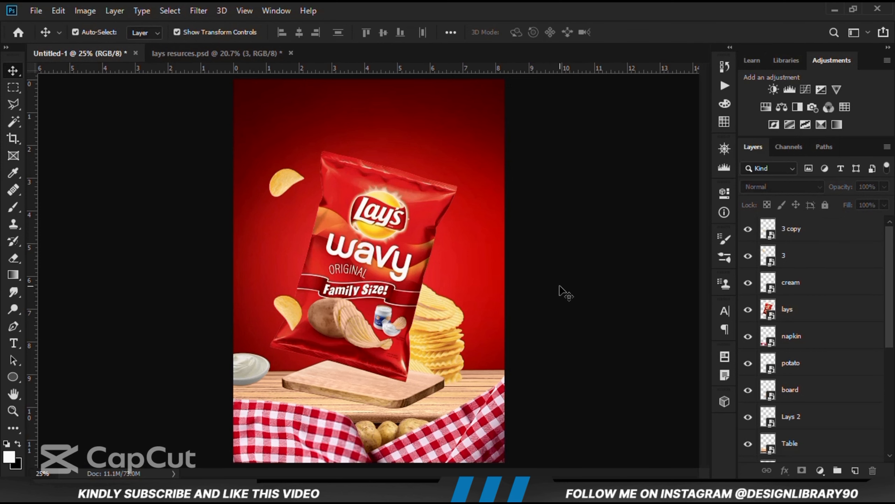
Bring the Lay's logo on layer 33 of lays resurces.psd into the poster and place it centred above the bag.
{"action": "left_click", "coordinate": [189, 59]}
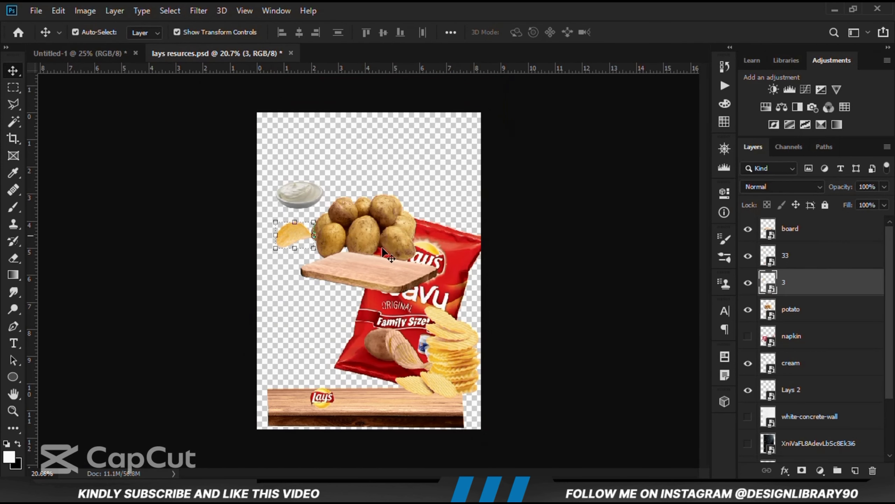
{"action": "left_click_drag", "start_coordinate": [329, 390], "coordinate": [103, 98]}
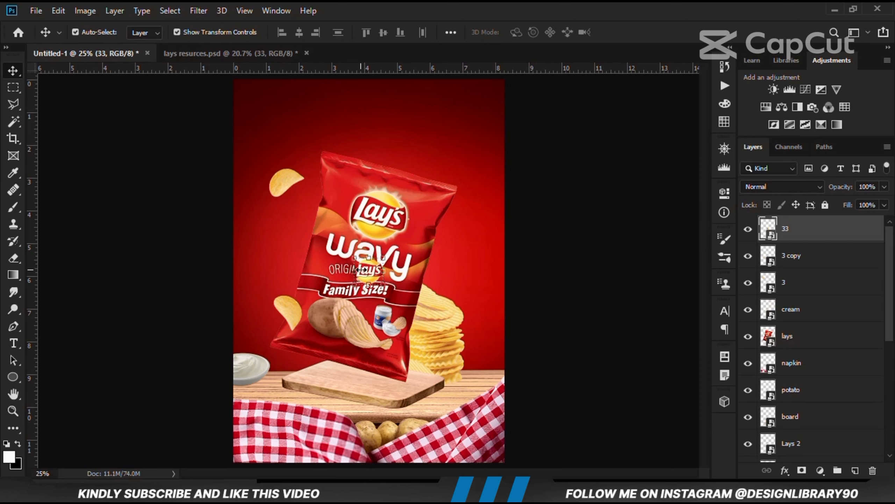
{"action": "left_click_drag", "start_coordinate": [369, 272], "coordinate": [377, 128]}
Convert the logo's layer to a smart object, then scale the logo down and move it to the poster's upper left corner.
{"action": "right_click", "coordinate": [790, 230]}
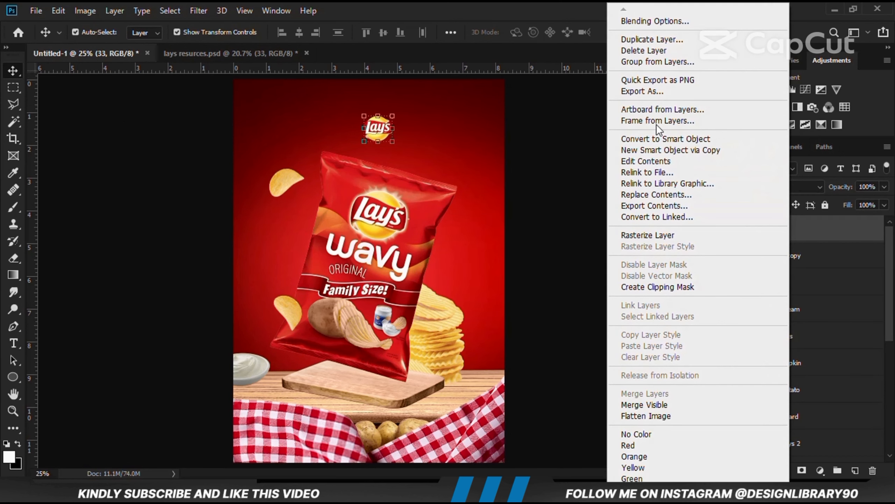
{"action": "left_click", "coordinate": [656, 140]}
{"action": "left_click_drag", "start_coordinate": [391, 113], "coordinate": [263, 121]}
{"action": "key", "text": "Return"}
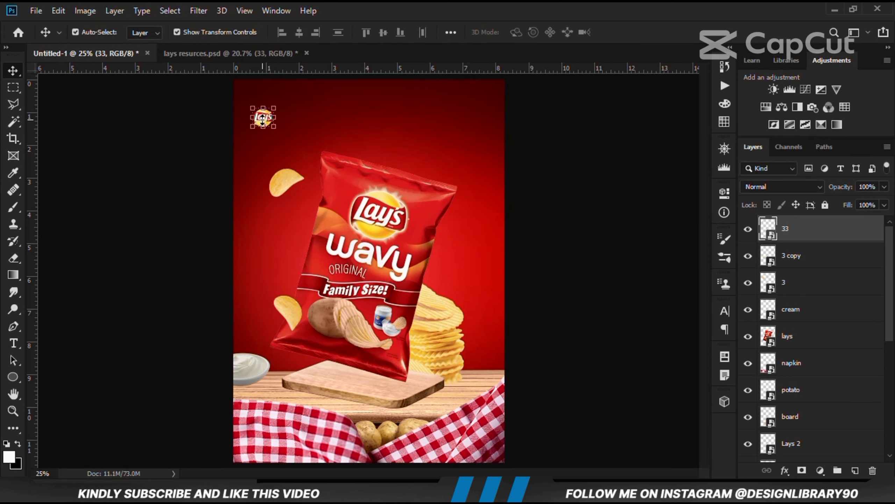
Fine-tune the small logo's position near the poster's upper left corner, shifting it slightly right and up.
{"action": "left_click", "coordinate": [522, 159]}
{"action": "left_click", "coordinate": [278, 118]}
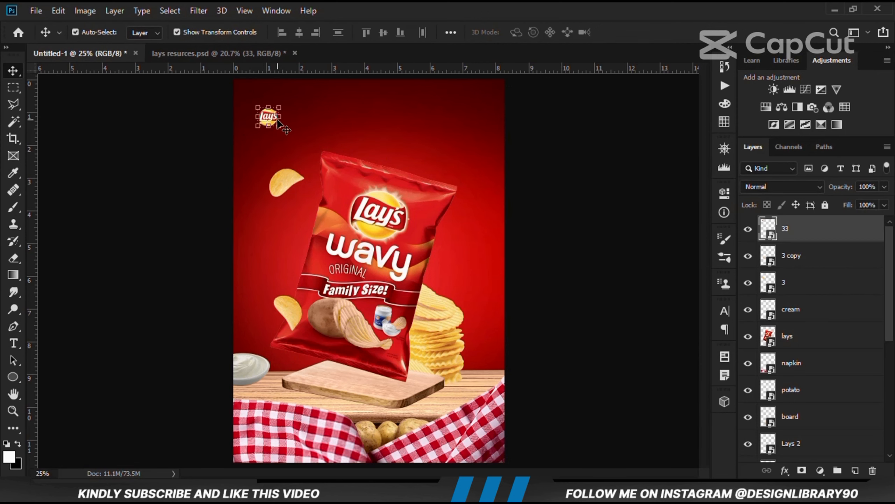
{"action": "key", "text": "Up"}
{"action": "key", "text": "Up"}
{"action": "key", "text": "Up"}
{"action": "key", "text": "Left"}
{"action": "key", "text": "Left"}
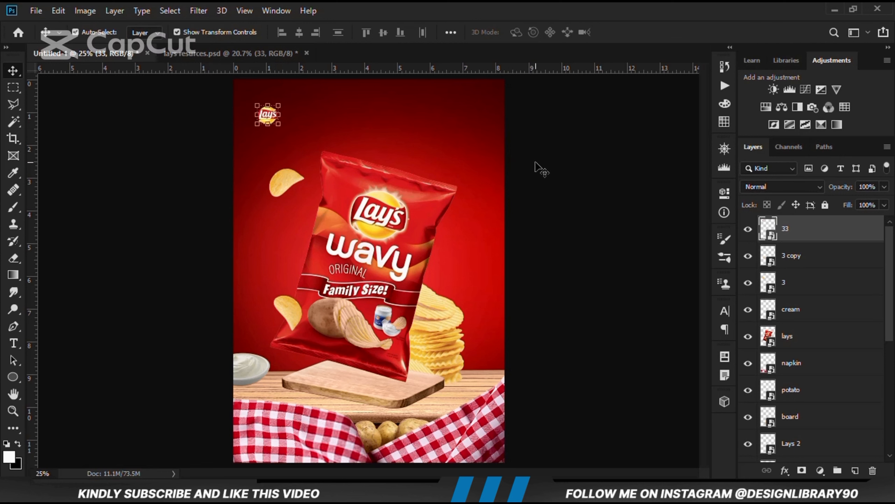
{"action": "left_click", "coordinate": [530, 172]}
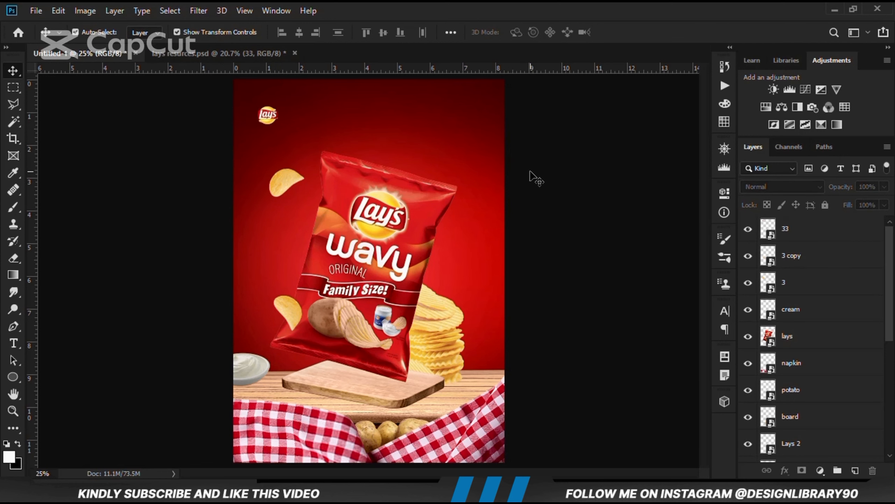
{"action": "left_click", "coordinate": [211, 60]}
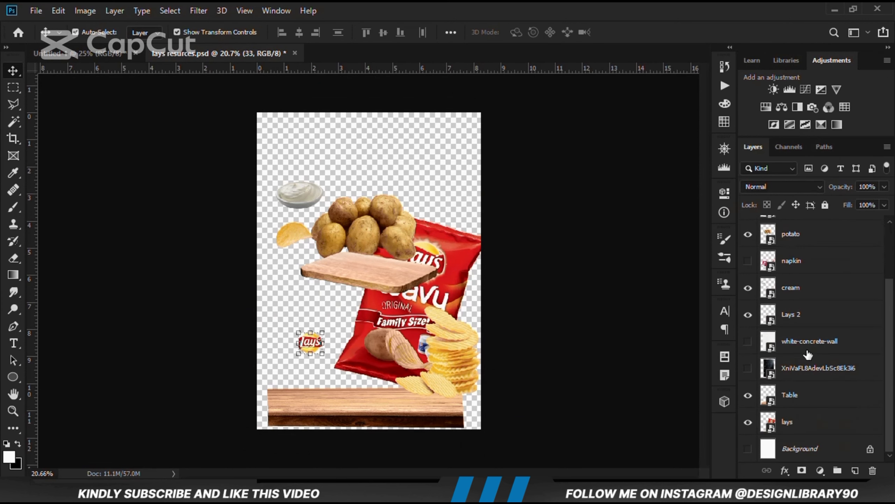
{"action": "scroll", "coordinate": [808, 354], "scroll_direction": "up", "scroll_amount": 3}
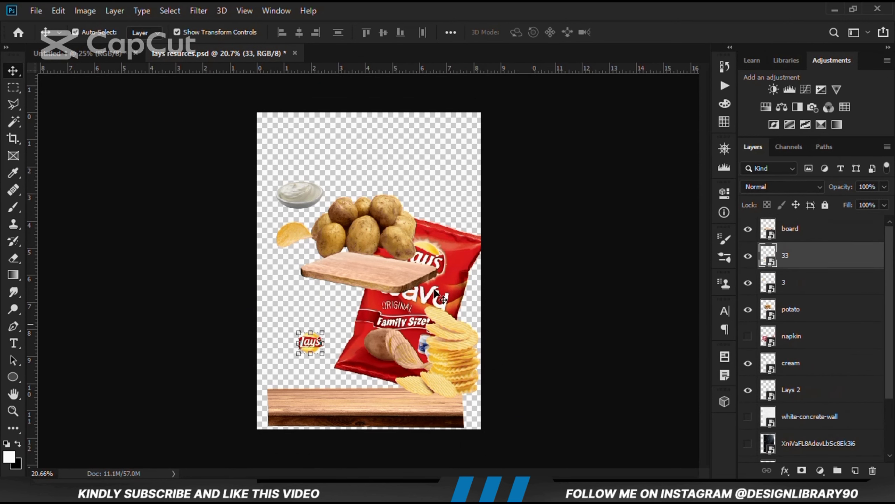
{"action": "left_click", "coordinate": [78, 54]}
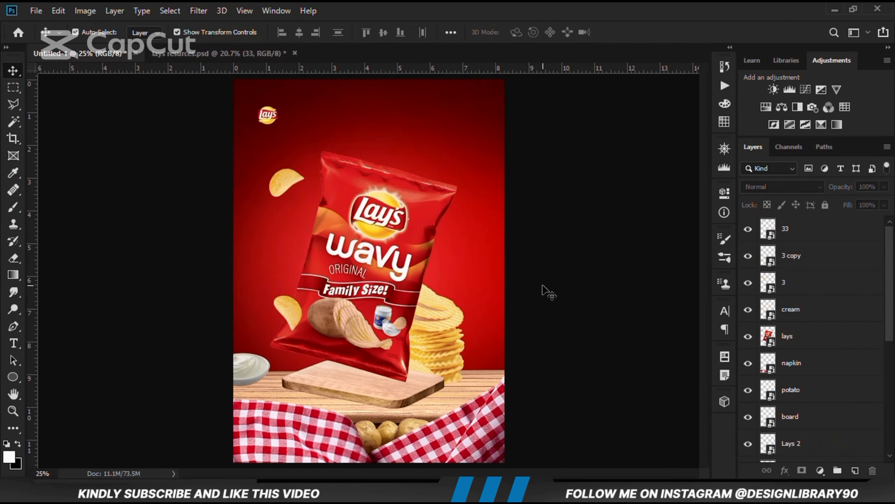
{"action": "scroll", "coordinate": [545, 285], "scroll_direction": "down", "scroll_amount": 4}
{"action": "scroll", "coordinate": [545, 285], "scroll_direction": "up", "scroll_amount": 3}
{"action": "scroll", "coordinate": [545, 285], "scroll_direction": "down", "scroll_amount": 1}
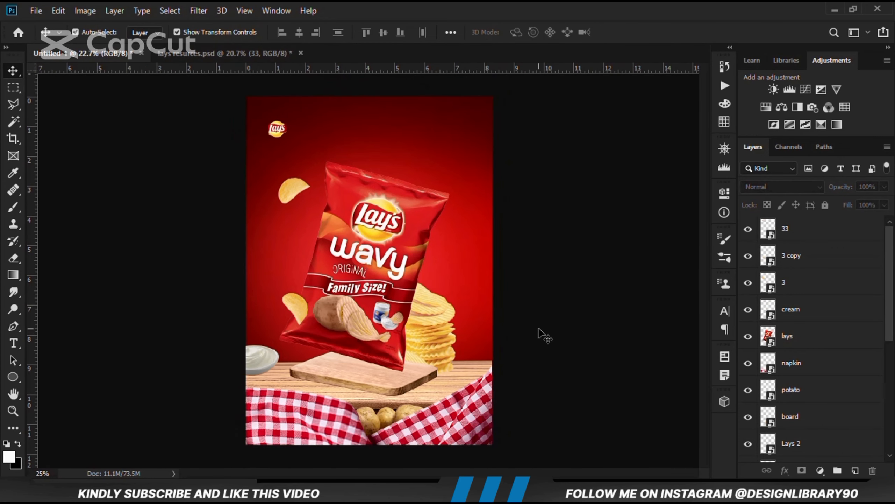
{"action": "scroll", "coordinate": [540, 334], "scroll_direction": "up", "scroll_amount": 1}
Add a new empty layer directly beneath the Table layer and make it active.
{"action": "left_click", "coordinate": [469, 388]}
{"action": "scroll", "coordinate": [797, 433], "scroll_direction": "down", "scroll_amount": 3}
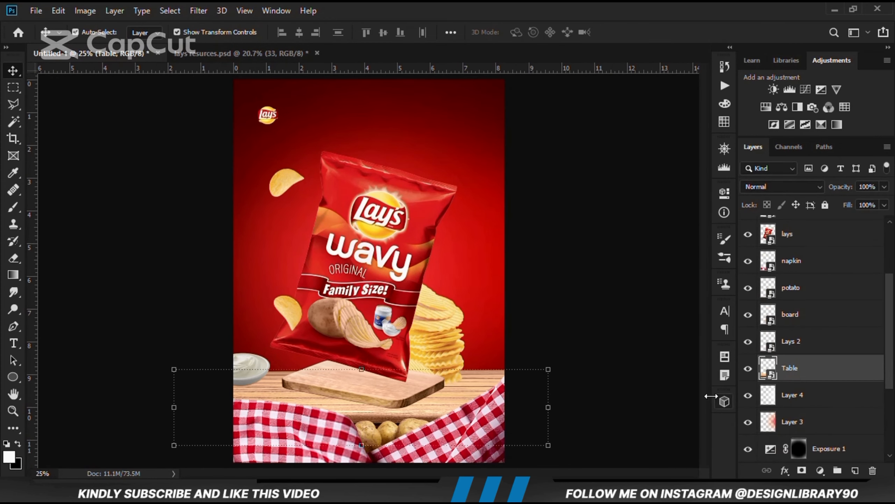
{"action": "left_click", "coordinate": [748, 368]}
{"action": "left_click", "coordinate": [819, 402]}
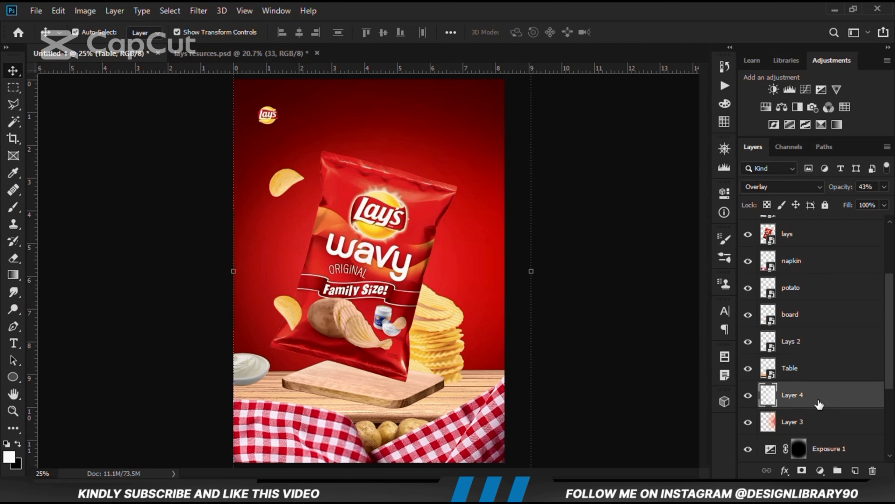
{"action": "left_click", "coordinate": [855, 470]}
{"action": "left_click", "coordinate": [800, 376]}
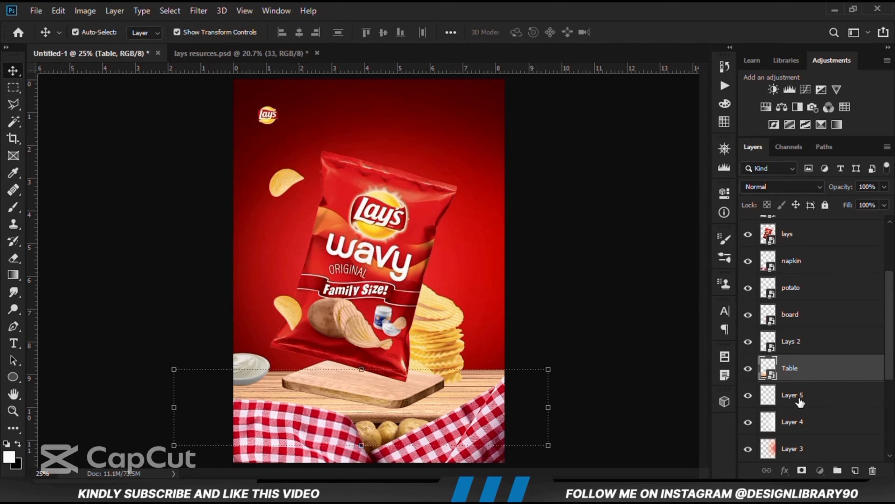
{"action": "left_click", "coordinate": [808, 402]}
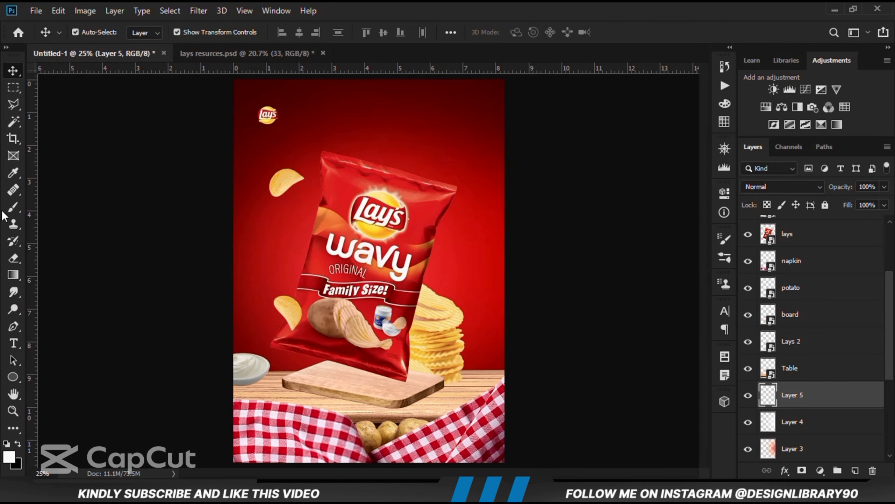
Set up the Brush tool with black as the foreground colour, a size of 800 and an opacity of 10%.
{"action": "right_click", "coordinate": [13, 207]}
{"action": "left_click", "coordinate": [46, 206]}
{"action": "left_click", "coordinate": [301, 32]}
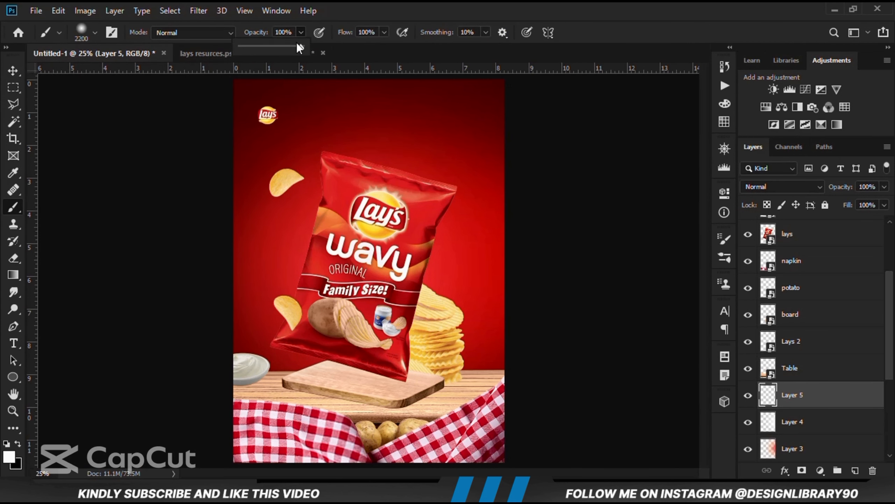
{"action": "left_click_drag", "start_coordinate": [267, 45], "coordinate": [265, 44]}
{"action": "left_click", "coordinate": [19, 445]}
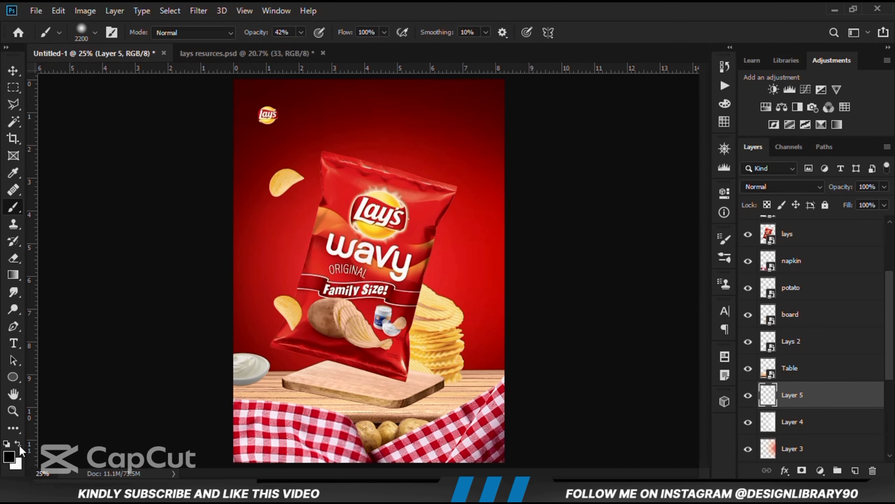
{"action": "key", "text": "bracketleft"}
{"action": "key", "text": "bracketleft"}
{"action": "key", "text": "bracketleft"}
{"action": "key", "text": "bracketleft"}
{"action": "key", "text": "bracketleft"}
{"action": "key", "text": "bracketleft"}
{"action": "key", "text": "bracketleft"}
{"action": "key", "text": "bracketleft"}
{"action": "key", "text": "bracketleft"}
{"action": "key", "text": "bracketleft"}
{"action": "key", "text": "bracketleft"}
{"action": "key", "text": "bracketleft"}
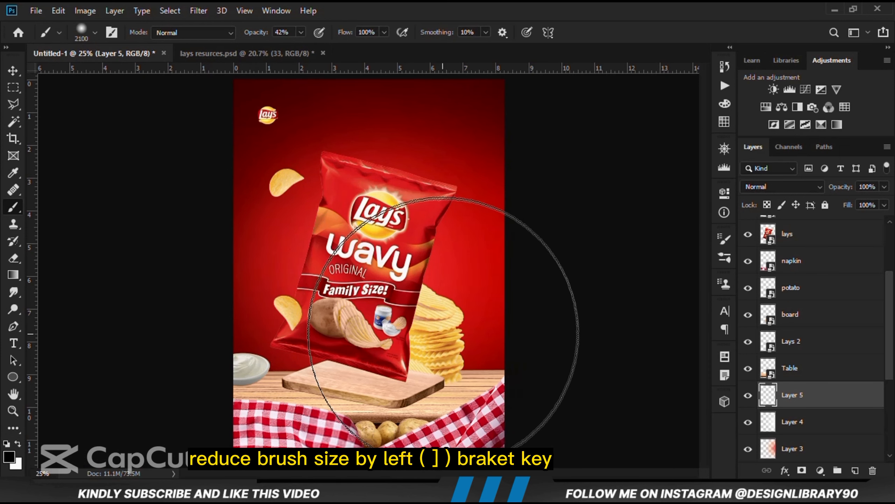
{"action": "key", "text": "bracketleft"}
{"action": "key", "text": "bracketleft"}
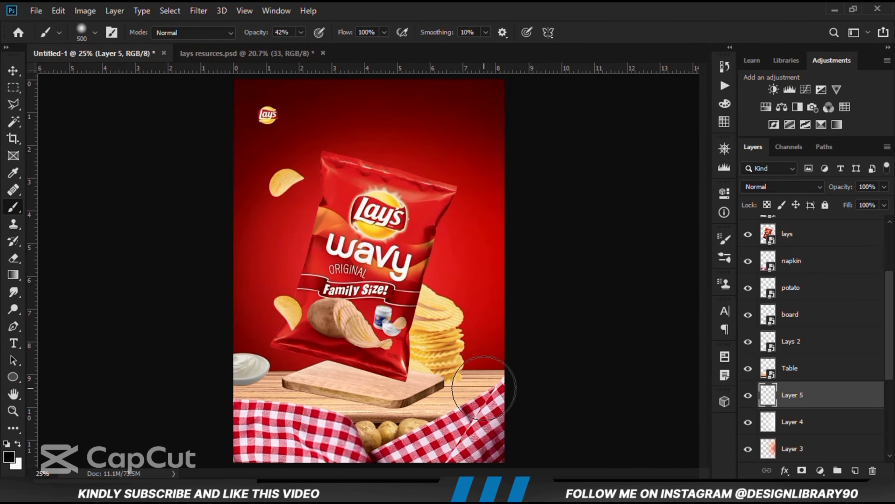
{"action": "left_click_drag", "start_coordinate": [300, 32], "coordinate": [282, 49]}
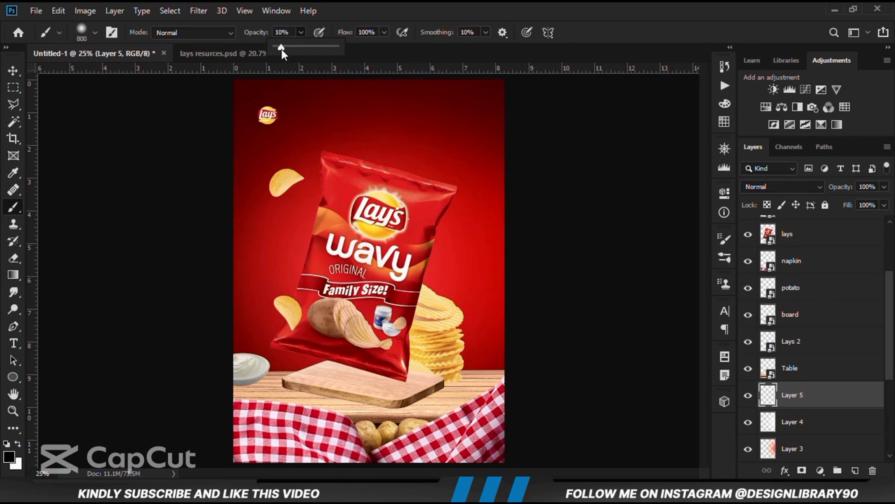
Paint a soft black shadow on Layer 5 across the background behind the table.
{"action": "scroll", "coordinate": [448, 328], "scroll_direction": "down", "scroll_amount": 2}
{"action": "scroll", "coordinate": [395, 391], "scroll_direction": "up", "scroll_amount": 6}
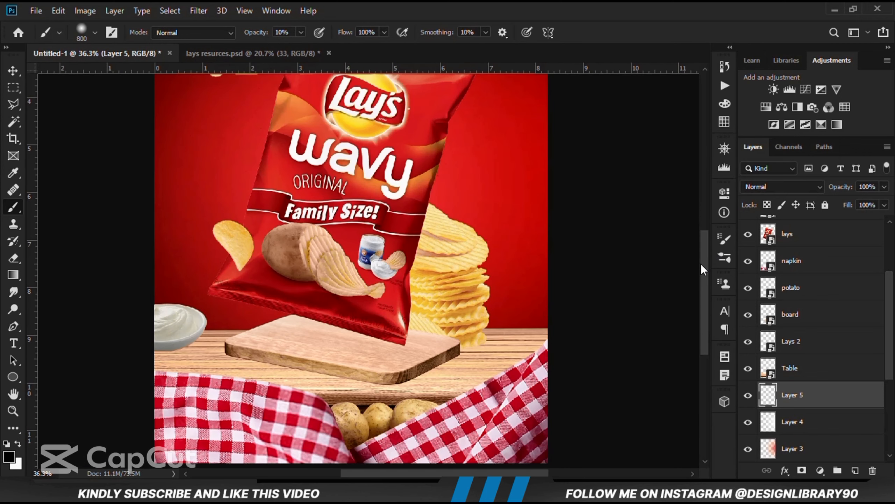
{"action": "left_click_drag", "start_coordinate": [704, 268], "coordinate": [709, 308]}
{"action": "left_click", "coordinate": [394, 278]}
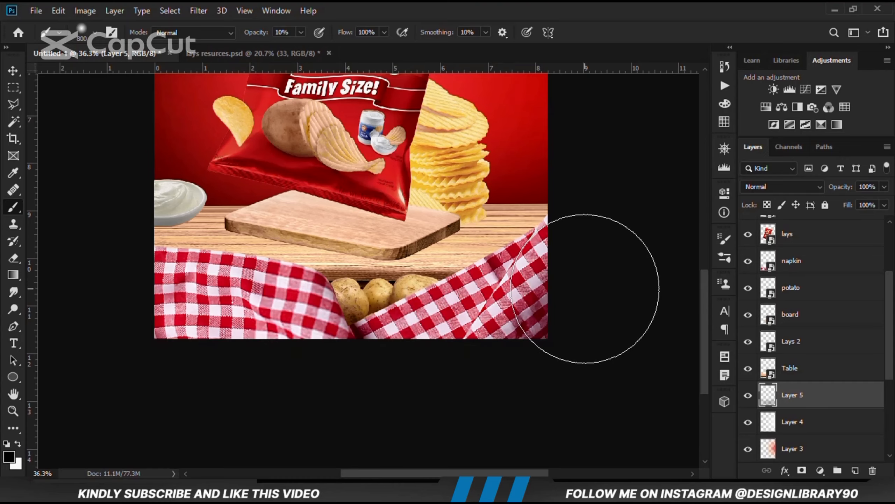
{"action": "key", "text": "ctrl+0"}
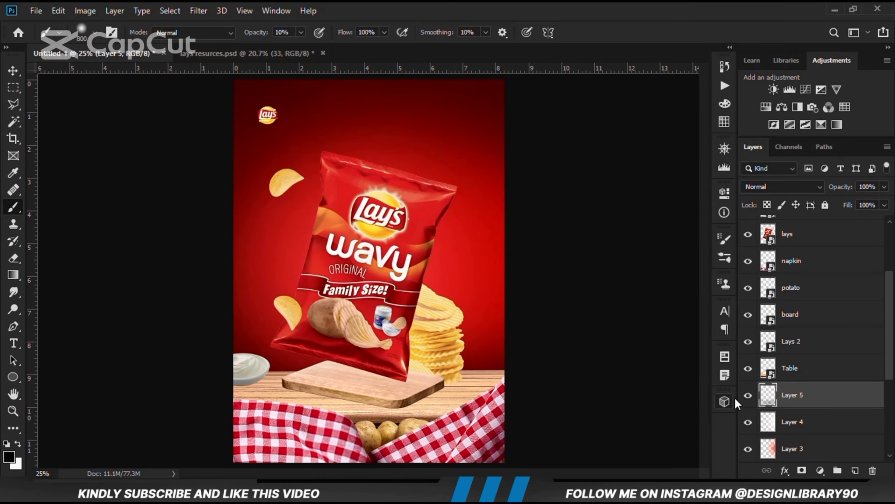
{"action": "left_click", "coordinate": [13, 71]}
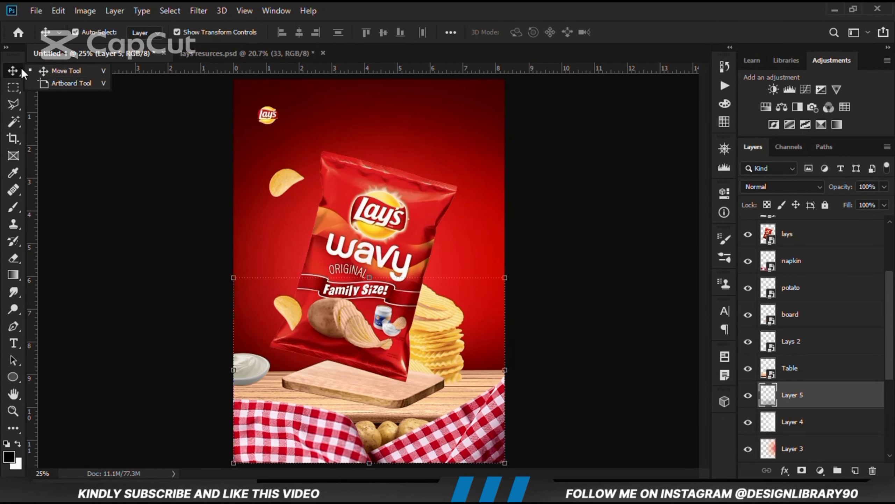
{"action": "left_click", "coordinate": [168, 292]}
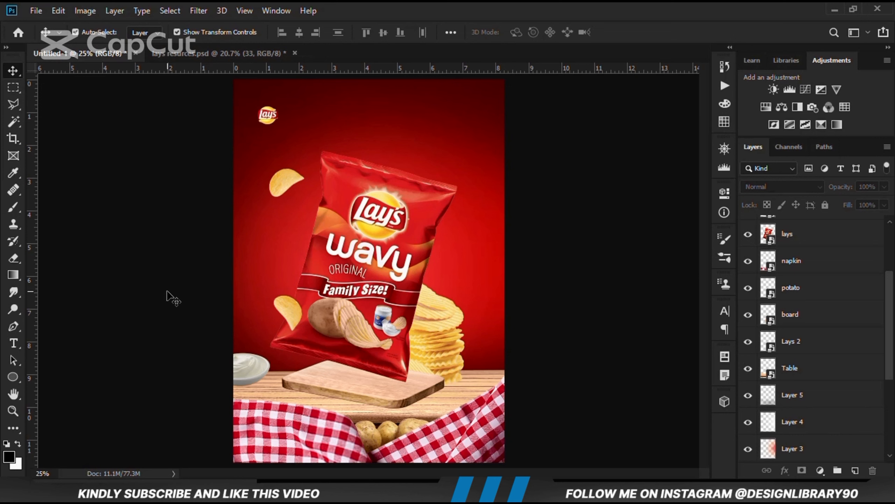
Add a Curves adjustment clipped to the Table layer and pull its shadow tones down slightly to darken the table.
{"action": "left_click", "coordinate": [445, 411]}
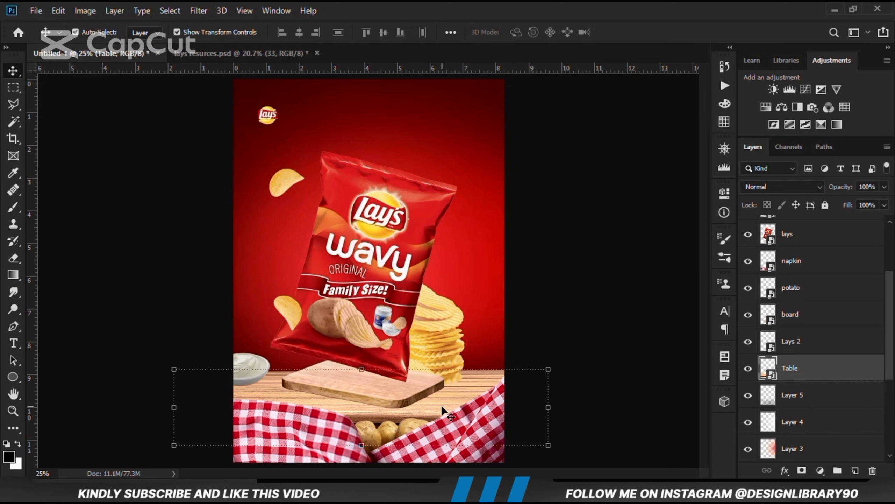
{"action": "left_click", "coordinate": [748, 368]}
{"action": "left_click", "coordinate": [749, 368]}
{"action": "left_click", "coordinate": [820, 470]}
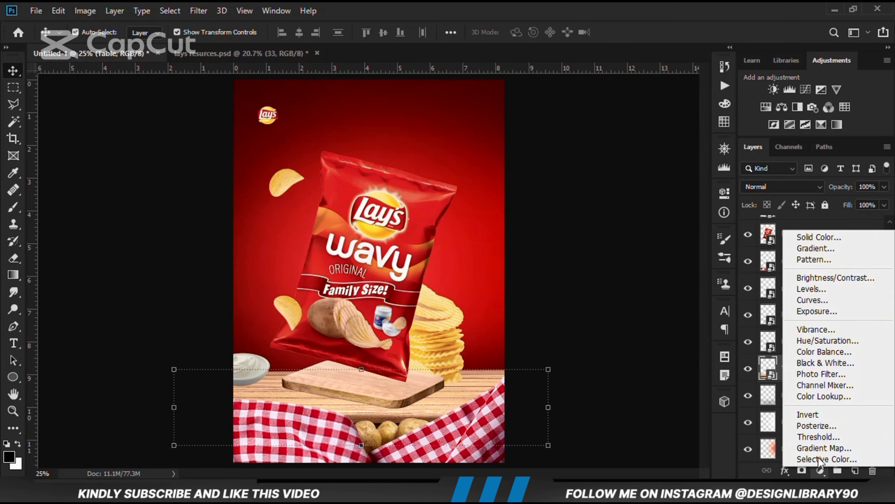
{"action": "left_click", "coordinate": [819, 302]}
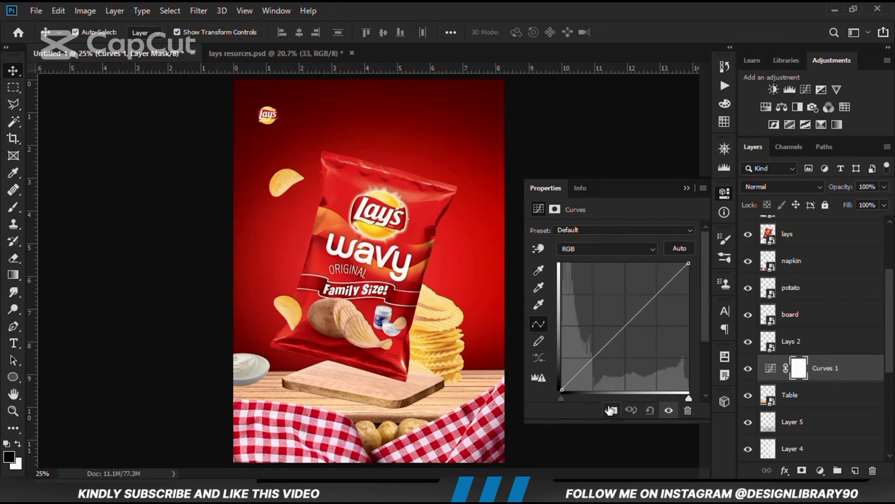
{"action": "left_click", "coordinate": [603, 409]}
{"action": "left_click_drag", "start_coordinate": [586, 364], "coordinate": [588, 367]}
{"action": "left_click", "coordinate": [687, 188]}
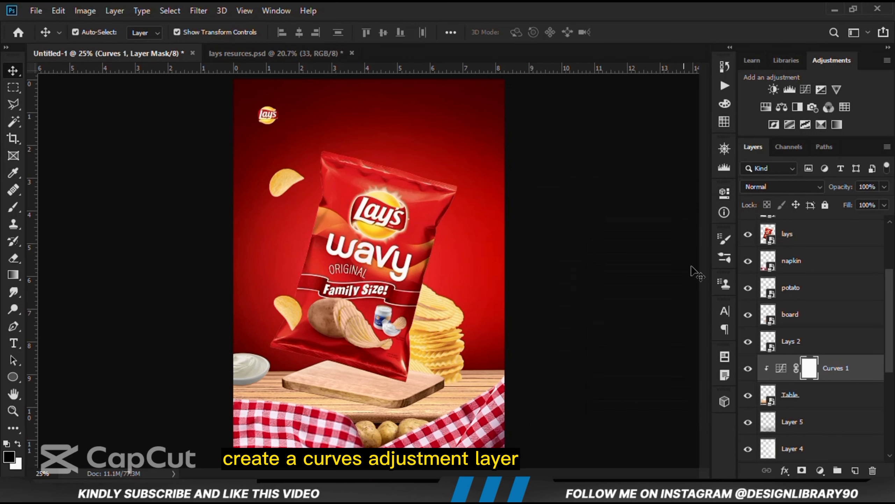
{"action": "left_click", "coordinate": [749, 369]}
{"action": "left_click", "coordinate": [820, 470]}
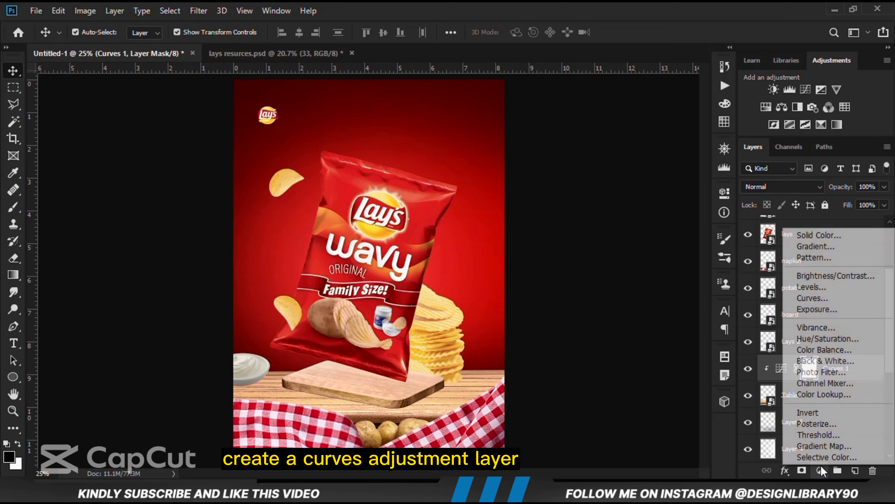
{"action": "left_click", "coordinate": [815, 285]}
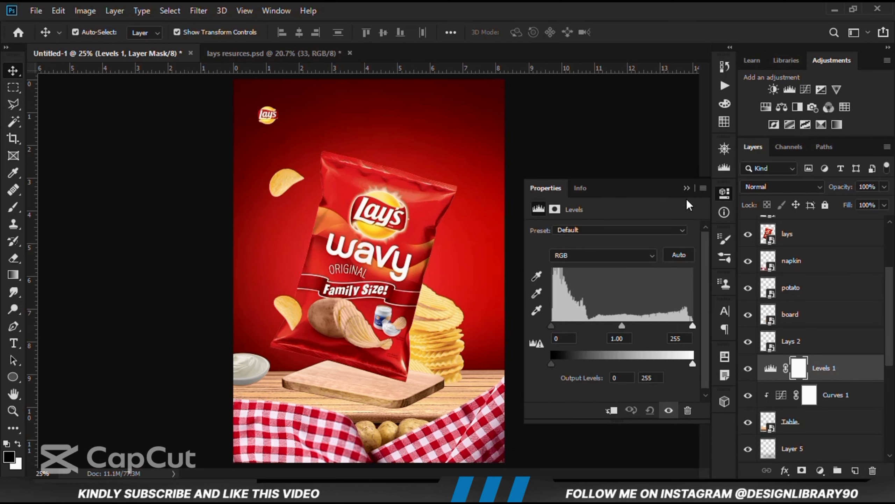
{"action": "left_click", "coordinate": [687, 188]}
{"action": "left_click", "coordinate": [770, 368]}
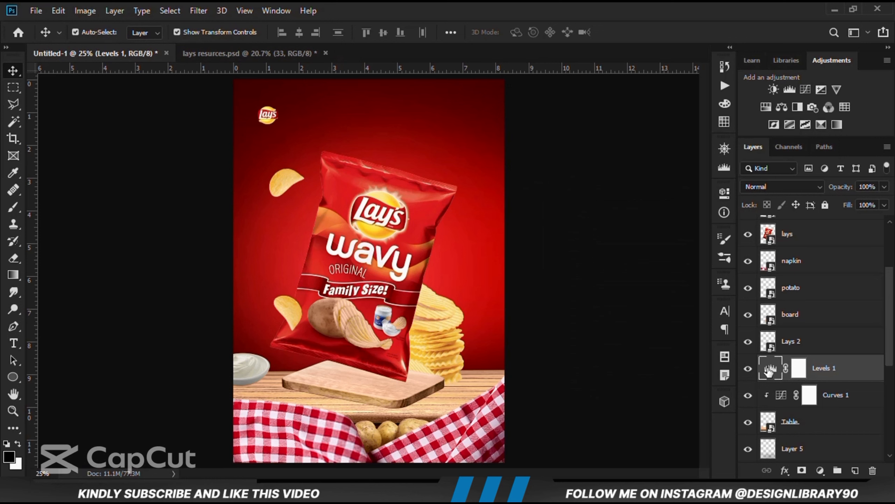
{"action": "left_click", "coordinate": [871, 471]}
{"action": "left_click", "coordinate": [387, 192]}
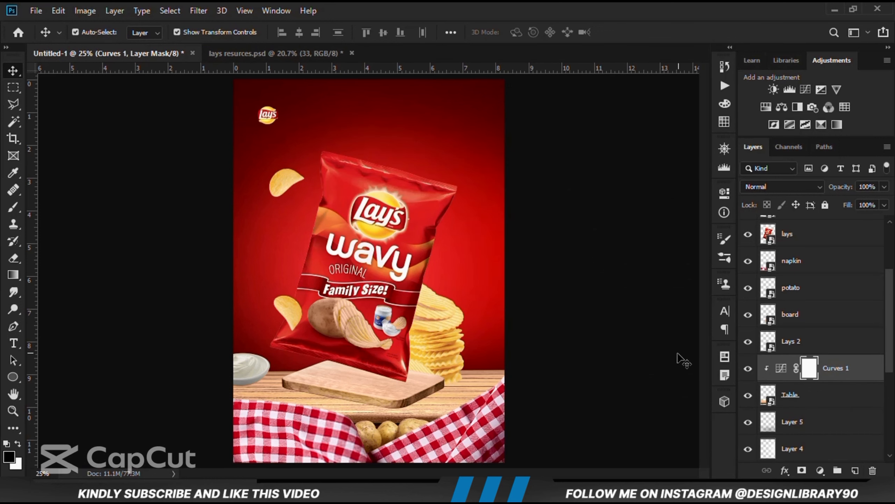
Add an Exposure adjustment clipped to the table layers, set the exposure to -3.17, and invert its mask to black.
{"action": "left_click", "coordinate": [820, 470]}
{"action": "left_click", "coordinate": [805, 314]}
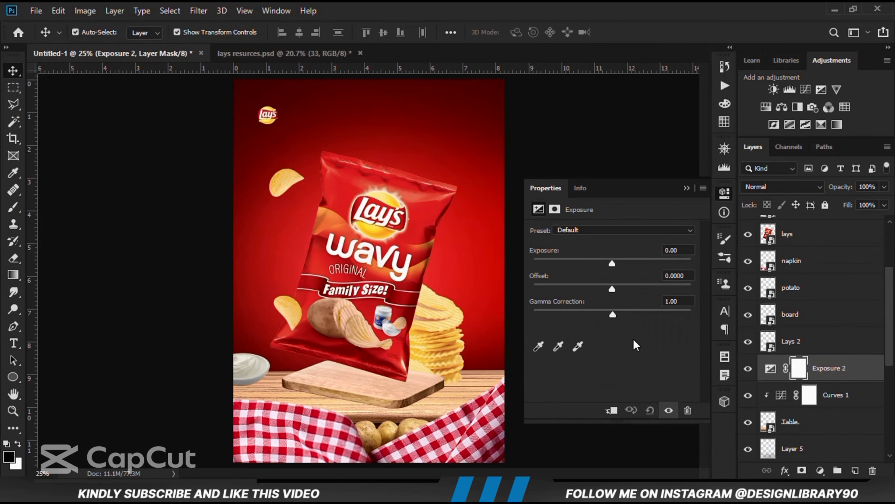
{"action": "left_click_drag", "start_coordinate": [613, 263], "coordinate": [575, 265]}
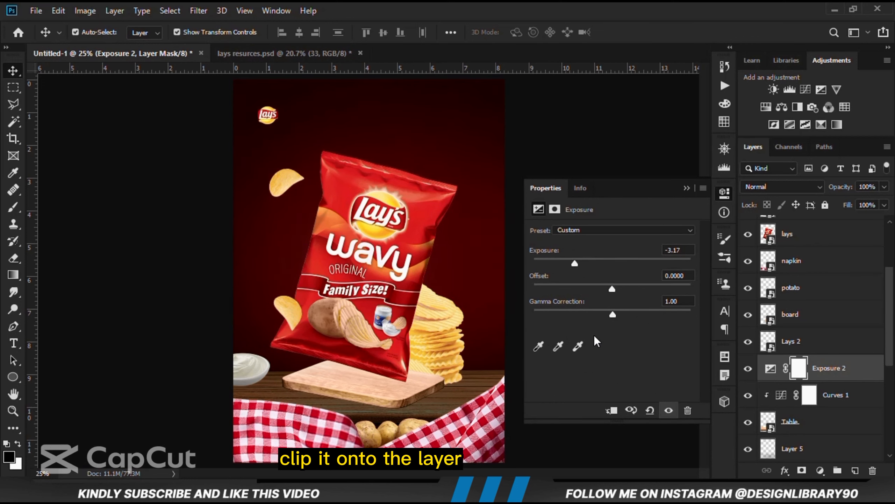
{"action": "left_click", "coordinate": [612, 410]}
{"action": "left_click", "coordinate": [687, 187]}
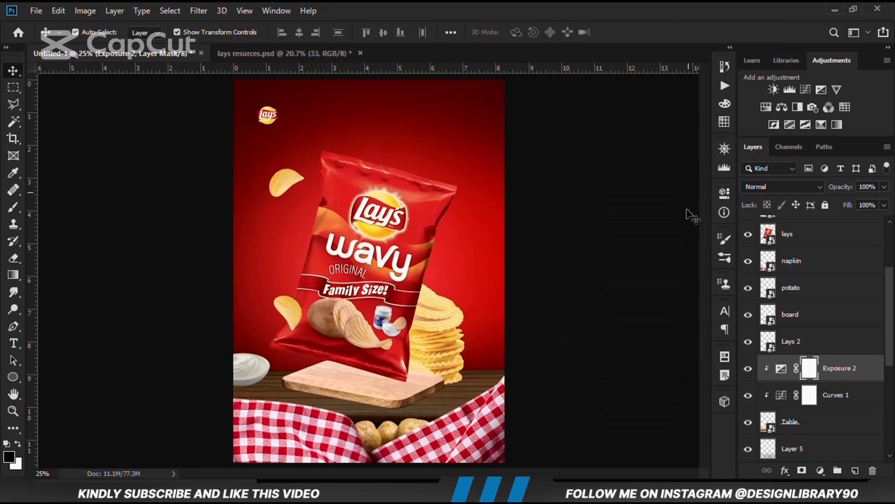
{"action": "left_click", "coordinate": [748, 369]}
{"action": "key", "text": "ctrl+i"}
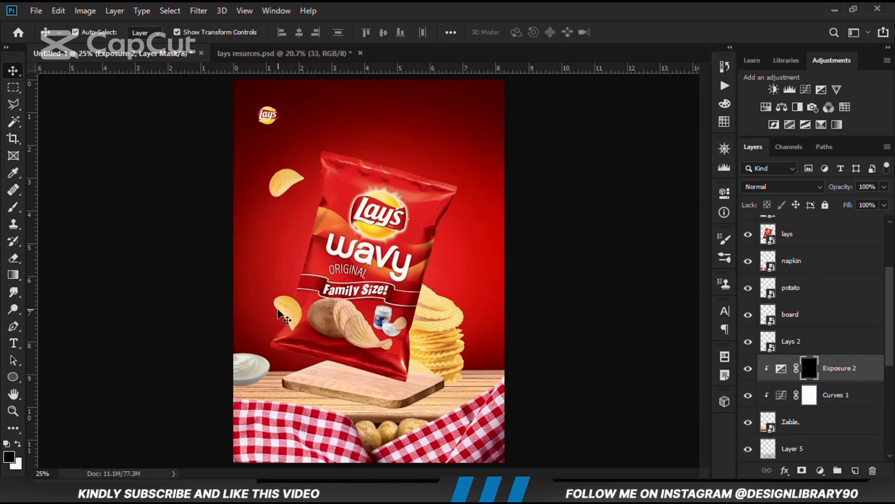
Activate the Brush tool, set its opacity to 14%, and flatten the round 800 px tip into a horizontal ellipse.
{"action": "right_click", "coordinate": [13, 208]}
{"action": "left_click", "coordinate": [64, 206]}
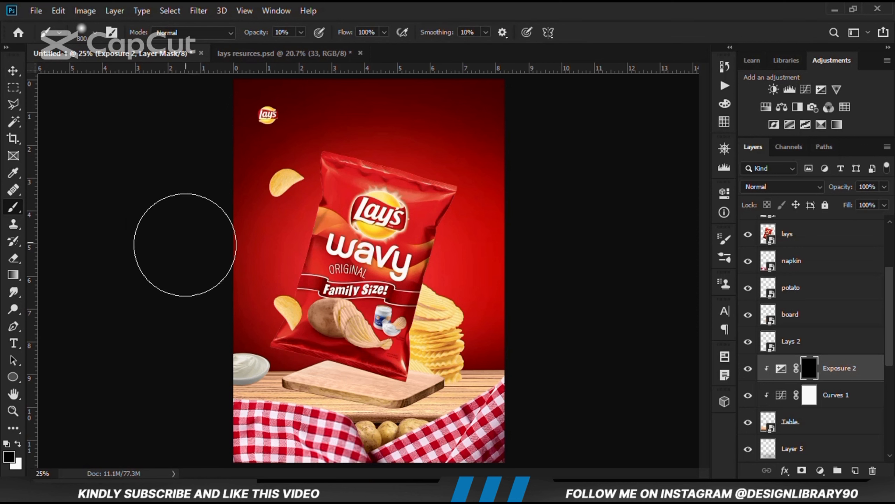
{"action": "left_click", "coordinate": [301, 33]}
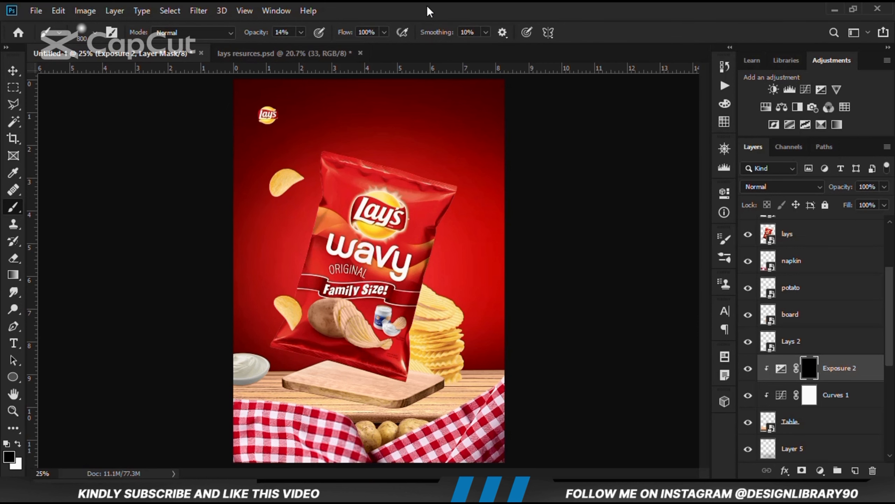
{"action": "right_click", "coordinate": [405, 306]}
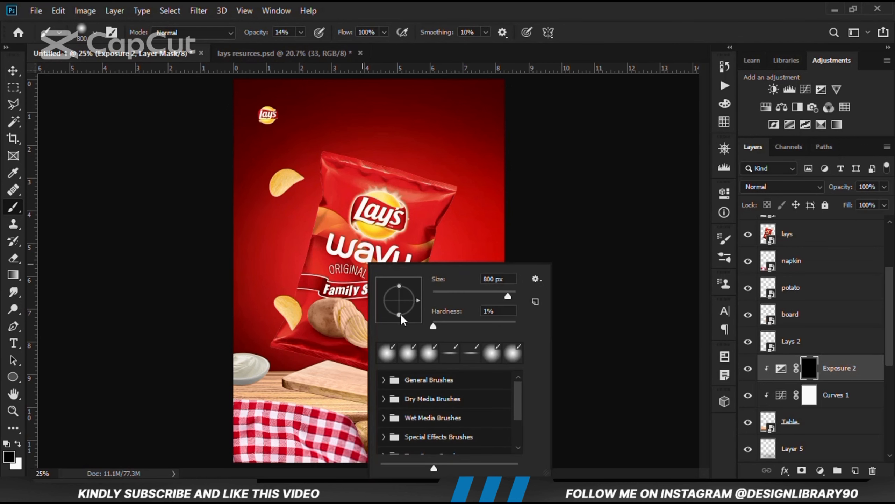
{"action": "left_click_drag", "start_coordinate": [401, 316], "coordinate": [402, 307]}
{"action": "left_click", "coordinate": [496, 4]}
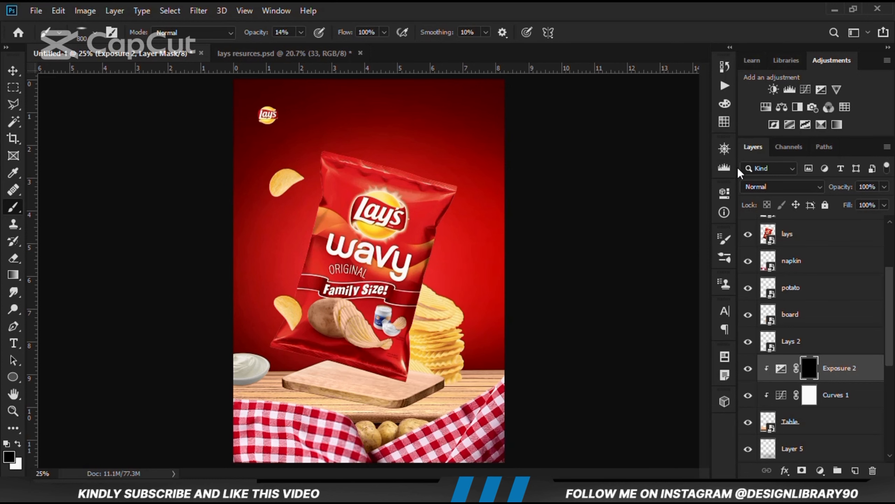
Set the brush tip roundness to 20% and make white the foreground colour.
{"action": "left_click", "coordinate": [724, 240]}
{"action": "left_click", "coordinate": [596, 295]}
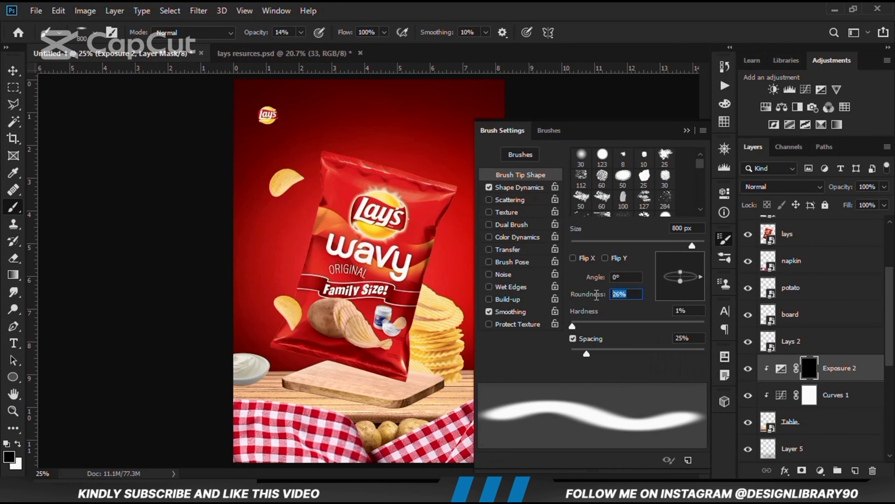
{"action": "type", "text": "20"}
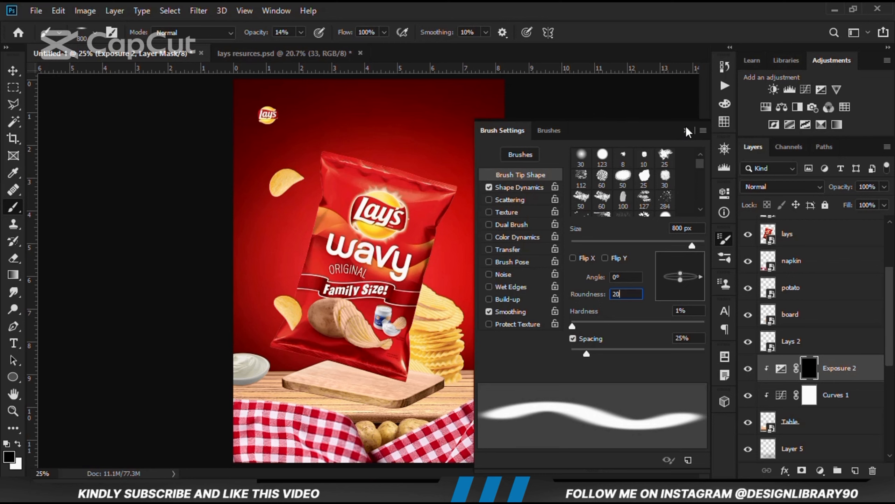
{"action": "left_click", "coordinate": [687, 129]}
{"action": "scroll", "coordinate": [301, 403], "scroll_direction": "up", "scroll_amount": 3}
{"action": "left_click", "coordinate": [19, 443]}
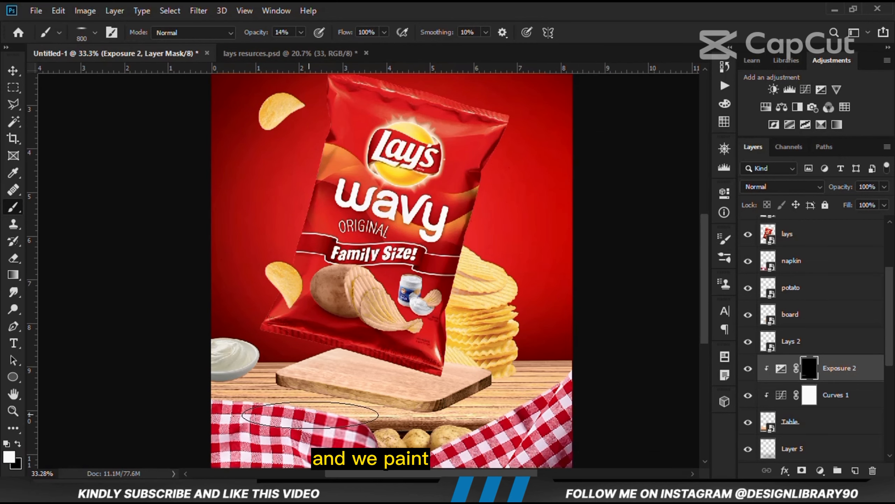
Paint white on the Exposure 2 mask across the table around the board to shade it, and compare the effect on and off.
{"action": "mouse_move", "coordinate": [310, 415]}
{"action": "left_mouse_down"}
{"action": "mouse_move", "coordinate": [525, 410]}
{"action": "mouse_move", "coordinate": [537, 401]}
{"action": "mouse_move", "coordinate": [526, 371]}
{"action": "left_mouse_up"}
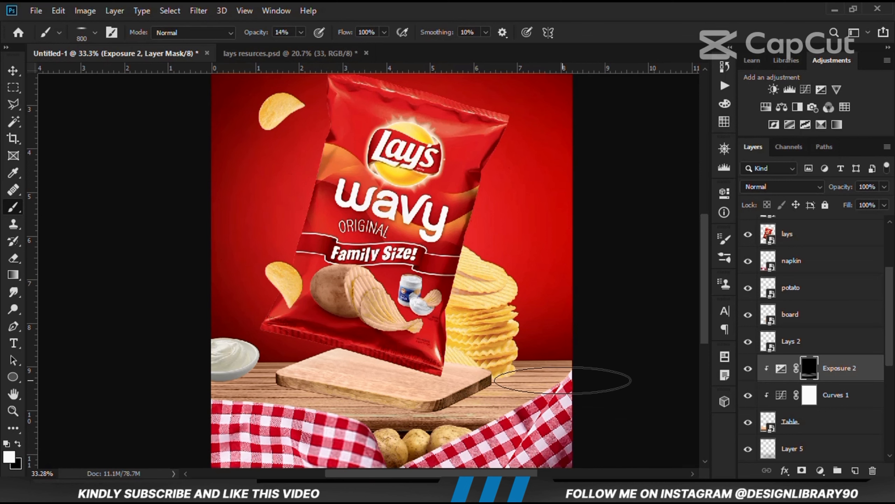
{"action": "left_click", "coordinate": [748, 369]}
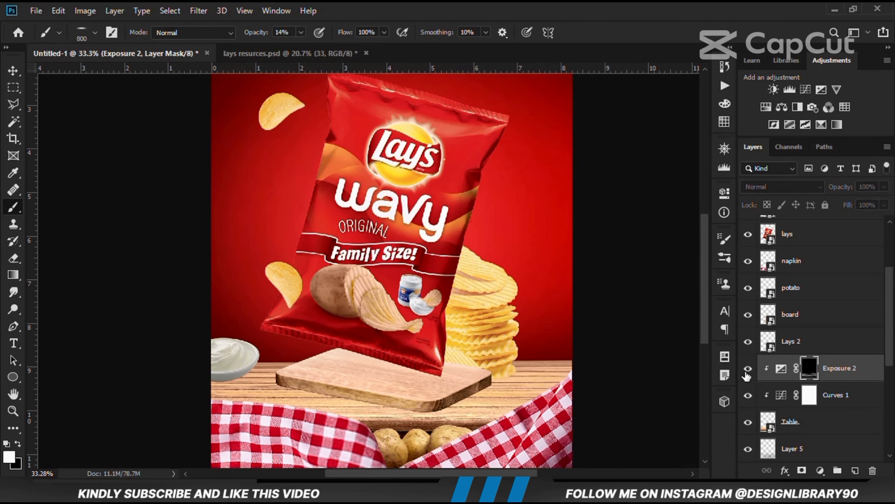
{"action": "left_click", "coordinate": [748, 369]}
{"action": "left_click", "coordinate": [748, 369]}
{"action": "left_click", "coordinate": [748, 369]}
{"action": "scroll", "coordinate": [525, 368], "scroll_direction": "down", "scroll_amount": 1}
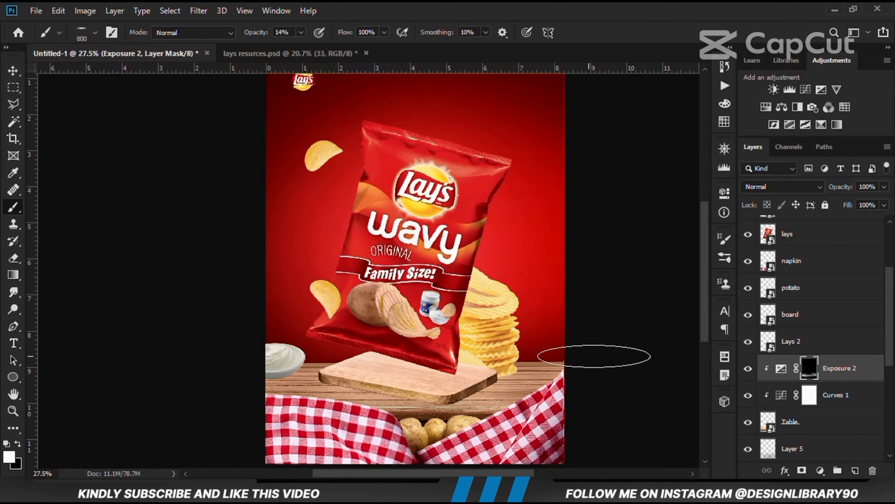
{"action": "left_click", "coordinate": [747, 368]}
{"action": "left_click", "coordinate": [747, 369]}
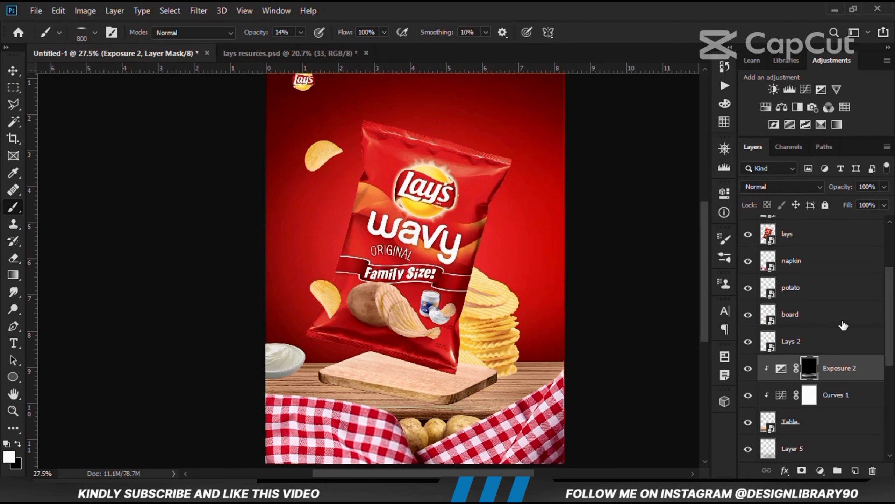
{"action": "scroll", "coordinate": [507, 392], "scroll_direction": "down", "scroll_amount": 2}
{"action": "scroll", "coordinate": [431, 406], "scroll_direction": "up", "scroll_amount": 1}
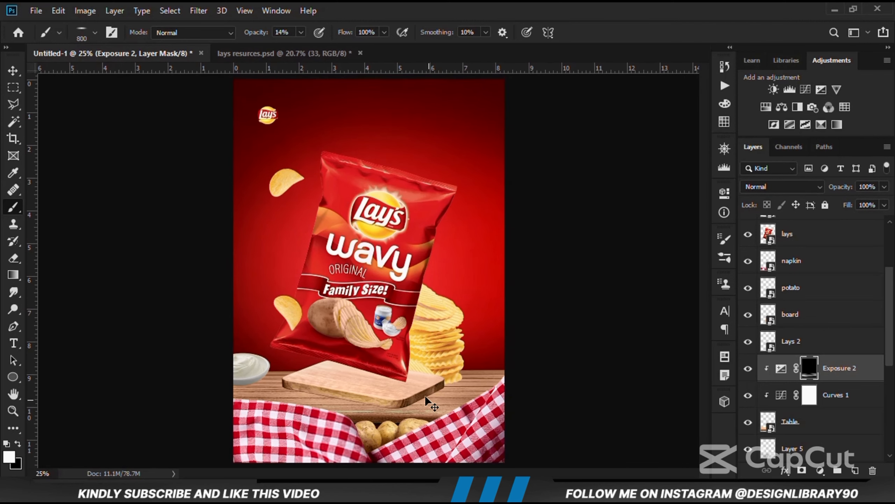
Add an Exposure adjustment clipped to the napkin layer and set its gamma correction to 0.85.
{"action": "left_click", "coordinate": [13, 71]}
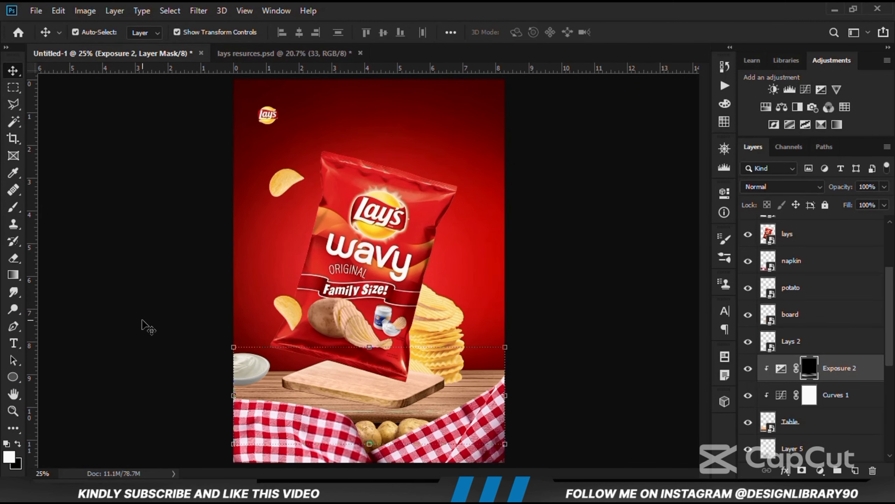
{"action": "left_click", "coordinate": [142, 322]}
{"action": "left_click", "coordinate": [289, 441]}
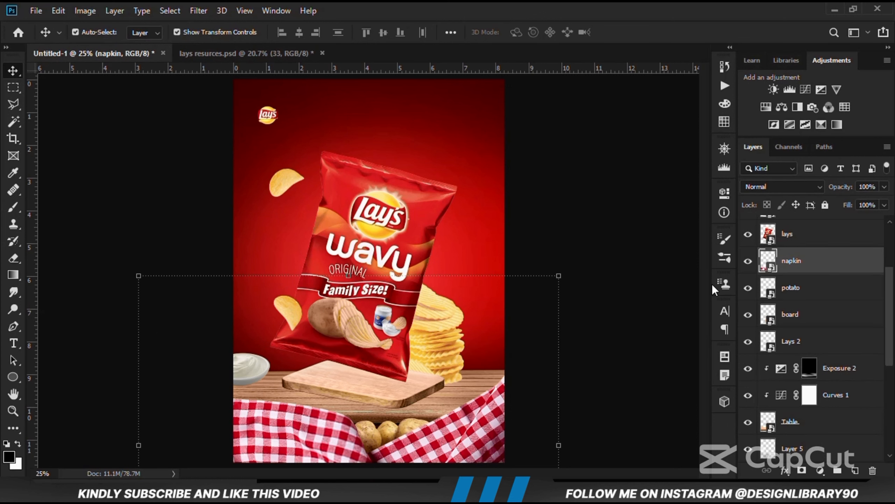
{"action": "left_click", "coordinate": [748, 264]}
{"action": "left_click", "coordinate": [747, 264]}
{"action": "left_click", "coordinate": [820, 473]}
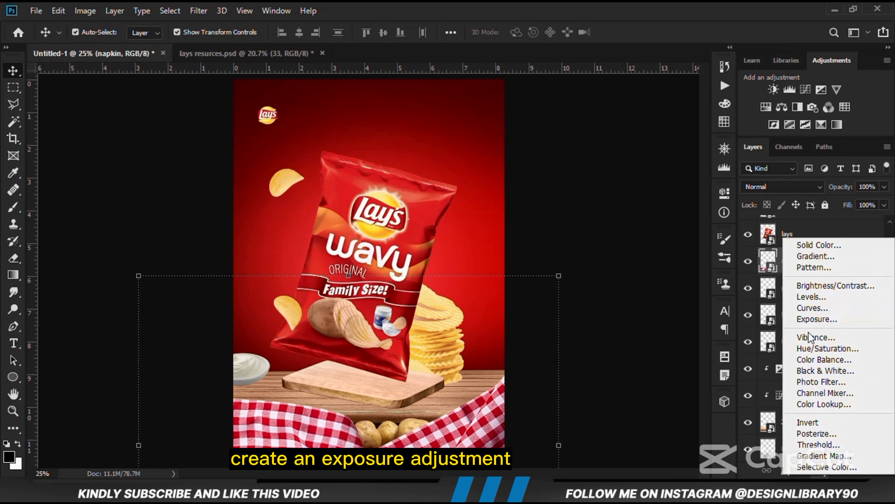
{"action": "left_click", "coordinate": [808, 321]}
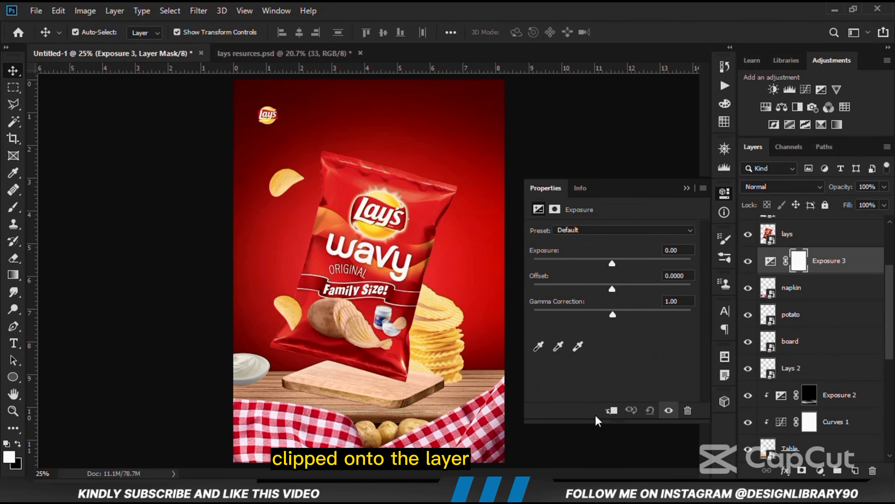
{"action": "left_click", "coordinate": [614, 410]}
{"action": "left_click_drag", "start_coordinate": [613, 314], "coordinate": [621, 313]}
{"action": "left_click", "coordinate": [667, 411]}
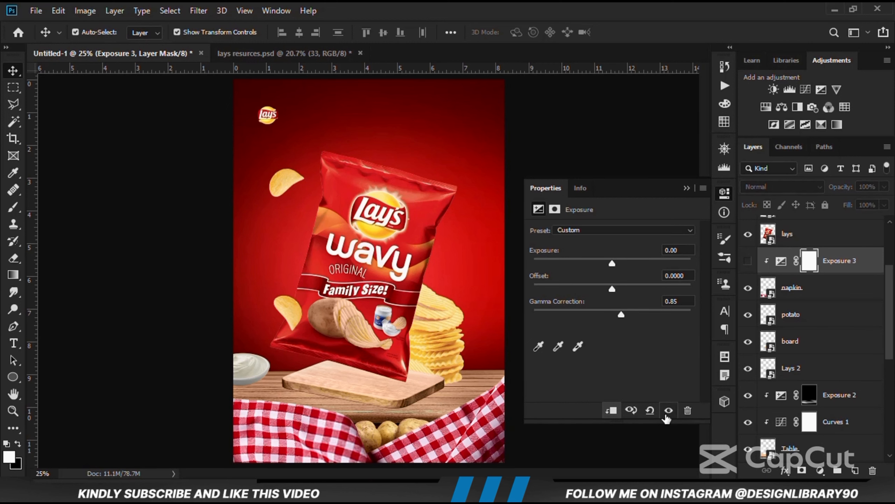
{"action": "left_click", "coordinate": [667, 411]}
{"action": "left_click", "coordinate": [686, 188]}
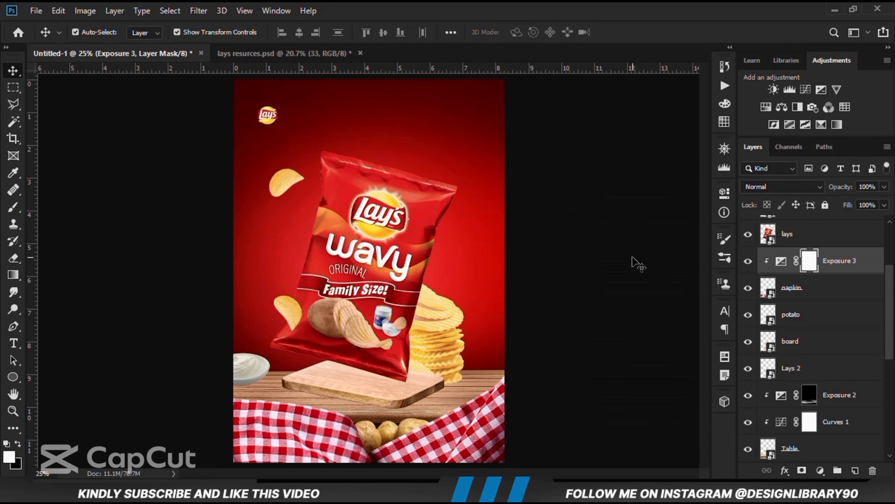
Add a Vibrance adjustment clipped to the napkin with vibrance +23 and saturation -5, and compare it on and off.
{"action": "left_click", "coordinate": [821, 471]}
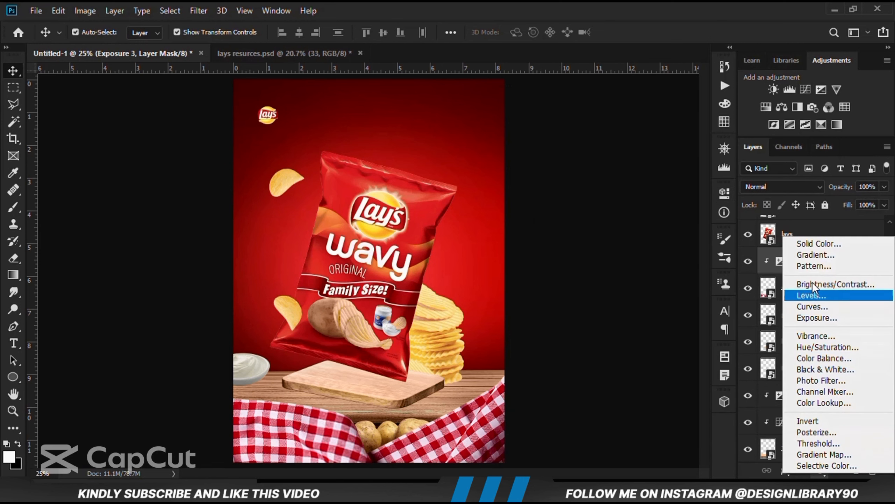
{"action": "left_click", "coordinate": [816, 340]}
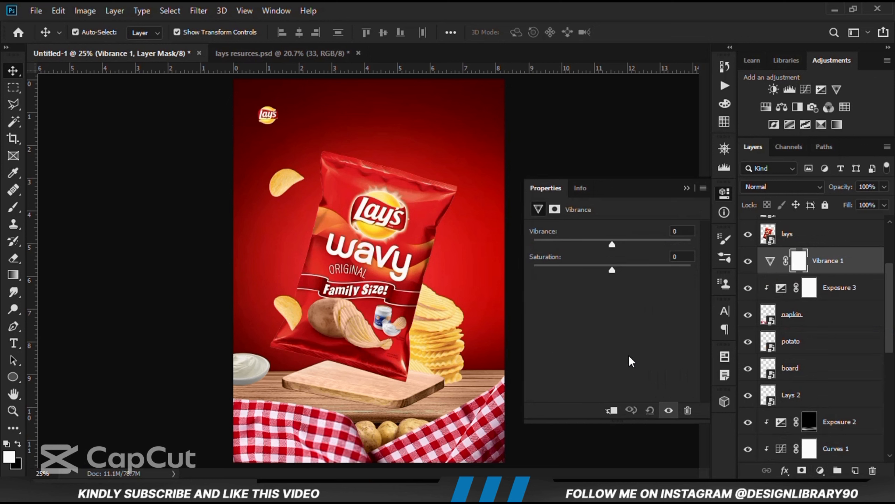
{"action": "left_click", "coordinate": [611, 410]}
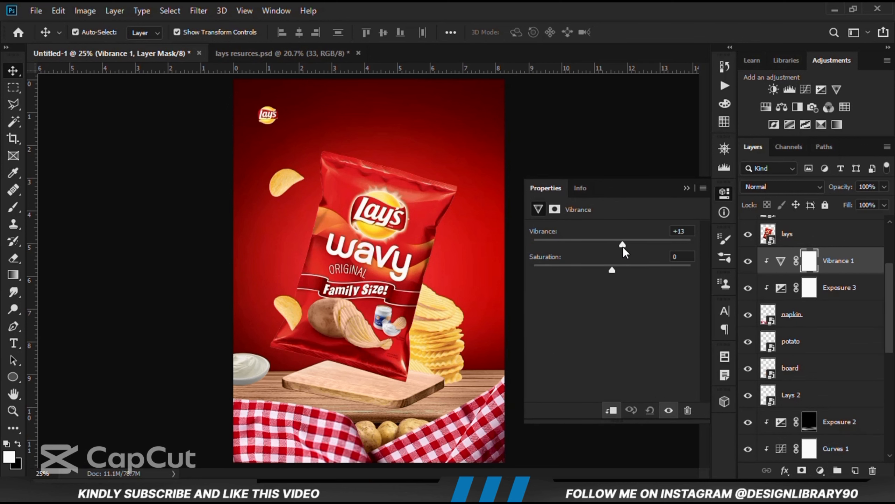
{"action": "left_click_drag", "start_coordinate": [623, 248], "coordinate": [609, 272]}
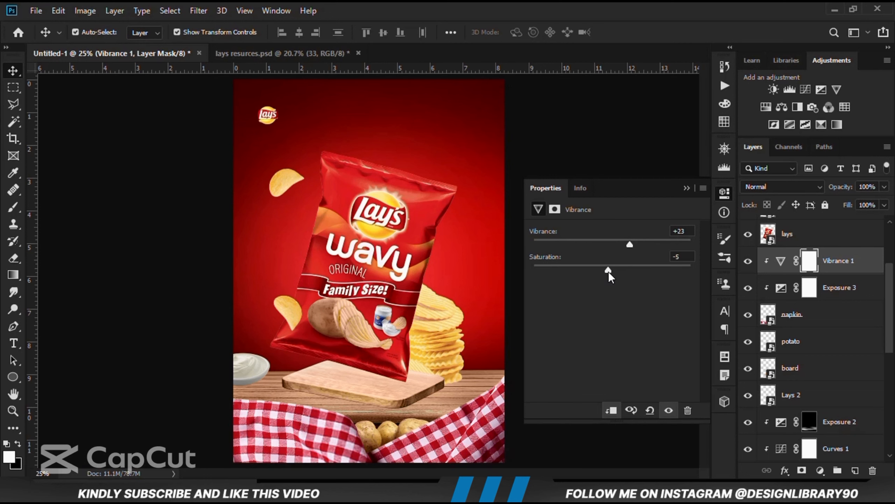
{"action": "left_click", "coordinate": [685, 189]}
{"action": "left_click", "coordinate": [748, 261]}
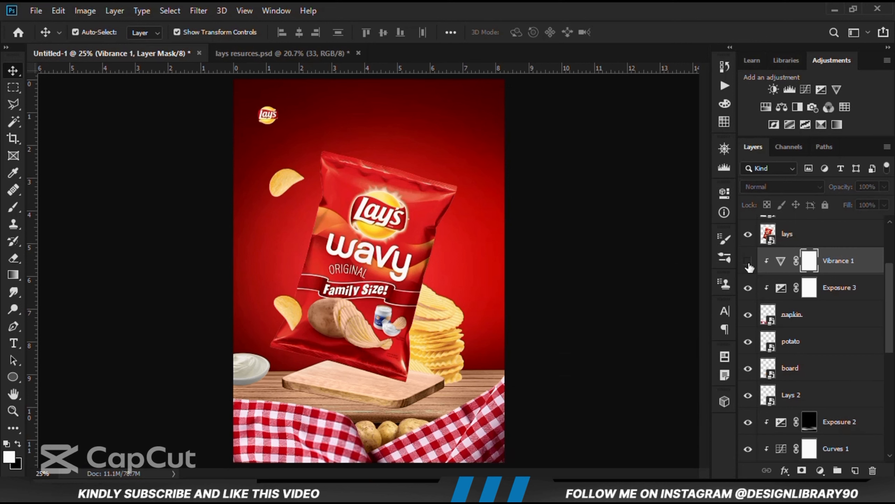
{"action": "left_click", "coordinate": [748, 261]}
{"action": "left_click", "coordinate": [748, 261]}
{"action": "left_click", "coordinate": [748, 261]}
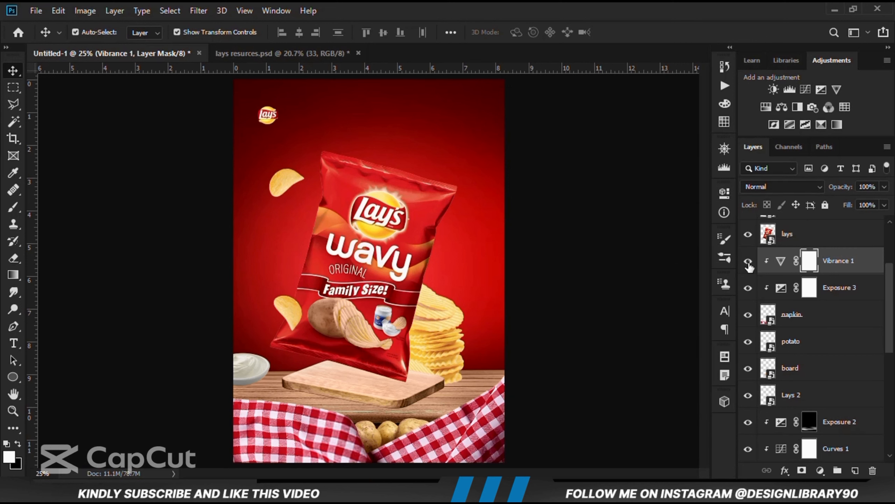
Add a Hue/Saturation adjustment clipped to the napkin, target its reds, and widen the colour range to 218°/233° and 96°\134°.
{"action": "left_click", "coordinate": [820, 471]}
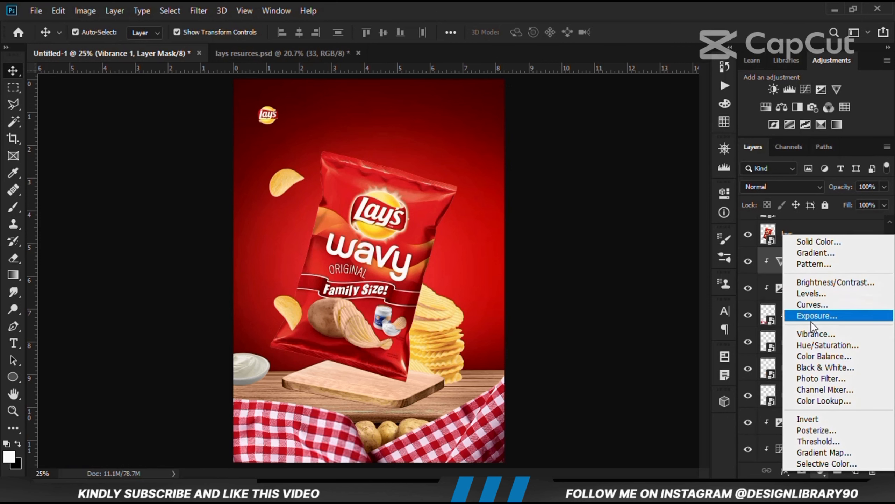
{"action": "left_click", "coordinate": [814, 346]}
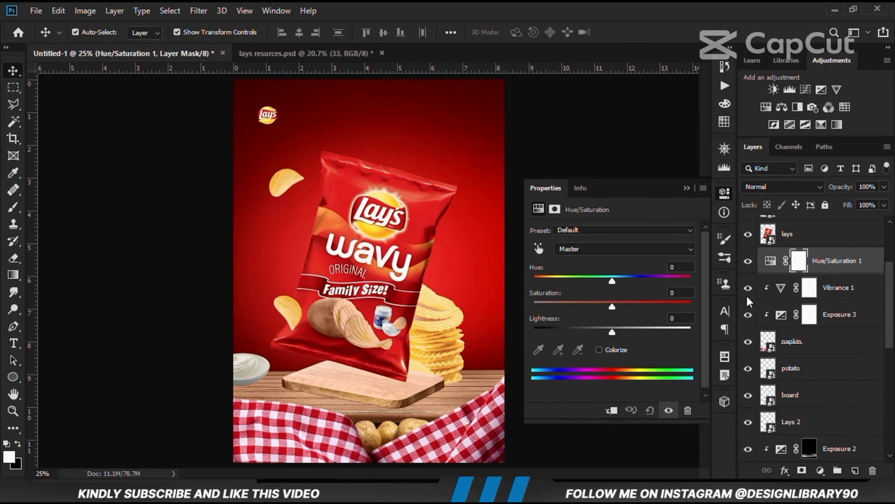
{"action": "left_click", "coordinate": [613, 411]}
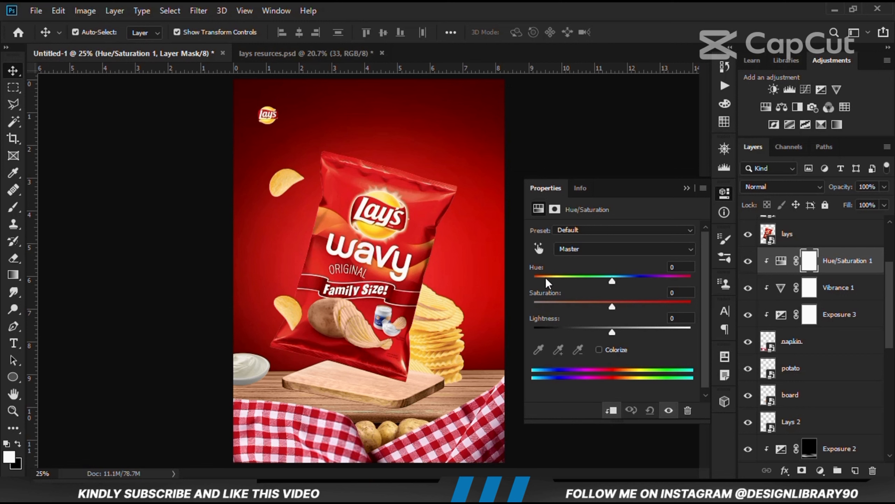
{"action": "left_click", "coordinate": [537, 248]}
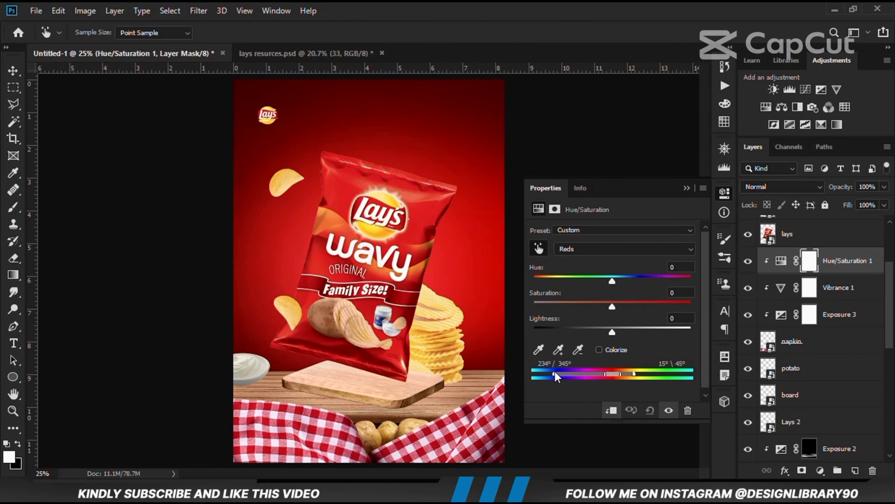
{"action": "left_click_drag", "start_coordinate": [555, 373], "coordinate": [547, 373]}
{"action": "left_click_drag", "start_coordinate": [620, 374], "coordinate": [656, 374]}
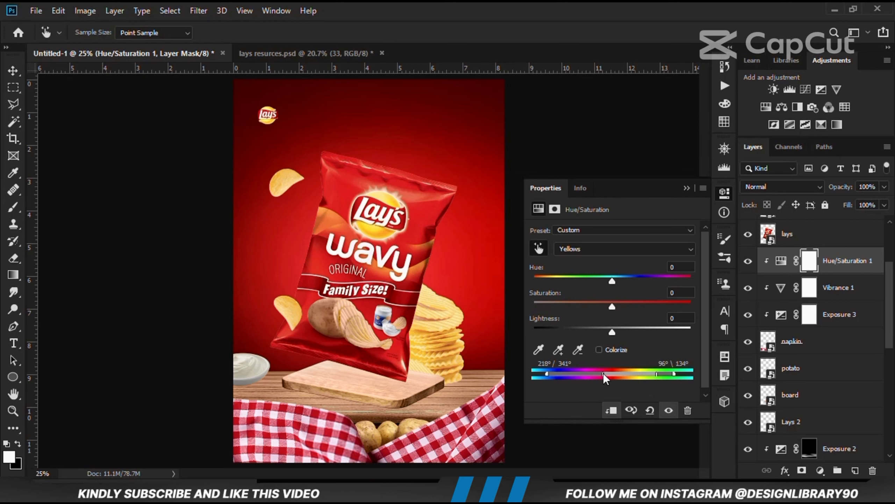
{"action": "left_click_drag", "start_coordinate": [562, 373], "coordinate": [556, 373]}
Raise the napkin's red saturation to +15, lower the lightness of the reds, and compare the adjustment on and off.
{"action": "left_click_drag", "start_coordinate": [612, 306], "coordinate": [595, 331]}
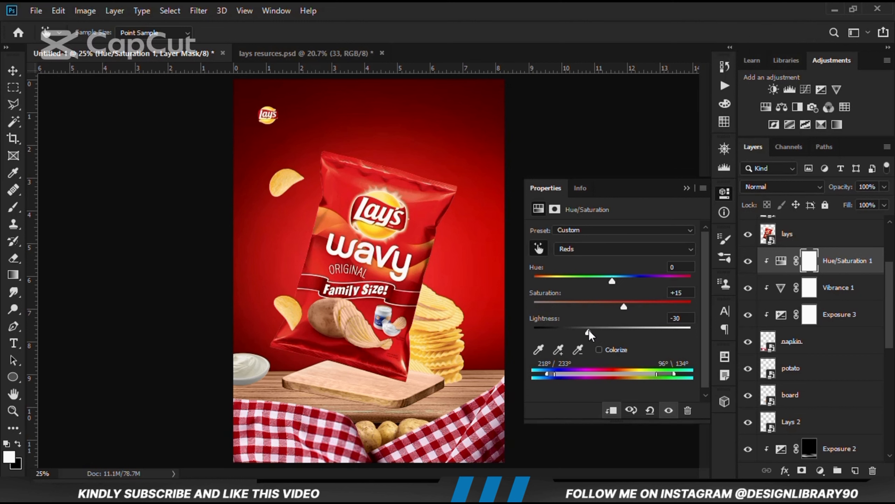
{"action": "left_click_drag", "start_coordinate": [594, 330], "coordinate": [592, 330]}
{"action": "left_click", "coordinate": [668, 410]}
{"action": "left_click", "coordinate": [668, 411]}
{"action": "left_click", "coordinate": [686, 189]}
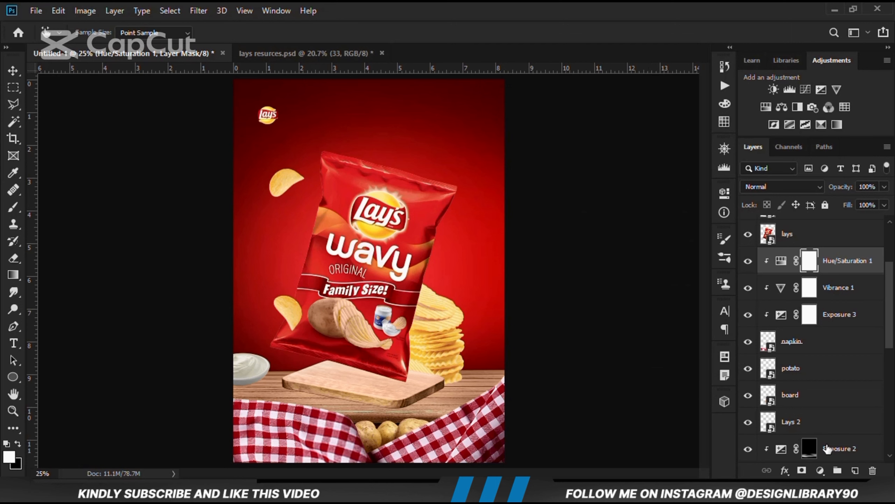
Add an Exposure adjustment clipped to the napkin's adjustment stack, lower its exposure to darken the cloth, and invert its mask.
{"action": "left_click", "coordinate": [820, 471]}
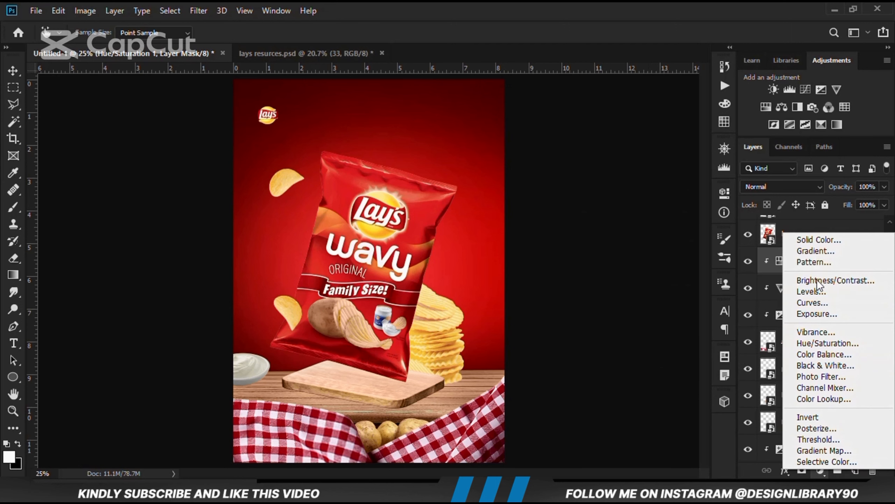
{"action": "left_click", "coordinate": [816, 311]}
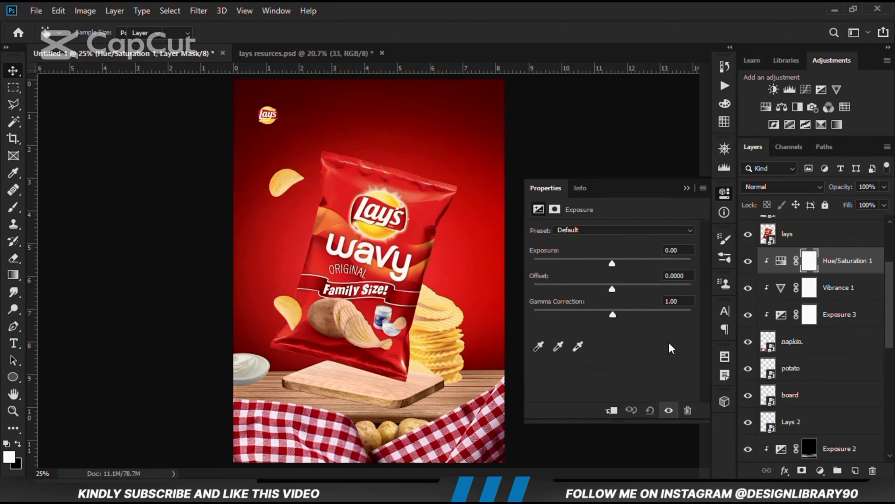
{"action": "left_click", "coordinate": [612, 411]}
{"action": "left_click_drag", "start_coordinate": [602, 262], "coordinate": [580, 263]}
{"action": "left_click", "coordinate": [688, 190]}
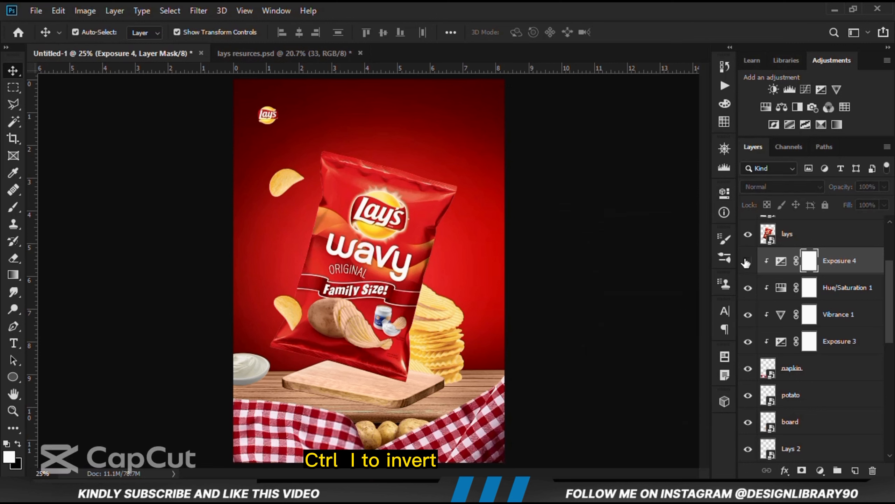
{"action": "key", "text": "ctrl+i"}
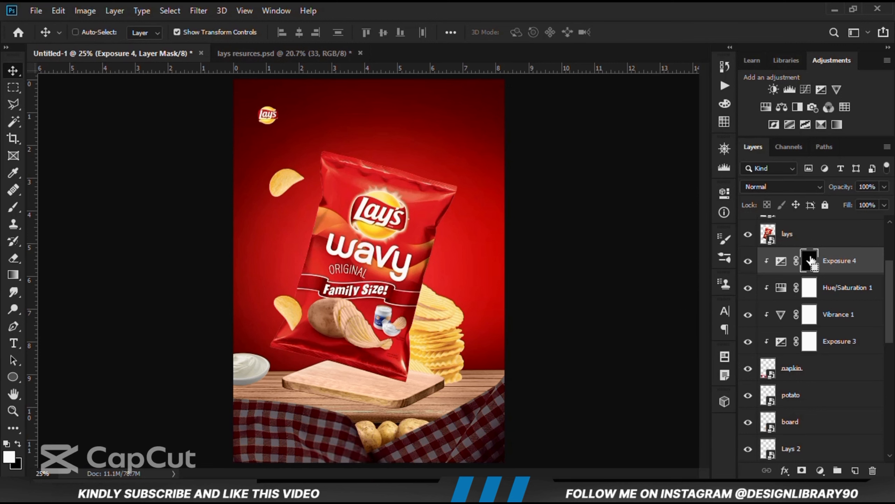
Paint shadows along the napkin's outer and lower edges on the inverted mask with a soft white 800 px brush at 17% opacity.
{"action": "left_click", "coordinate": [13, 207]}
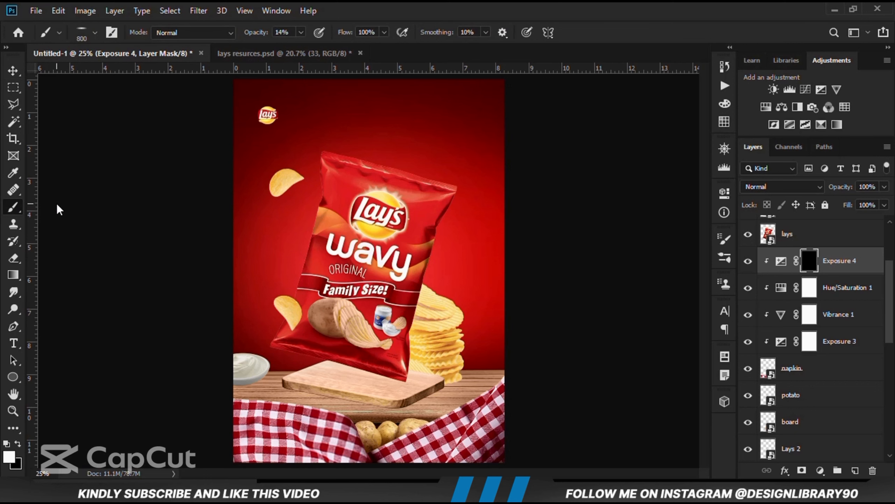
{"action": "right_click", "coordinate": [303, 234]}
{"action": "left_click_drag", "start_coordinate": [332, 275], "coordinate": [332, 288]}
{"action": "left_click", "coordinate": [365, 4]}
{"action": "left_click", "coordinate": [301, 34]}
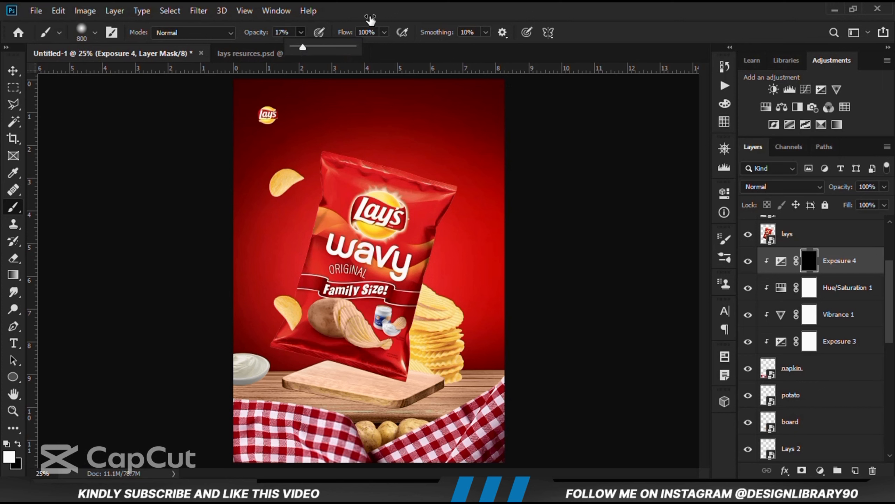
{"action": "left_click", "coordinate": [8, 457]}
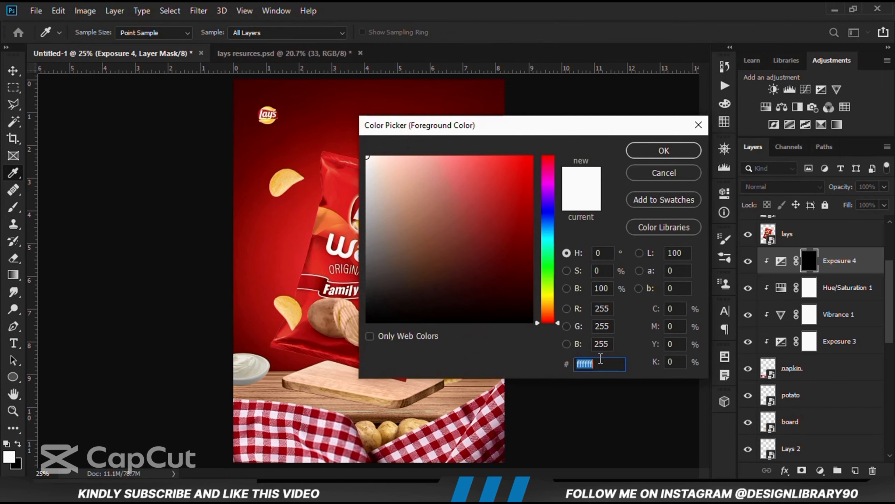
{"action": "left_click", "coordinate": [659, 152]}
{"action": "scroll", "coordinate": [540, 304], "scroll_direction": "down", "scroll_amount": 3}
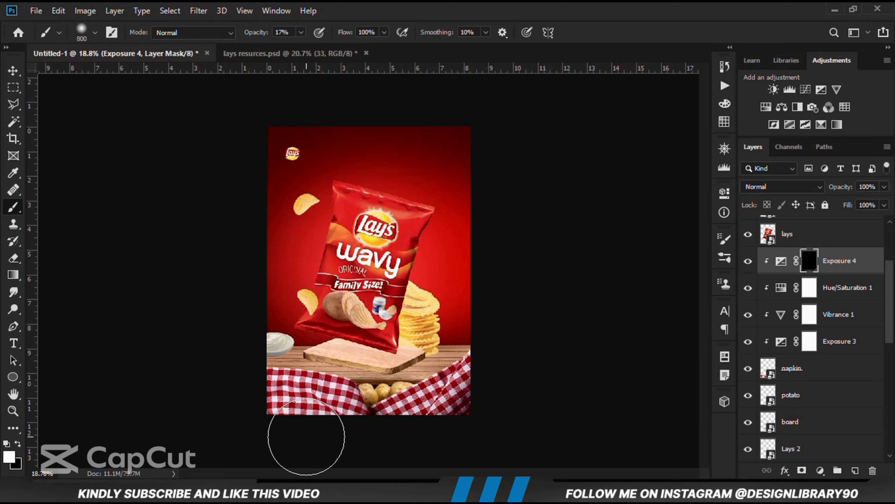
{"action": "mouse_move", "coordinate": [242, 392]}
{"action": "left_mouse_down"}
{"action": "mouse_move", "coordinate": [336, 439]}
{"action": "mouse_move", "coordinate": [464, 416]}
{"action": "mouse_move", "coordinate": [500, 358]}
{"action": "mouse_move", "coordinate": [303, 426]}
{"action": "left_mouse_up"}
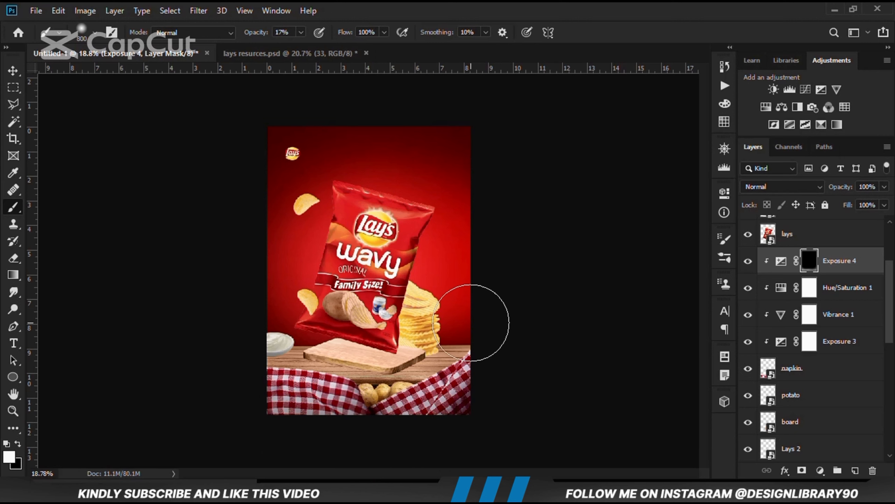
Compare the napkin's painted shadow adjustment on and off.
{"action": "left_click_drag", "start_coordinate": [13, 70], "coordinate": [101, 86]}
{"action": "left_click", "coordinate": [89, 73]}
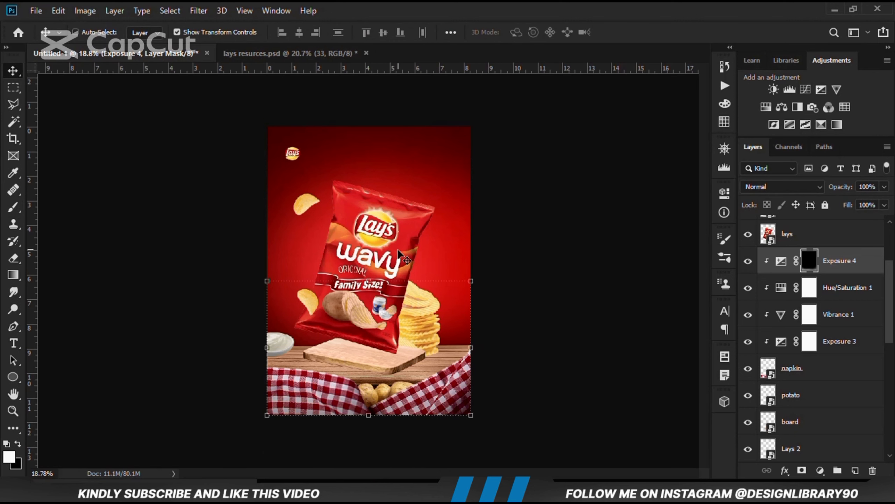
{"action": "scroll", "coordinate": [399, 252], "scroll_direction": "up", "scroll_amount": 3}
{"action": "left_click", "coordinate": [620, 292]}
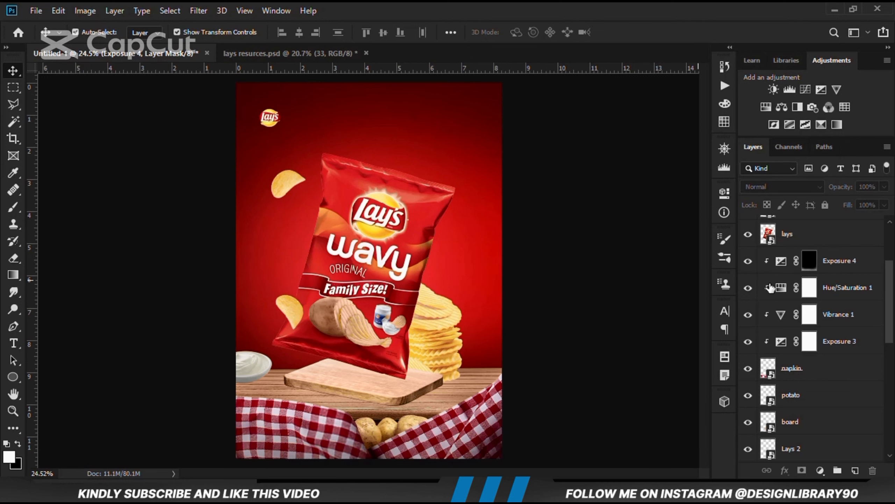
{"action": "left_click", "coordinate": [782, 264]}
{"action": "left_click", "coordinate": [749, 262]}
{"action": "left_click", "coordinate": [749, 261]}
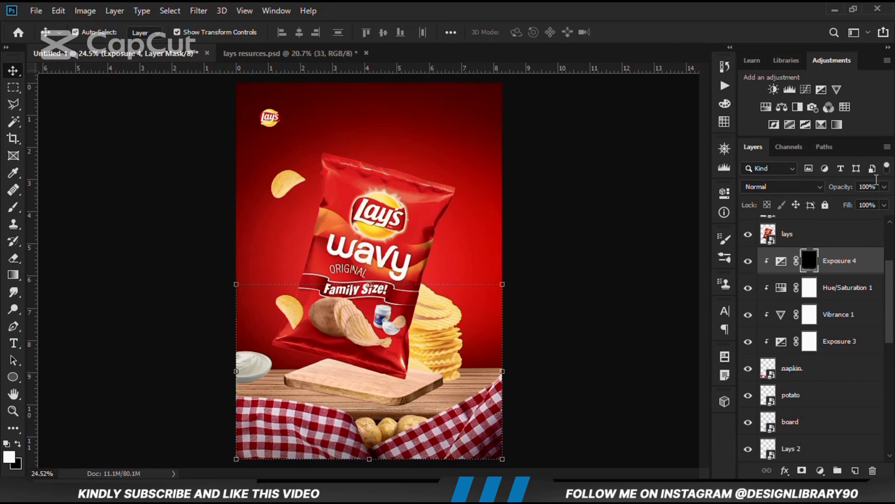
{"action": "left_click", "coordinate": [885, 187]}
{"action": "left_click", "coordinate": [627, 356]}
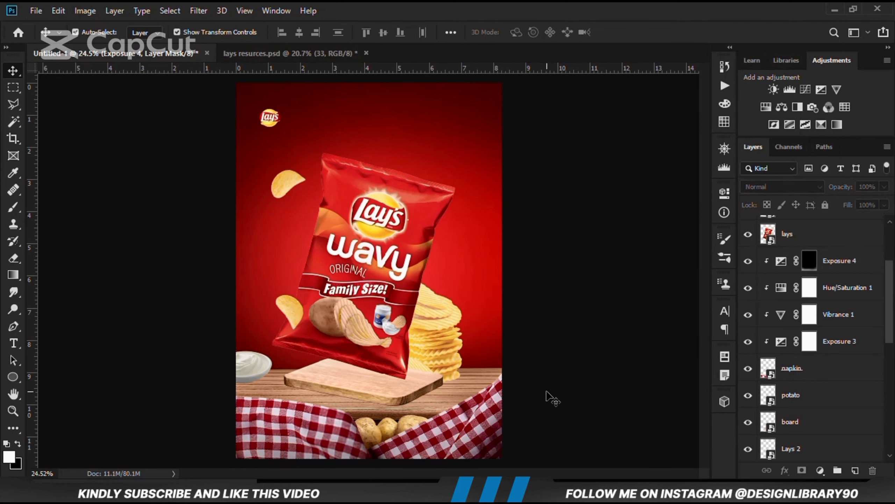
Add an Exposure adjustment clipped to the potato layer, set its exposure to -3.28, and invert its mask.
{"action": "left_click", "coordinate": [381, 433]}
{"action": "left_click", "coordinate": [749, 395]}
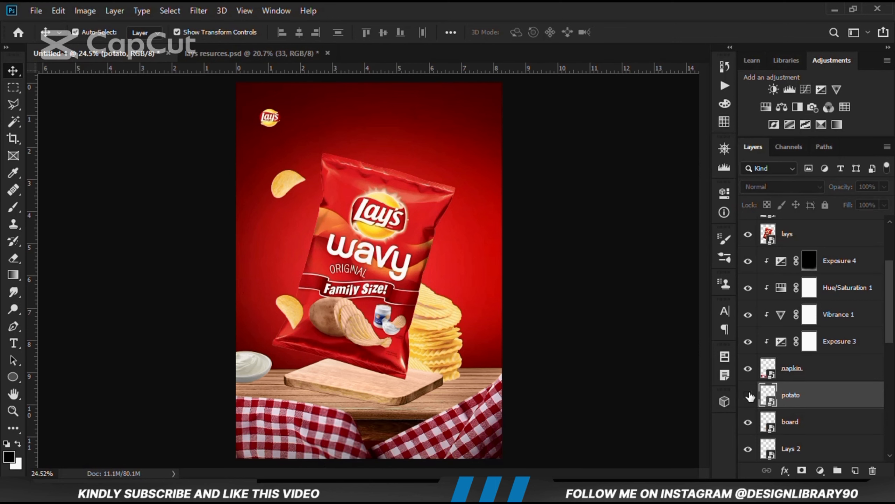
{"action": "left_click", "coordinate": [748, 395]}
{"action": "left_click", "coordinate": [820, 470]}
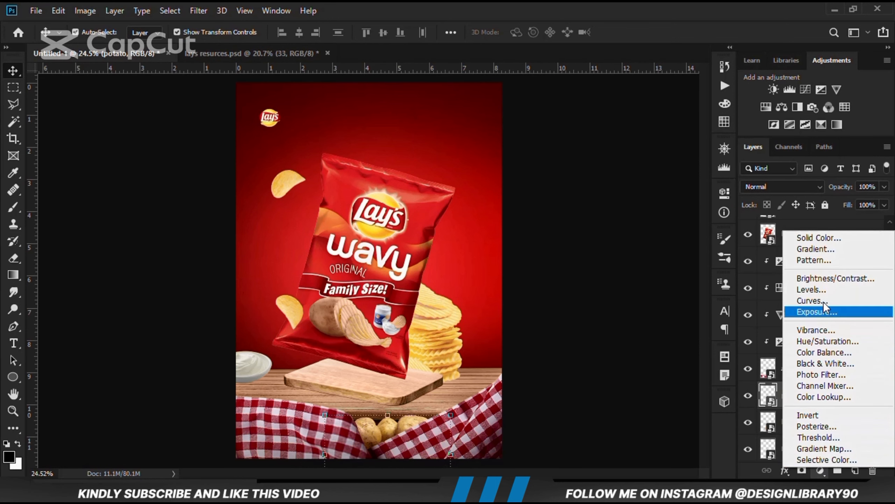
{"action": "left_click", "coordinate": [827, 310]}
{"action": "left_click_drag", "start_coordinate": [587, 262], "coordinate": [574, 261]}
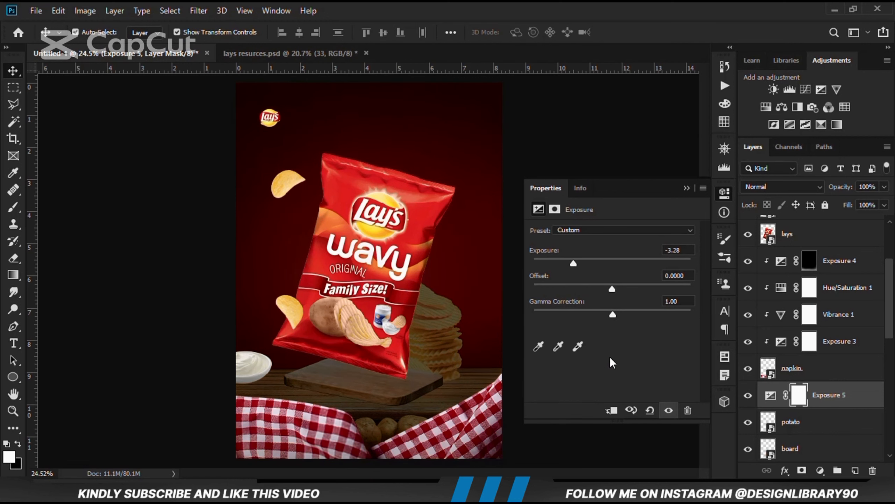
{"action": "left_click", "coordinate": [612, 410]}
{"action": "left_click", "coordinate": [686, 189]}
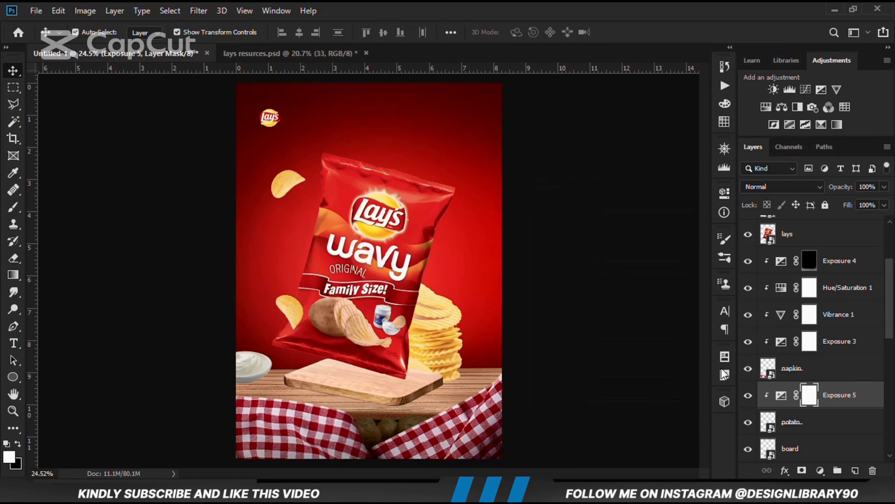
{"action": "left_click", "coordinate": [748, 394]}
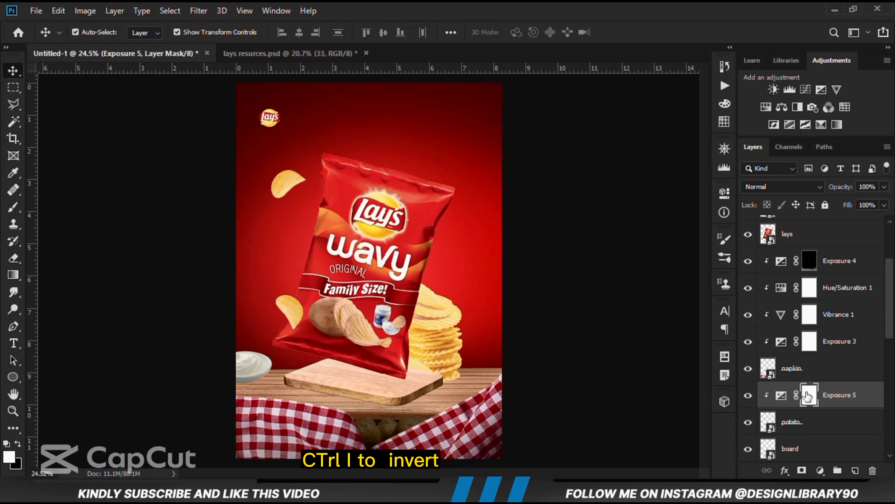
{"action": "key", "text": "ctrl+i"}
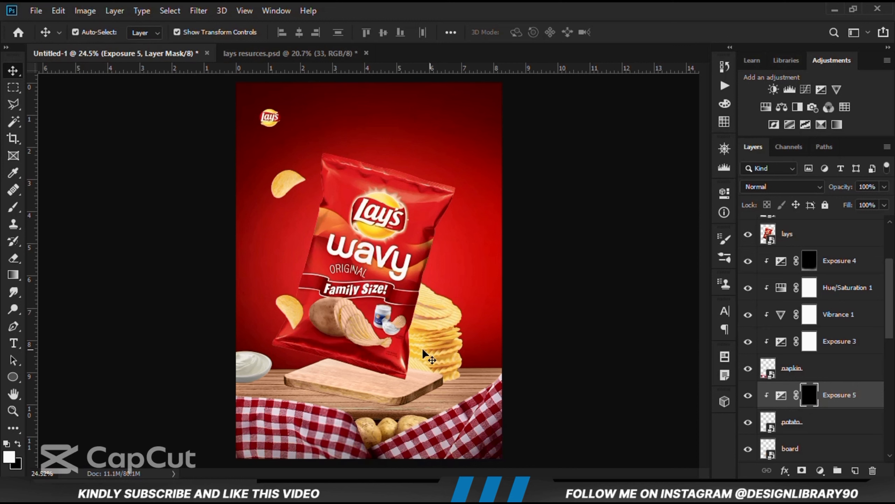
Paint shadows over the potatoes on the mask with a white 500 px brush at 28% and 41% opacity, and compare them on and off.
{"action": "right_click", "coordinate": [13, 207]}
{"action": "left_click", "coordinate": [84, 207]}
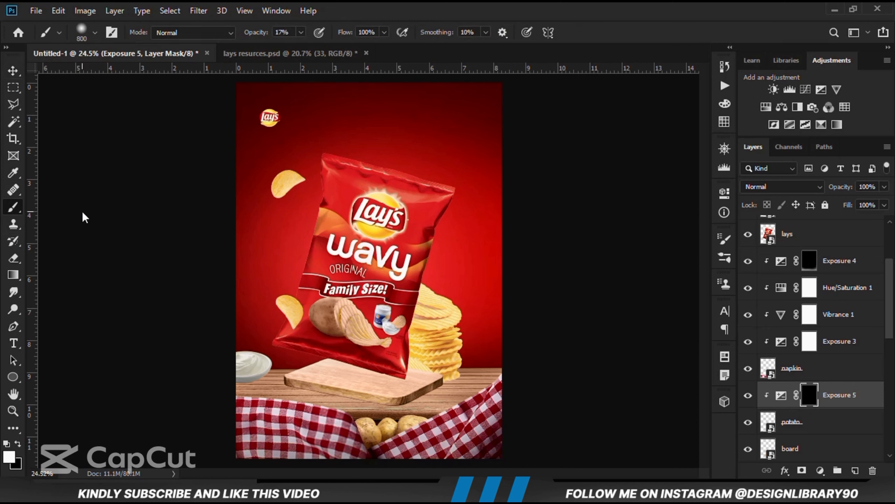
{"action": "scroll", "coordinate": [489, 308], "scroll_direction": "down", "scroll_amount": 1}
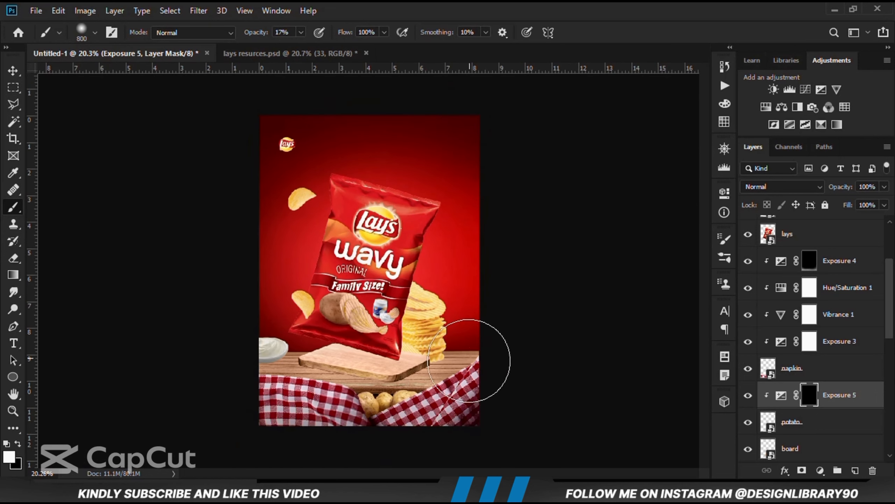
{"action": "key", "text": "bracketleft"}
{"action": "key", "text": "bracketleft"}
{"action": "key", "text": "bracketleft"}
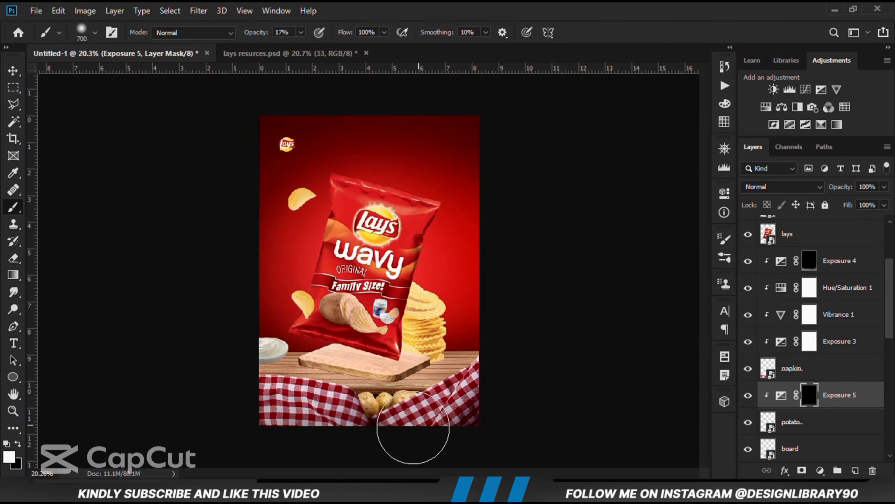
{"action": "left_click", "coordinate": [300, 32]}
{"action": "left_click_drag", "start_coordinate": [299, 46], "coordinate": [308, 46]}
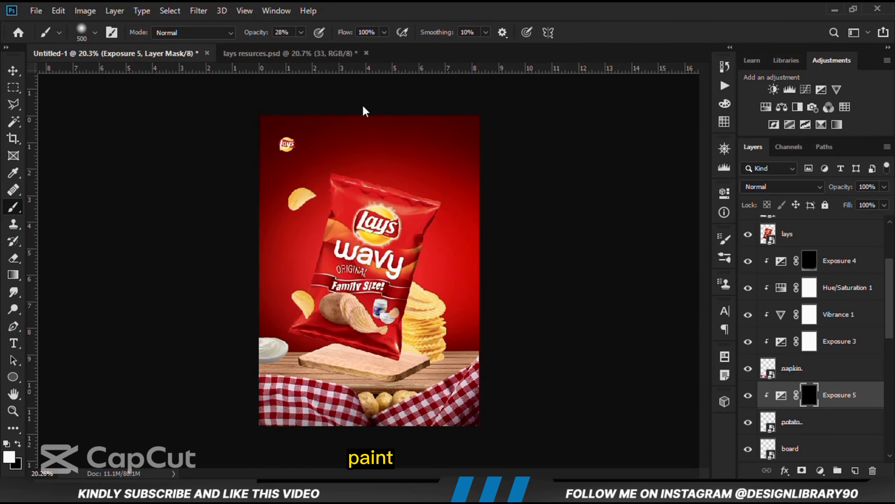
{"action": "scroll", "coordinate": [392, 400], "scroll_direction": "up", "scroll_amount": 2}
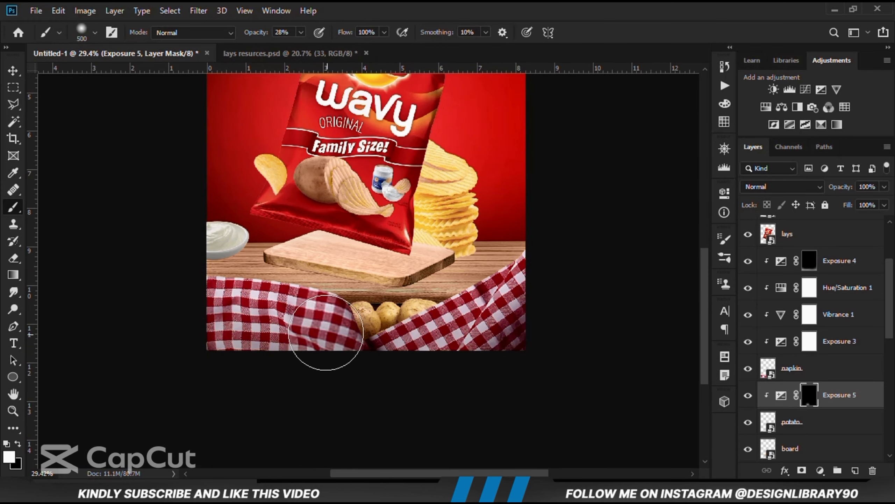
{"action": "mouse_move", "coordinate": [319, 341]}
{"action": "left_mouse_down"}
{"action": "mouse_move", "coordinate": [395, 357]}
{"action": "mouse_move", "coordinate": [447, 344]}
{"action": "left_mouse_up"}
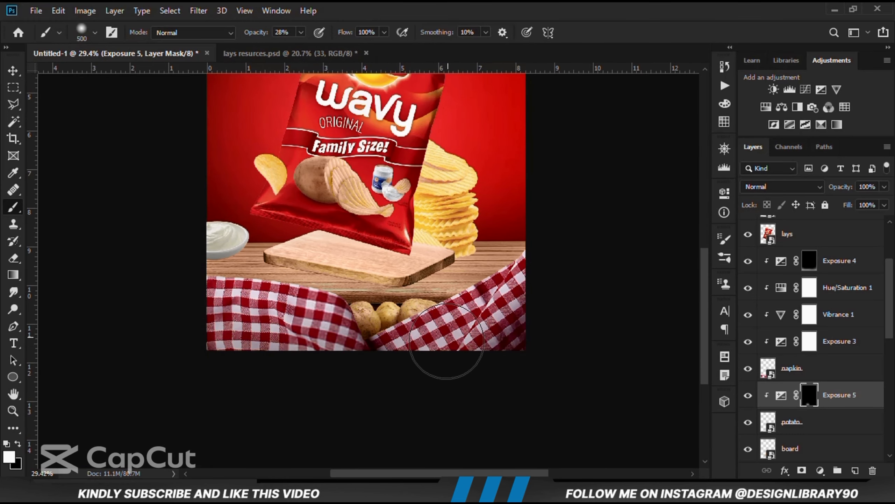
{"action": "left_click", "coordinate": [301, 32]}
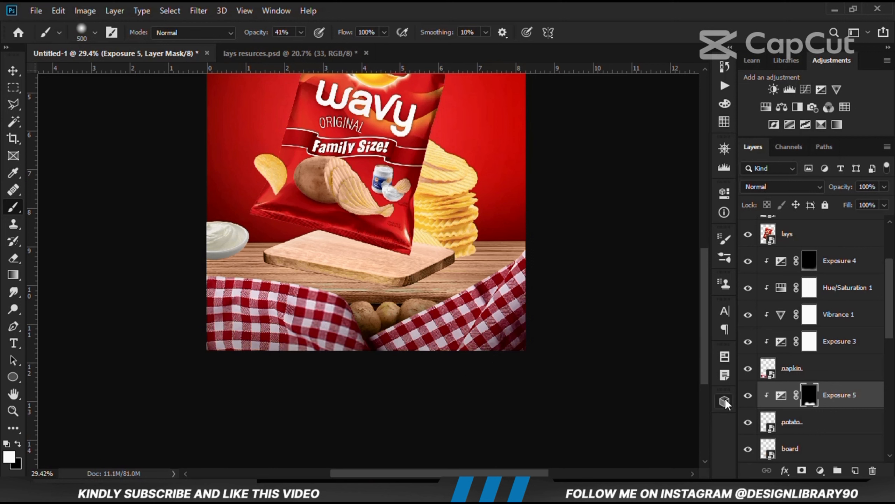
{"action": "left_click", "coordinate": [748, 395]}
{"action": "left_click", "coordinate": [748, 395]}
Add a second Exposure adjustment clipped to the potatoes, set its exposure to +1.83, compare it on and off, and invert its mask.
{"action": "left_click", "coordinate": [819, 469]}
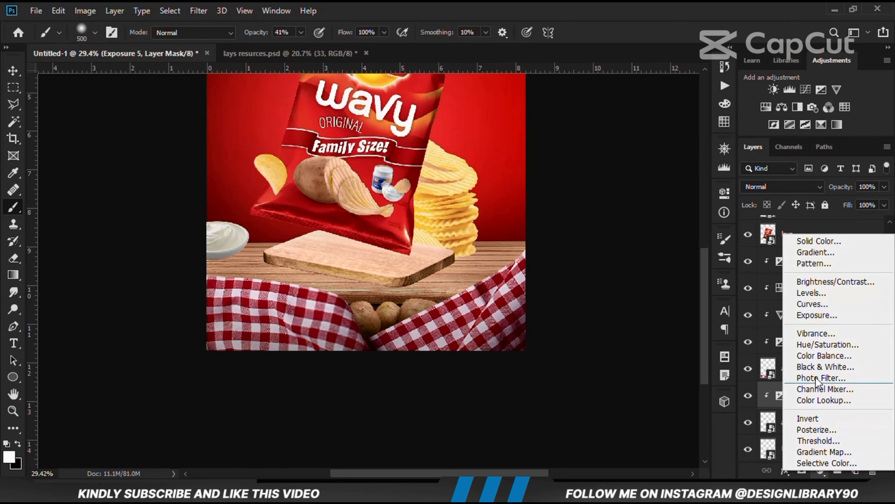
{"action": "left_click", "coordinate": [819, 317]}
{"action": "left_click_drag", "start_coordinate": [612, 264], "coordinate": [634, 264]}
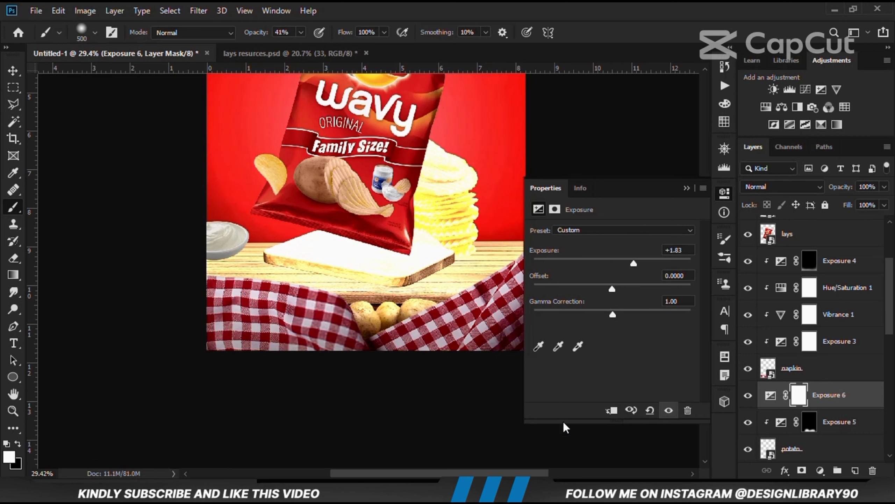
{"action": "left_click", "coordinate": [609, 417]}
{"action": "left_click", "coordinate": [686, 188]}
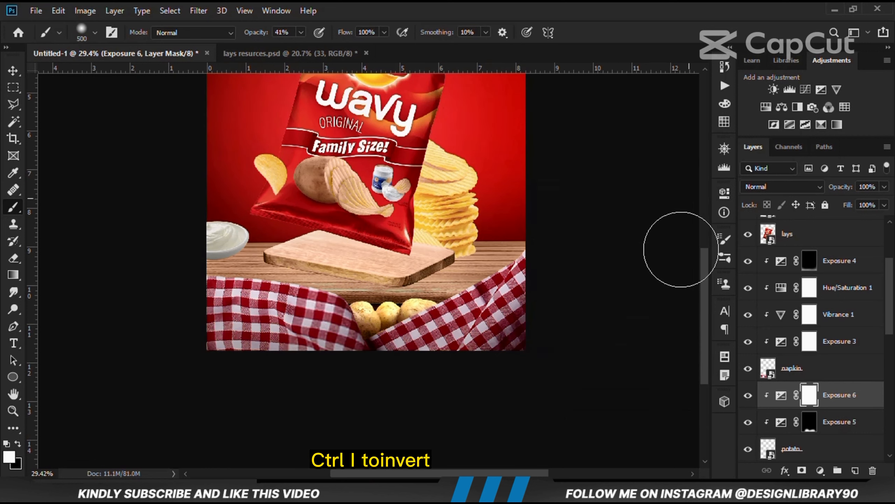
{"action": "left_click", "coordinate": [748, 395]}
{"action": "left_click", "coordinate": [749, 395]}
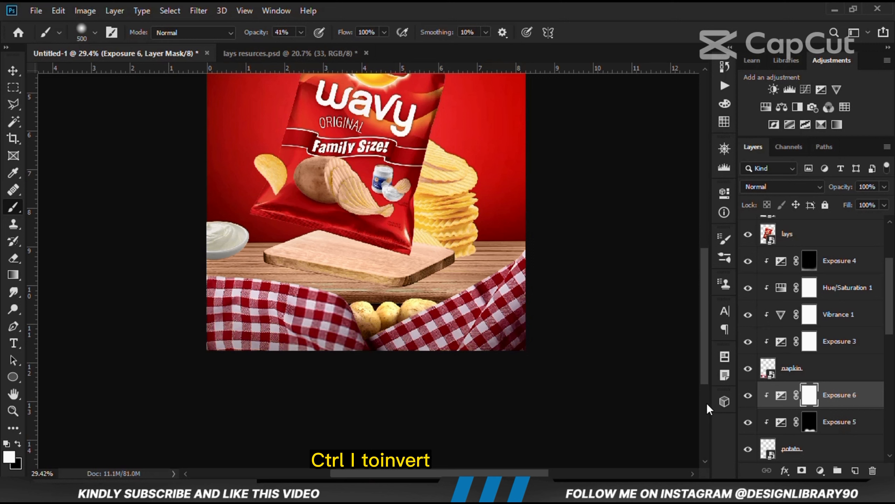
{"action": "key", "text": "ctrl+i"}
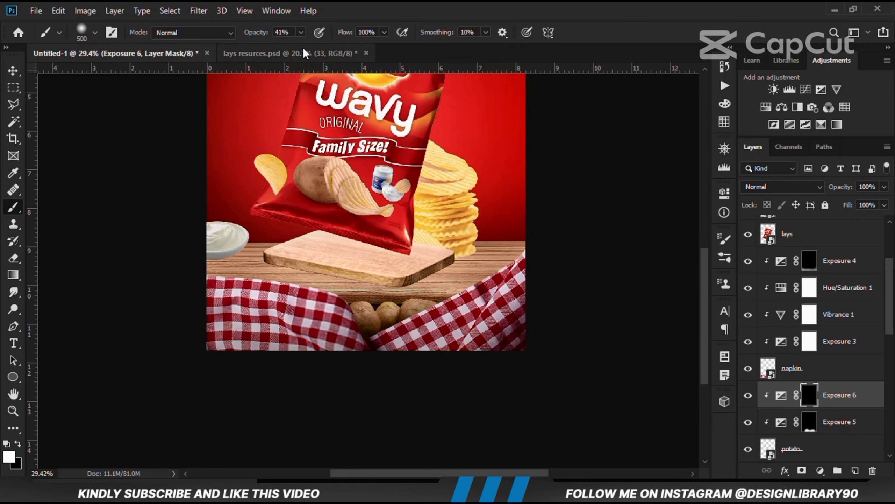
Paint highlights on the tops of the potatoes on the new mask with a white (ffffff) brush at 21% opacity.
{"action": "left_click", "coordinate": [301, 33]}
{"action": "left_click", "coordinate": [340, 47]}
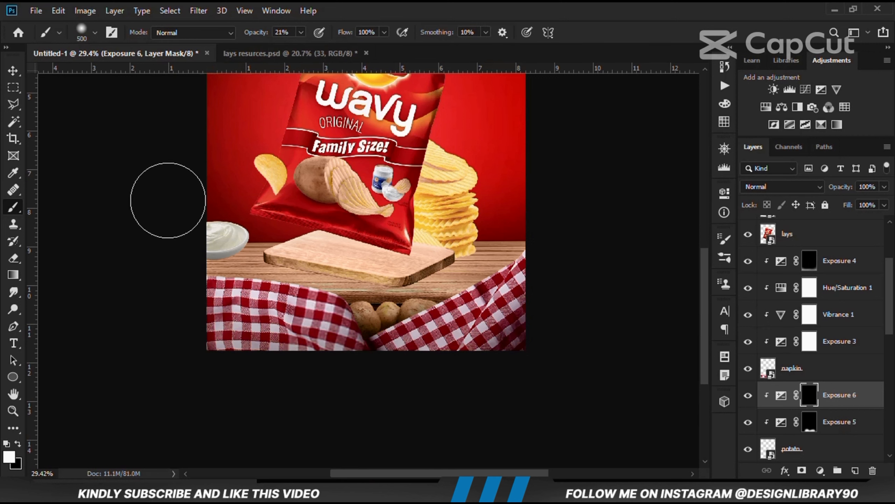
{"action": "left_click", "coordinate": [9, 457]}
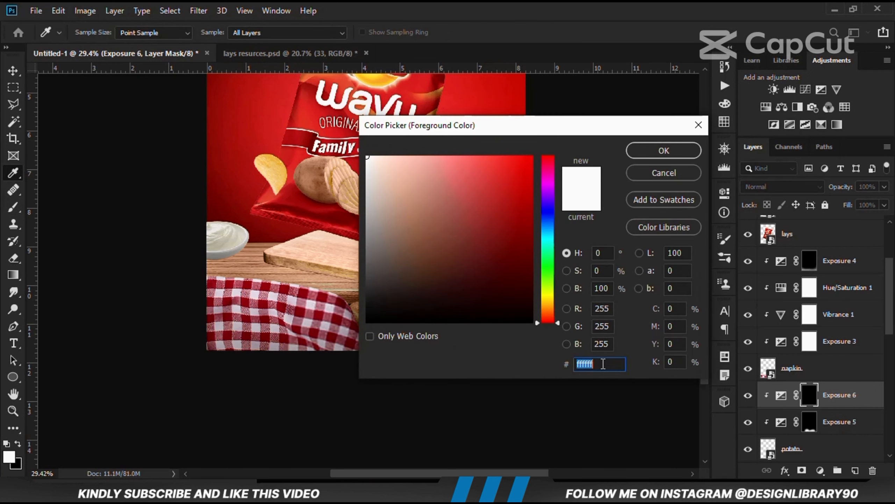
{"action": "left_click", "coordinate": [635, 150]}
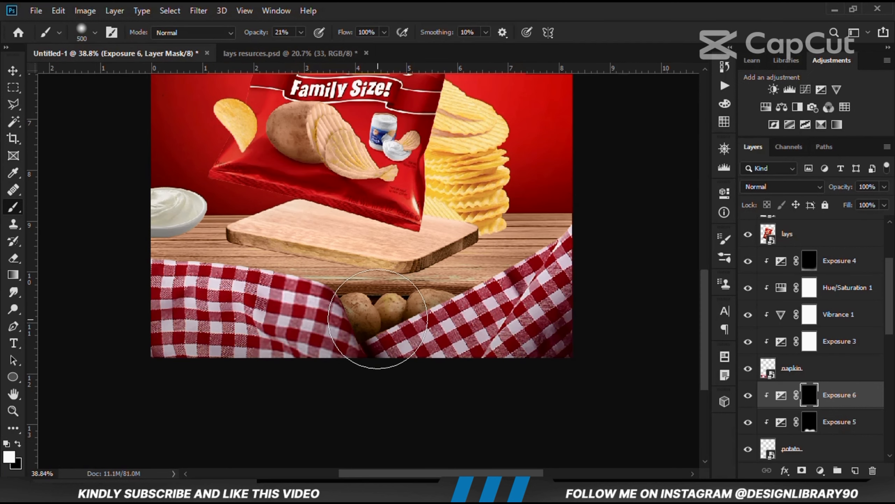
{"action": "mouse_move", "coordinate": [365, 339]}
{"action": "left_mouse_down"}
{"action": "mouse_move", "coordinate": [422, 278]}
{"action": "mouse_move", "coordinate": [469, 274]}
{"action": "mouse_move", "coordinate": [439, 261]}
{"action": "mouse_move", "coordinate": [462, 279]}
{"action": "mouse_move", "coordinate": [411, 266]}
{"action": "mouse_move", "coordinate": [374, 279]}
{"action": "mouse_move", "coordinate": [473, 255]}
{"action": "left_mouse_up"}
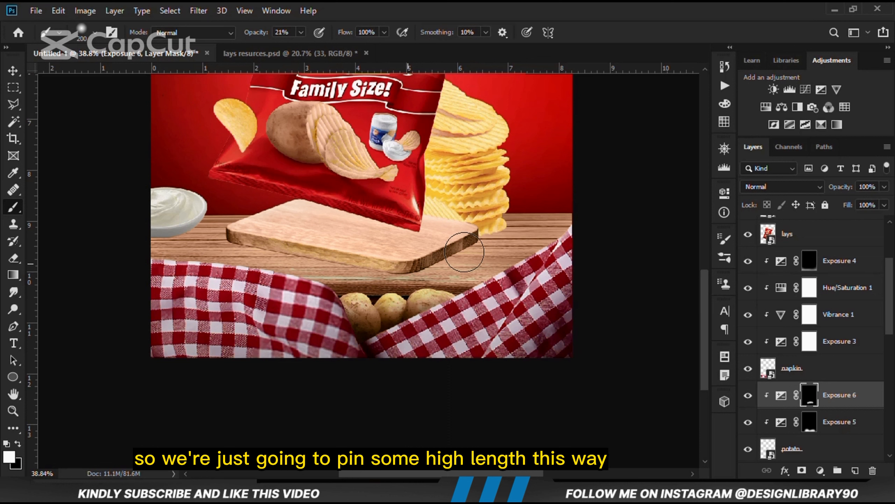
Lower the potato highlight Exposure layer's opacity to 88%, compare it on and off, and deselect all layers.
{"action": "left_click", "coordinate": [747, 400]}
{"action": "left_click", "coordinate": [747, 399]}
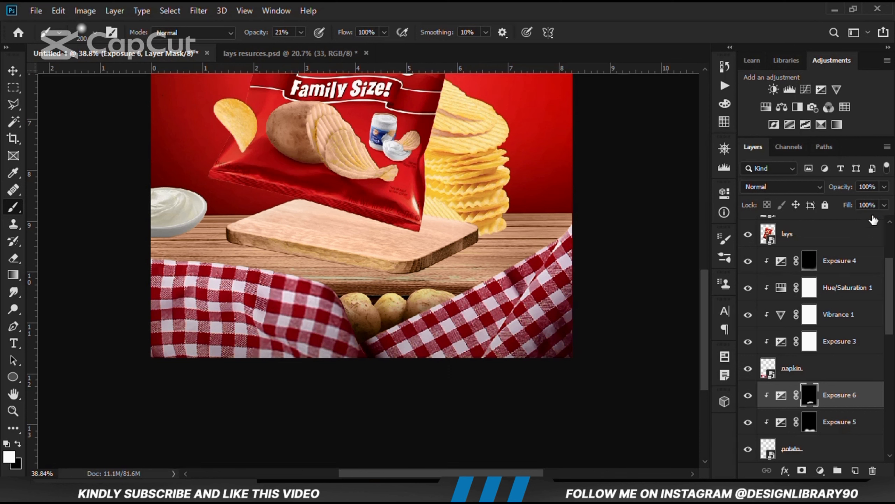
{"action": "left_click", "coordinate": [885, 186]}
{"action": "left_click_drag", "start_coordinate": [872, 200], "coordinate": [870, 201]}
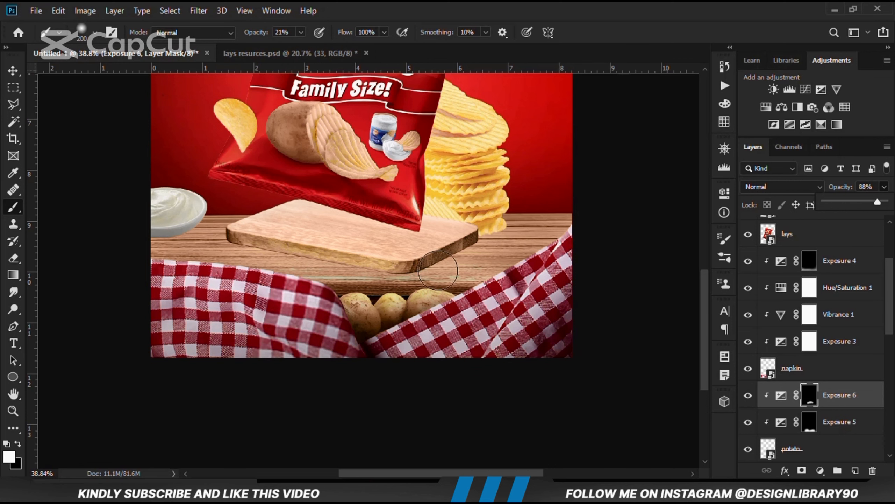
{"action": "left_click", "coordinate": [438, 271]}
{"action": "left_click", "coordinate": [749, 396]}
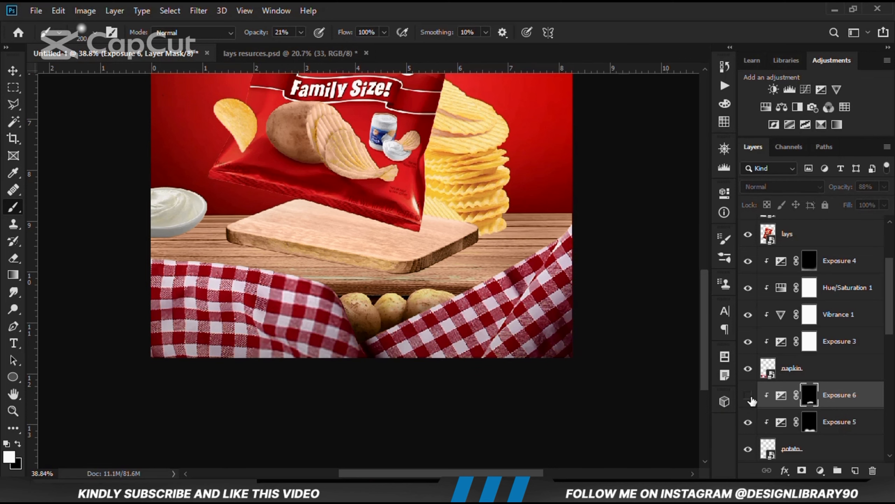
{"action": "left_click", "coordinate": [749, 395]}
{"action": "key", "text": "ctrl+0"}
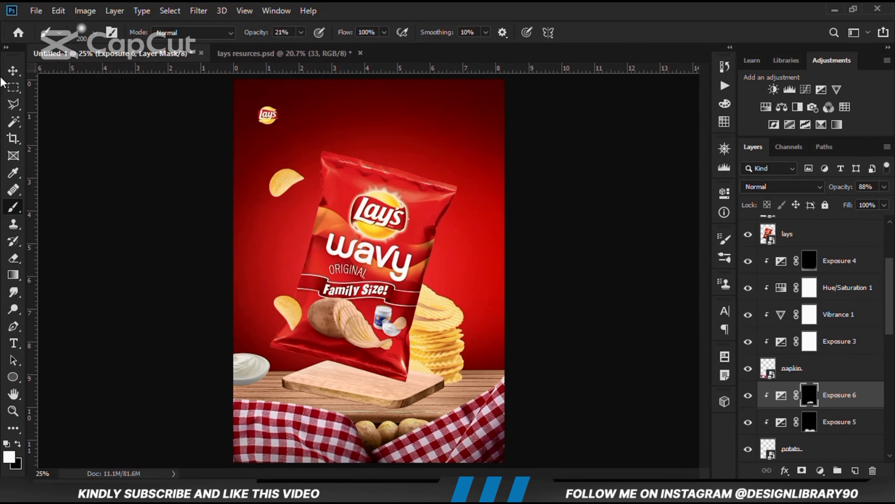
{"action": "left_click", "coordinate": [10, 72]}
{"action": "left_click", "coordinate": [52, 65]}
{"action": "left_click", "coordinate": [81, 118]}
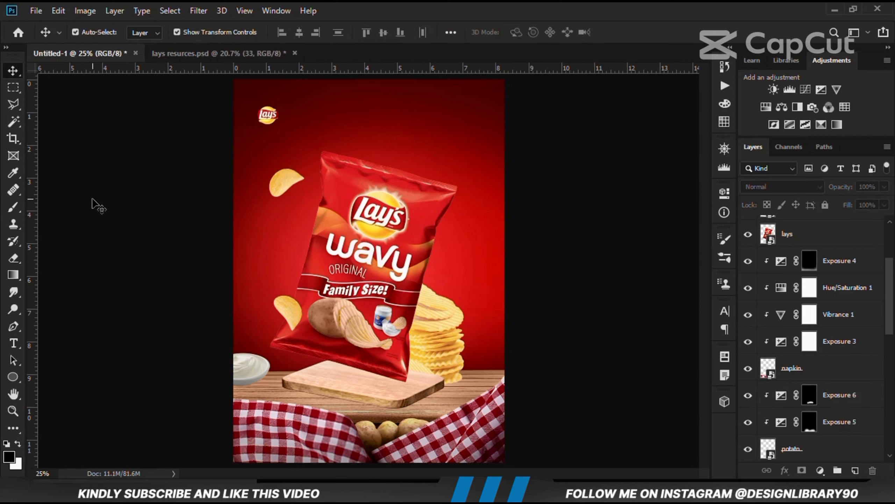
Add a Curves adjustment clipped to the board layer and pull the lower part of the curve down slightly to darken its shadows.
{"action": "left_click", "coordinate": [339, 387]}
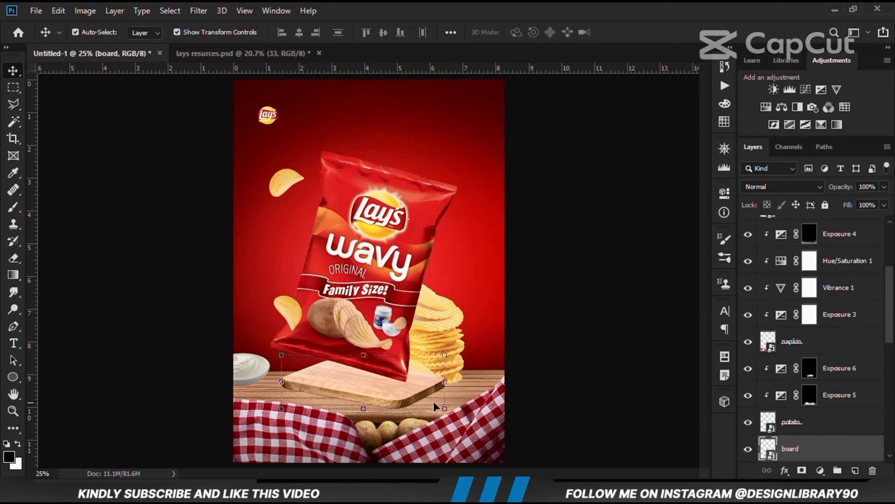
{"action": "scroll", "coordinate": [743, 427], "scroll_direction": "down", "scroll_amount": 1}
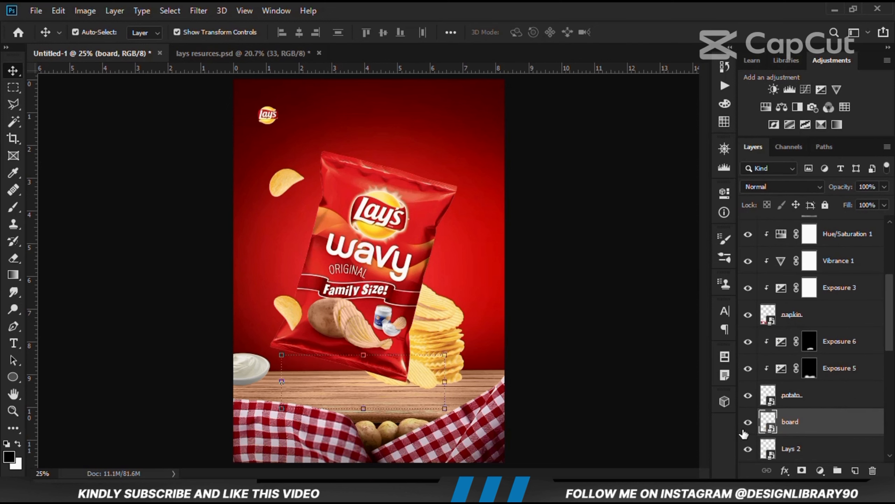
{"action": "left_click", "coordinate": [819, 468]}
{"action": "left_click", "coordinate": [816, 297]}
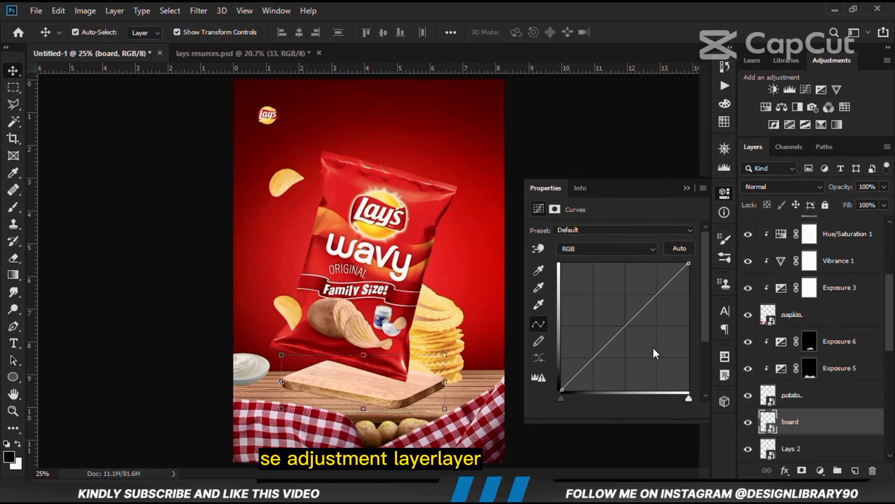
{"action": "left_click", "coordinate": [611, 410]}
{"action": "left_click_drag", "start_coordinate": [601, 351], "coordinate": [599, 360]}
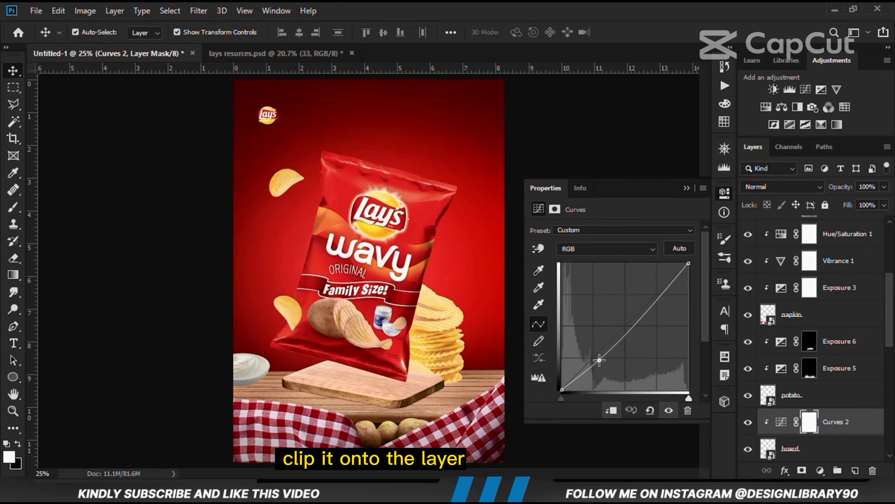
{"action": "left_click", "coordinate": [687, 188]}
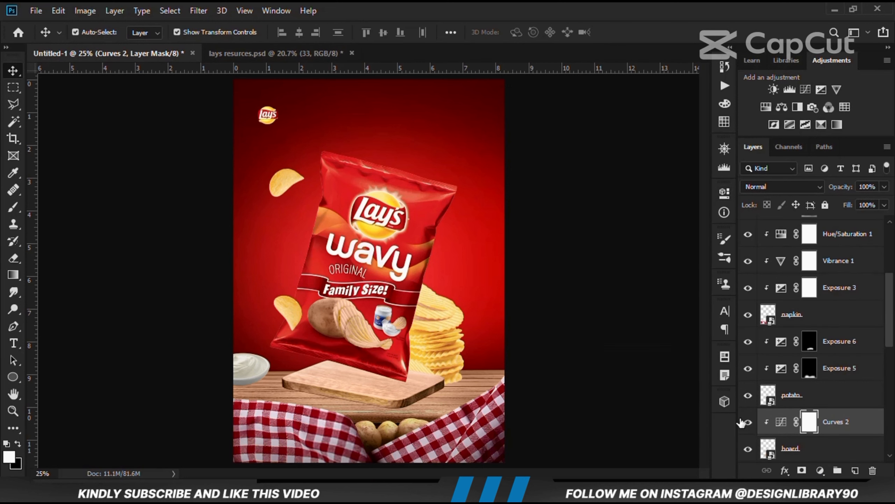
Add an Exposure adjustment clipped to the board, set its exposure to -2.94, and invert its mask.
{"action": "left_click", "coordinate": [820, 470]}
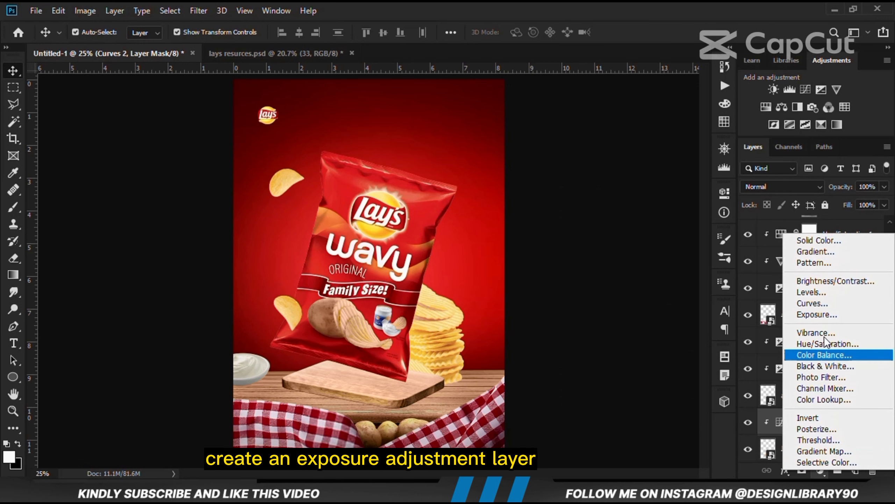
{"action": "left_click", "coordinate": [817, 315]}
{"action": "left_click_drag", "start_coordinate": [610, 264], "coordinate": [578, 268]}
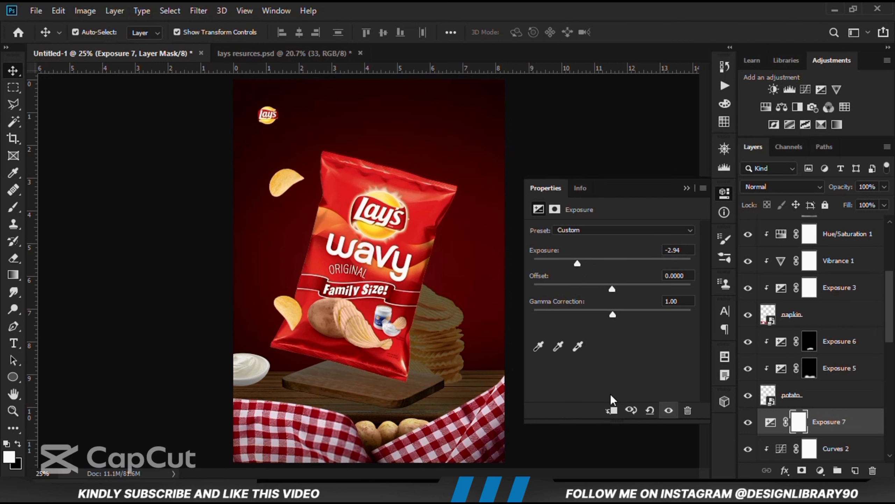
{"action": "left_click", "coordinate": [611, 411]}
{"action": "left_click", "coordinate": [687, 187]}
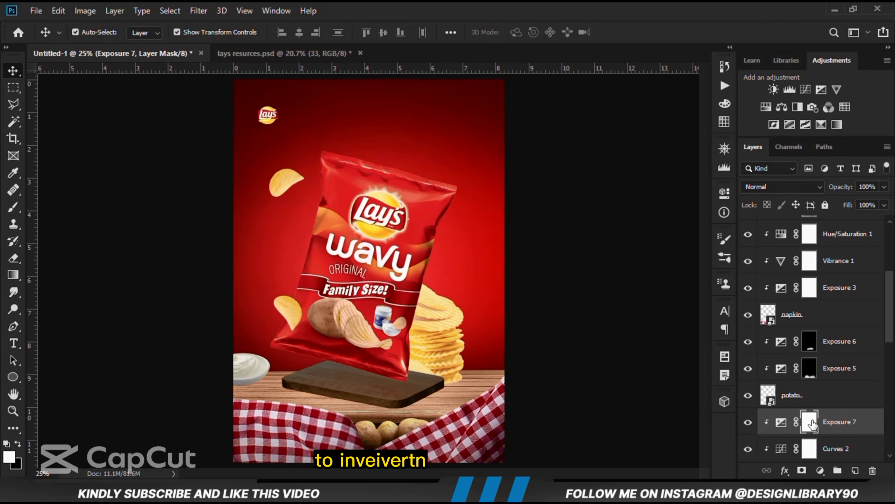
{"action": "key", "text": "ctrl+i"}
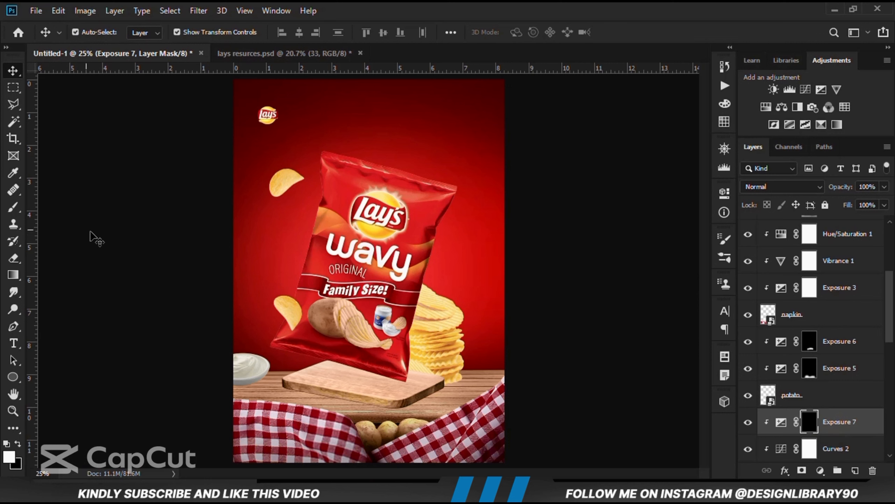
Flatten the brush tip by setting its angle to 0° and its roundness to 15%.
{"action": "key", "text": "b"}
{"action": "right_click", "coordinate": [309, 306]}
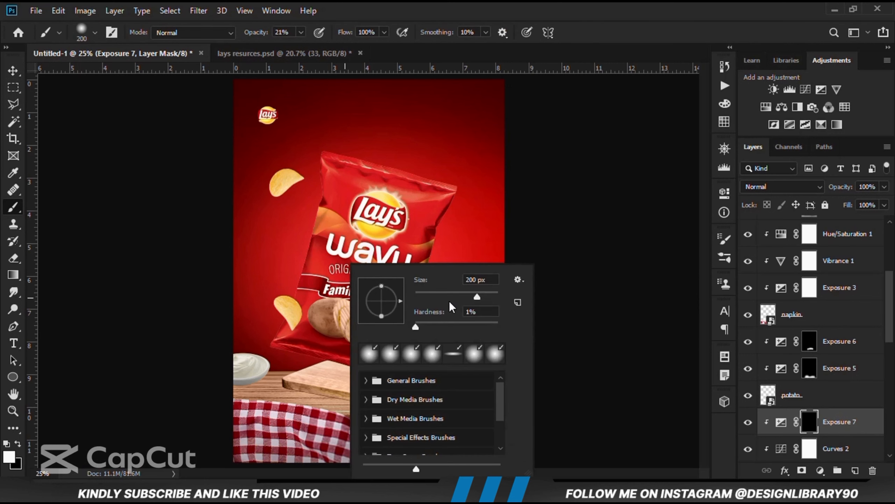
{"action": "left_click_drag", "start_coordinate": [379, 317], "coordinate": [384, 307]}
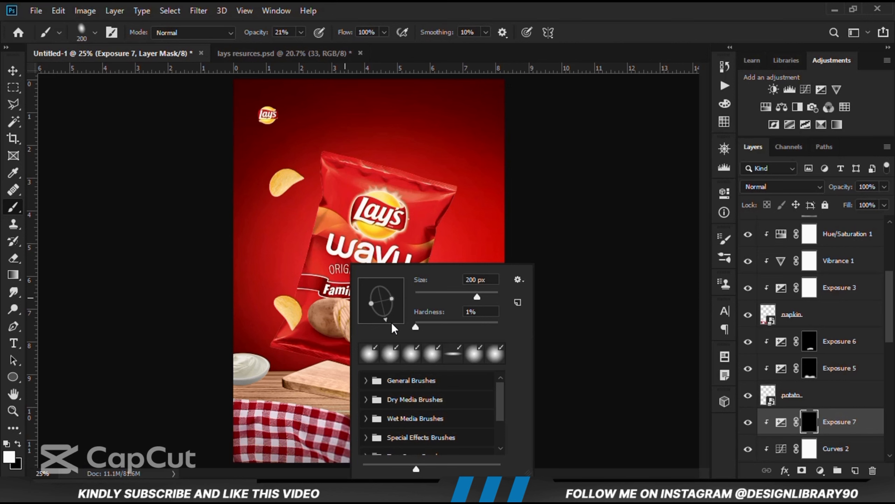
{"action": "left_click", "coordinate": [629, 27]}
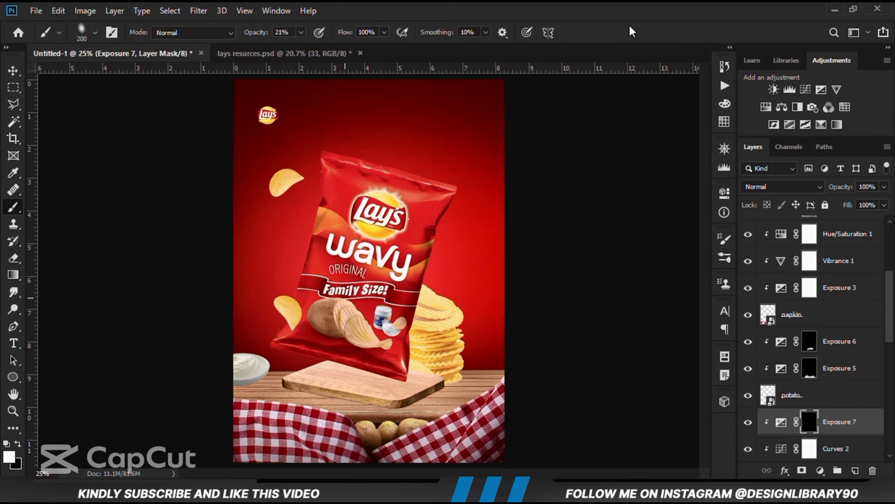
{"action": "left_click", "coordinate": [727, 243]}
{"action": "left_click", "coordinate": [594, 278]}
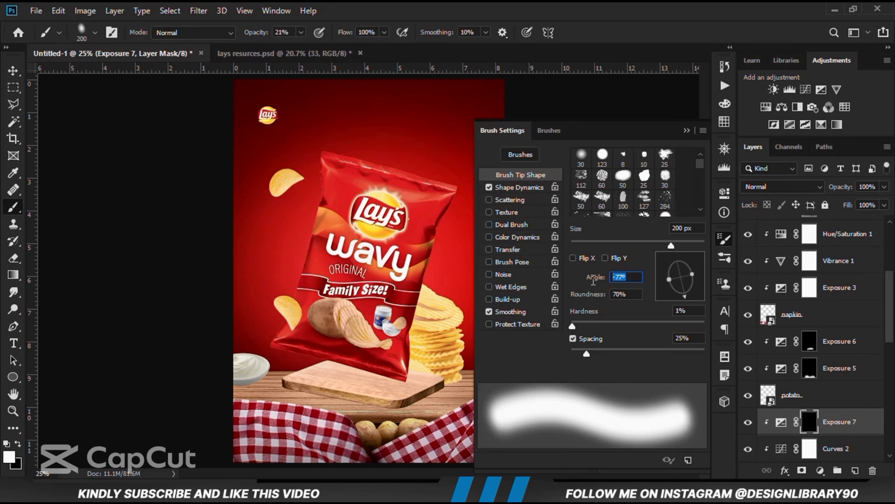
{"action": "type", "text": "0"}
{"action": "key", "text": "Tab"}
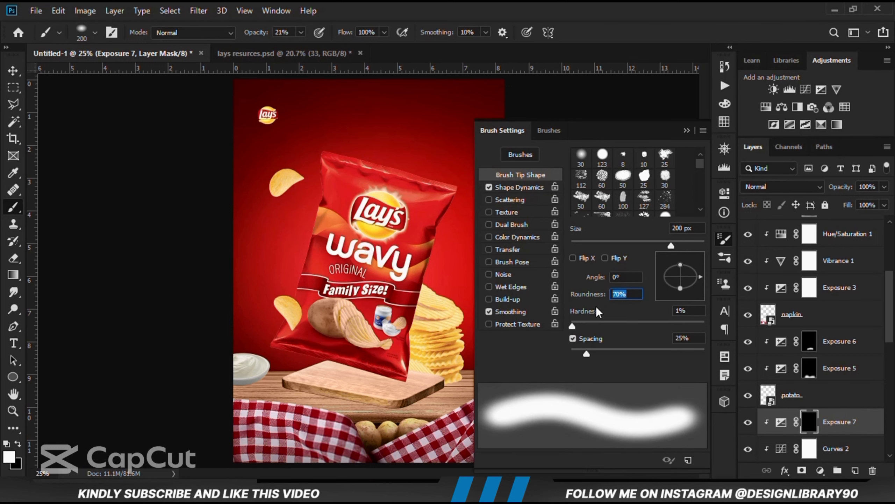
{"action": "type", "text": "15"}
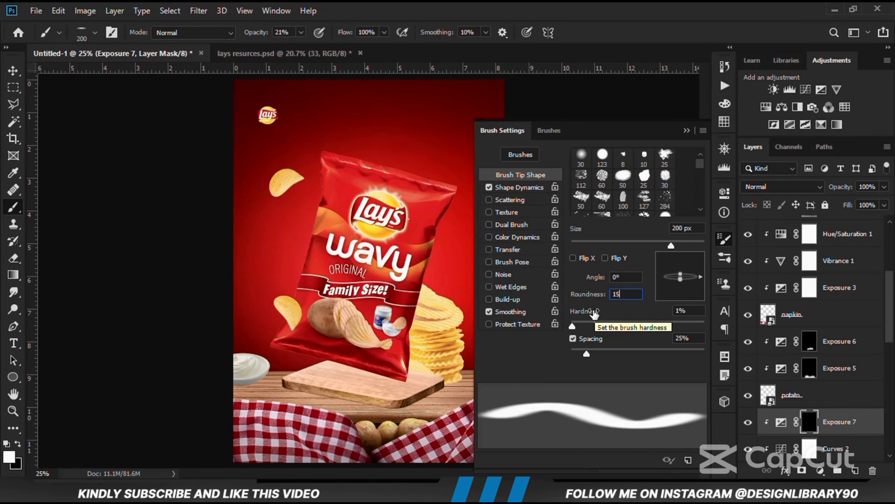
{"action": "left_click", "coordinate": [687, 130]}
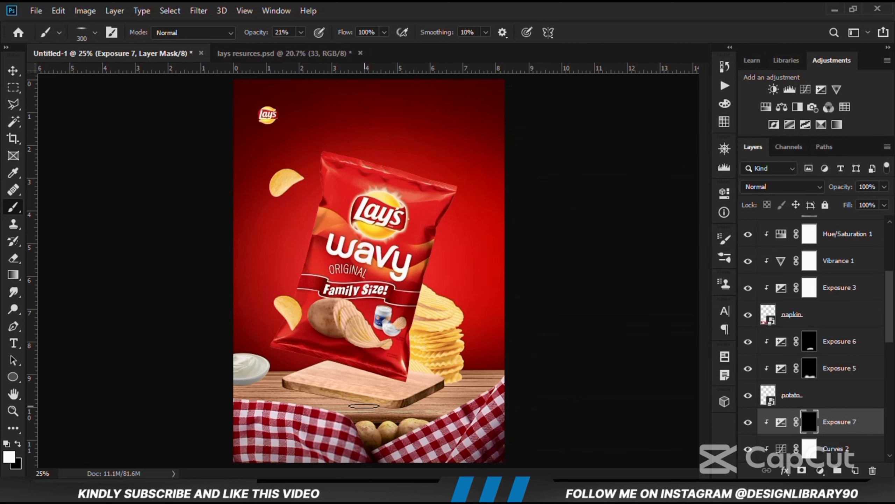
Paint shadow across the cutting board on the Exposure mask with the flattened white brush at 1000 px and 19% opacity.
{"action": "key", "text": "bracketright"}
{"action": "key", "text": "bracketright"}
{"action": "key", "text": "bracketright"}
{"action": "key", "text": "bracketright"}
{"action": "key", "text": "bracketright"}
{"action": "key", "text": "bracketright"}
{"action": "key", "text": "bracketright"}
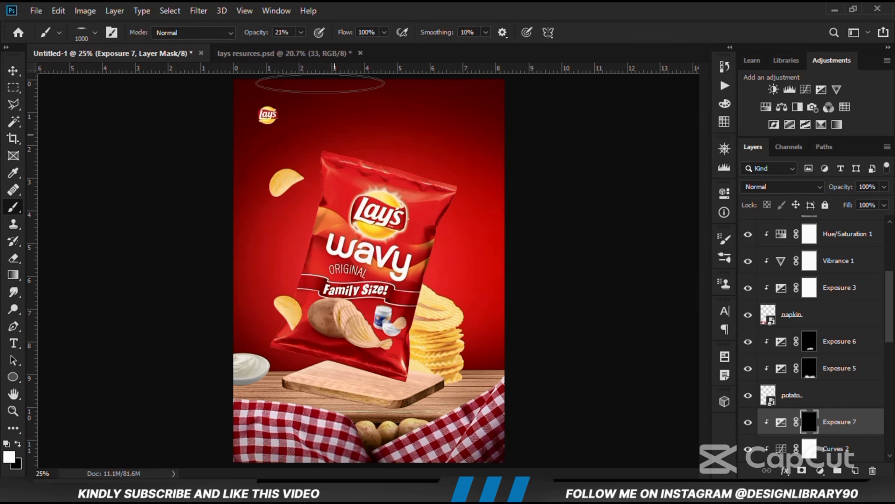
{"action": "left_click", "coordinate": [301, 32]}
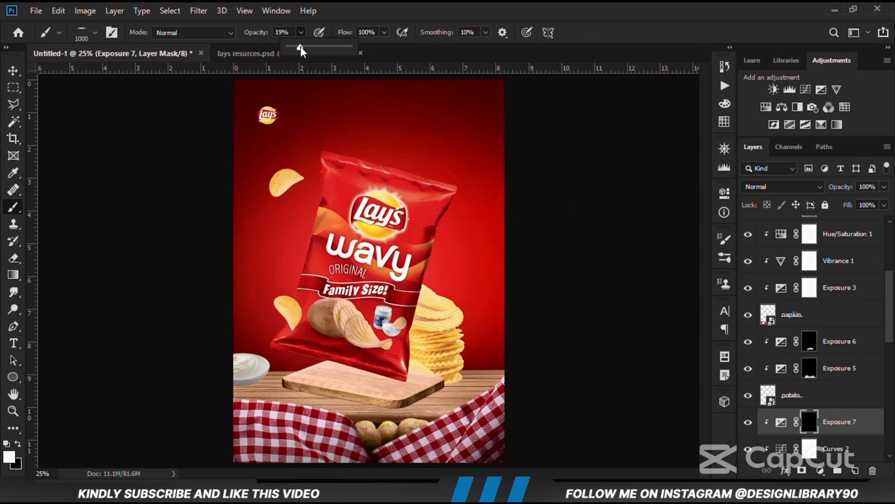
{"action": "left_click", "coordinate": [343, 17]}
{"action": "left_click_drag", "start_coordinate": [316, 380], "coordinate": [392, 392]}
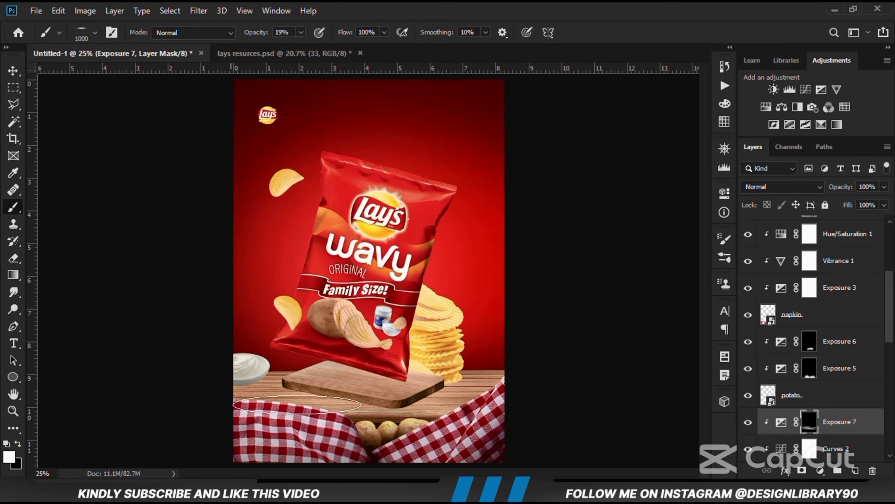
Reduce the board's Exposure layer opacity to 78%, comparing the shadow on and off, and deselect all layers.
{"action": "left_click", "coordinate": [747, 423]}
{"action": "left_click", "coordinate": [745, 423]}
{"action": "left_click_drag", "start_coordinate": [884, 186], "coordinate": [883, 209]}
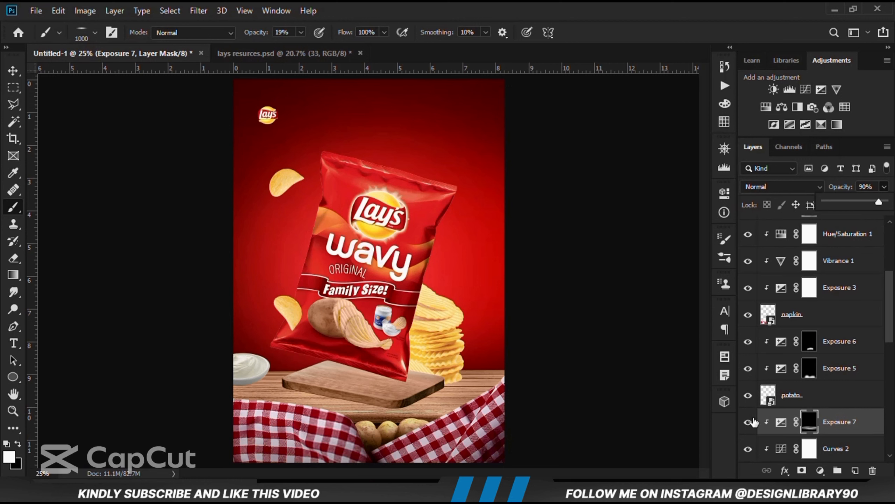
{"action": "left_click", "coordinate": [747, 421]}
{"action": "left_click", "coordinate": [748, 422]}
{"action": "left_click_drag", "start_coordinate": [867, 201], "coordinate": [872, 202]}
{"action": "left_click", "coordinate": [746, 423]}
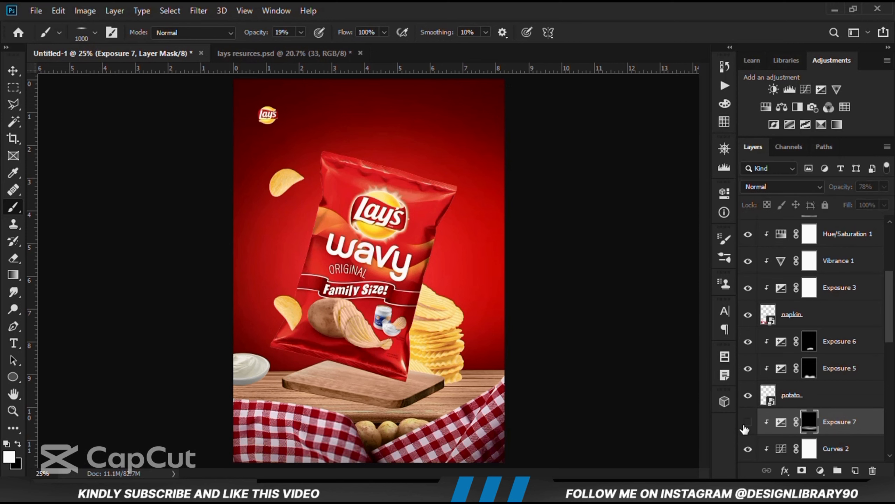
{"action": "left_click", "coordinate": [748, 422]}
{"action": "left_click_drag", "start_coordinate": [13, 70], "coordinate": [61, 81]}
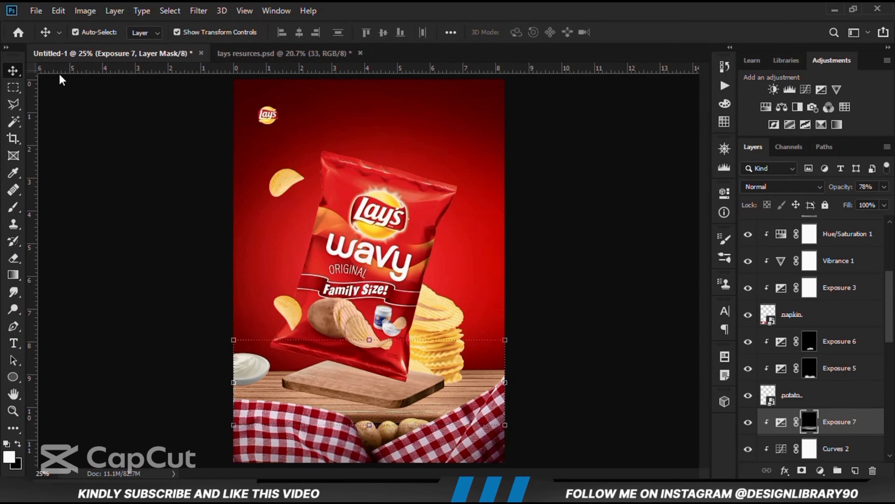
{"action": "left_click", "coordinate": [114, 307]}
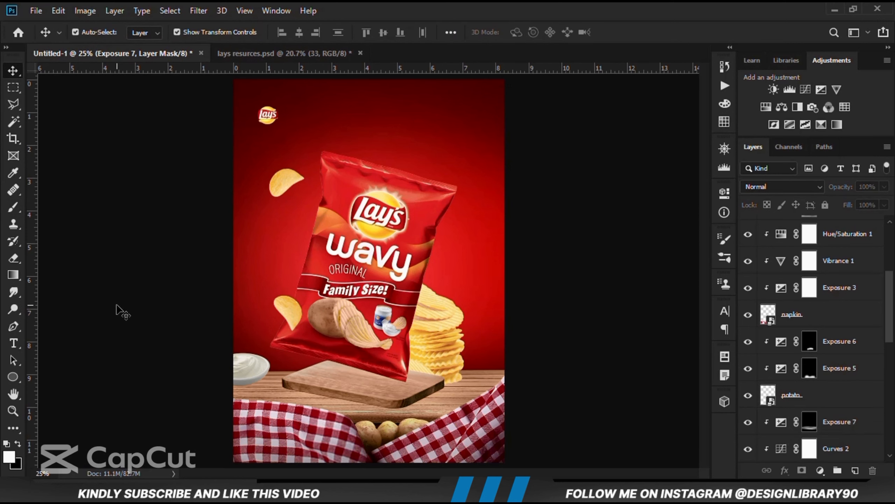
Compare the board with and without its Exposure and Curves adjustments and check the board layer itself.
{"action": "left_click", "coordinate": [402, 415]}
{"action": "scroll", "coordinate": [788, 418], "scroll_direction": "down", "scroll_amount": 2}
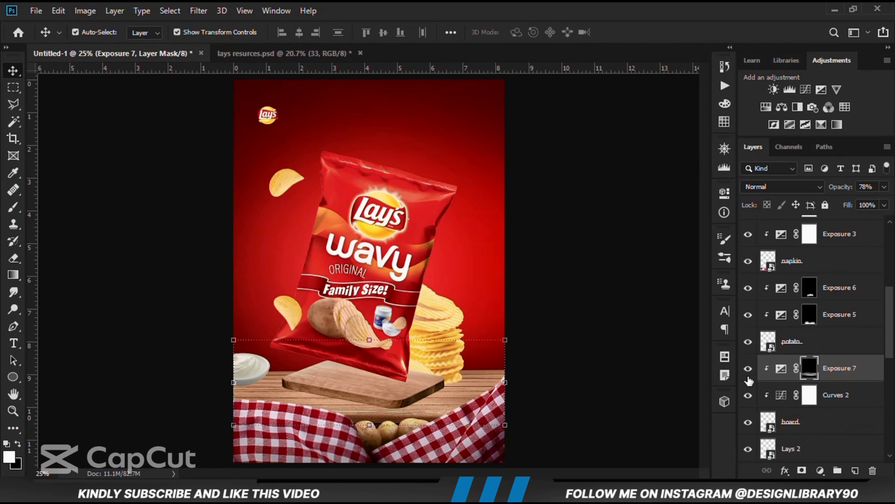
{"action": "left_click", "coordinate": [748, 369]}
{"action": "left_click", "coordinate": [748, 368]}
{"action": "left_click", "coordinate": [748, 394]}
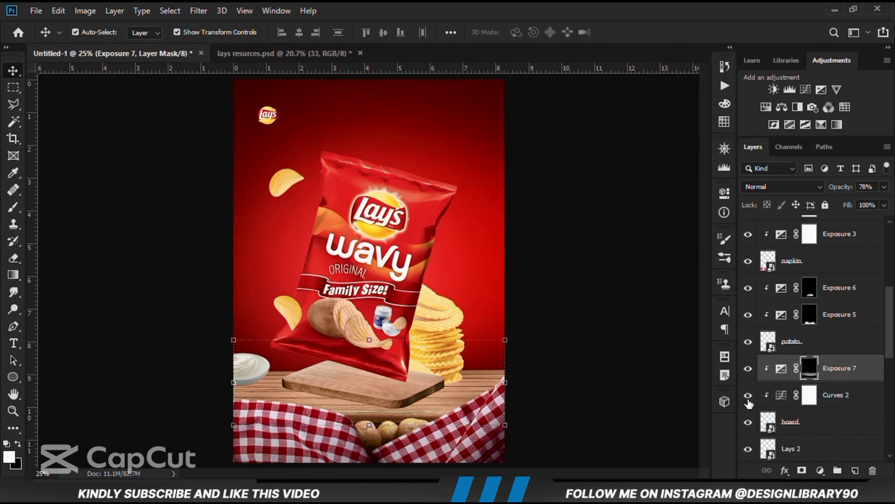
{"action": "left_click", "coordinate": [809, 427]}
{"action": "scroll", "coordinate": [791, 416], "scroll_direction": "down", "scroll_amount": 3}
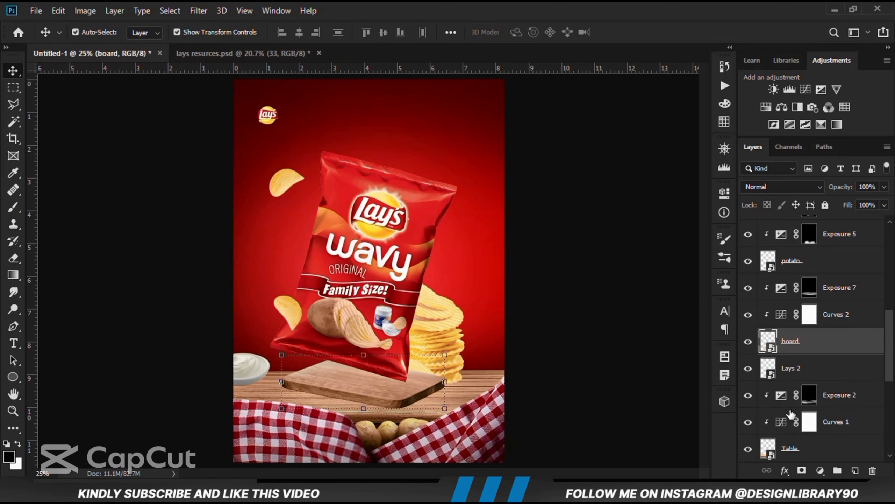
{"action": "left_click", "coordinate": [748, 342]}
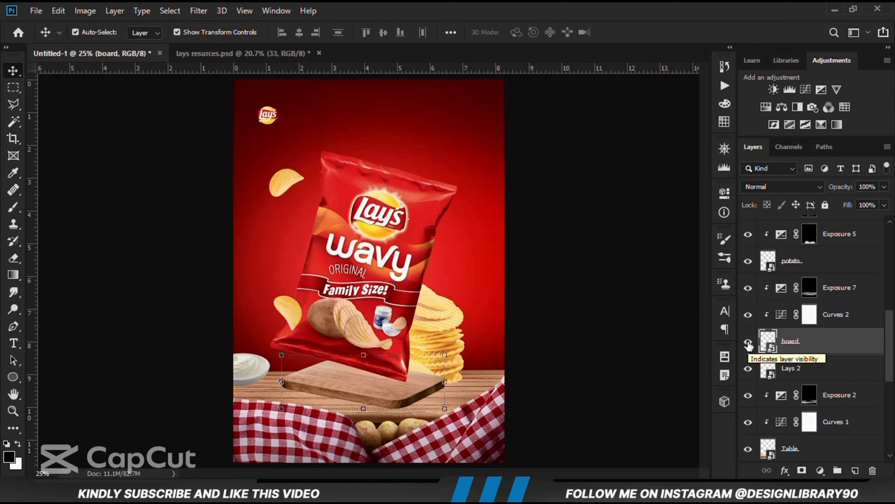
Add a new layer above Lays 2 and outline a cast-shadow shape around the cutting board with the Polygonal Lasso.
{"action": "left_click", "coordinate": [812, 375]}
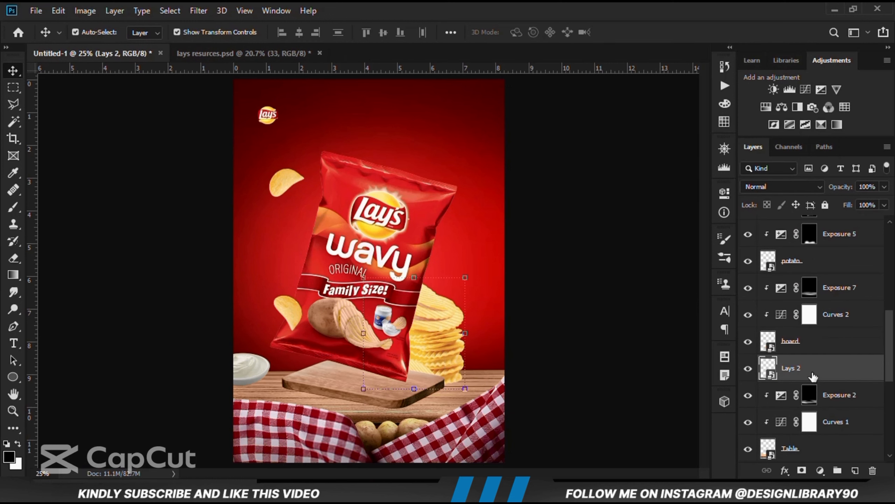
{"action": "left_click", "coordinate": [855, 470]}
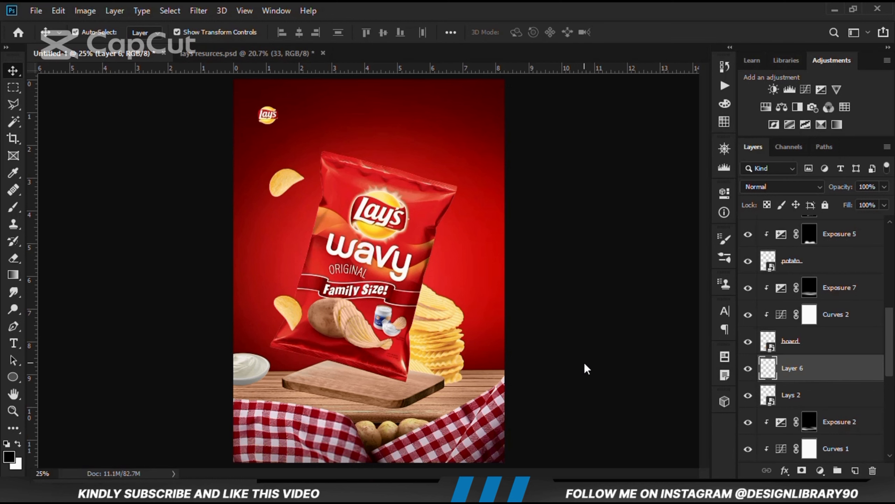
{"action": "right_click", "coordinate": [13, 104]}
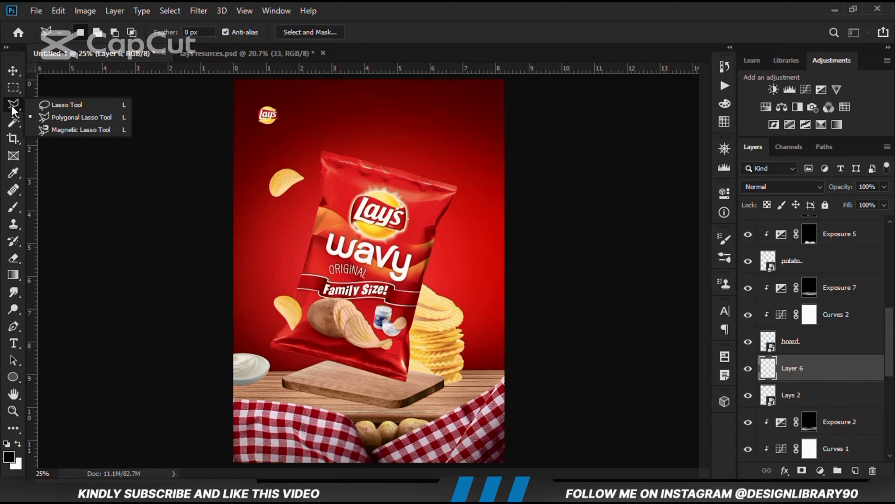
{"action": "left_click", "coordinate": [65, 116]}
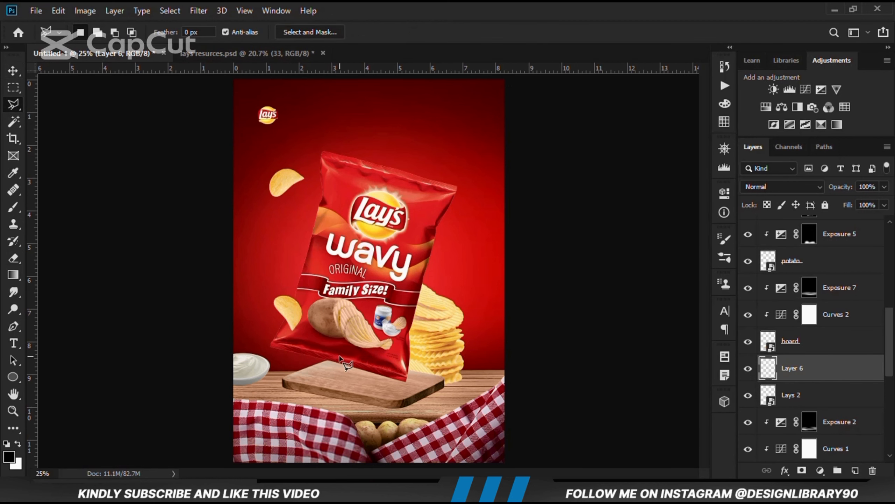
{"action": "left_click", "coordinate": [443, 386]}
{"action": "scroll", "coordinate": [422, 424], "scroll_direction": "up", "scroll_amount": 1}
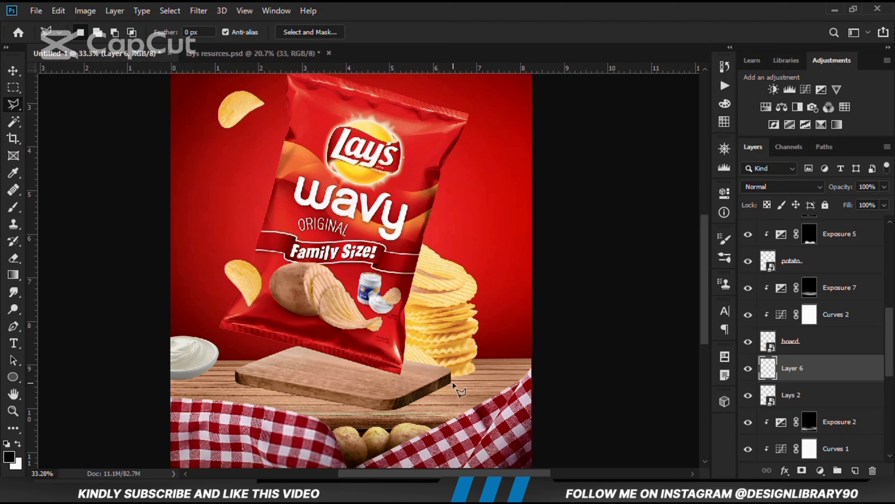
{"action": "left_click", "coordinate": [455, 381]}
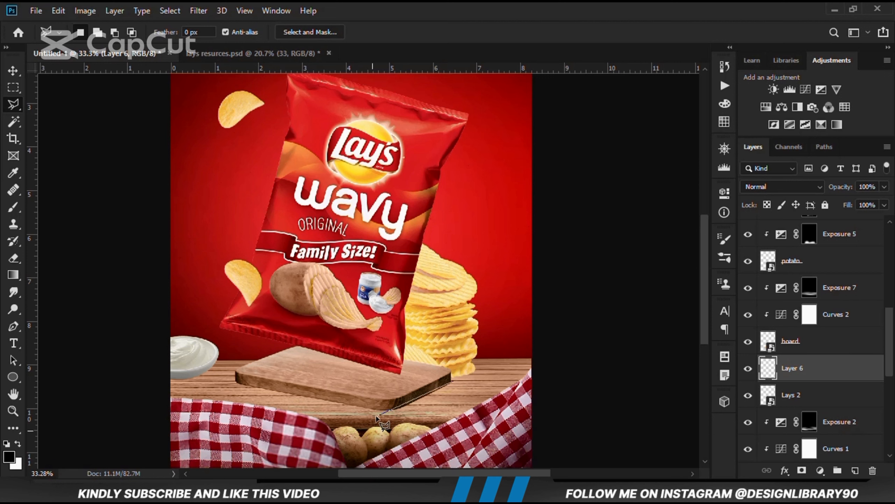
{"action": "left_click", "coordinate": [396, 410]}
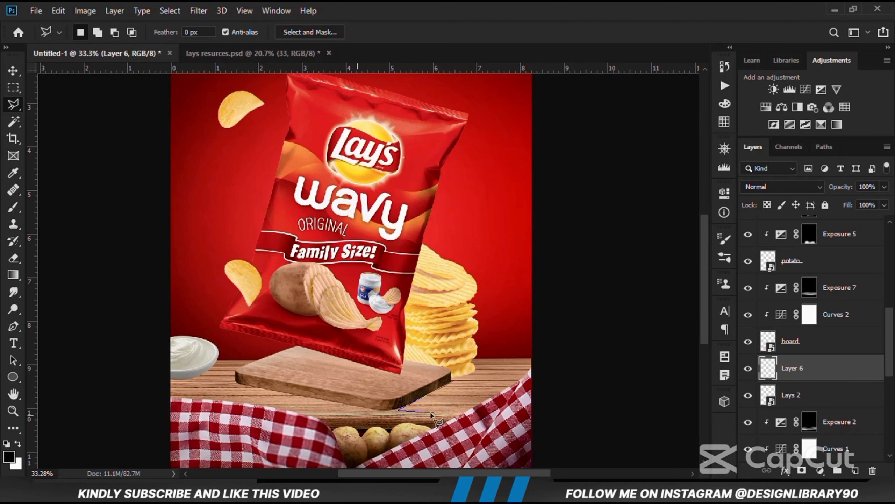
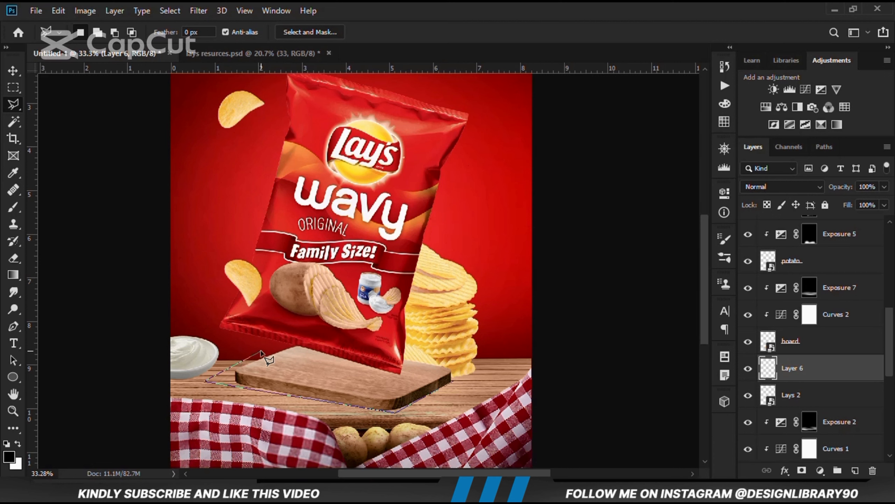
{"action": "left_click", "coordinate": [451, 382]}
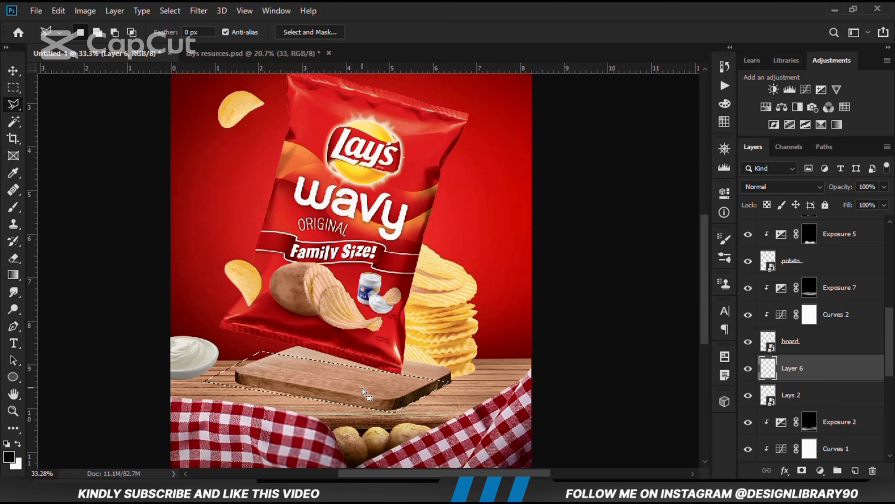
Fill the shadow selection with the black foreground color in Normal mode at 100% opacity and deselect it.
{"action": "right_click", "coordinate": [334, 152]}
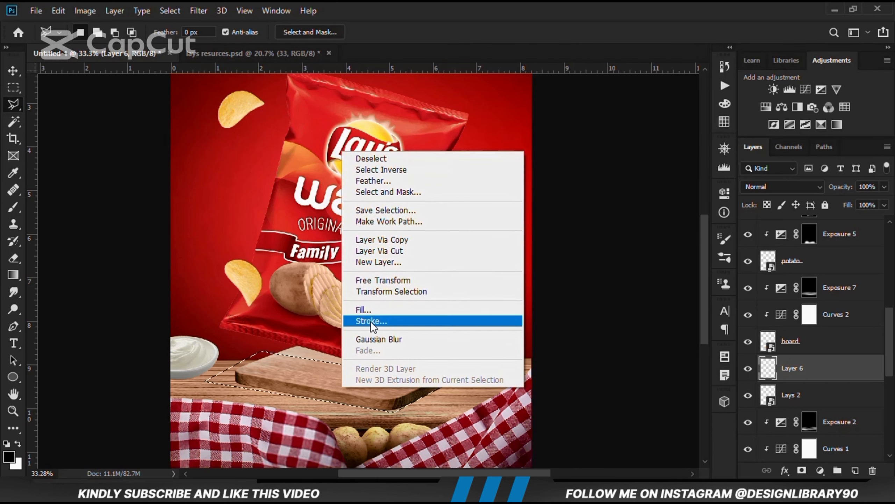
{"action": "left_click", "coordinate": [372, 311]}
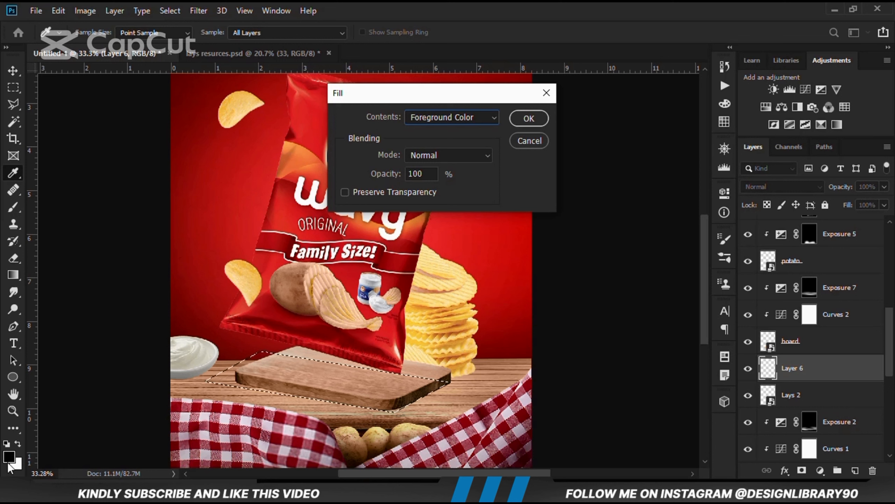
{"action": "left_click", "coordinate": [529, 118]}
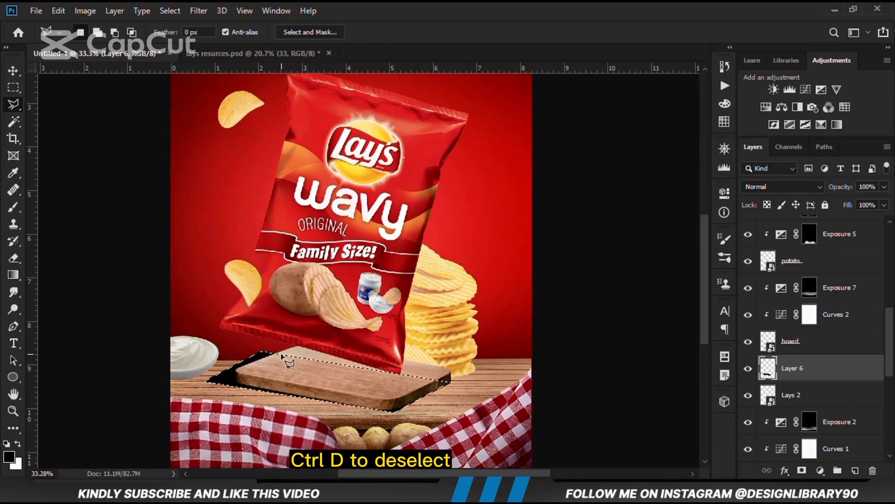
{"action": "key", "text": "ctrl+d"}
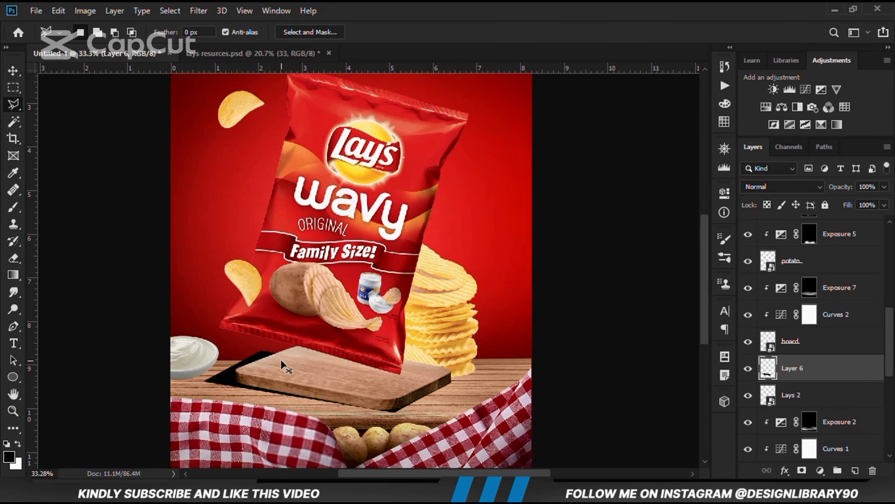
Compare the board's shadow layer on and off and convert it to a smart object.
{"action": "left_click", "coordinate": [15, 71]}
{"action": "left_click", "coordinate": [748, 368]}
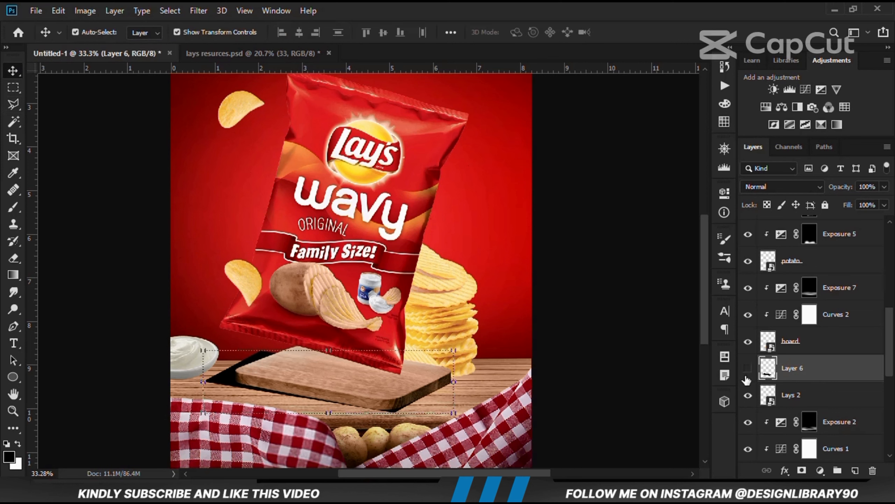
{"action": "left_click", "coordinate": [746, 376]}
{"action": "right_click", "coordinate": [789, 377]}
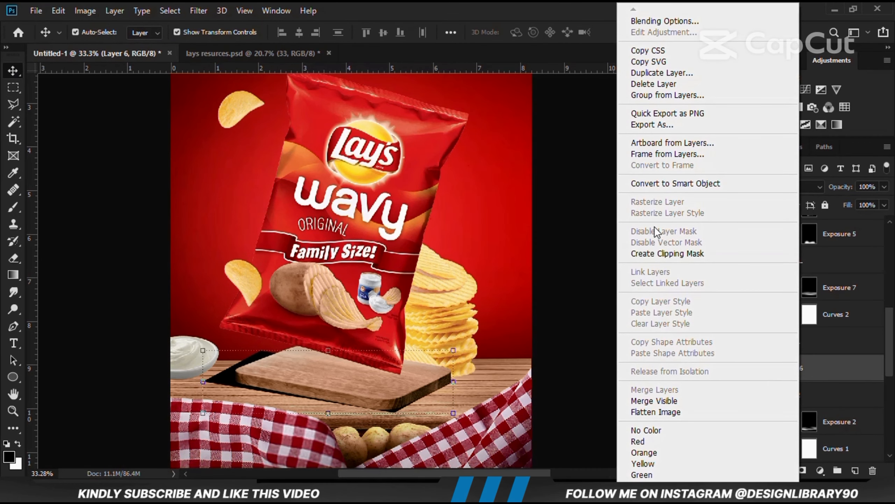
{"action": "left_click", "coordinate": [675, 183]}
Apply a Perspective transform to the board's shadow that stretches its left side taller.
{"action": "key", "text": "ctrl+t"}
{"action": "right_click", "coordinate": [225, 362]}
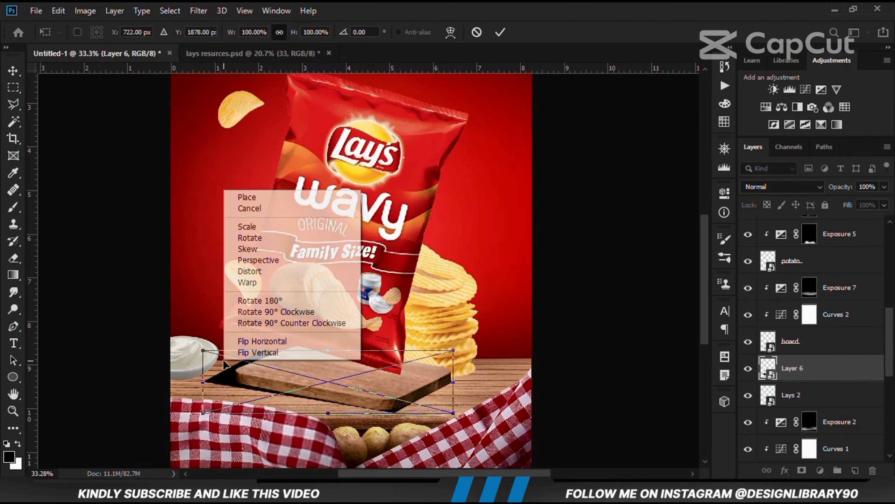
{"action": "left_click", "coordinate": [261, 260]}
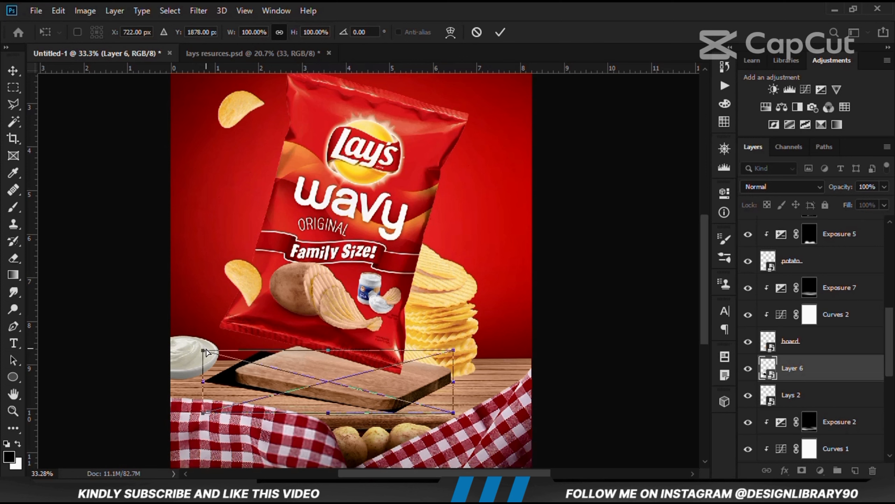
{"action": "mouse_move", "coordinate": [206, 352]}
{"action": "left_mouse_down"}
{"action": "mouse_move", "coordinate": [220, 340]}
{"action": "mouse_move", "coordinate": [208, 341]}
{"action": "left_mouse_up"}
Distort the board's shadow by moving its upper-right corner outward and its lower-right corner inward, and apply the transform.
{"action": "right_click", "coordinate": [411, 395]}
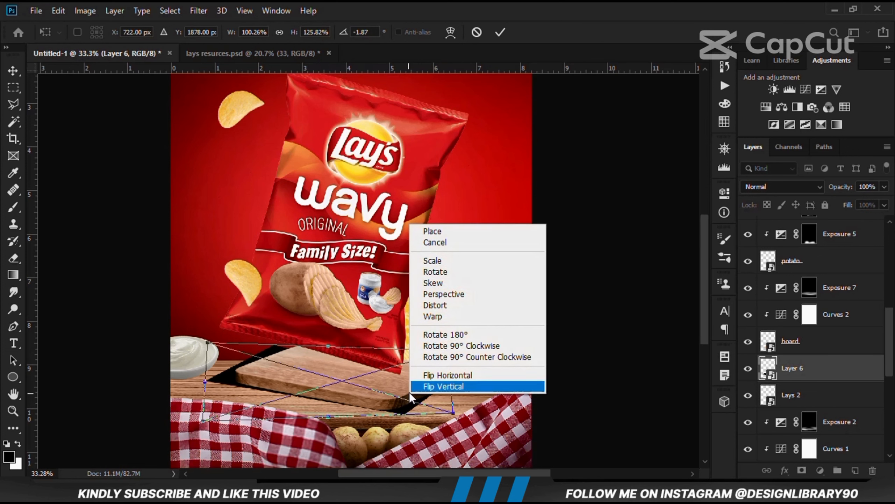
{"action": "left_click", "coordinate": [445, 308]}
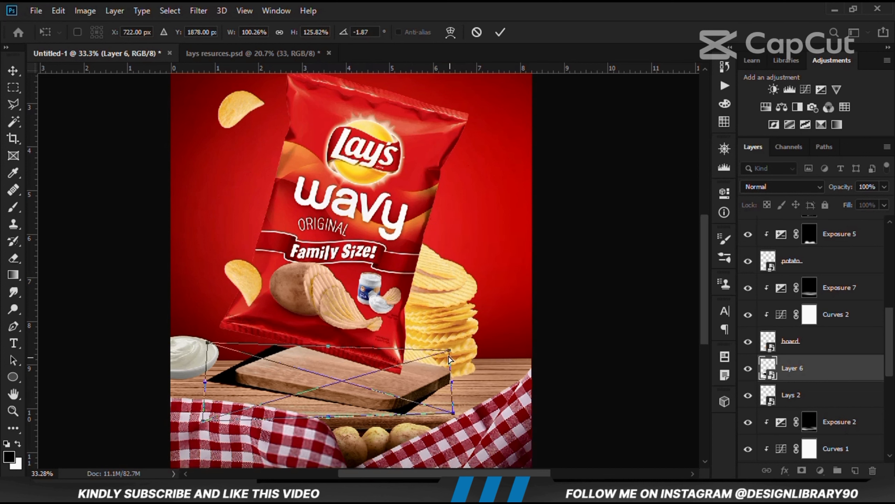
{"action": "left_click_drag", "start_coordinate": [449, 354], "coordinate": [460, 352]}
{"action": "left_click_drag", "start_coordinate": [454, 413], "coordinate": [446, 413]}
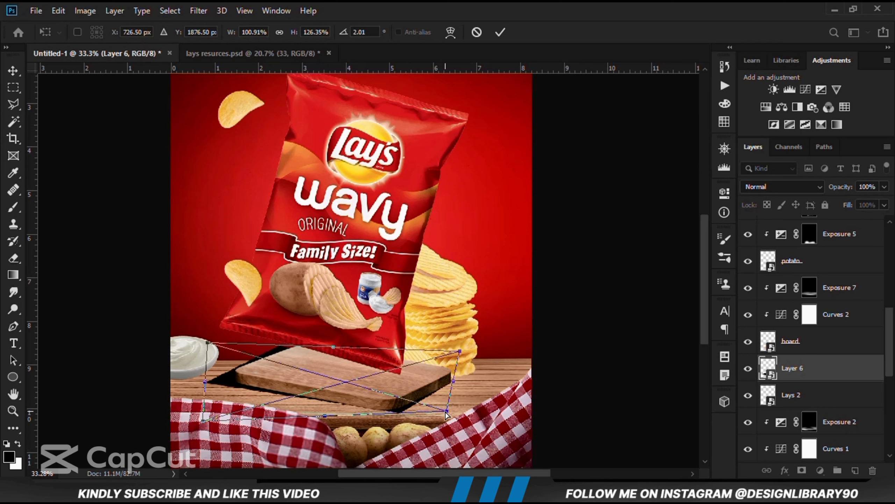
{"action": "left_click", "coordinate": [501, 33]}
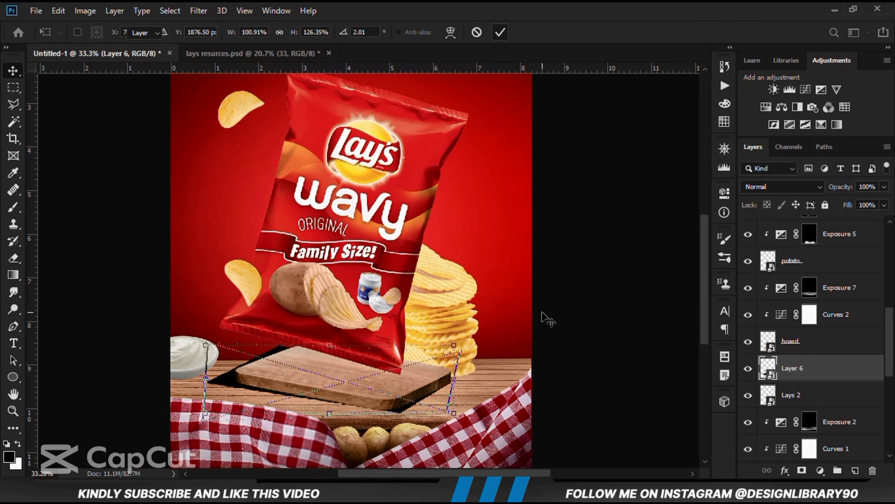
Warp the shadow's lower edge downward beneath the cutting board's front corner and apply the warp.
{"action": "left_click", "coordinate": [369, 408]}
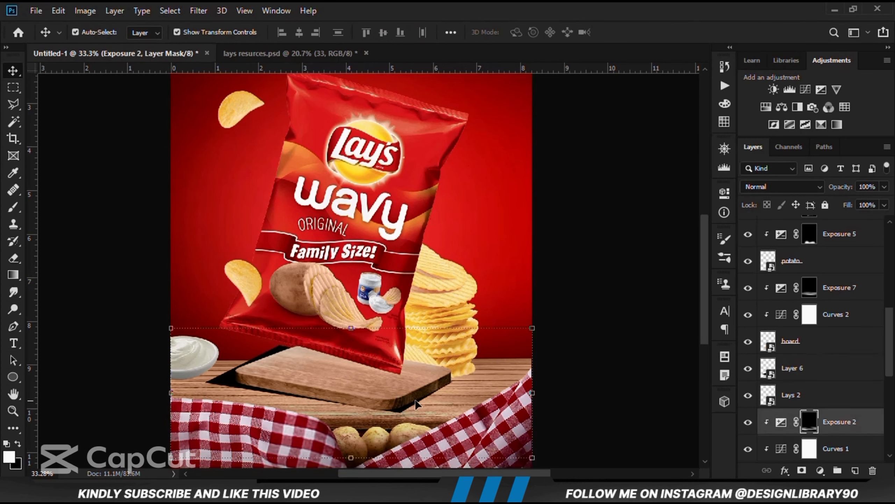
{"action": "left_click", "coordinate": [230, 381]}
{"action": "key", "text": "ctrl+t"}
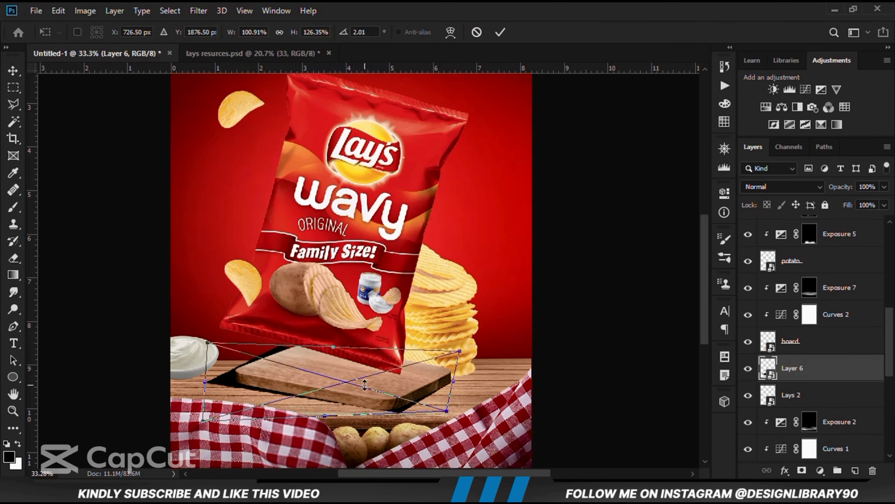
{"action": "right_click", "coordinate": [363, 394]}
{"action": "left_click", "coordinate": [410, 305]}
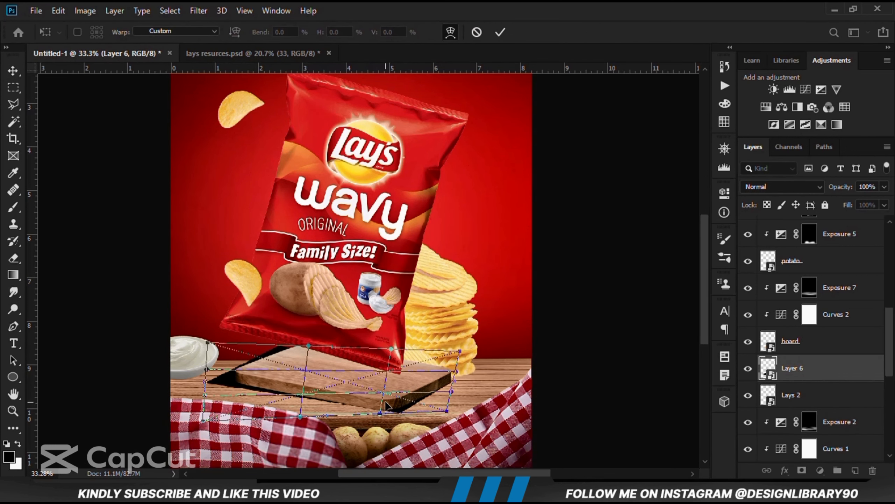
{"action": "left_click_drag", "start_coordinate": [386, 406], "coordinate": [390, 401]}
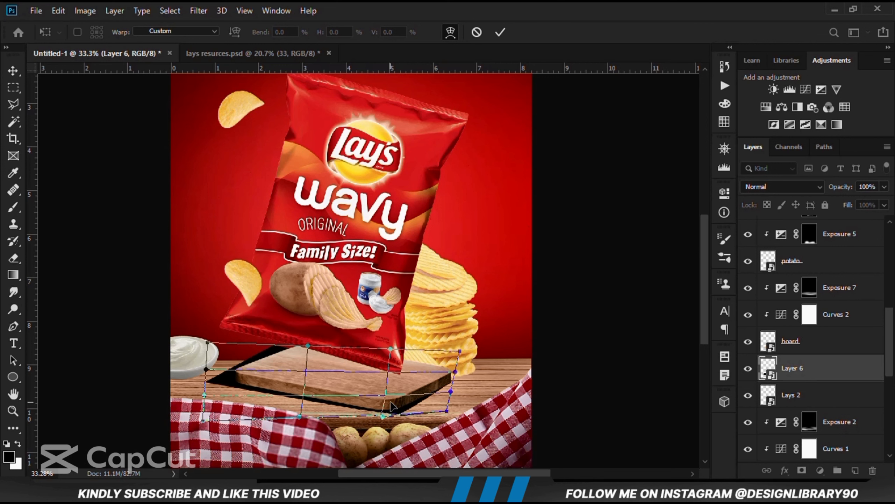
{"action": "left_click", "coordinate": [501, 32]}
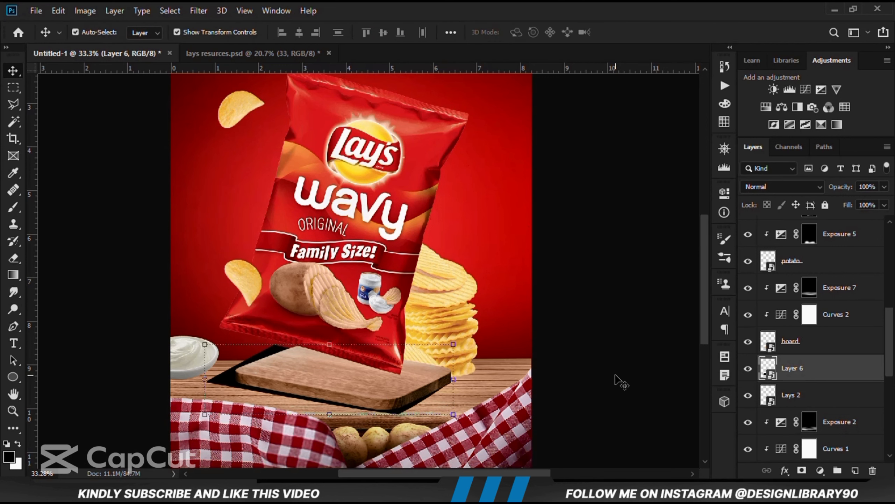
Transform the board's shadow again to adjust its lower-right corner.
{"action": "key", "text": "ctrl+t"}
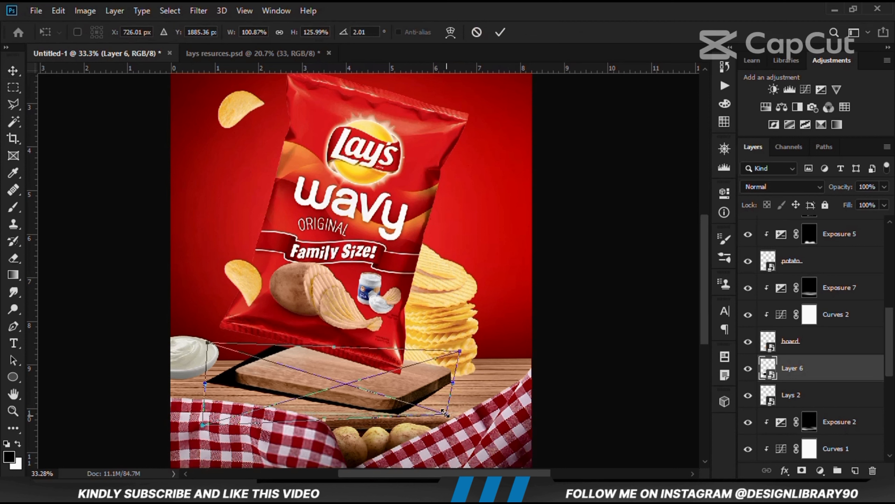
{"action": "right_click", "coordinate": [446, 417]}
{"action": "left_click", "coordinate": [477, 322]}
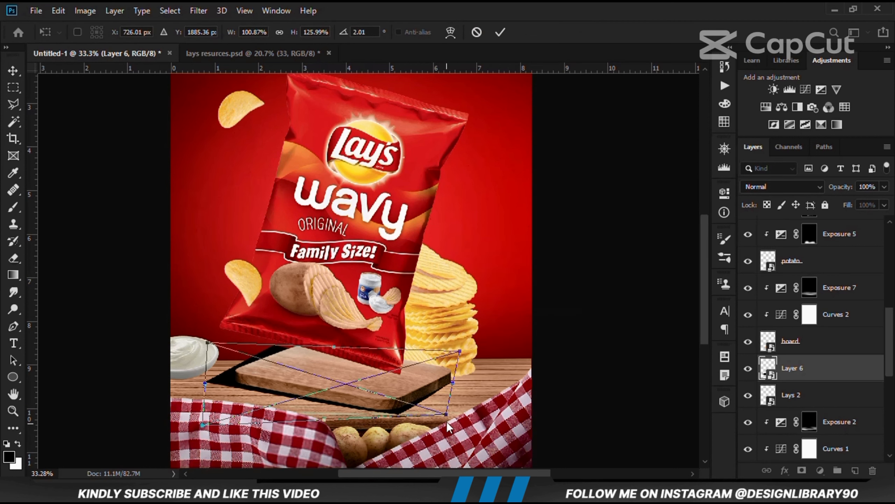
Finish distorting the black shadow shape beneath the cutting board so its corners fit the board, and apply the transform.
{"action": "left_click_drag", "start_coordinate": [446, 415], "coordinate": [444, 412]}
{"action": "scroll", "coordinate": [443, 424], "scroll_direction": "up", "scroll_amount": 2}
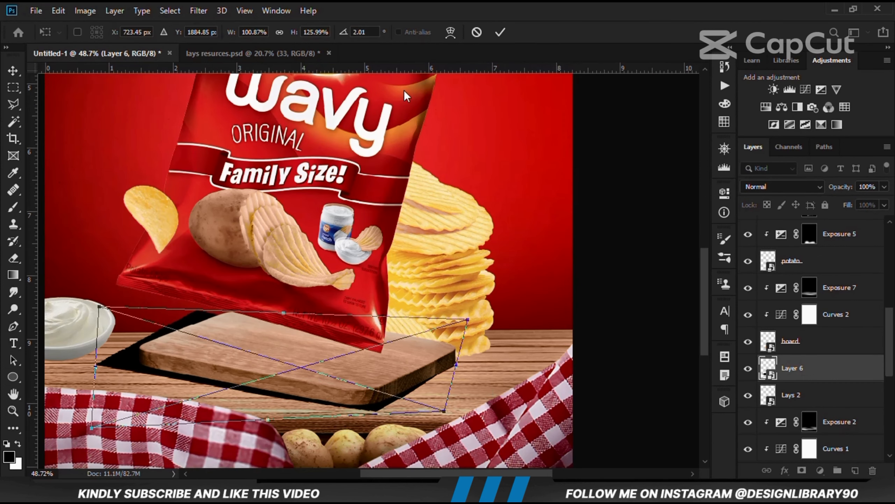
{"action": "left_click_drag", "start_coordinate": [100, 308], "coordinate": [106, 307]}
{"action": "left_click_drag", "start_coordinate": [91, 427], "coordinate": [91, 423]}
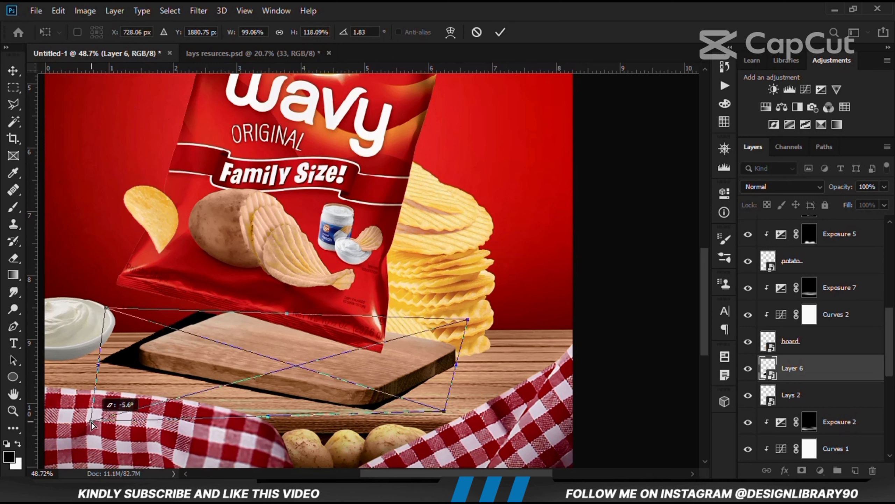
{"action": "left_click", "coordinate": [501, 33]}
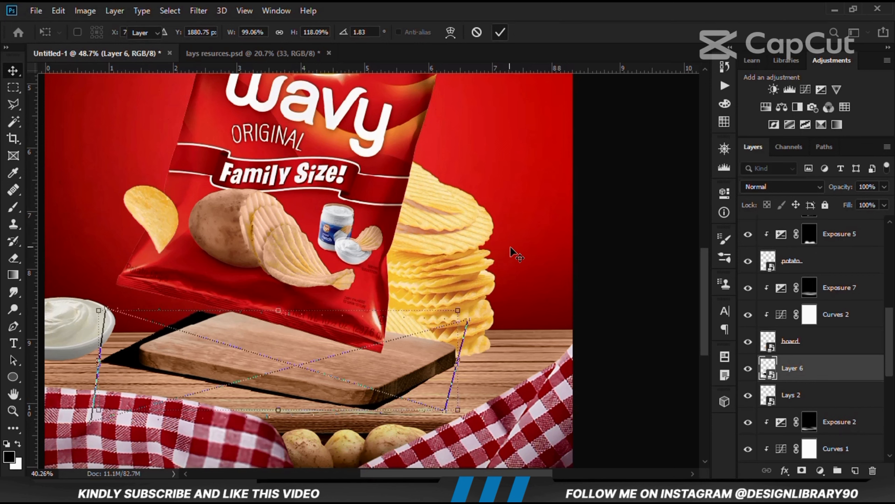
{"action": "scroll", "coordinate": [511, 248], "scroll_direction": "down", "scroll_amount": 1}
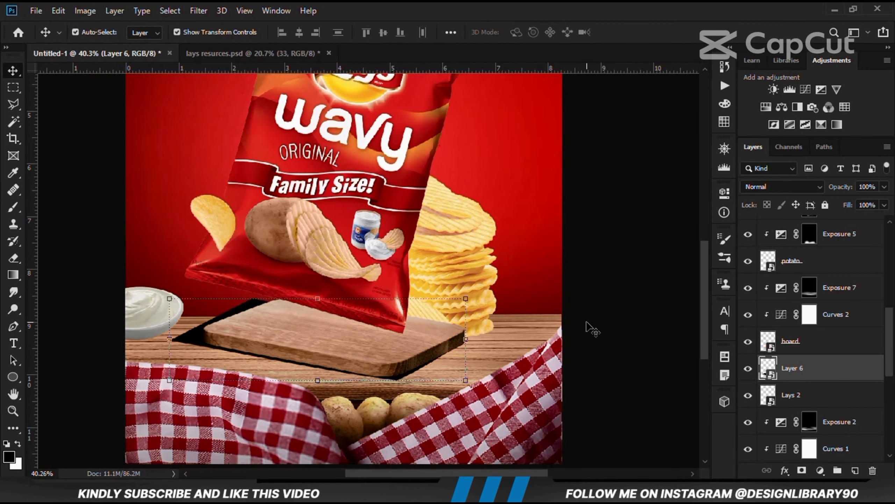
{"action": "scroll", "coordinate": [591, 326], "scroll_direction": "down", "scroll_amount": 2}
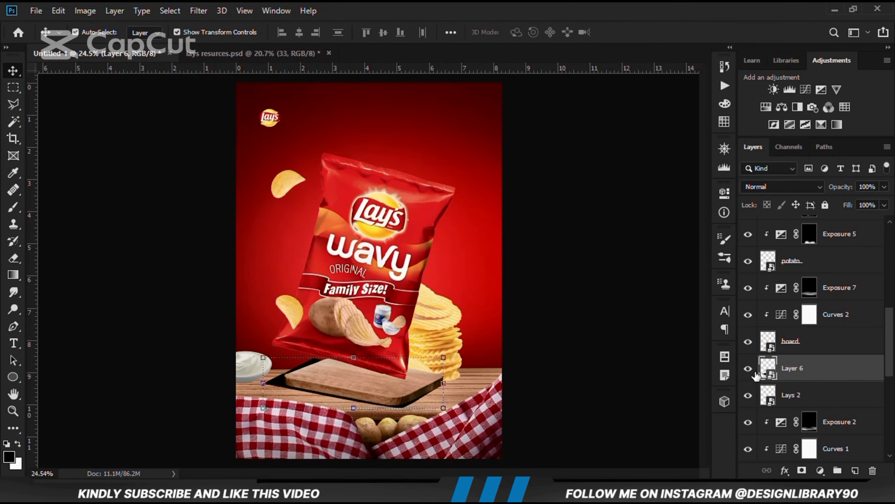
Add a layer mask to Layer 6 and set up the Gradient tool with black and the Foreground to Transparent preset.
{"action": "left_click", "coordinate": [802, 470]}
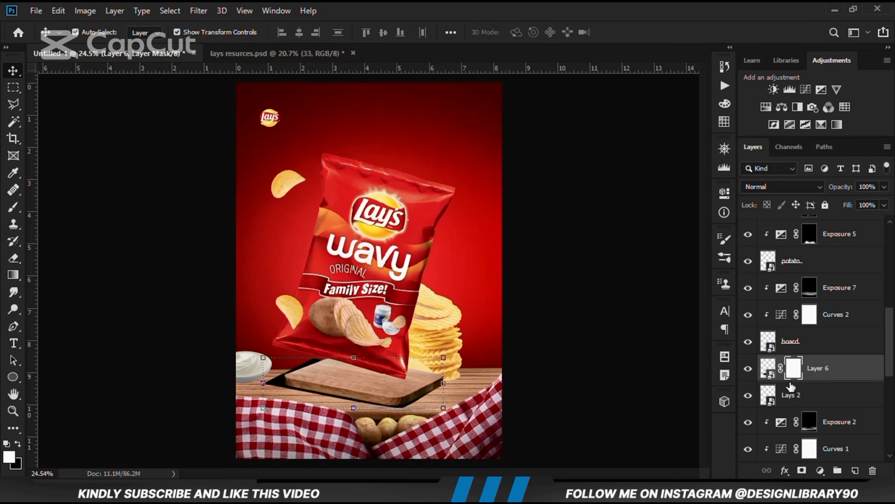
{"action": "left_click", "coordinate": [10, 274]}
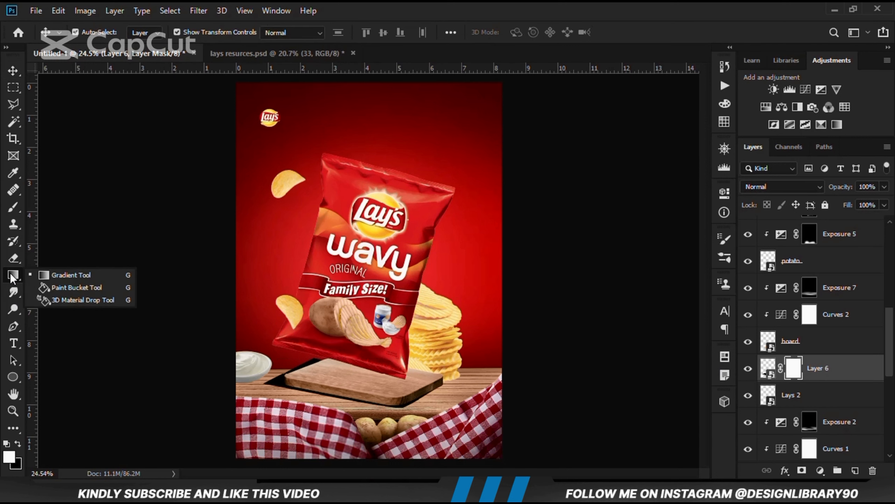
{"action": "right_click", "coordinate": [14, 277]}
{"action": "left_click", "coordinate": [71, 275]}
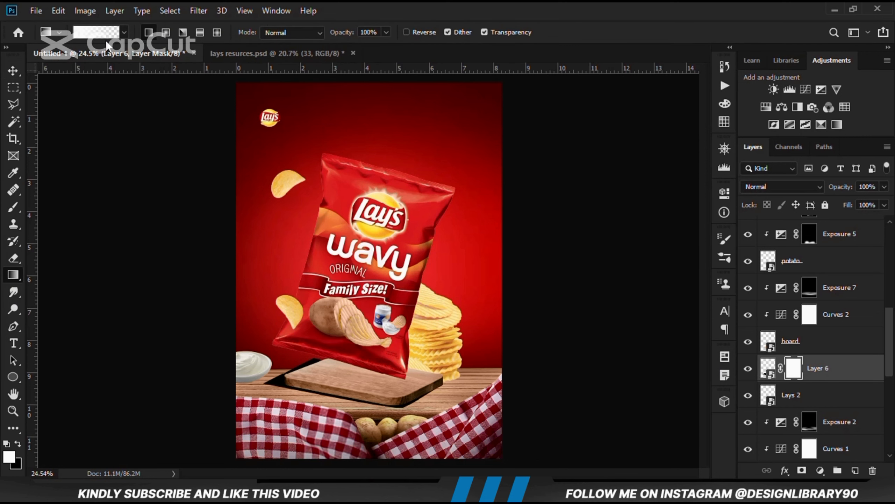
{"action": "left_click", "coordinate": [5, 444]}
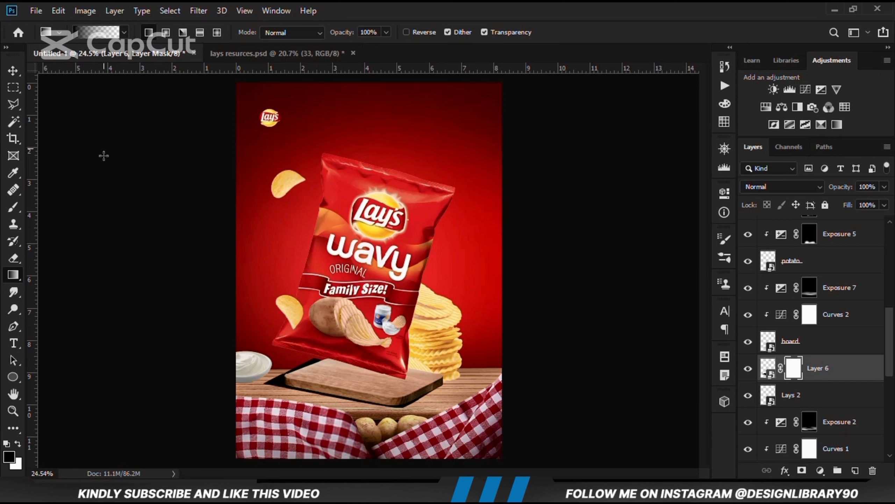
{"action": "left_click", "coordinate": [105, 37]}
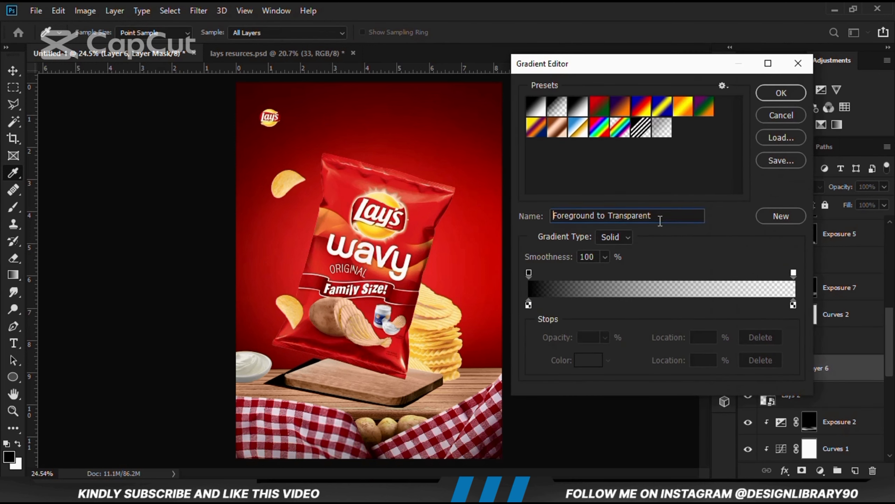
{"action": "left_click", "coordinate": [661, 221]}
{"action": "left_click", "coordinate": [781, 93]}
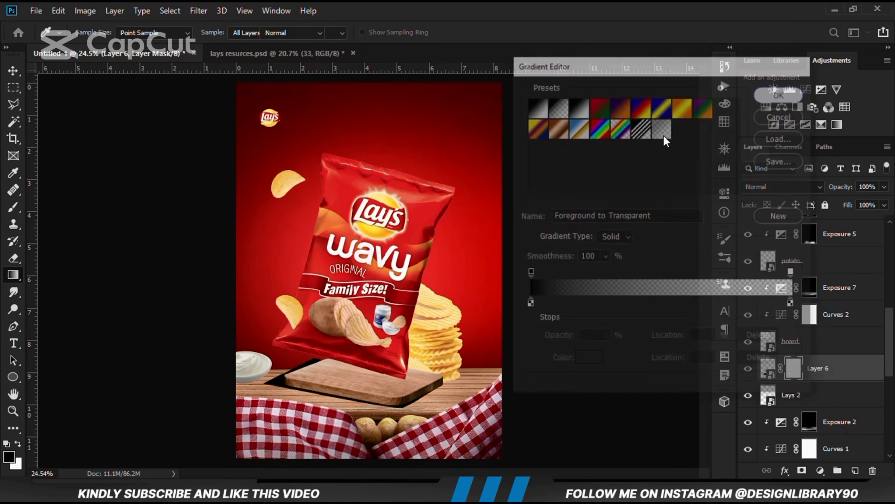
Fade out the shadow beyond the cutting board's back left side with a black gradient on the mask, and target the layer's artwork again.
{"action": "scroll", "coordinate": [283, 376], "scroll_direction": "up", "scroll_amount": 2}
{"action": "mouse_move", "coordinate": [300, 379]}
{"action": "left_mouse_down"}
{"action": "mouse_move", "coordinate": [286, 375]}
{"action": "mouse_move", "coordinate": [312, 358]}
{"action": "mouse_move", "coordinate": [323, 370]}
{"action": "mouse_move", "coordinate": [314, 377]}
{"action": "mouse_move", "coordinate": [316, 368]}
{"action": "mouse_move", "coordinate": [338, 373]}
{"action": "left_mouse_up"}
{"action": "key", "text": "ctrl+z"}
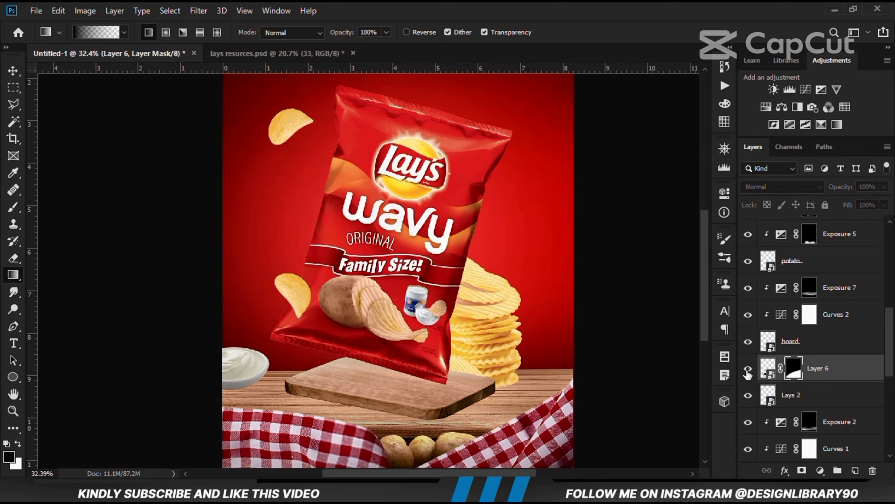
{"action": "left_click", "coordinate": [769, 373]}
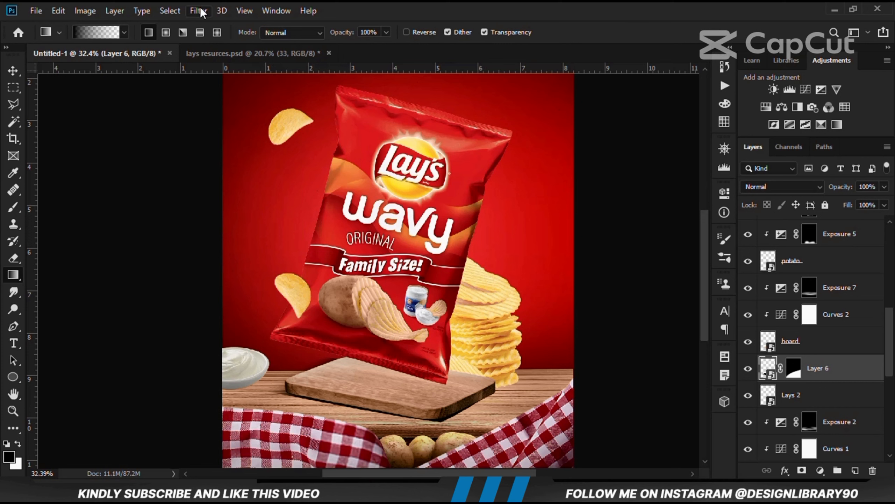
{"action": "left_click", "coordinate": [200, 10]}
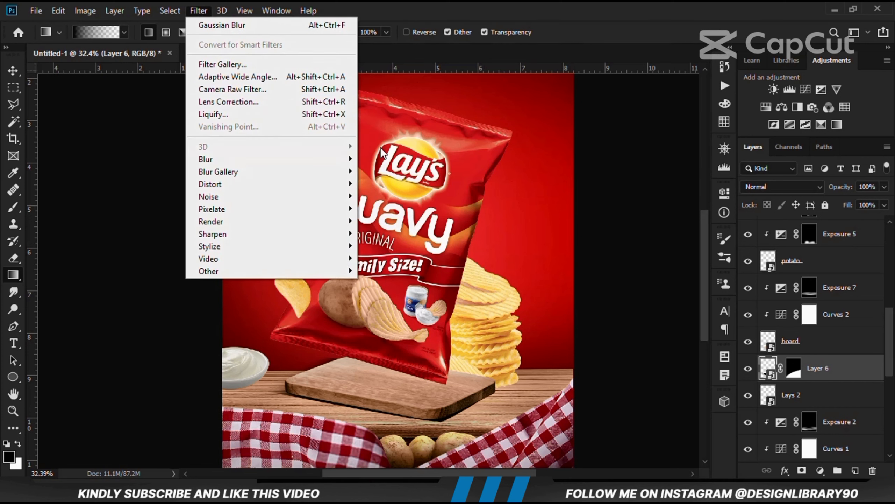
{"action": "mouse_move", "coordinate": [349, 159]}
{"action": "left_click", "coordinate": [384, 196]}
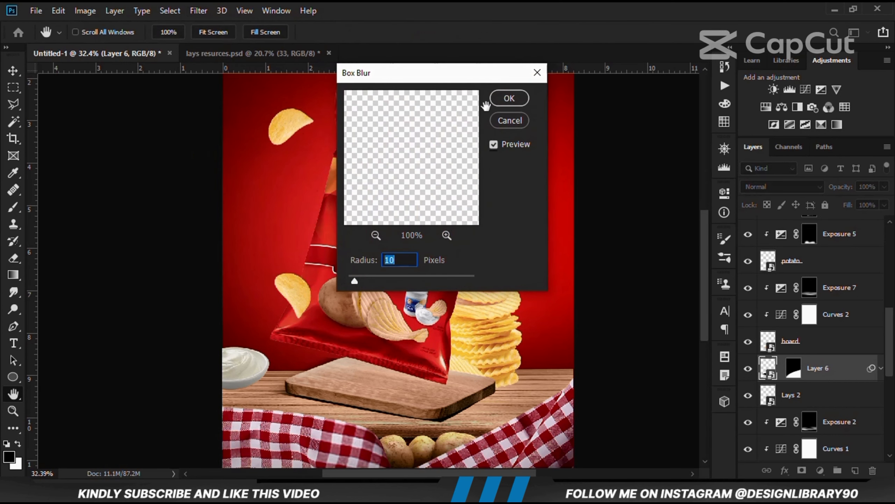
{"action": "left_click", "coordinate": [543, 79]}
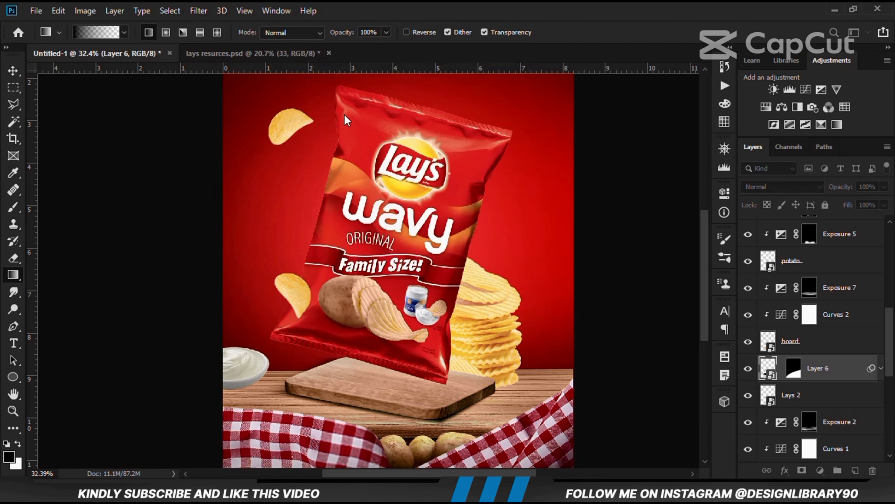
Apply a Gaussian Blur with a 4-pixel radius to the cutting board's shadow on Layer 6.
{"action": "left_click", "coordinate": [177, 10]}
{"action": "mouse_move", "coordinate": [198, 11]}
{"action": "mouse_move", "coordinate": [237, 159]}
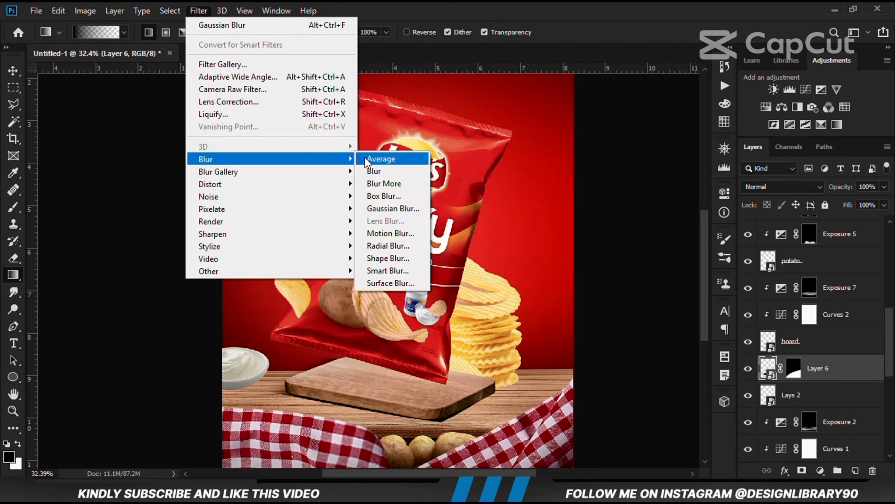
{"action": "left_click", "coordinate": [387, 208]}
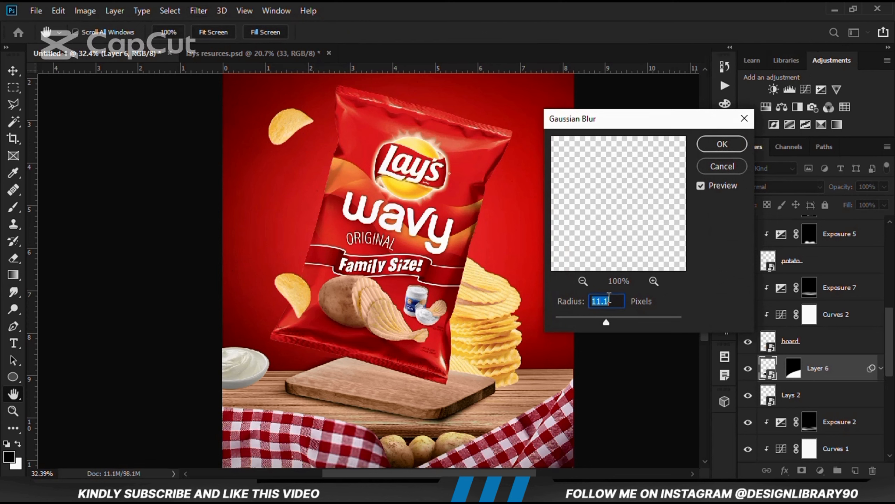
{"action": "type", "text": "4"}
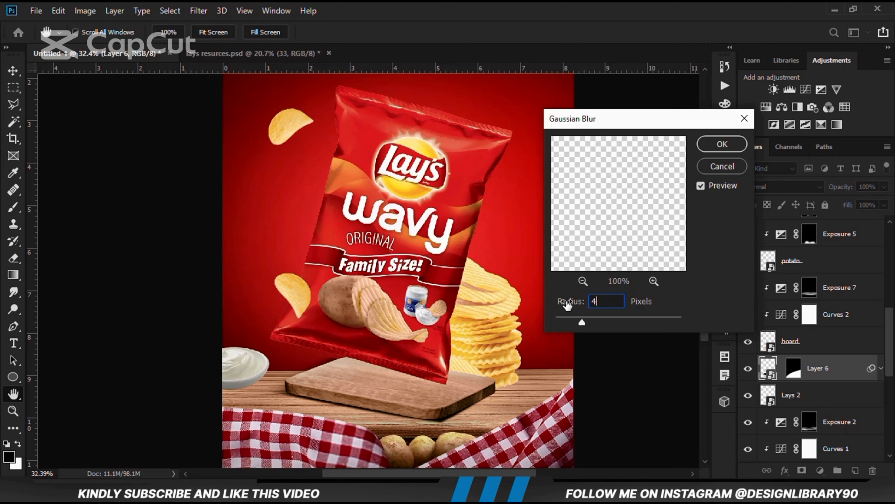
{"action": "left_click", "coordinate": [704, 148]}
{"action": "key", "text": "g"}
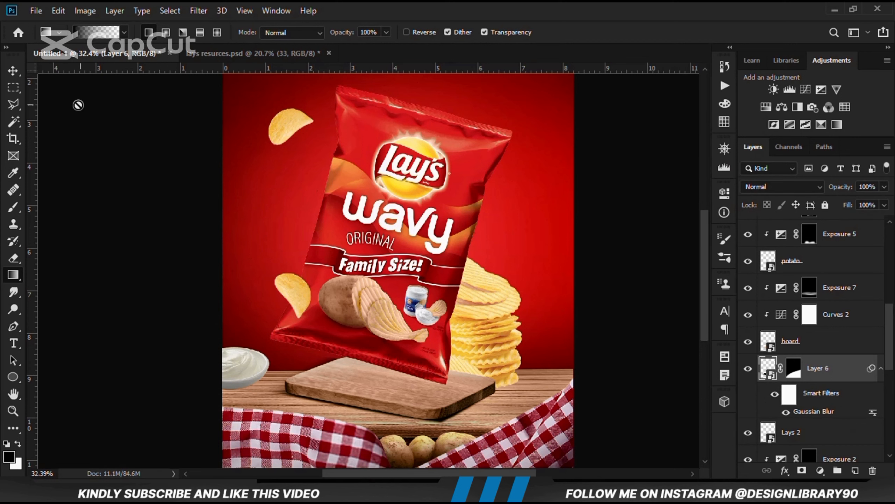
Compare the image with the board's shadow hidden and shown, and lower Layer 6's opacity to 75%.
{"action": "left_click", "coordinate": [13, 71]}
{"action": "left_click", "coordinate": [748, 368]}
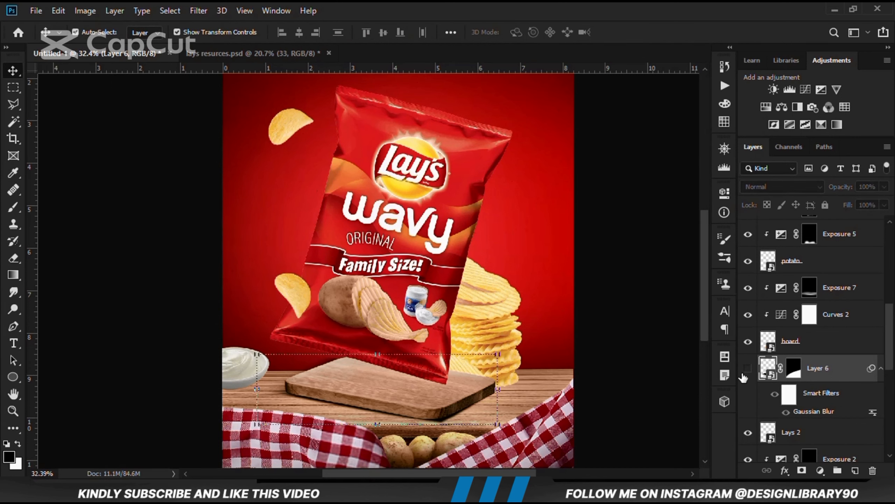
{"action": "left_click", "coordinate": [748, 367]}
{"action": "left_click", "coordinate": [884, 186]}
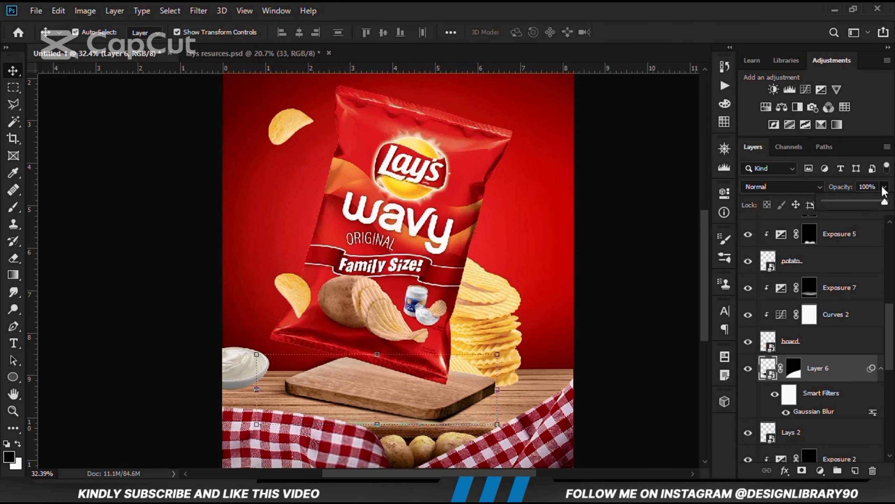
{"action": "left_click_drag", "start_coordinate": [886, 201], "coordinate": [875, 201]}
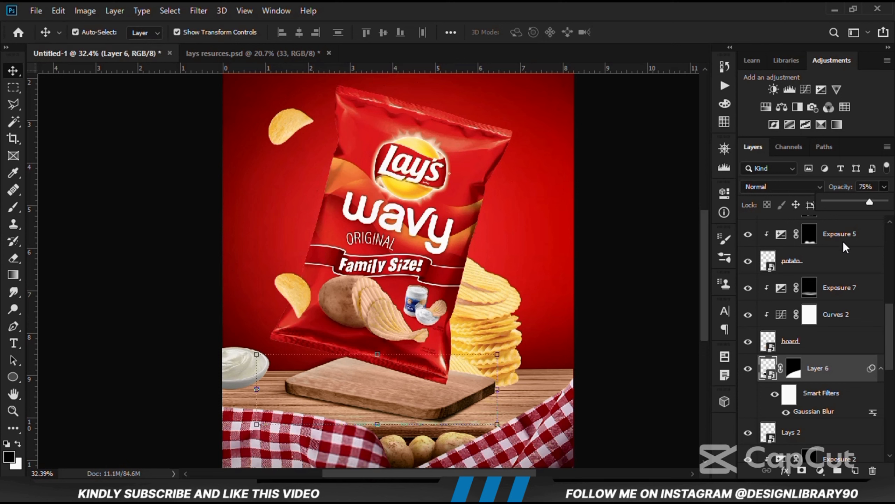
{"action": "left_click", "coordinate": [821, 377]}
Target Layer 6's mask and set up the Brush tool with a soft, fully round tip reduced to size 200.
{"action": "left_click", "coordinate": [795, 368]}
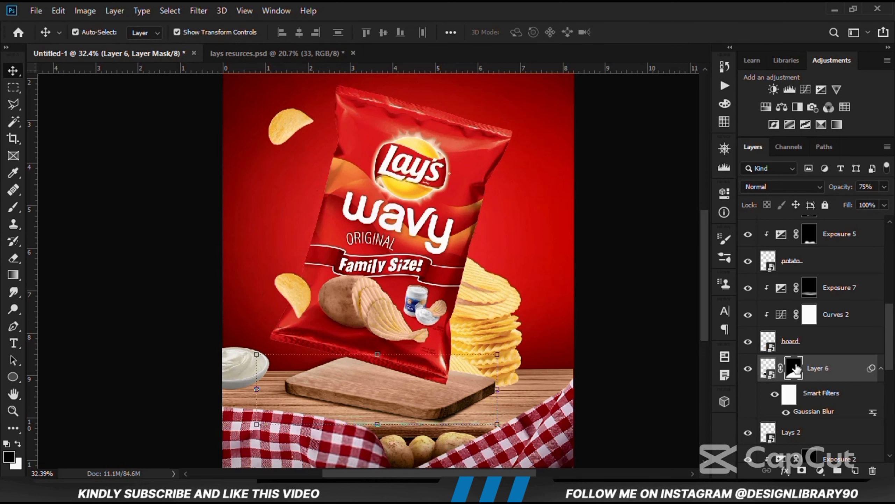
{"action": "right_click", "coordinate": [13, 208]}
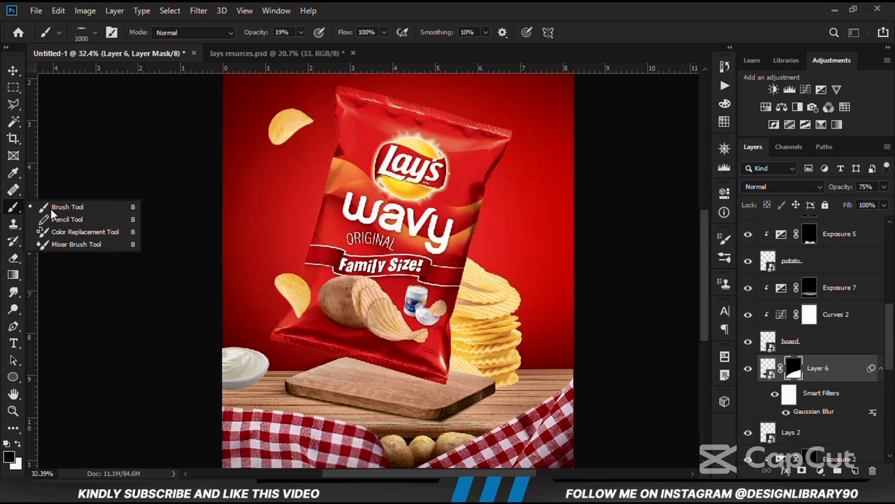
{"action": "left_click", "coordinate": [50, 208]}
{"action": "right_click", "coordinate": [360, 264]}
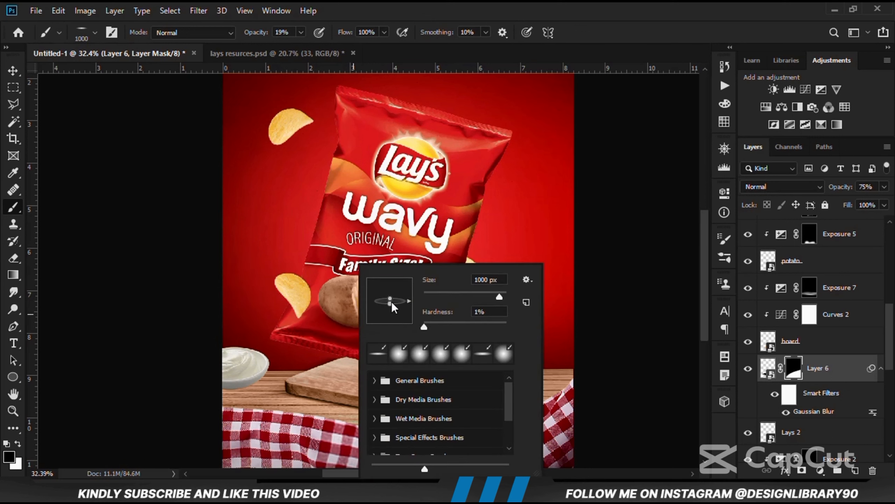
{"action": "left_click_drag", "start_coordinate": [392, 302], "coordinate": [392, 329]}
{"action": "key", "text": "Return"}
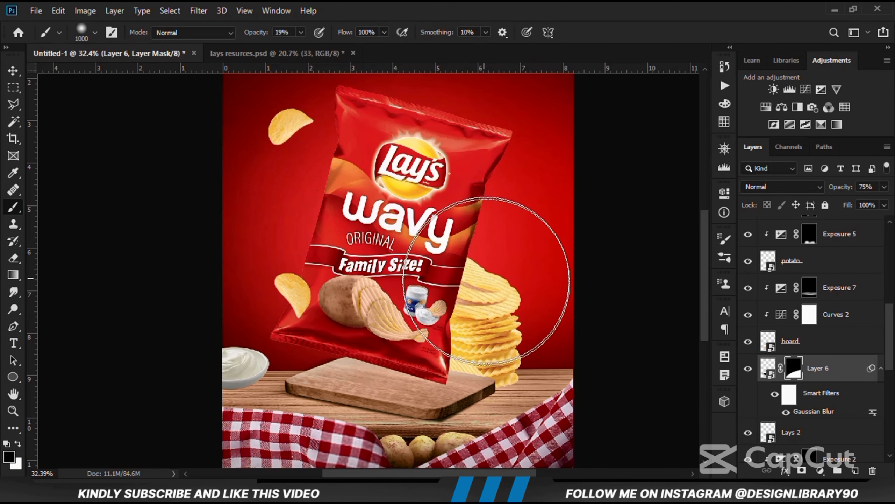
{"action": "key", "text": "bracketleft"}
{"action": "key", "text": "bracketleft"}
{"action": "key", "text": "bracketleft"}
{"action": "key", "text": "bracketleft"}
{"action": "key", "text": "bracketleft"}
{"action": "key", "text": "bracketleft"}
{"action": "key", "text": "bracketleft"}
{"action": "key", "text": "bracketleft"}
{"action": "key", "text": "bracketleft"}
{"action": "key", "text": "bracketleft"}
{"action": "key", "text": "bracketleft"}
{"action": "key", "text": "bracketleft"}
{"action": "key", "text": "bracketleft"}
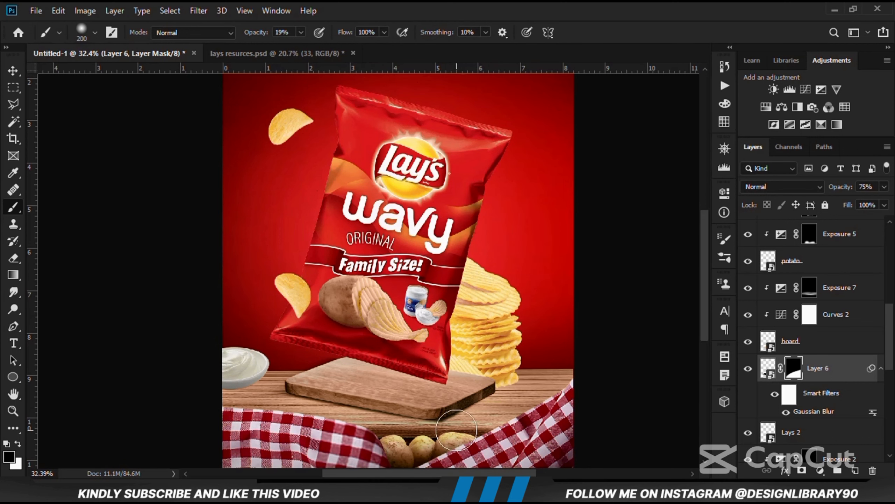
Paint black on the mask to soften the shadow below the board's front corner, and compare the image with Layer 6 hidden and shown.
{"action": "left_click", "coordinate": [9, 463]}
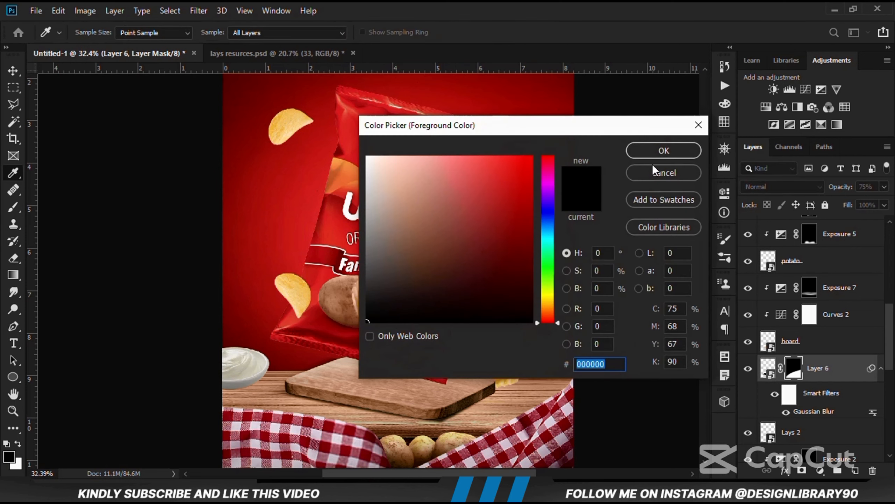
{"action": "left_click", "coordinate": [662, 150]}
{"action": "mouse_move", "coordinate": [457, 423]}
{"action": "left_mouse_down"}
{"action": "mouse_move", "coordinate": [423, 441]}
{"action": "mouse_move", "coordinate": [473, 435]}
{"action": "left_mouse_up"}
{"action": "scroll", "coordinate": [302, 328], "scroll_direction": "up", "scroll_amount": 2}
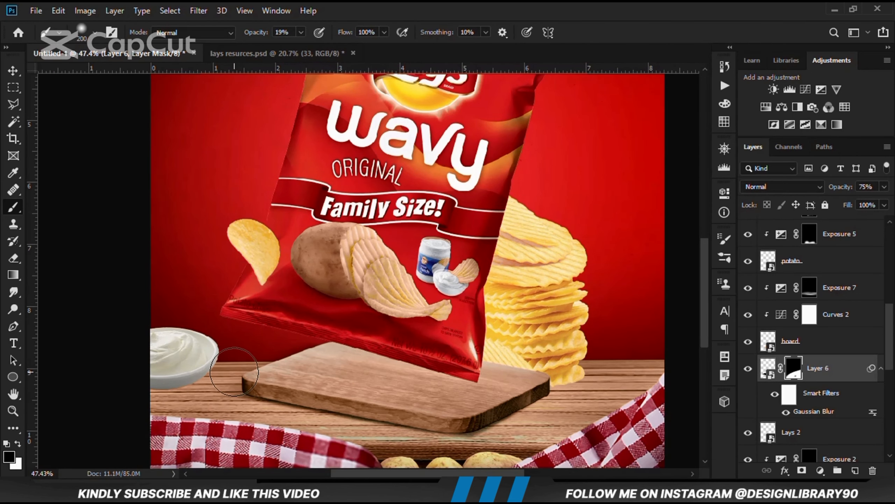
{"action": "key", "text": "ctrl+minus"}
{"action": "key", "text": "ctrl+minus"}
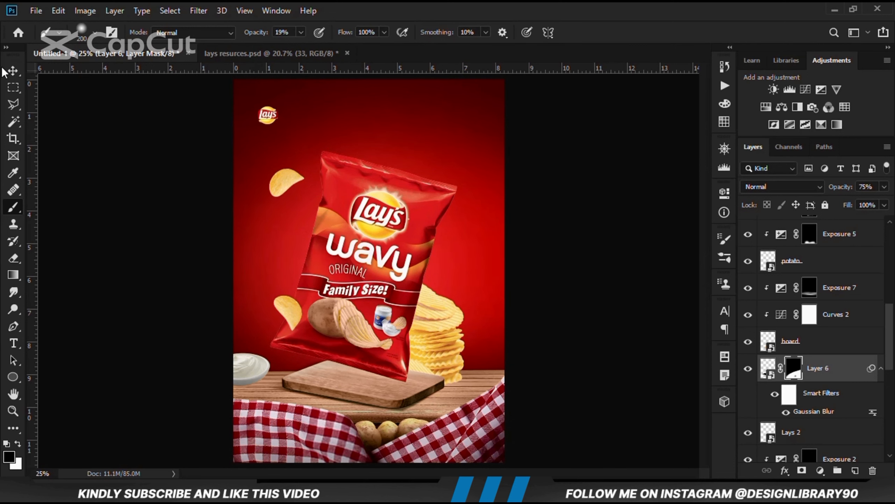
{"action": "left_click", "coordinate": [11, 71]}
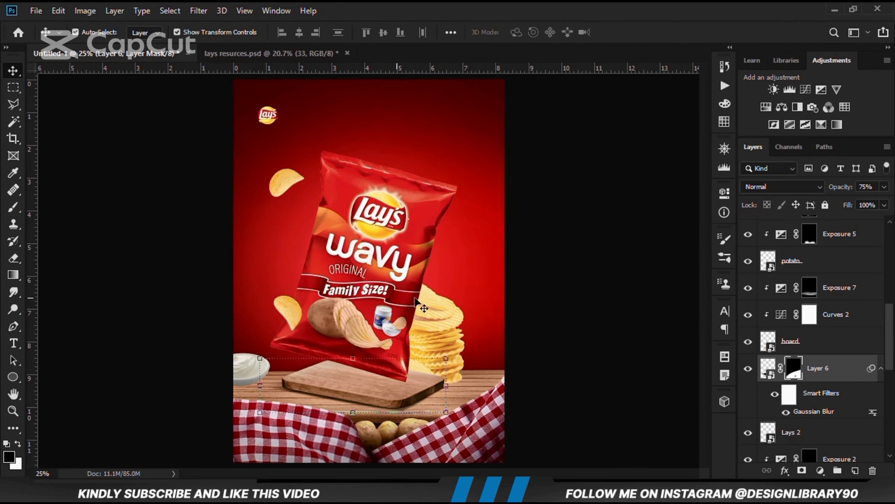
{"action": "left_click", "coordinate": [748, 368]}
{"action": "left_click", "coordinate": [748, 368]}
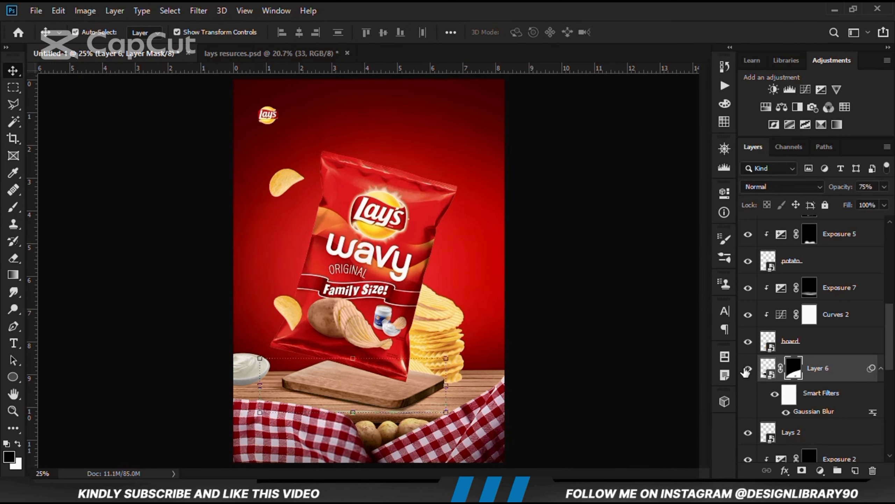
Create a new empty layer directly beneath the lays bag layer and choose the Polygonal Lasso tool.
{"action": "left_click", "coordinate": [577, 381]}
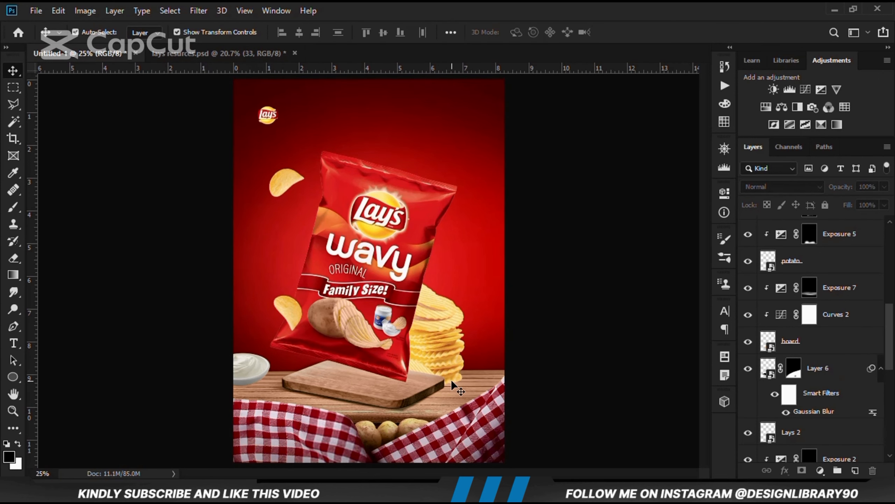
{"action": "left_click", "coordinate": [369, 336]}
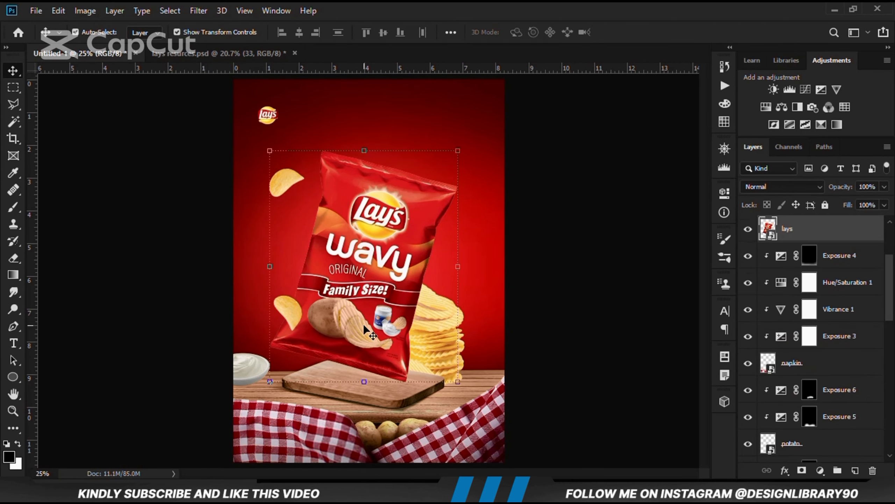
{"action": "left_click", "coordinate": [748, 229]}
{"action": "left_click", "coordinate": [748, 229]}
{"action": "left_click", "coordinate": [809, 255]}
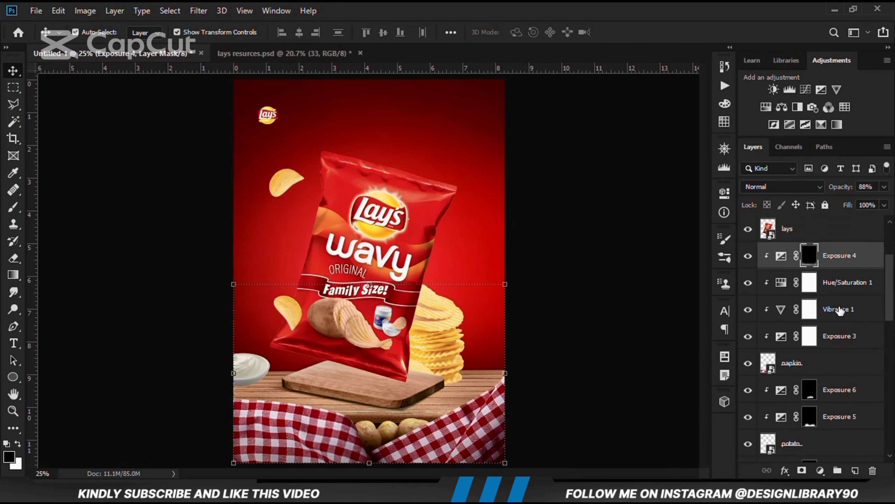
{"action": "left_click", "coordinate": [854, 470]}
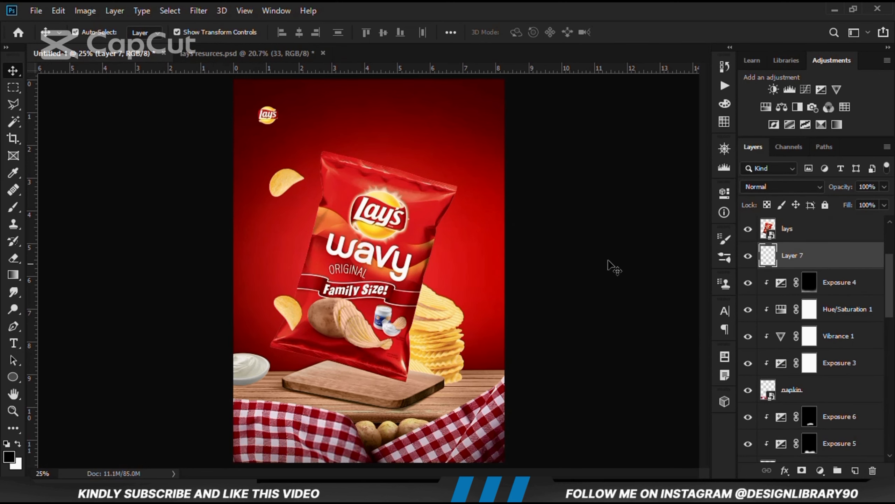
{"action": "right_click", "coordinate": [16, 106]}
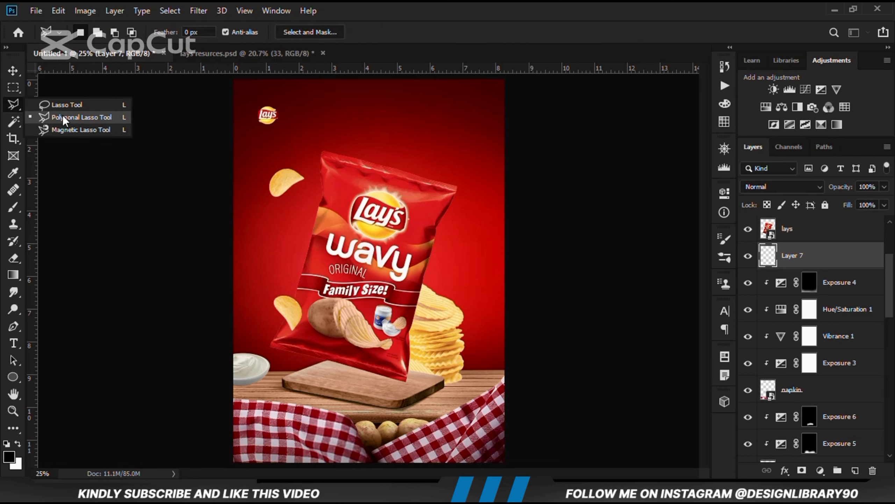
{"action": "left_click", "coordinate": [62, 116]}
{"action": "scroll", "coordinate": [319, 347], "scroll_direction": "up", "scroll_amount": 3}
{"action": "left_click", "coordinate": [316, 407]}
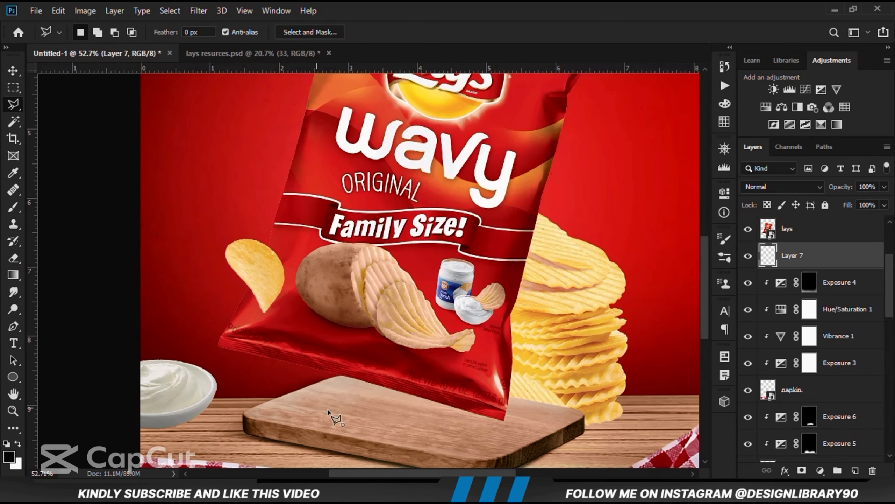
{"action": "key", "text": "Escape"}
{"action": "left_click", "coordinate": [273, 411]}
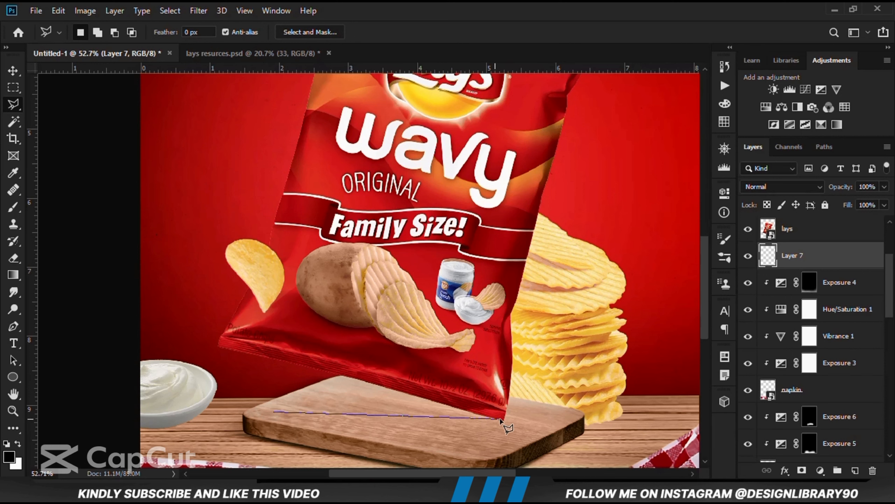
{"action": "key", "text": "Escape"}
{"action": "left_click", "coordinate": [503, 420]}
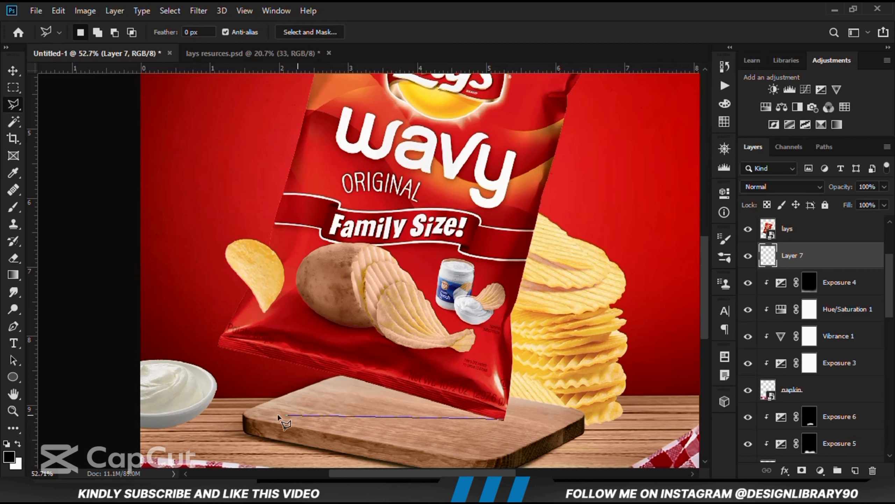
{"action": "key", "text": "Escape"}
Outline a thin wedge on the cutting board from the bag's lower corner, fill it with the black foreground color at 100% opacity, and deselect.
{"action": "left_click", "coordinate": [504, 421]}
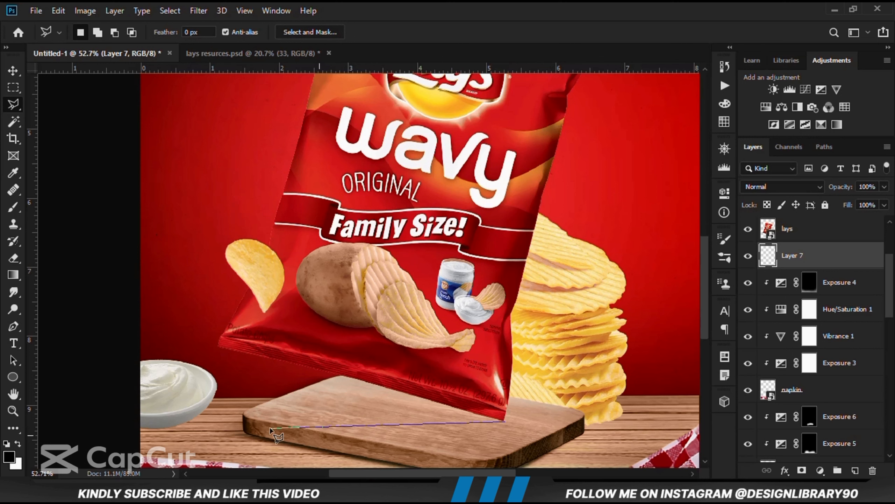
{"action": "left_click", "coordinate": [287, 420]}
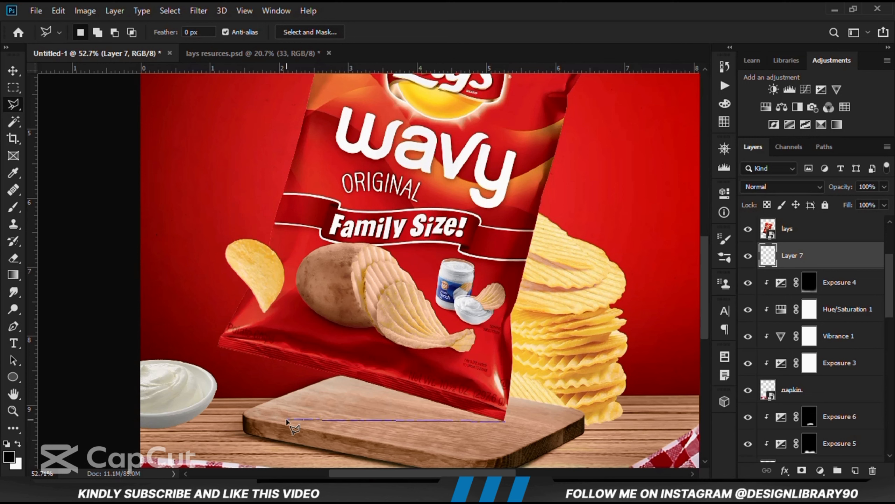
{"action": "left_click", "coordinate": [303, 405]}
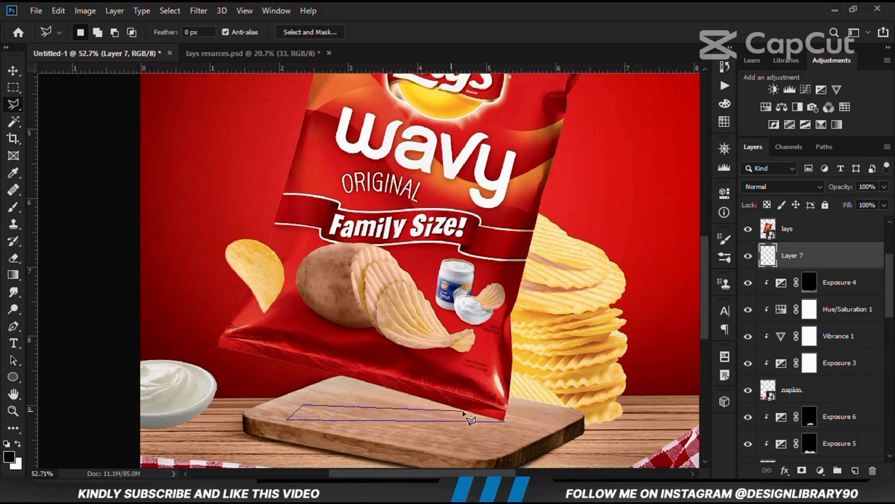
{"action": "left_click", "coordinate": [504, 421]}
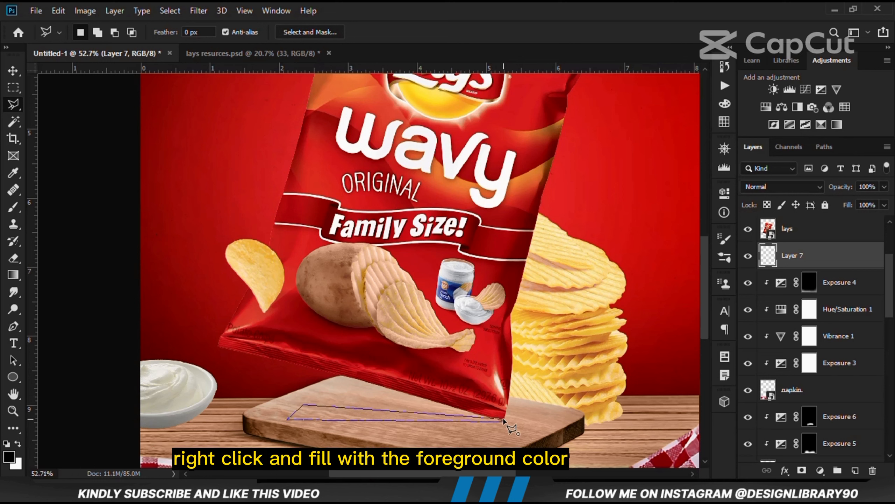
{"action": "right_click", "coordinate": [358, 419]}
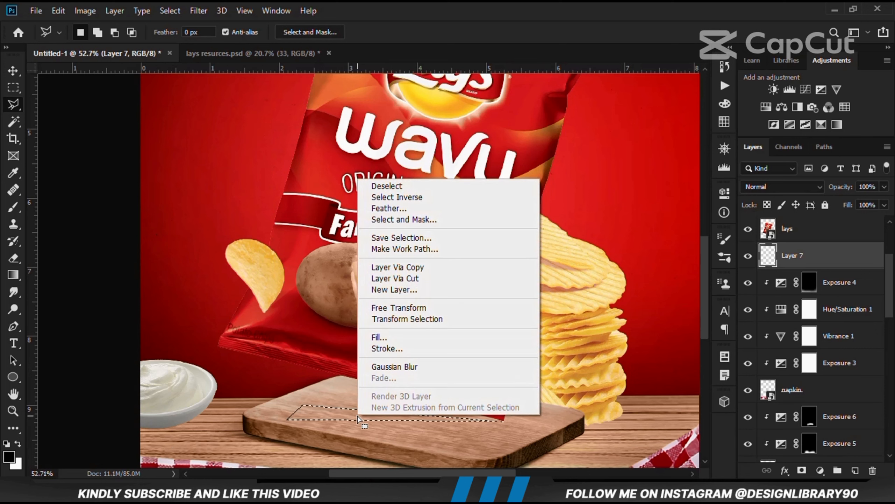
{"action": "left_click", "coordinate": [394, 338]}
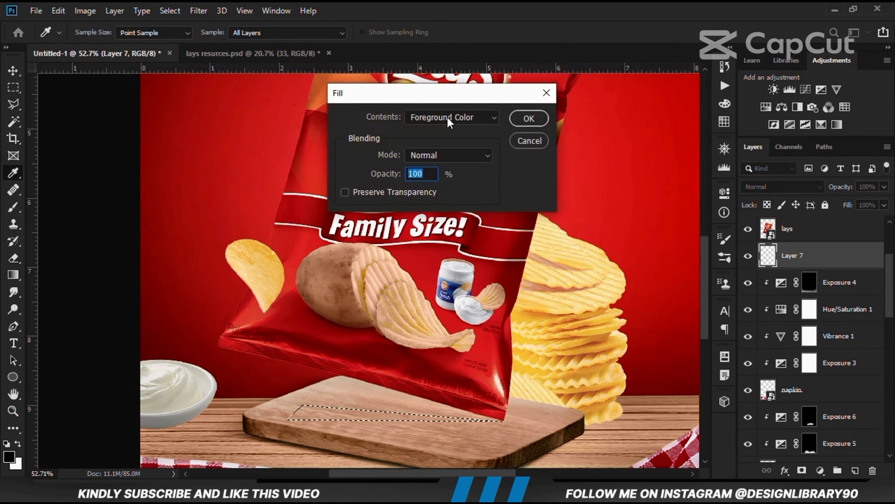
{"action": "left_click", "coordinate": [529, 118]}
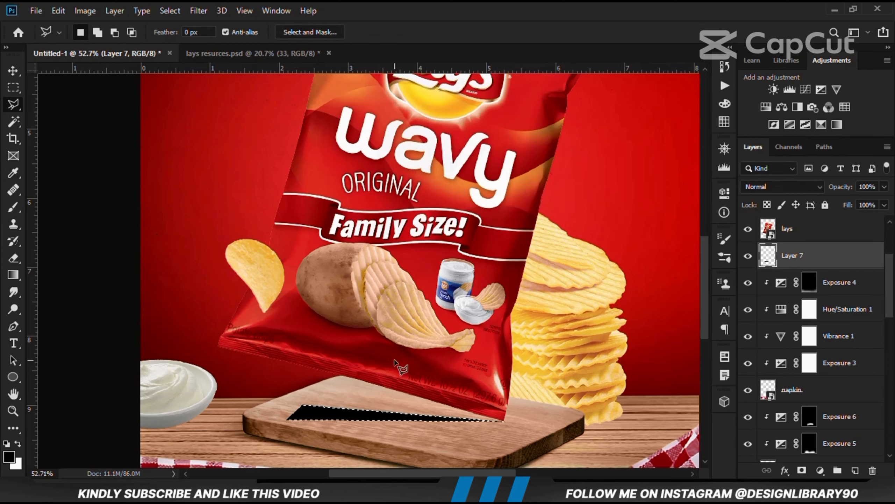
{"action": "key", "text": "ctrl+d"}
Compare the image with the black wedge on Layer 7 hidden and shown, and convert Layer 7 to a smart object.
{"action": "key", "text": "v"}
{"action": "left_click", "coordinate": [285, 421]}
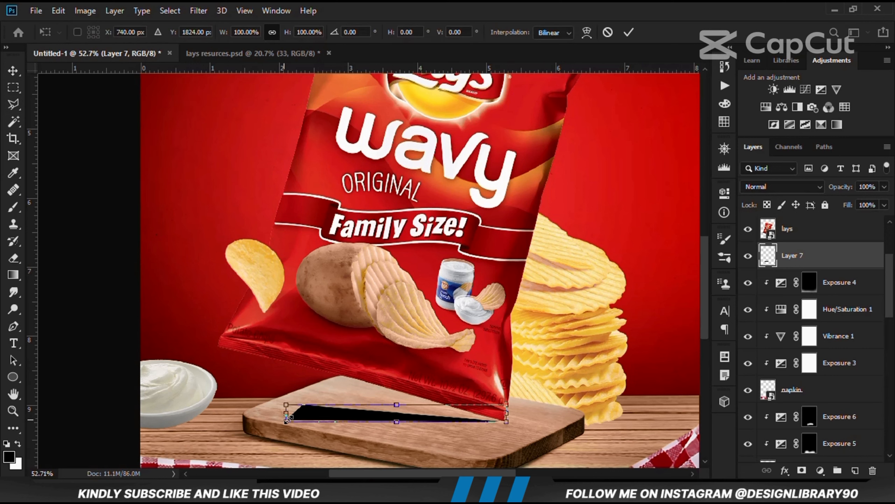
{"action": "left_click", "coordinate": [628, 32]}
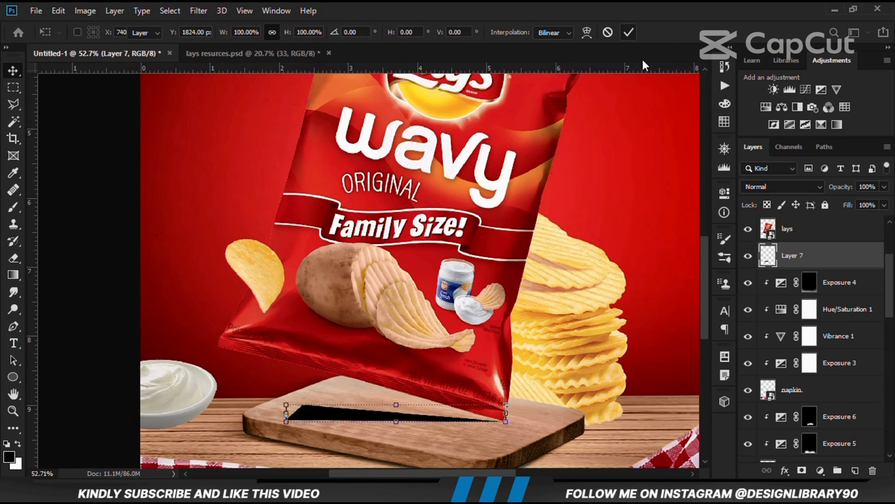
{"action": "left_click", "coordinate": [748, 256]}
{"action": "left_click", "coordinate": [748, 255]}
{"action": "right_click", "coordinate": [790, 256]}
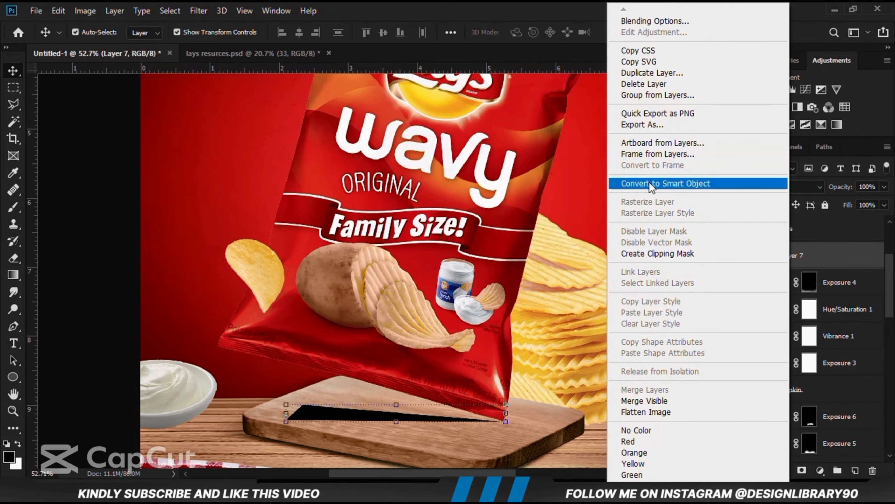
{"action": "left_click", "coordinate": [645, 182]}
{"action": "key", "text": "ctrl+t"}
{"action": "right_click", "coordinate": [307, 407]}
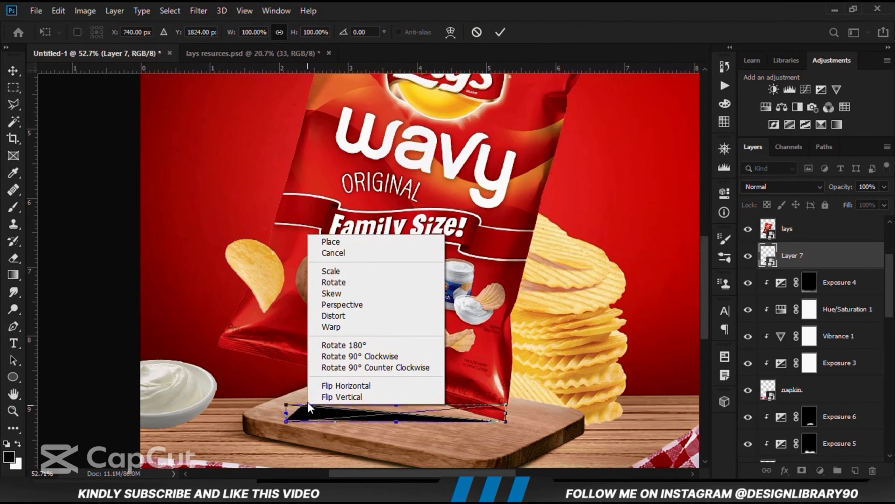
{"action": "left_click", "coordinate": [333, 304]}
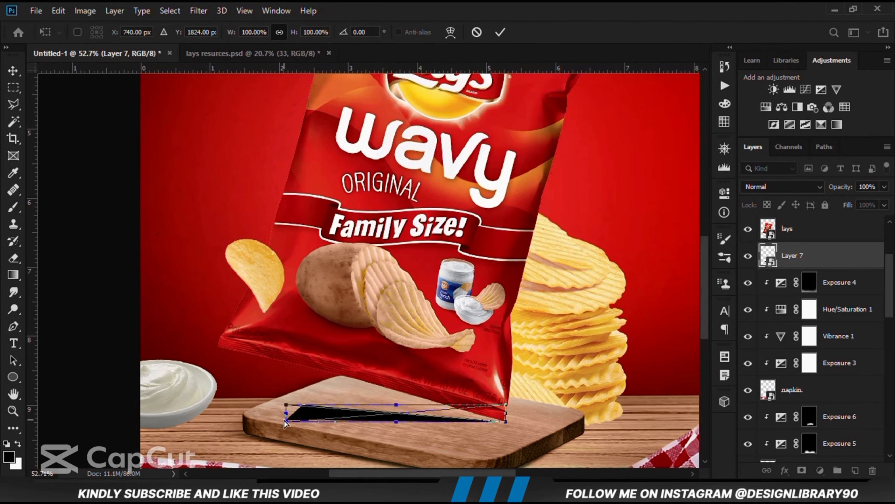
{"action": "left_click_drag", "start_coordinate": [286, 424], "coordinate": [286, 421]}
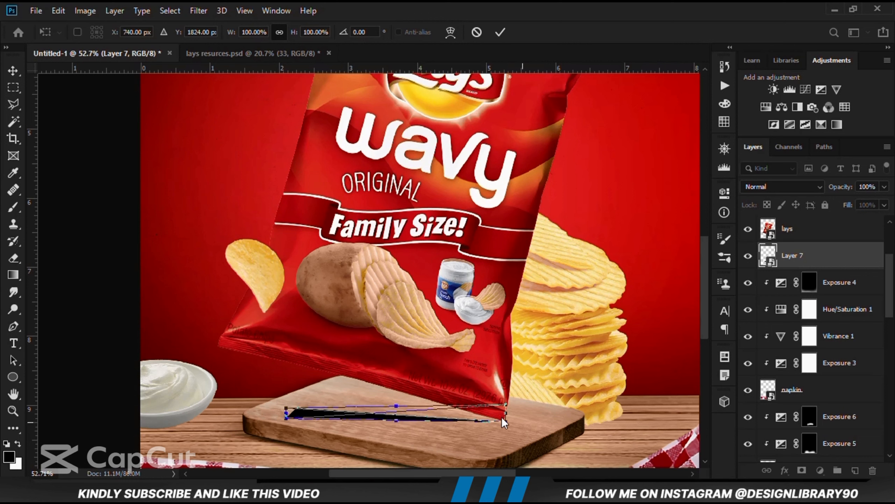
{"action": "left_click_drag", "start_coordinate": [508, 426], "coordinate": [506, 425]}
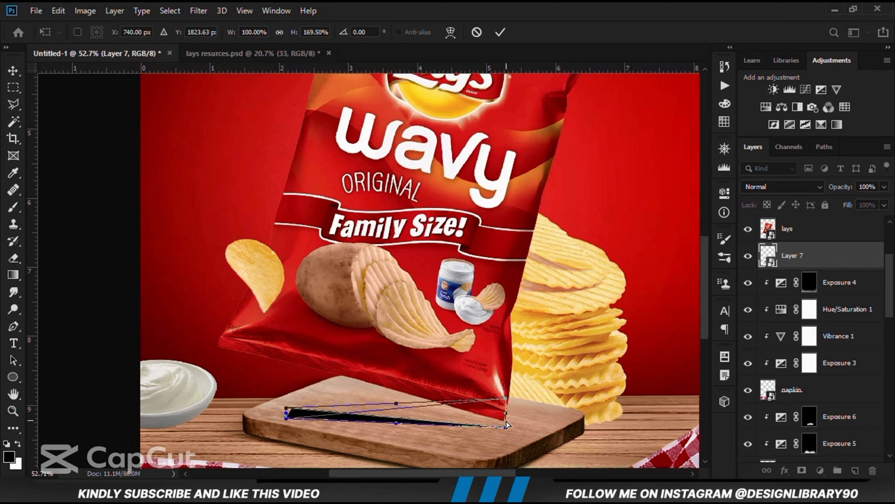
{"action": "key", "text": "Return"}
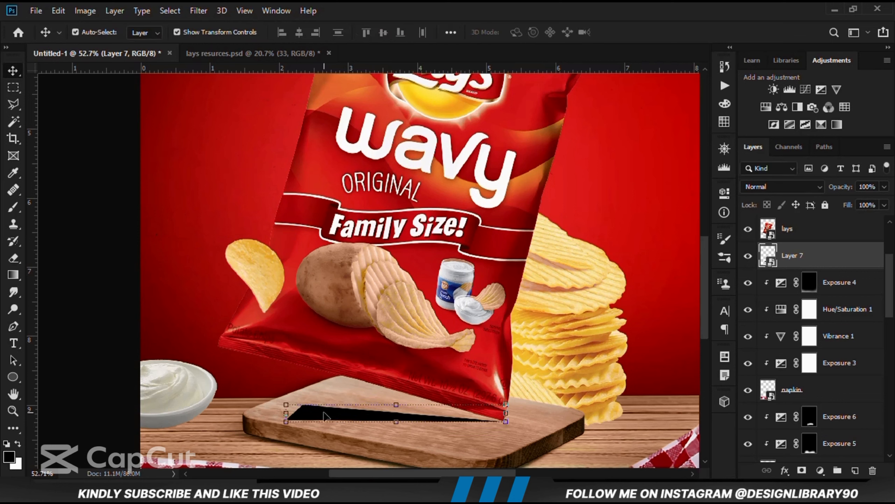
Add a layer mask to Layer 7 and fade the wedge's wide left end with linear black-to-transparent gradients.
{"action": "left_click", "coordinate": [748, 257]}
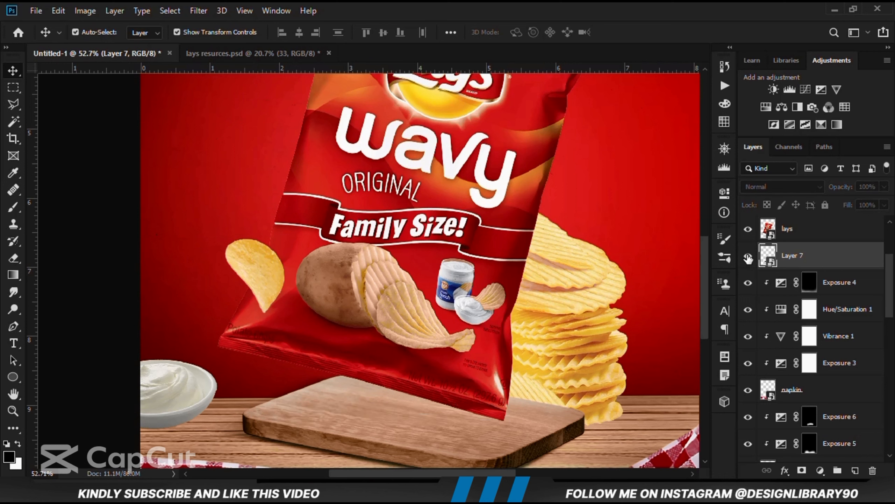
{"action": "left_click", "coordinate": [748, 257]}
{"action": "left_click", "coordinate": [801, 470]}
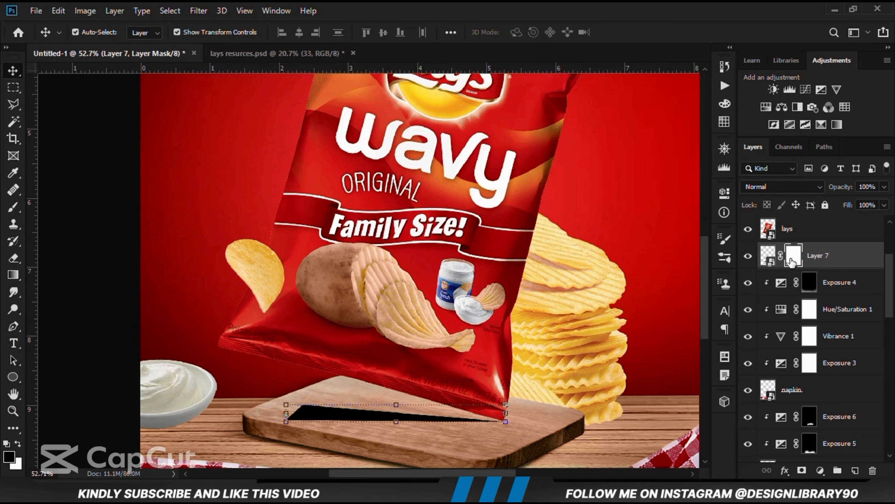
{"action": "left_click", "coordinate": [13, 275]}
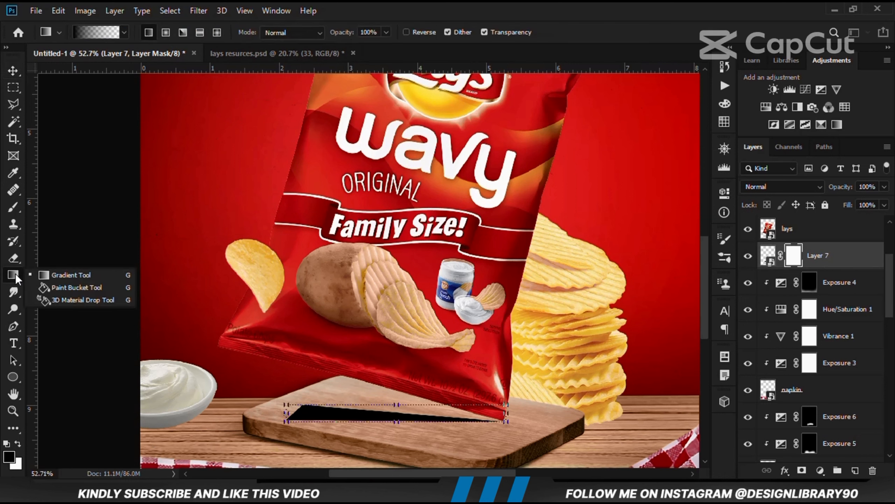
{"action": "left_click", "coordinate": [70, 269]}
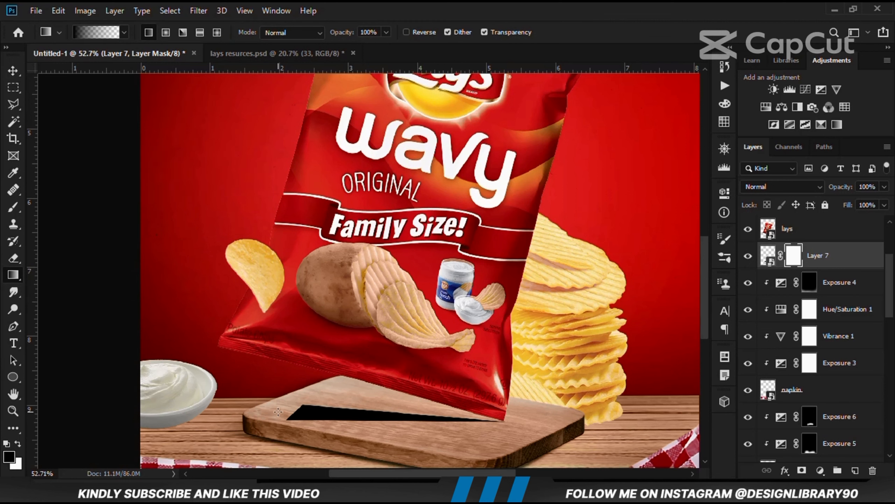
{"action": "left_click_drag", "start_coordinate": [360, 403], "coordinate": [386, 418]}
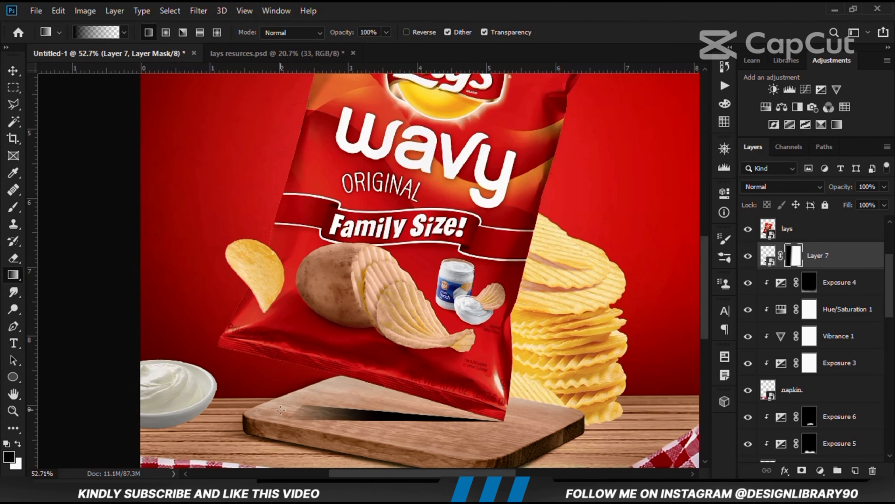
{"action": "left_click_drag", "start_coordinate": [333, 402], "coordinate": [355, 408]}
Apply a Gaussian Blur with a 3-pixel radius to the bag's shadow on Layer 7.
{"action": "left_click", "coordinate": [767, 260]}
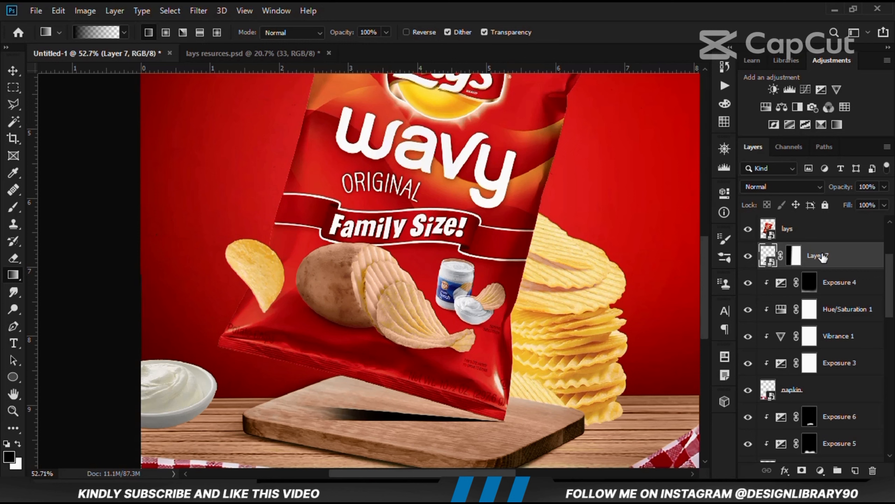
{"action": "left_click", "coordinate": [188, 11]}
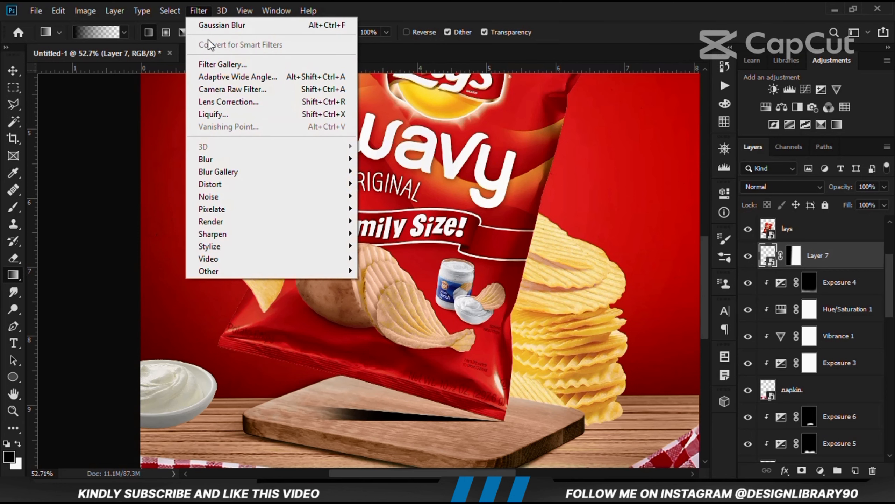
{"action": "mouse_move", "coordinate": [229, 160]}
{"action": "left_click", "coordinate": [394, 213]}
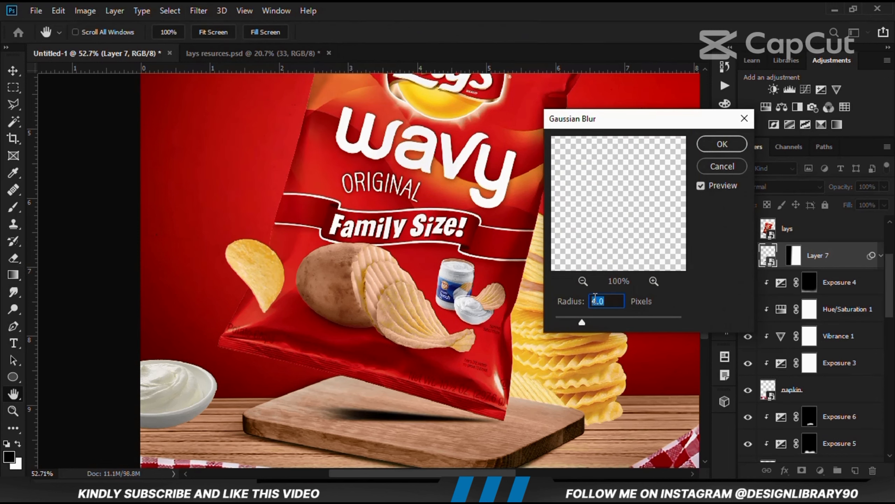
{"action": "type", "text": "3"}
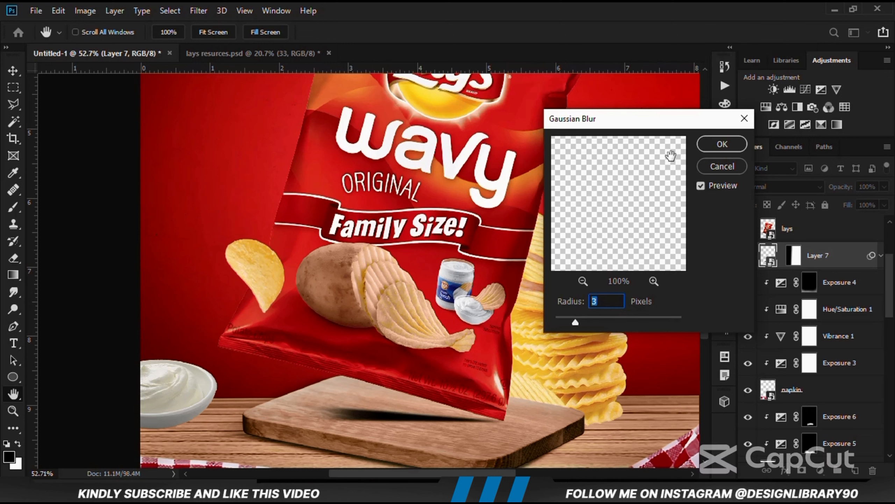
{"action": "left_click", "coordinate": [722, 144]}
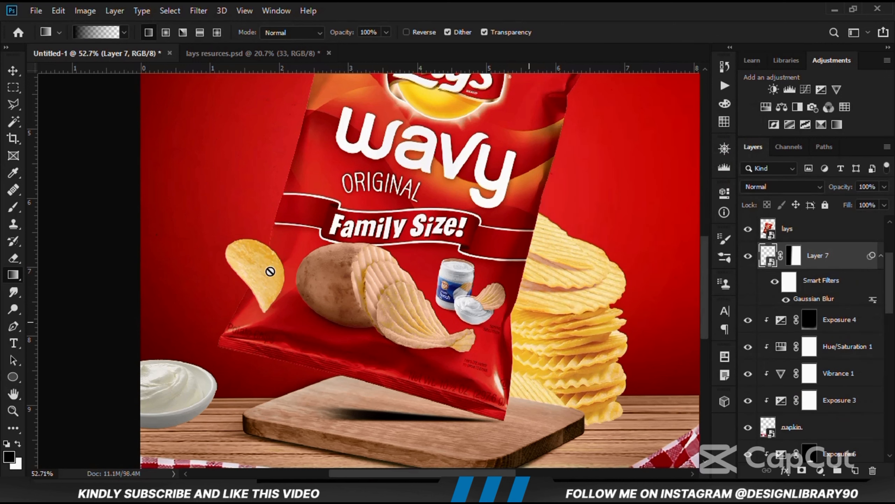
Nudge the blurred shadow on Layer 7 slightly to the right under the bag's lower corner.
{"action": "left_click", "coordinate": [13, 71]}
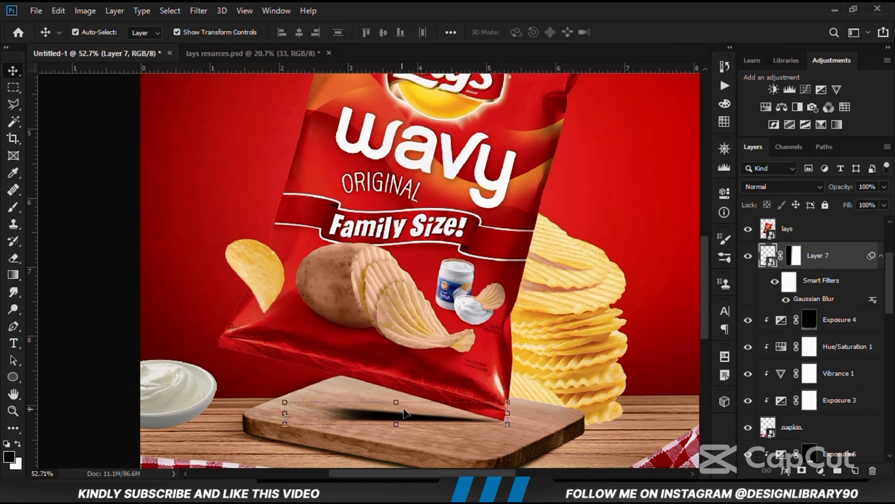
{"action": "key", "text": "Right"}
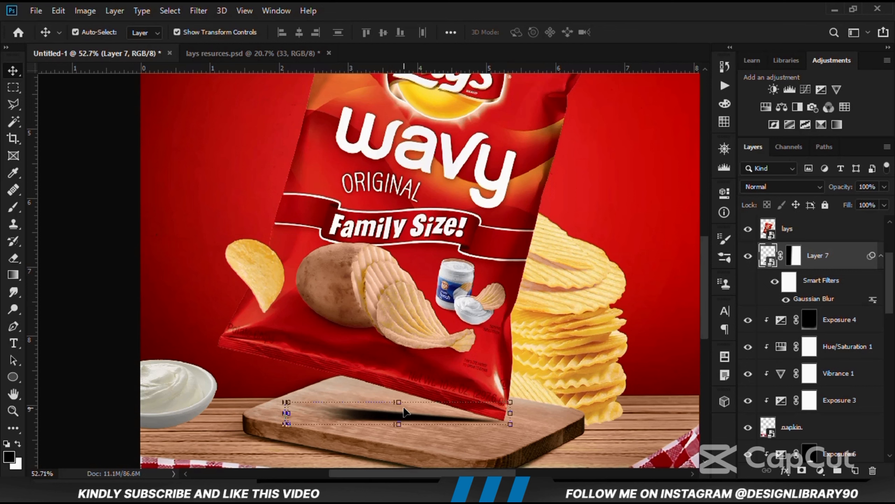
Shift the bag's shadow on Layer 7 a few more small increments to the right.
{"action": "key", "text": "Right"}
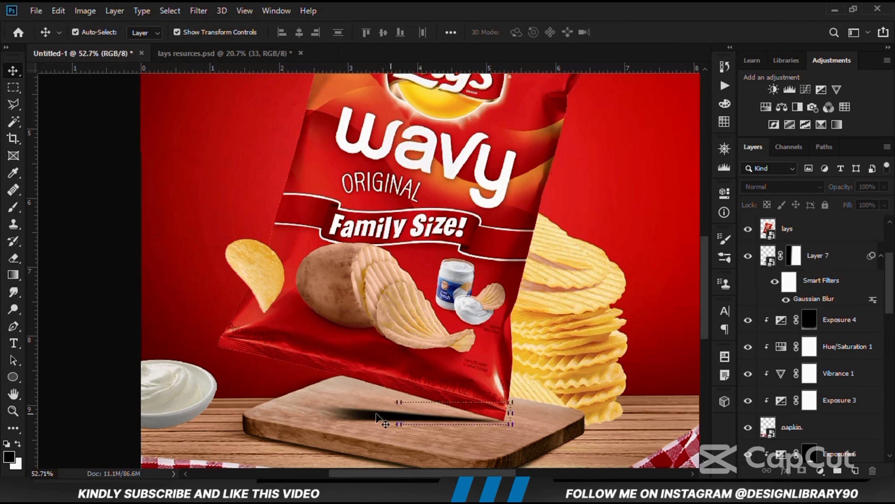
{"action": "key", "text": "Right"}
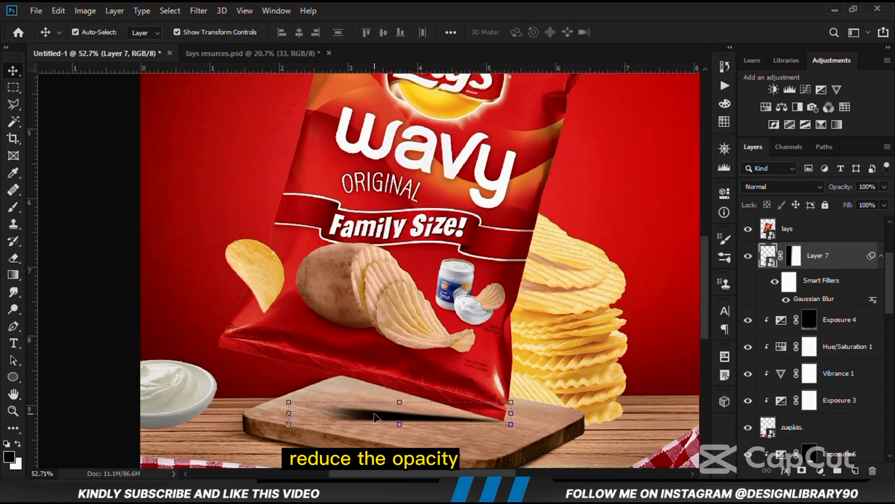
{"action": "key", "text": "Right"}
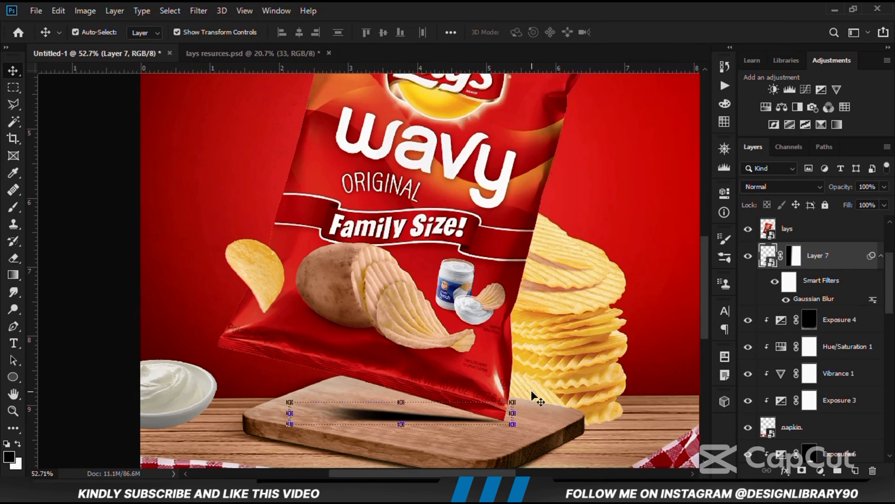
Lower the opacity of the bag's shadow on Layer 7 to below 80%.
{"action": "left_click", "coordinate": [885, 187]}
{"action": "left_click_drag", "start_coordinate": [888, 200], "coordinate": [877, 202]}
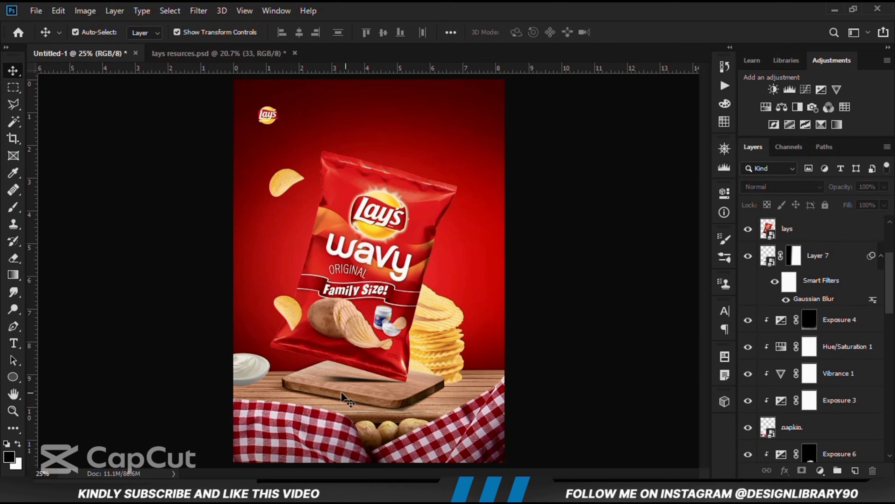
{"action": "left_click", "coordinate": [347, 383]}
{"action": "left_click", "coordinate": [883, 186]}
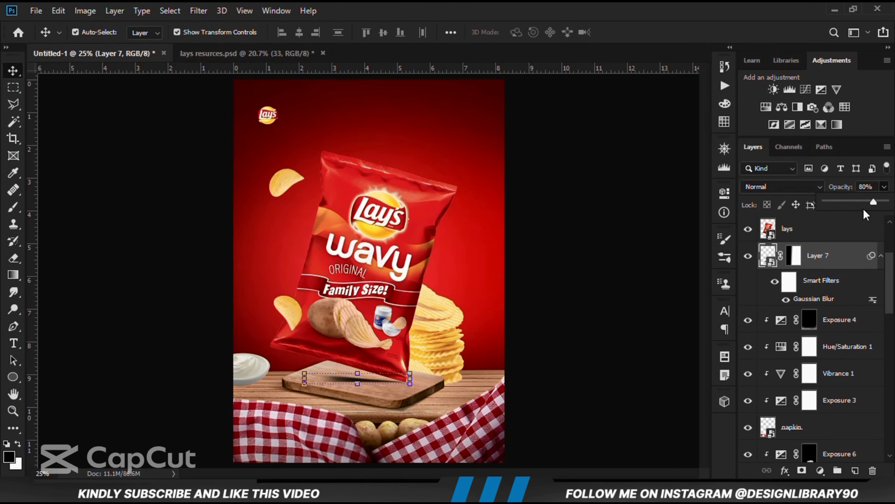
{"action": "left_click", "coordinate": [851, 202]}
{"action": "left_click_drag", "start_coordinate": [857, 201], "coordinate": [858, 201]}
{"action": "left_click", "coordinate": [595, 360]}
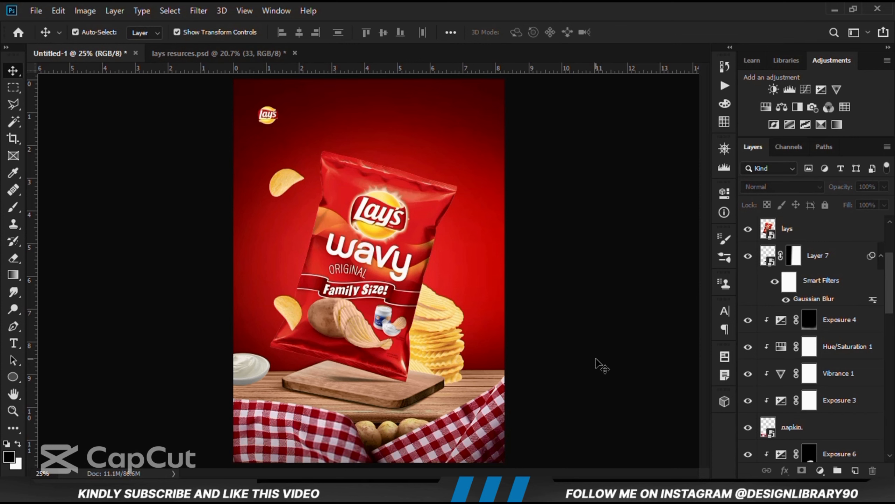
Darken the chip stack on Lays 2 with an Exposure adjustment of -3.44 clipped to that layer.
{"action": "left_click", "coordinate": [437, 342]}
{"action": "left_click", "coordinate": [748, 449]}
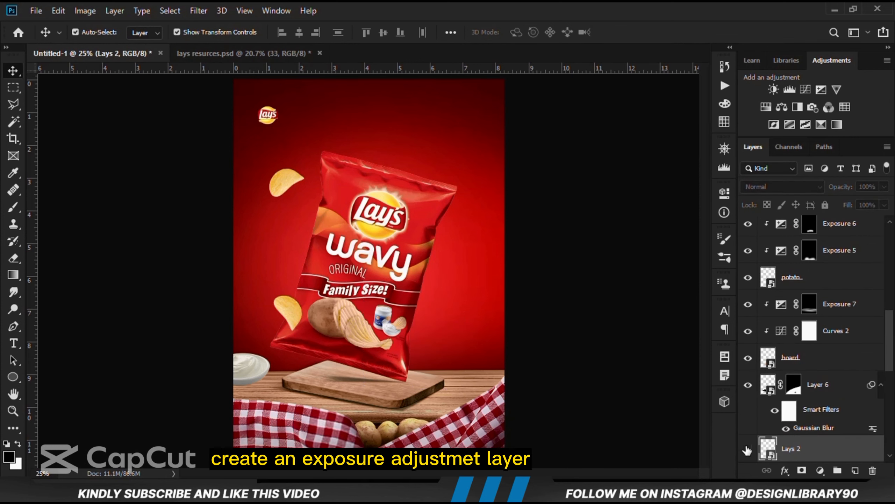
{"action": "left_click", "coordinate": [748, 449]}
{"action": "left_click", "coordinate": [820, 471]}
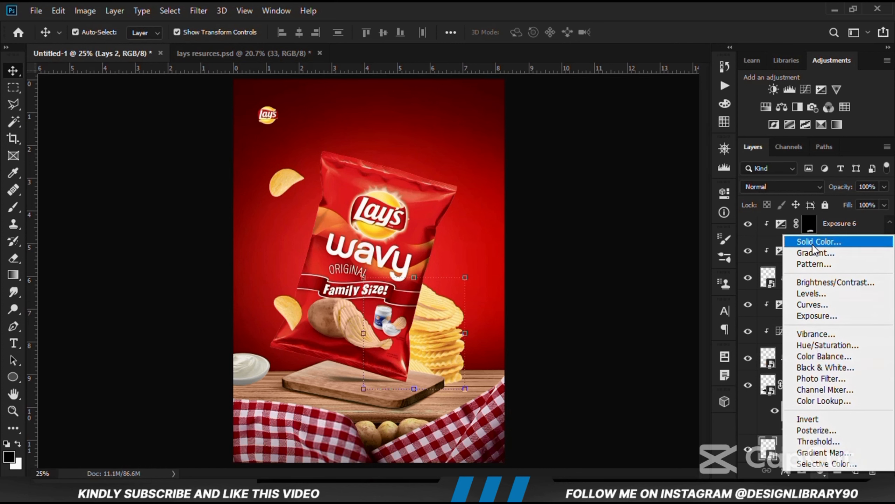
{"action": "left_click", "coordinate": [818, 316]}
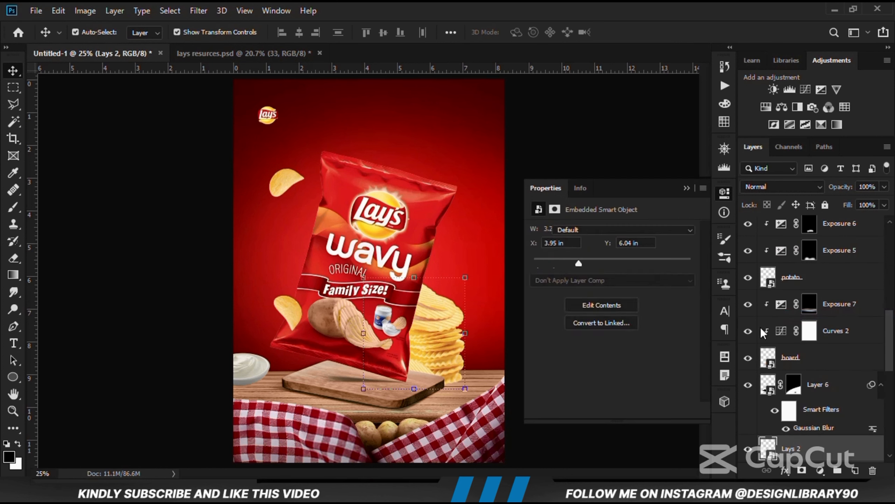
{"action": "left_click_drag", "start_coordinate": [604, 264], "coordinate": [571, 265]}
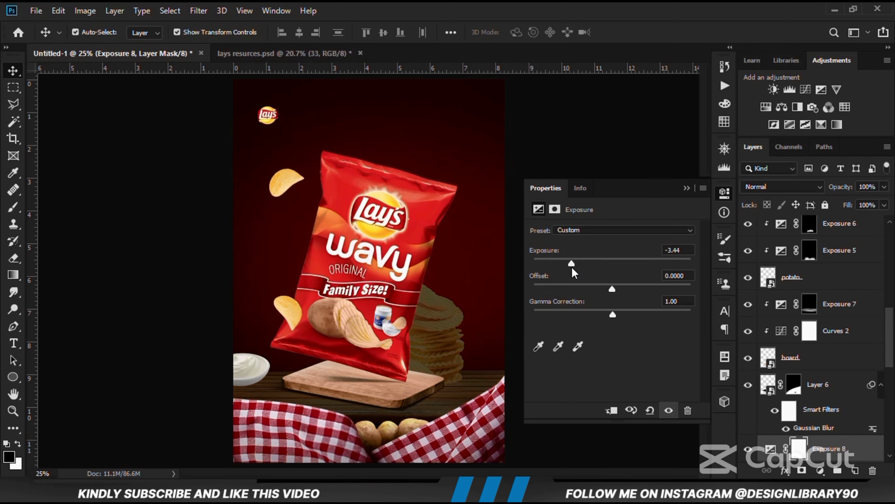
{"action": "left_click", "coordinate": [612, 410]}
{"action": "left_click", "coordinate": [685, 185]}
{"action": "scroll", "coordinate": [766, 323], "scroll_direction": "down", "scroll_amount": 3}
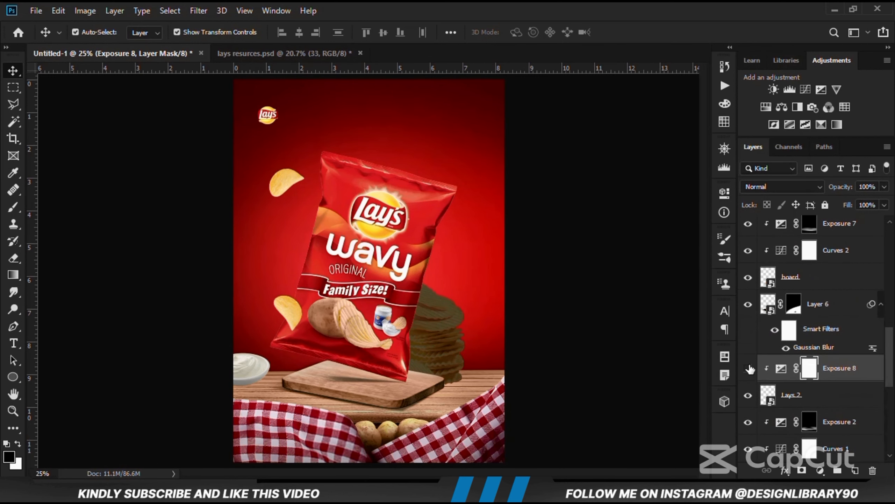
Compare the chip stack with Exposure 8 hidden and shown, and invert its layer mask to black.
{"action": "left_click", "coordinate": [748, 368]}
{"action": "left_click", "coordinate": [748, 368]}
{"action": "key", "text": "ctrl+i"}
Set up the Brush tool with a 1200-pixel tip, 34% opacity and white as the foreground colour.
{"action": "left_click_drag", "start_coordinate": [13, 209], "coordinate": [55, 214]}
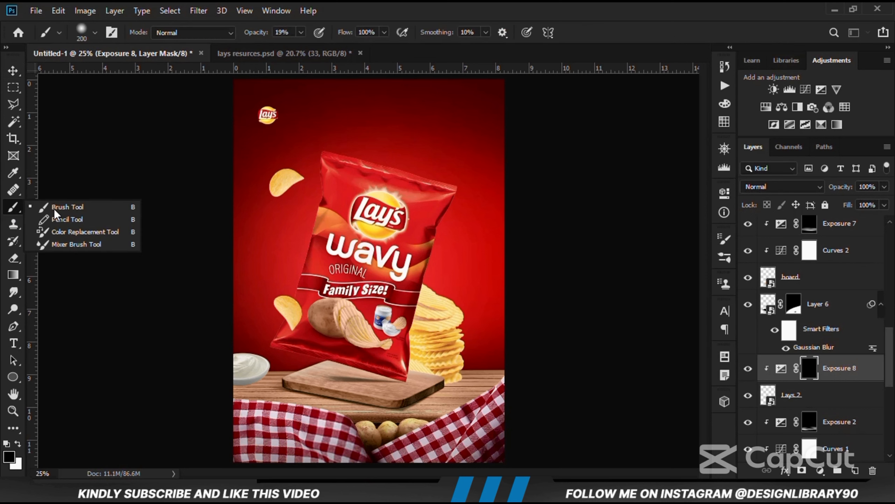
{"action": "left_click", "coordinate": [56, 214]}
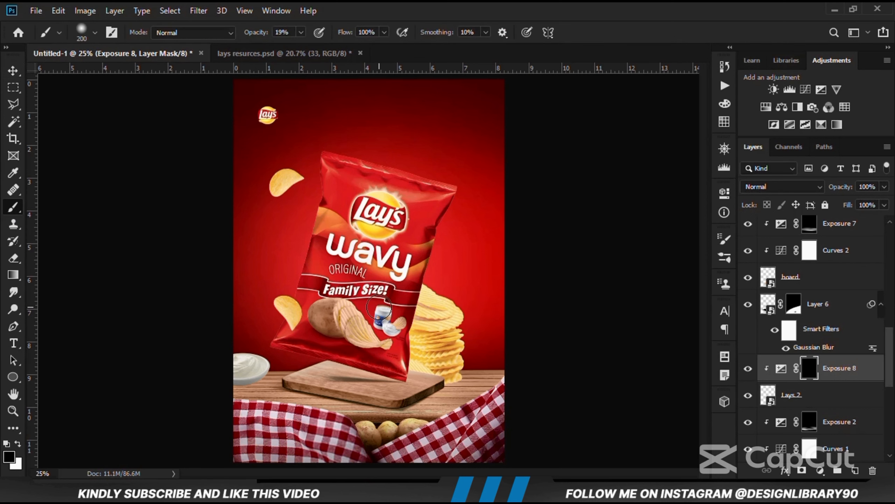
{"action": "key", "text": "bracketright"}
{"action": "key", "text": "bracketright"}
{"action": "key", "text": "bracketright"}
{"action": "key", "text": "bracketright"}
{"action": "key", "text": "bracketright"}
{"action": "key", "text": "bracketright"}
{"action": "key", "text": "bracketright"}
{"action": "key", "text": "bracketright"}
{"action": "key", "text": "bracketright"}
{"action": "key", "text": "bracketright"}
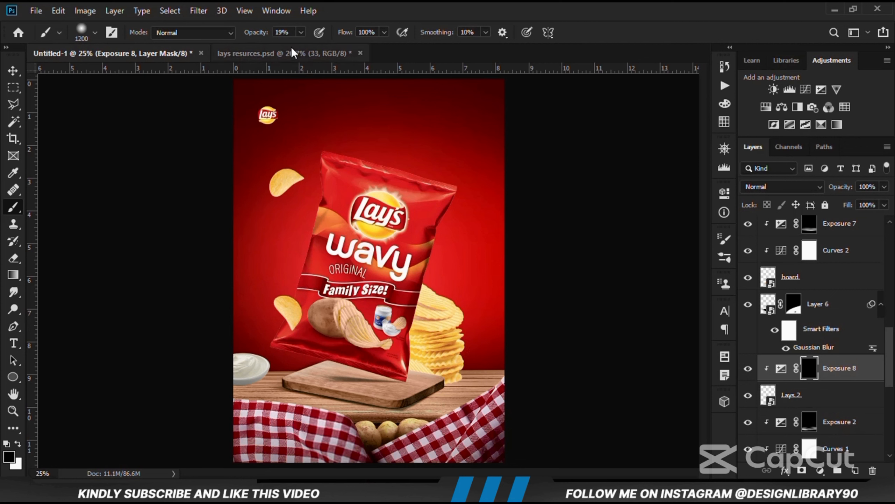
{"action": "left_click", "coordinate": [301, 32]}
{"action": "left_click_drag", "start_coordinate": [299, 47], "coordinate": [309, 52]}
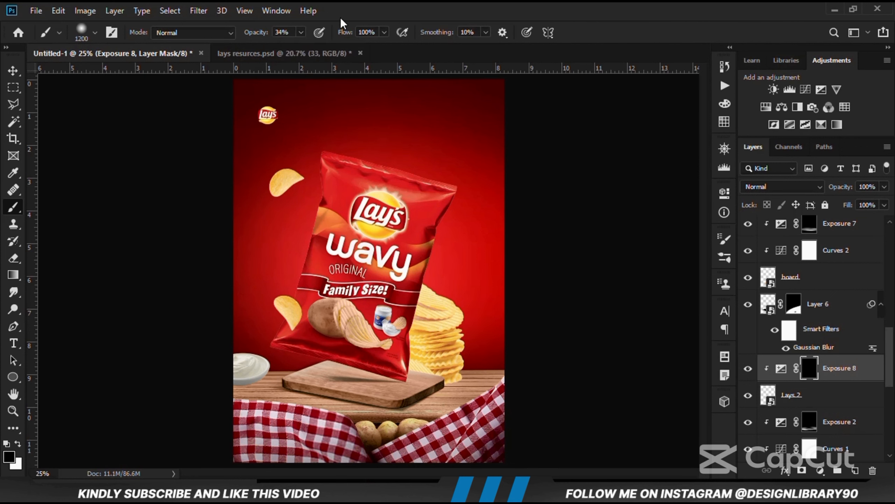
{"action": "left_click", "coordinate": [18, 443]}
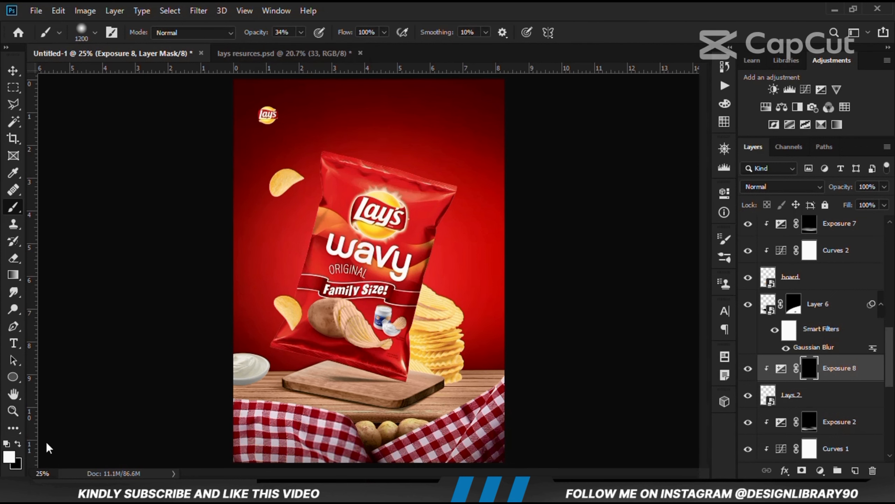
Reduce the brush to 800 pixels and paint white on the Exposure 8 mask to shade the stack along the bag's edge.
{"action": "key", "text": "bracketleft"}
{"action": "key", "text": "bracketleft"}
{"action": "left_click", "coordinate": [367, 263]}
{"action": "key", "text": "bracketleft"}
{"action": "key", "text": "bracketleft"}
{"action": "left_click_drag", "start_coordinate": [370, 320], "coordinate": [385, 402]}
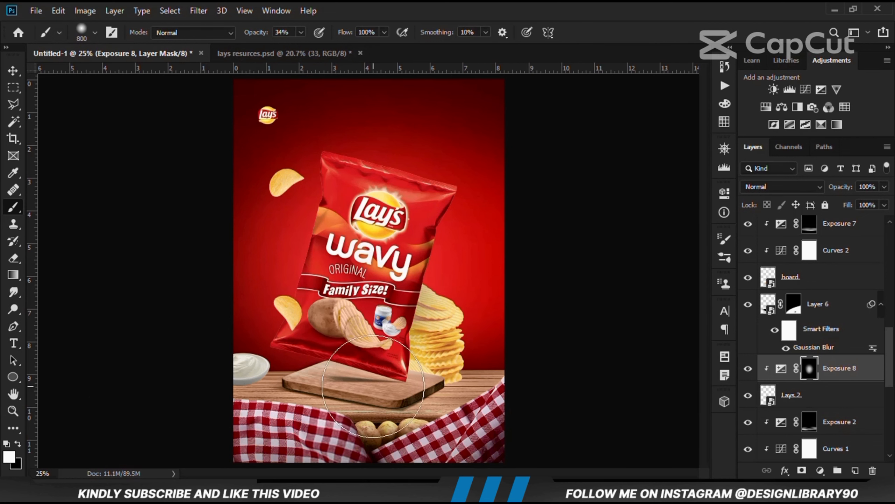
Shade the chip stack's base on the Exposure 8 mask with a 400-pixel brush, refining the shading with black and returning to white.
{"action": "key", "text": "bracketleft"}
{"action": "key", "text": "bracketleft"}
{"action": "key", "text": "bracketleft"}
{"action": "key", "text": "bracketleft"}
{"action": "left_click_drag", "start_coordinate": [459, 391], "coordinate": [455, 375]}
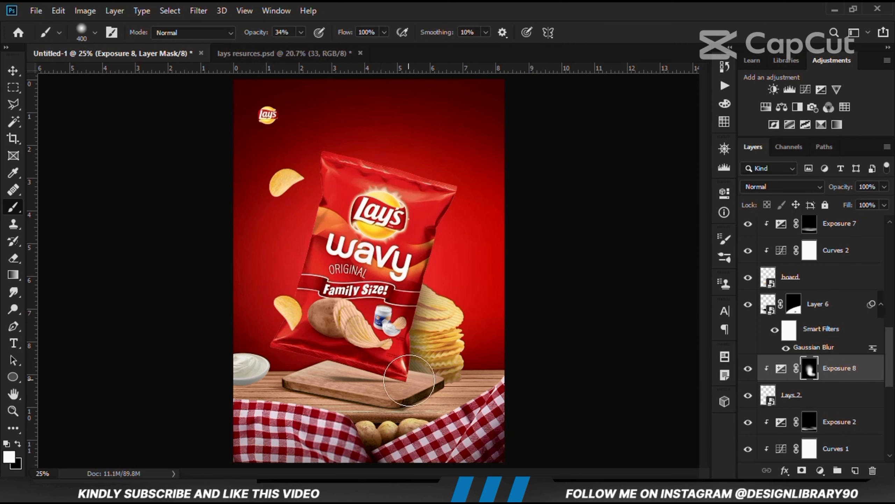
{"action": "left_click", "coordinate": [17, 445]}
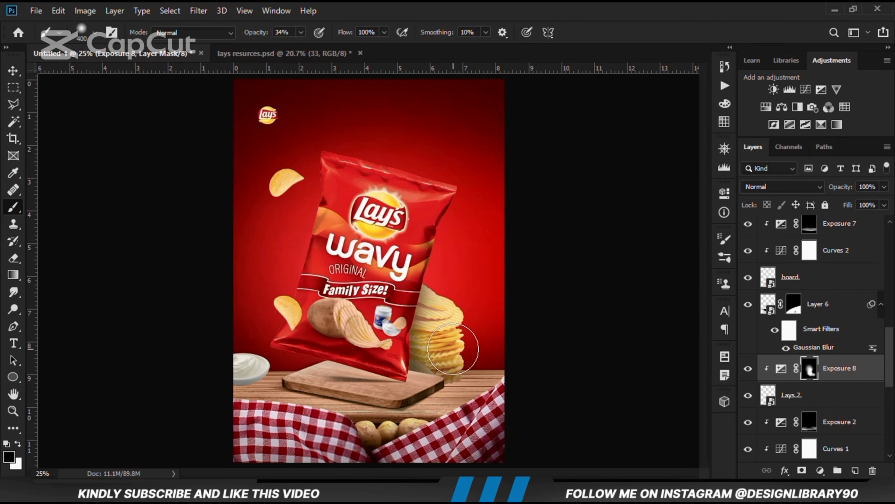
{"action": "left_click", "coordinate": [749, 369]}
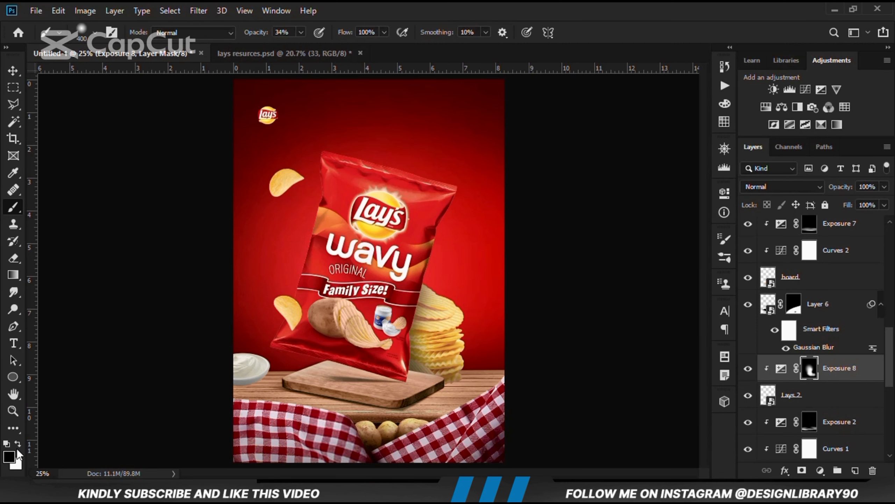
{"action": "key", "text": "x"}
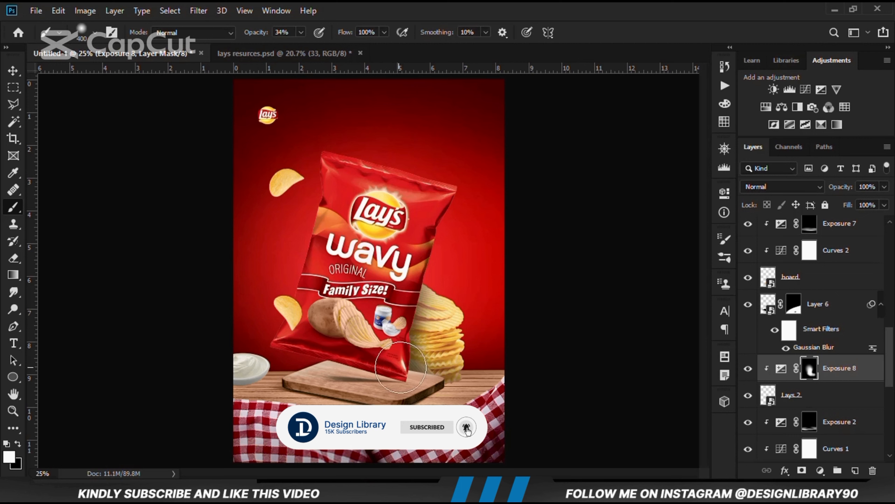
Add a second Exposure adjustment of -2.33 clipped to the chip stack and invert its mask to black.
{"action": "left_click", "coordinate": [822, 471]}
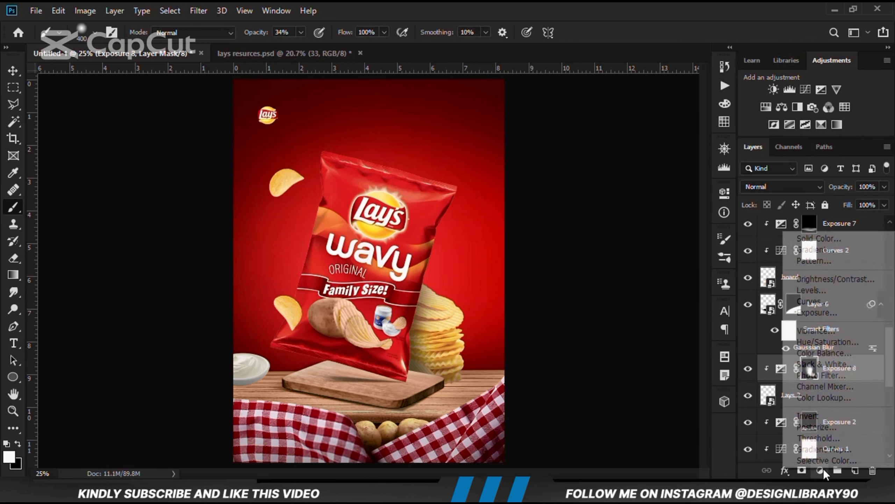
{"action": "left_click", "coordinate": [817, 312]}
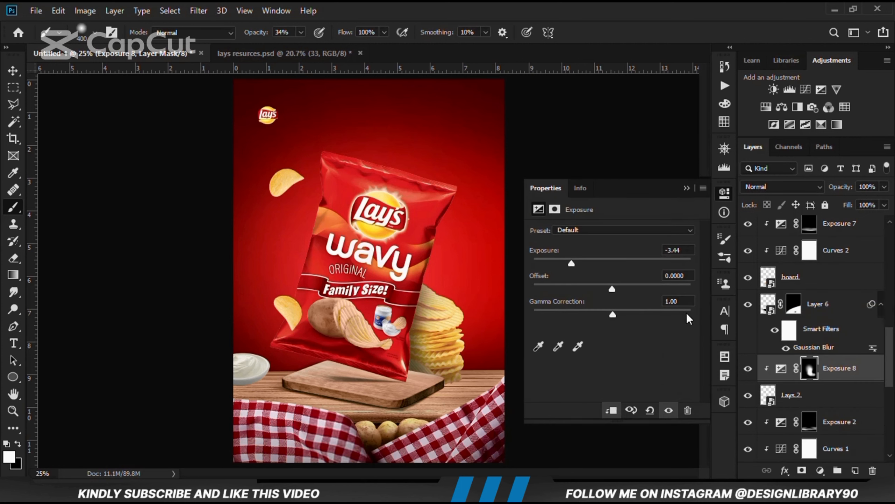
{"action": "left_click_drag", "start_coordinate": [613, 263], "coordinate": [585, 263]}
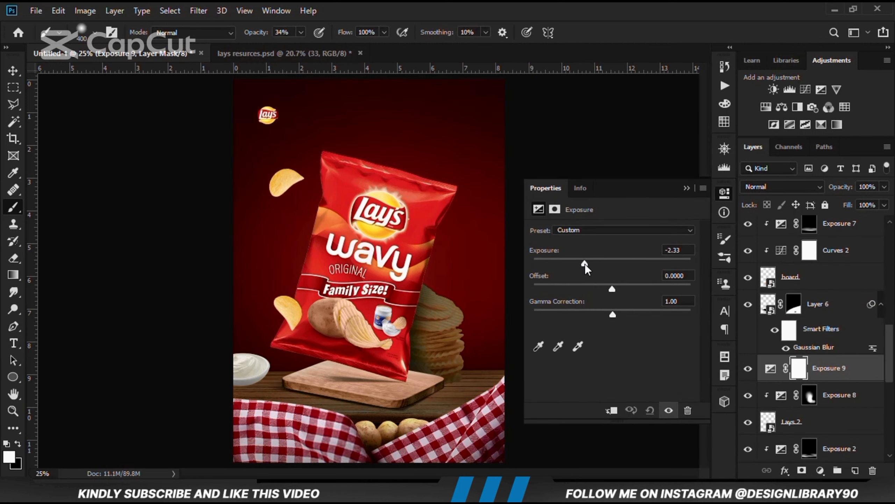
{"action": "left_click", "coordinate": [612, 411]}
{"action": "left_click", "coordinate": [683, 188]}
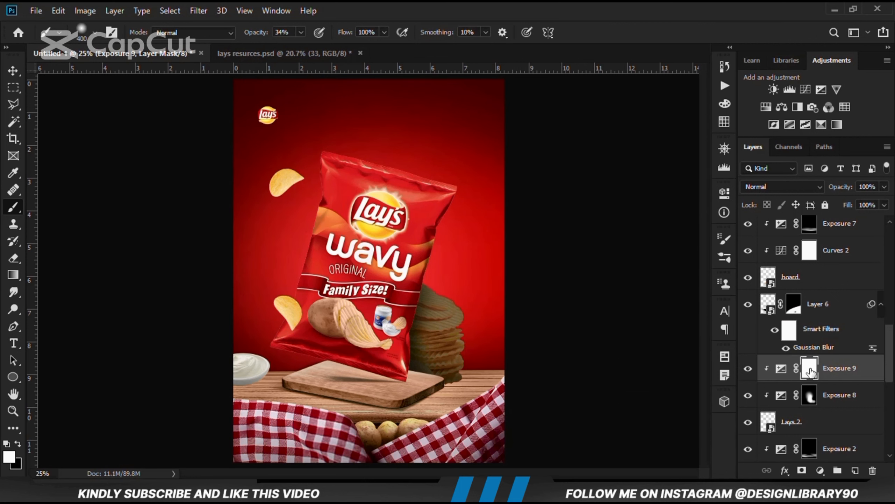
{"action": "key", "text": "ctrl+i"}
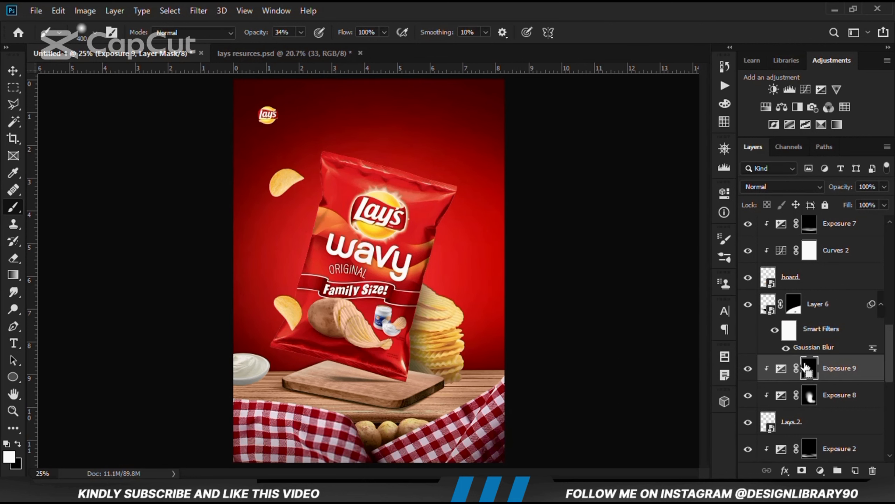
Paint soft shading over the stack's lower right side on the Exposure 9 mask at 9% brush opacity, and compare the effect.
{"action": "left_click", "coordinate": [301, 32]}
{"action": "left_click_drag", "start_coordinate": [301, 46], "coordinate": [286, 47]}
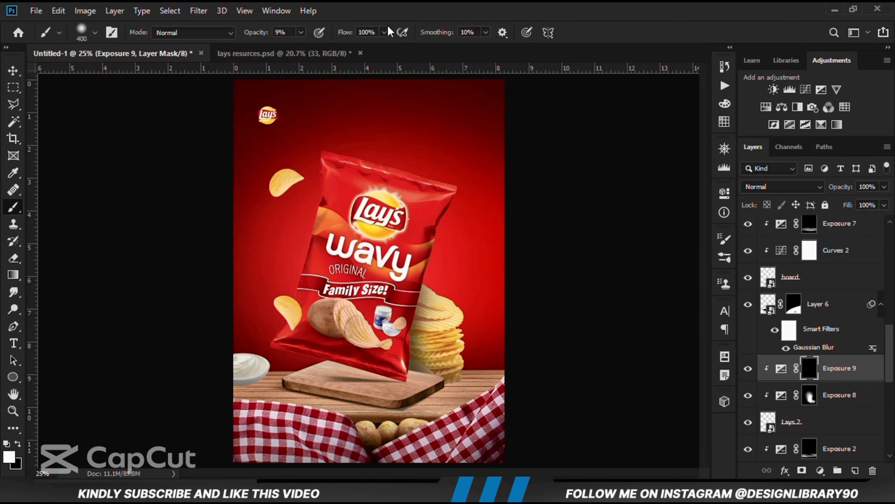
{"action": "mouse_move", "coordinate": [458, 337]}
{"action": "left_mouse_down"}
{"action": "mouse_move", "coordinate": [444, 364]}
{"action": "mouse_move", "coordinate": [425, 341]}
{"action": "mouse_move", "coordinate": [450, 378]}
{"action": "left_mouse_up"}
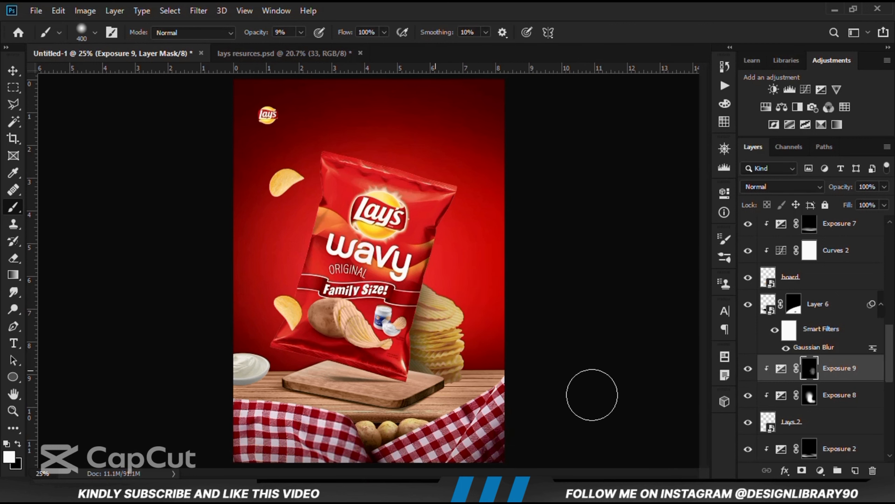
{"action": "left_click", "coordinate": [748, 369]}
{"action": "left_click", "coordinate": [748, 369]}
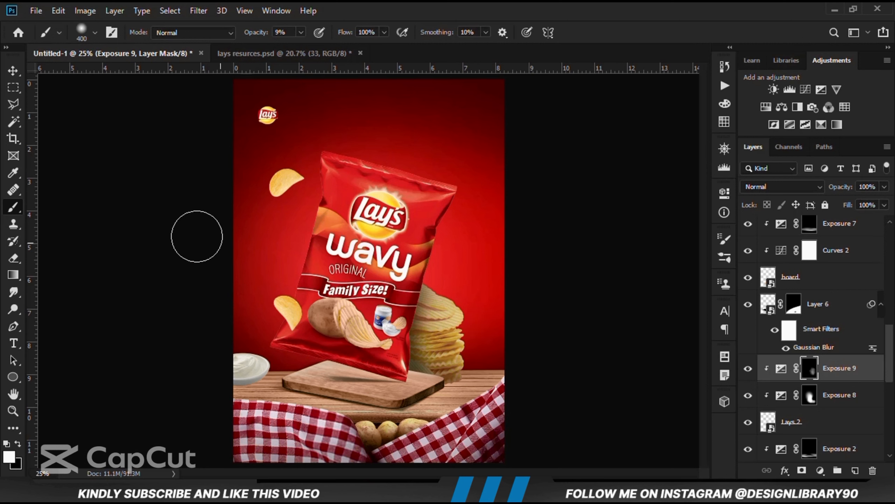
Add a brightening Exposure adjustment of +2.00 clipped to the chip stack and invert its mask to black.
{"action": "left_click_drag", "start_coordinate": [13, 71], "coordinate": [51, 74]}
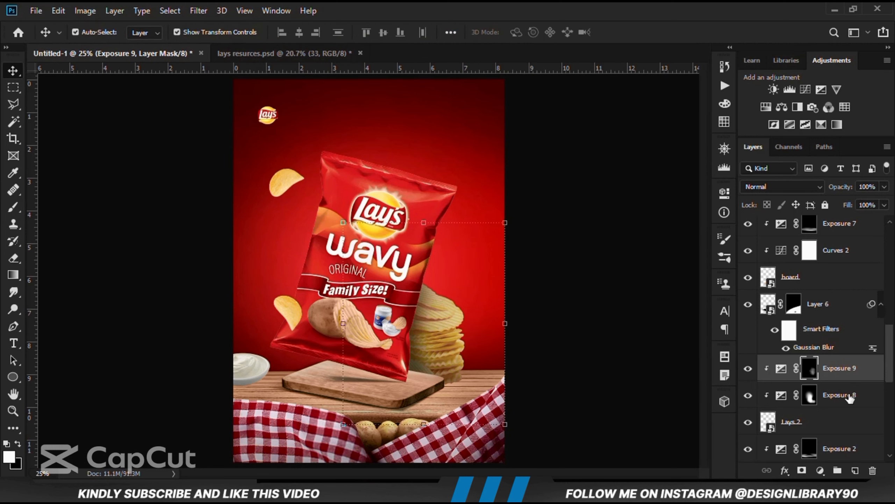
{"action": "left_click", "coordinate": [820, 471]}
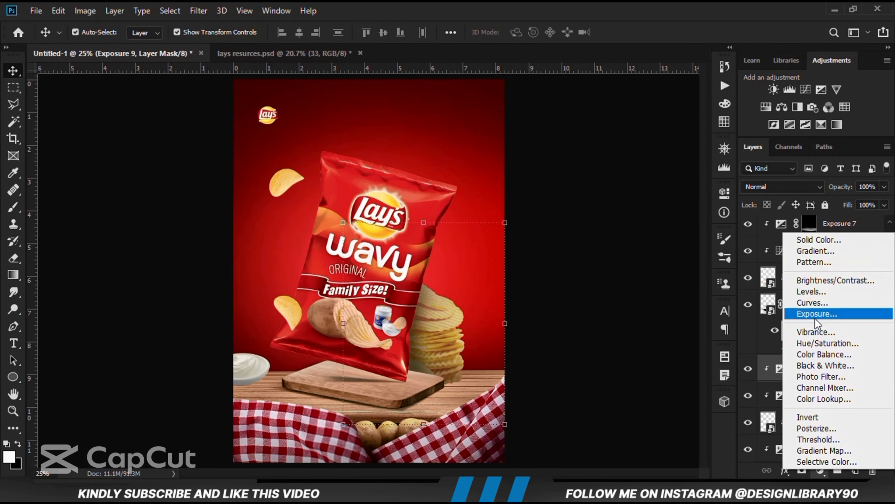
{"action": "left_click", "coordinate": [815, 317]}
{"action": "left_click_drag", "start_coordinate": [626, 262], "coordinate": [636, 263]}
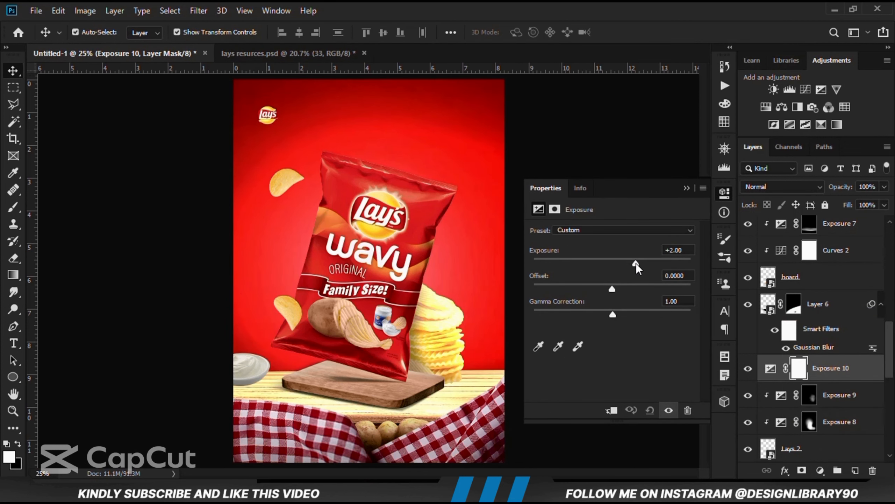
{"action": "left_click", "coordinate": [612, 410]}
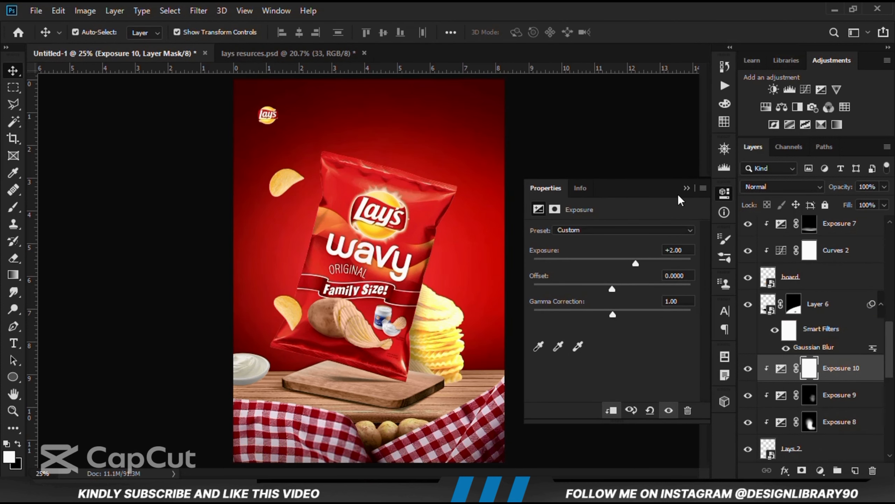
{"action": "left_click", "coordinate": [687, 187]}
{"action": "left_click", "coordinate": [748, 368]}
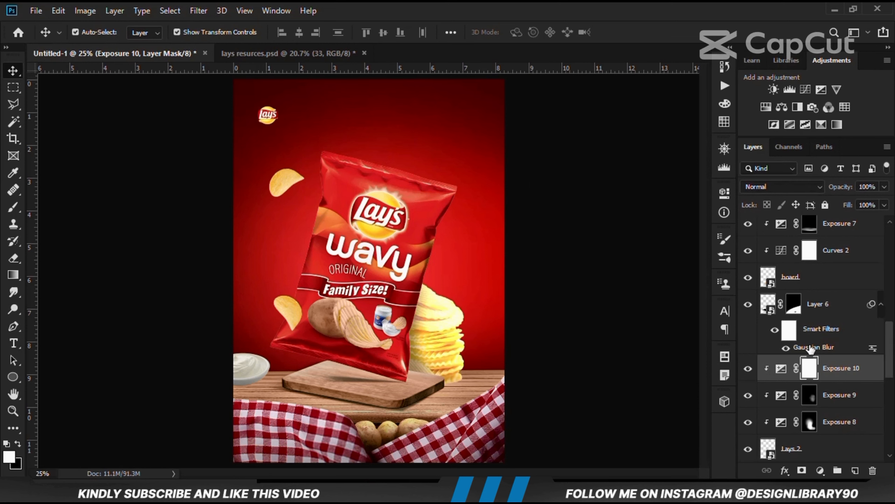
{"action": "key", "text": "ctrl+i"}
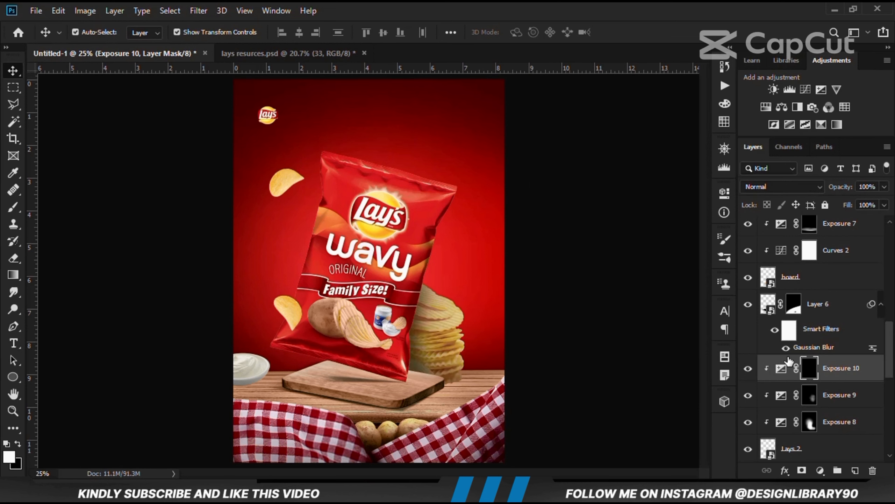
Paint a highlight down the chip stack's outer right edge on the Exposure 10 mask with a 250-pixel white brush at 21% opacity.
{"action": "right_click", "coordinate": [10, 211]}
{"action": "left_click", "coordinate": [36, 206]}
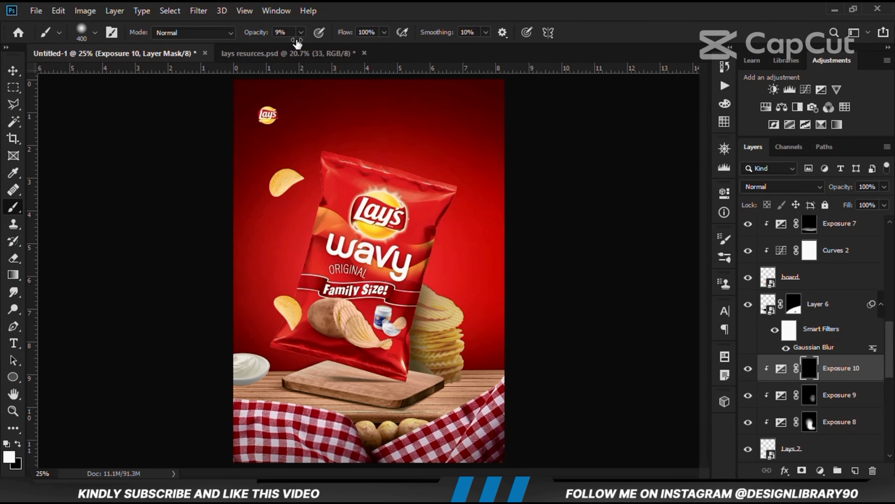
{"action": "left_click", "coordinate": [301, 33]}
{"action": "left_click_drag", "start_coordinate": [305, 48], "coordinate": [308, 47]}
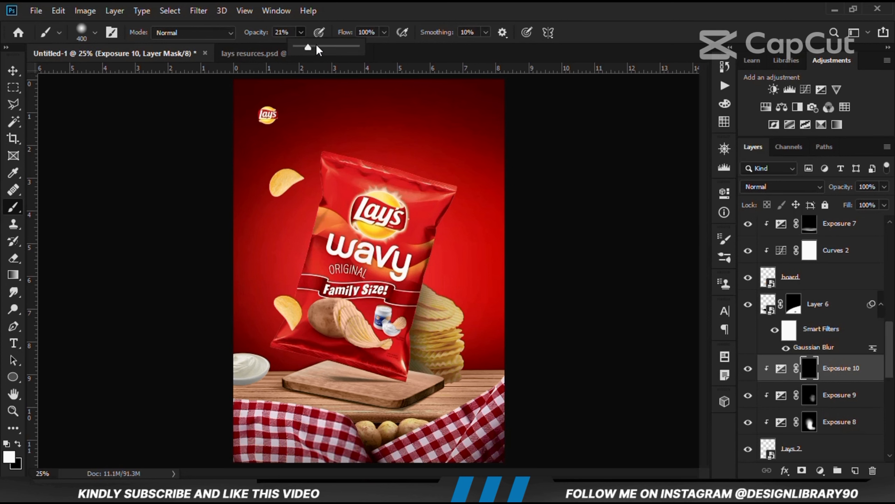
{"action": "left_click", "coordinate": [9, 457]}
{"action": "left_click", "coordinate": [646, 156]}
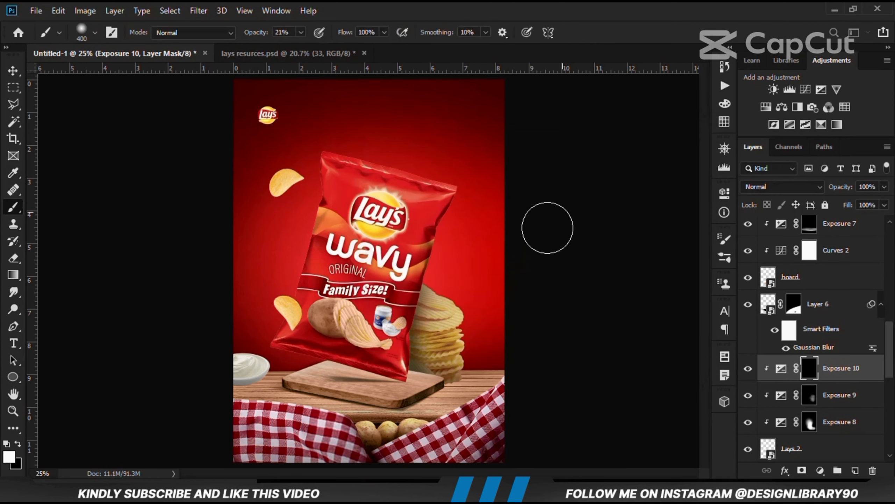
{"action": "key", "text": "bracketleft"}
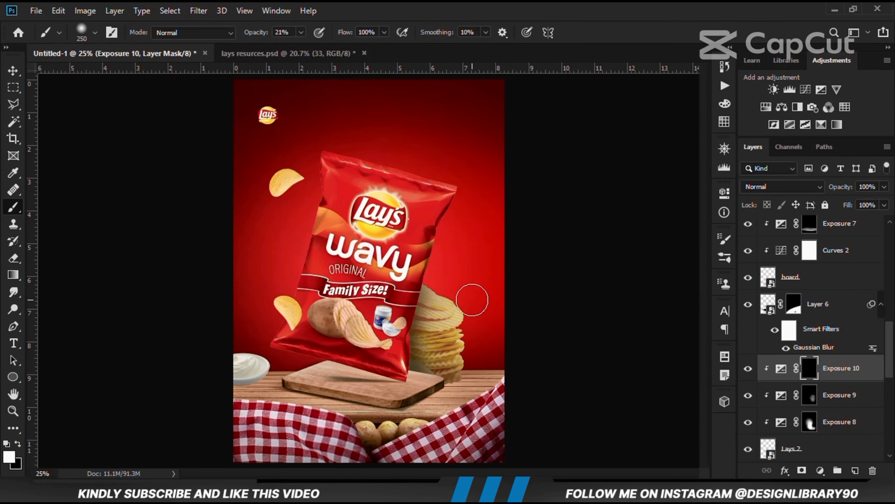
{"action": "mouse_move", "coordinate": [470, 311]}
{"action": "left_mouse_down"}
{"action": "mouse_move", "coordinate": [479, 353]}
{"action": "mouse_move", "coordinate": [468, 392]}
{"action": "left_mouse_up"}
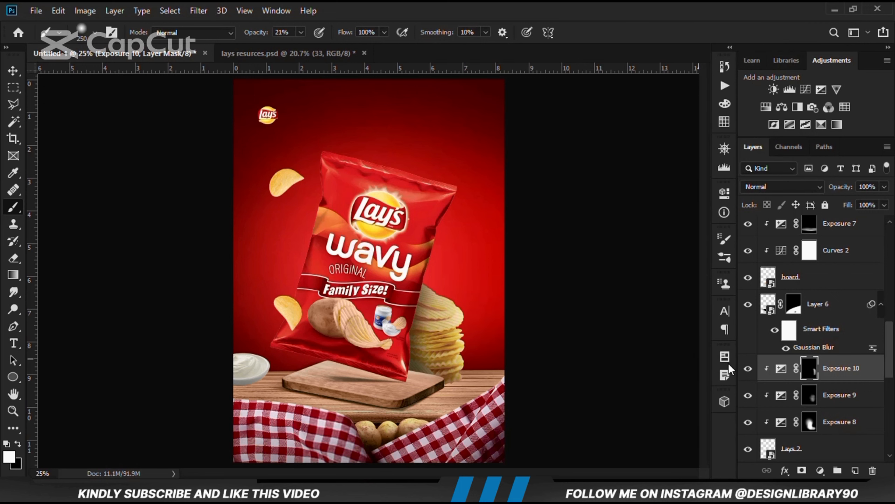
{"action": "left_click", "coordinate": [748, 368]}
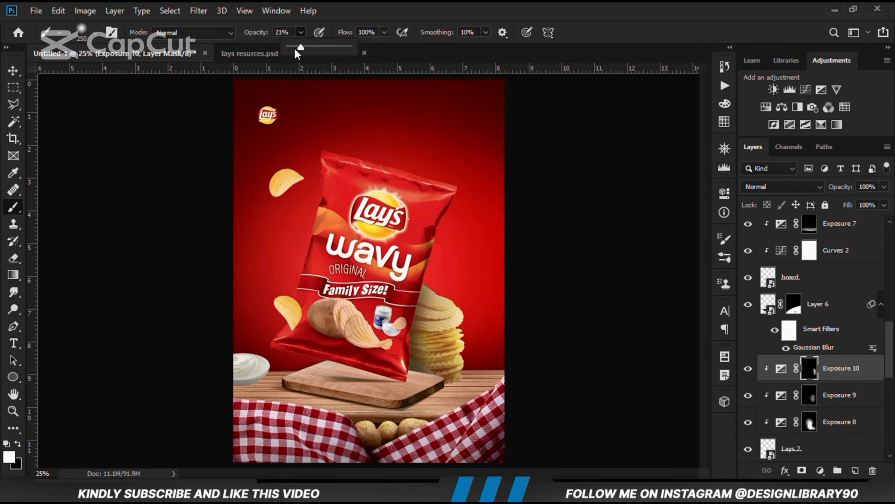
Blend the chip stack's highlight on the Exposure 10 mask with a 400-pixel brush at 10% opacity, and compare the effect.
{"action": "left_click_drag", "start_coordinate": [294, 48], "coordinate": [293, 47]}
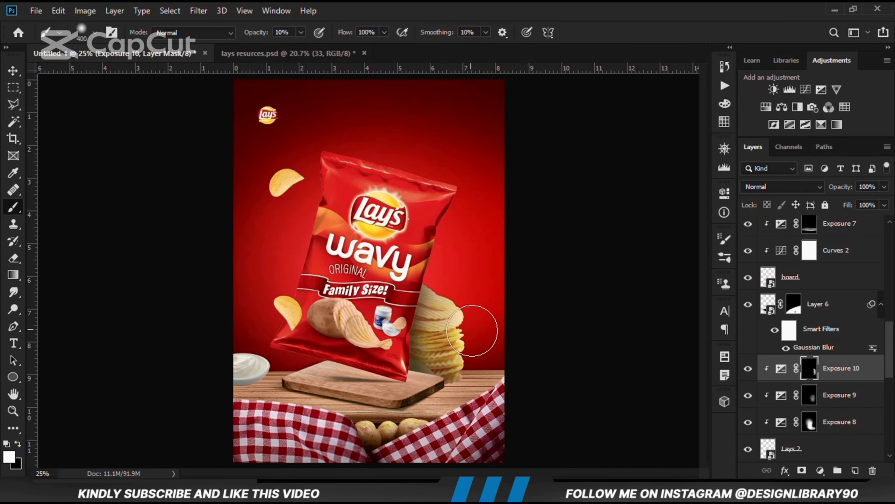
{"action": "key", "text": "bracketright"}
{"action": "key", "text": "bracketright"}
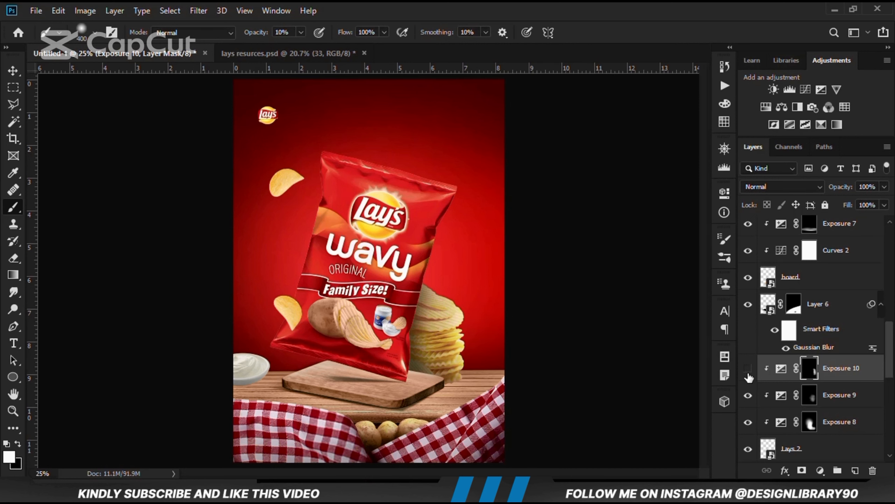
{"action": "left_click", "coordinate": [748, 372]}
{"action": "left_click", "coordinate": [748, 372]}
Reduce the Exposure 10 layer's opacity to 78%, compare the stack with and without it, and deselect the layer.
{"action": "left_click_drag", "start_coordinate": [884, 187], "coordinate": [880, 205]}
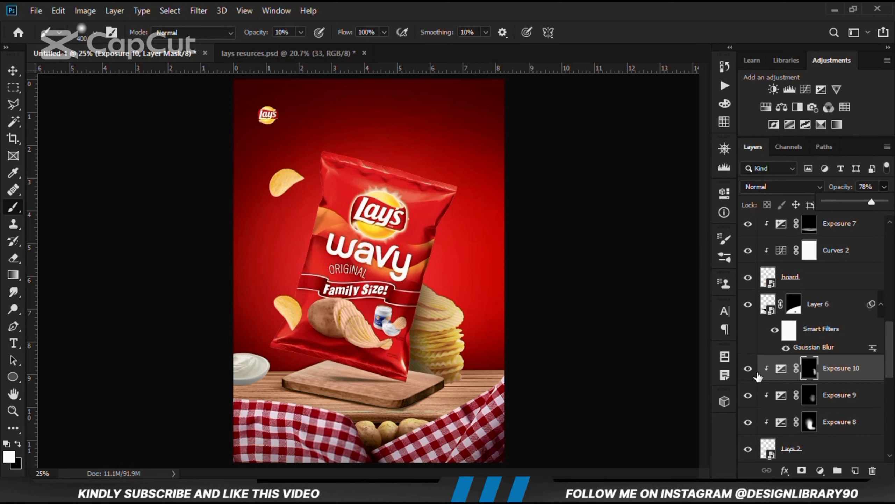
{"action": "left_click", "coordinate": [781, 369]}
{"action": "left_click", "coordinate": [748, 369]}
{"action": "left_click", "coordinate": [748, 368]}
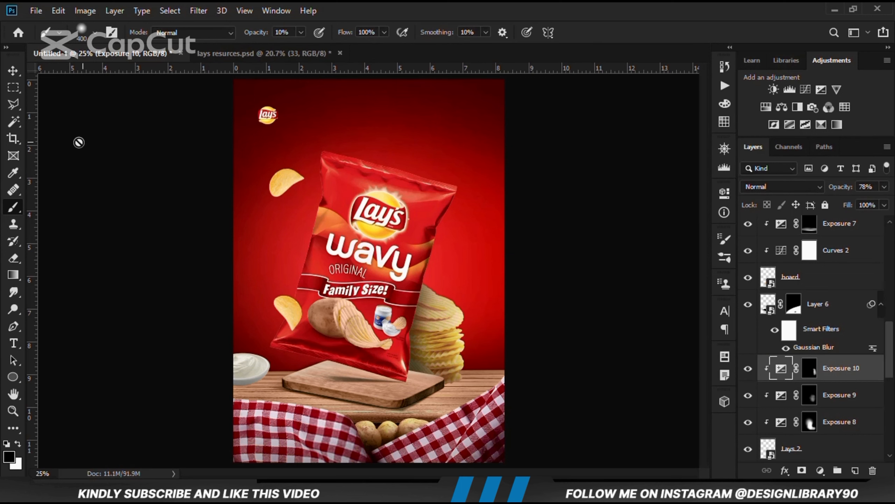
{"action": "left_click", "coordinate": [17, 74]}
{"action": "left_click", "coordinate": [55, 76]}
{"action": "left_click", "coordinate": [120, 249]}
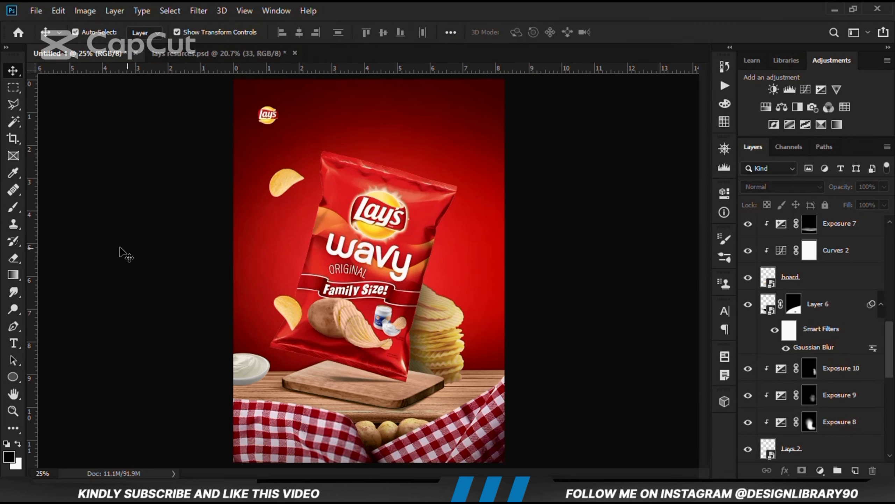
Add a darkening Exposure adjustment of -3.44 clipped to the cream bowl layer and invert its mask to black.
{"action": "left_click", "coordinate": [259, 374]}
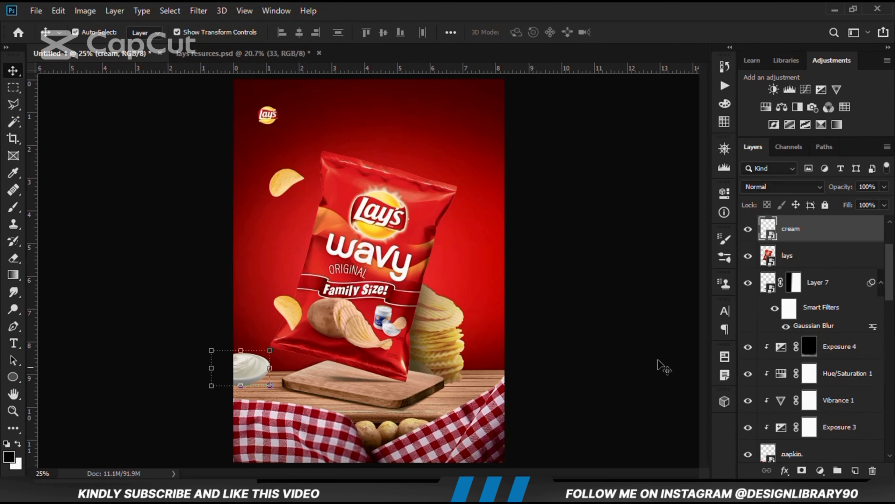
{"action": "left_click", "coordinate": [747, 229]}
{"action": "scroll", "coordinate": [811, 309], "scroll_direction": "up", "scroll_amount": 1}
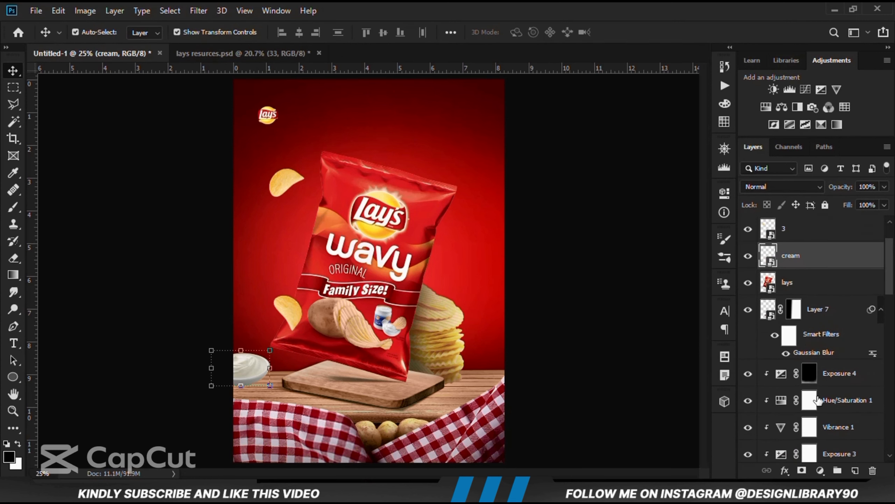
{"action": "left_click", "coordinate": [821, 470]}
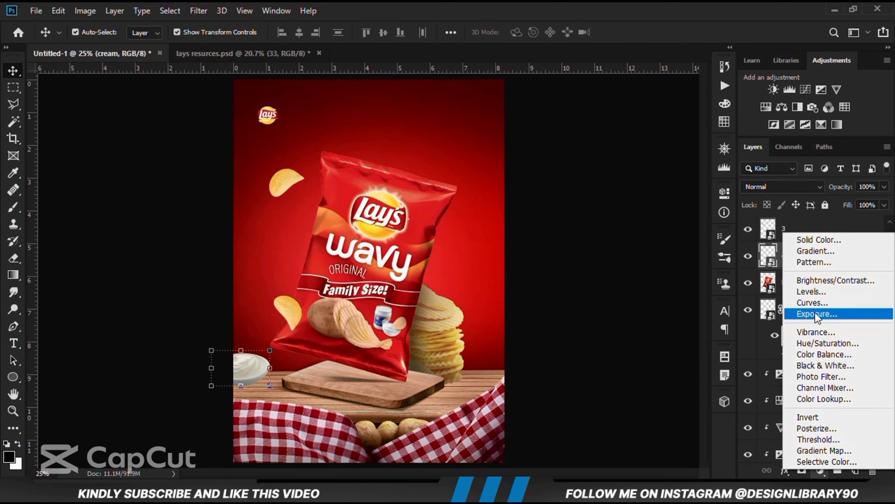
{"action": "left_click", "coordinate": [815, 313]}
{"action": "left_click_drag", "start_coordinate": [579, 266], "coordinate": [572, 266]}
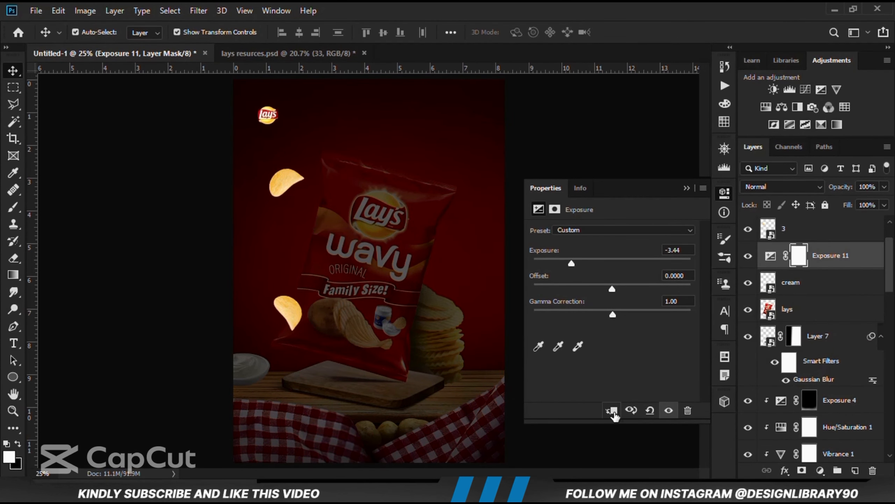
{"action": "left_click", "coordinate": [612, 410]}
{"action": "left_click", "coordinate": [692, 188]}
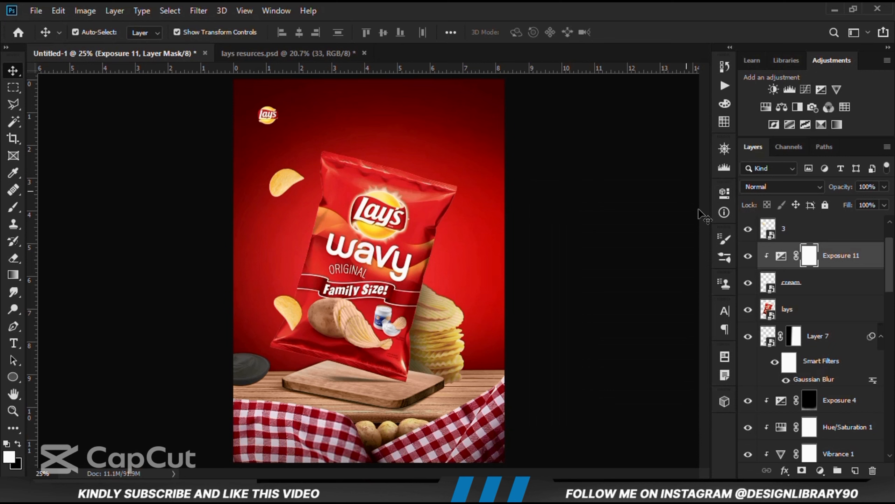
{"action": "left_click", "coordinate": [748, 257]}
{"action": "left_click", "coordinate": [748, 256]}
{"action": "key", "text": "ctrl+i"}
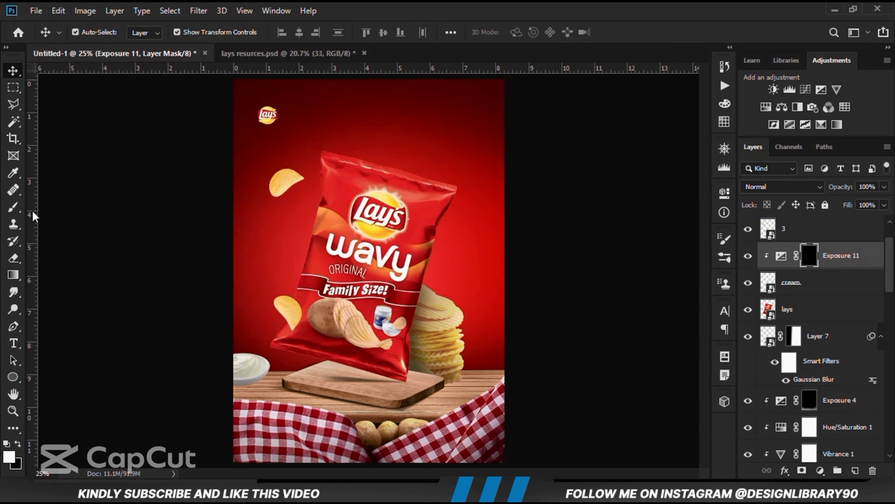
Shade the cream bowl's edges on the Exposure 11 mask with a 400-pixel white brush, first at 28% and again at 12% opacity.
{"action": "right_click", "coordinate": [14, 205]}
{"action": "left_click", "coordinate": [56, 208]}
{"action": "scroll", "coordinate": [208, 362], "scroll_direction": "up", "scroll_amount": 4}
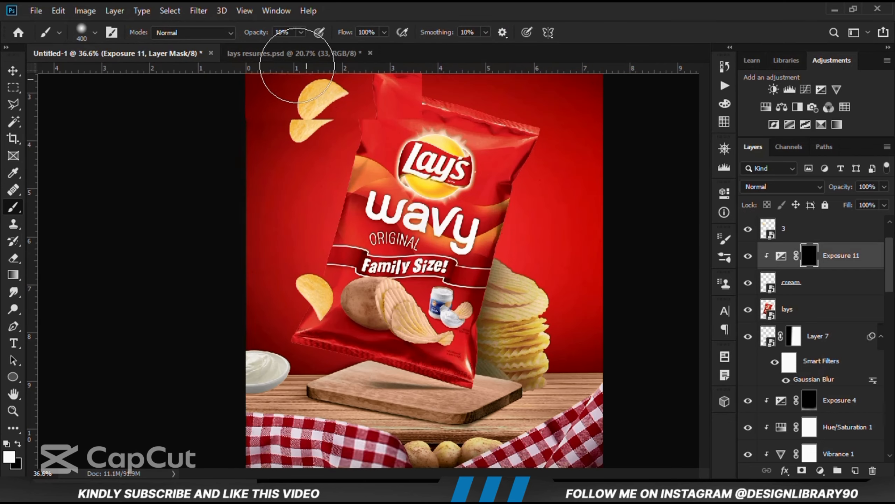
{"action": "left_click", "coordinate": [300, 33]}
{"action": "left_click", "coordinate": [378, 4]}
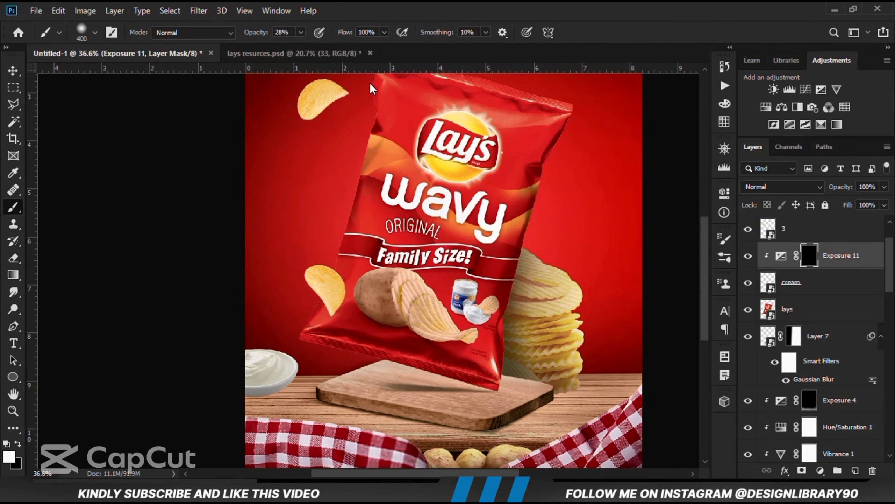
{"action": "left_click", "coordinate": [11, 458]}
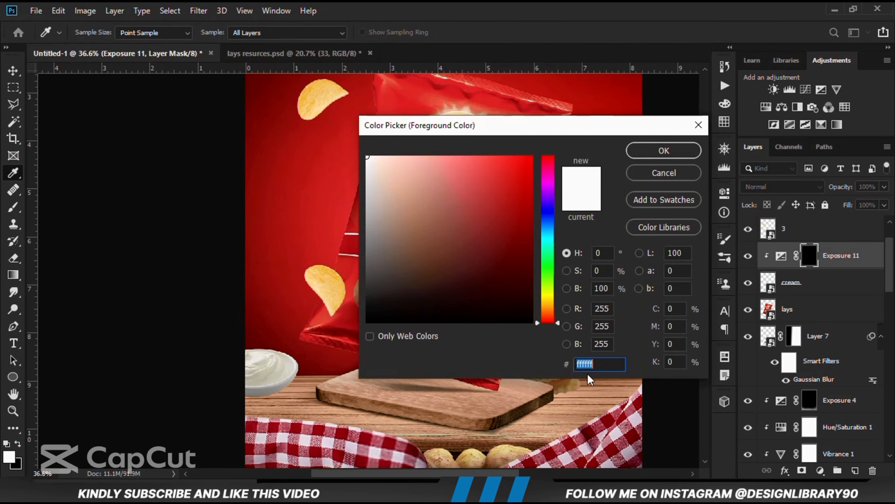
{"action": "left_click", "coordinate": [644, 154]}
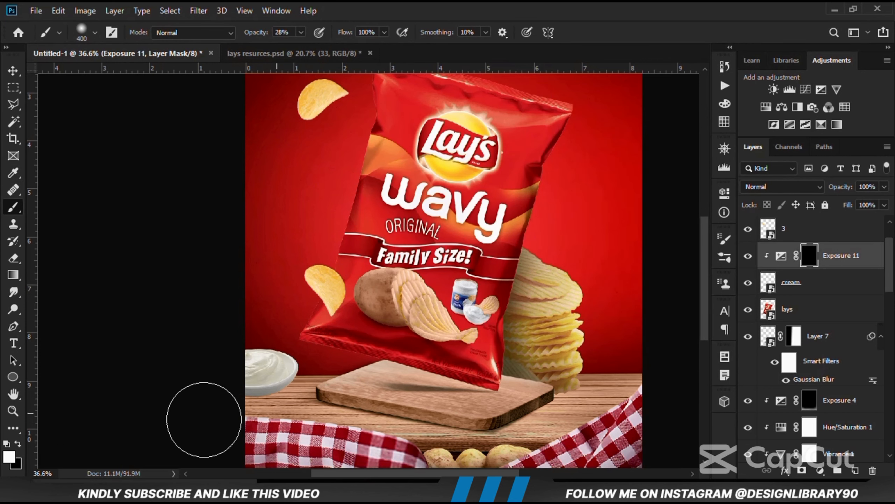
{"action": "left_click", "coordinate": [301, 32]}
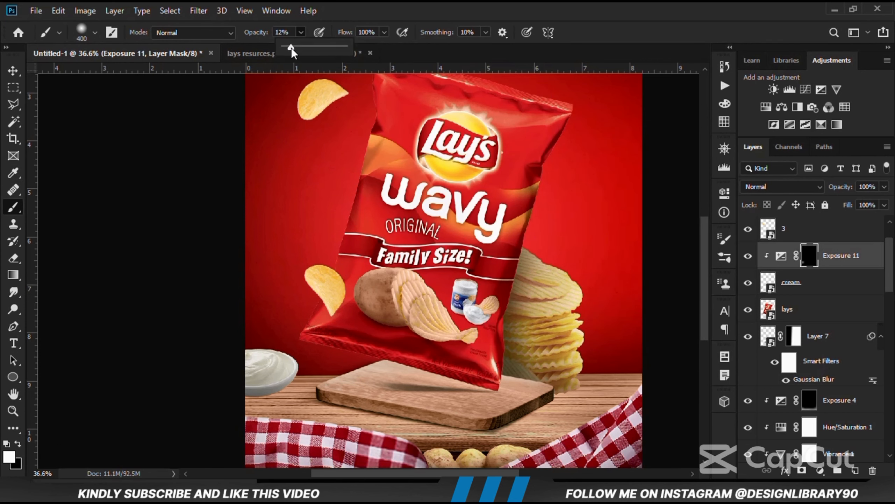
{"action": "left_click", "coordinate": [394, 12]}
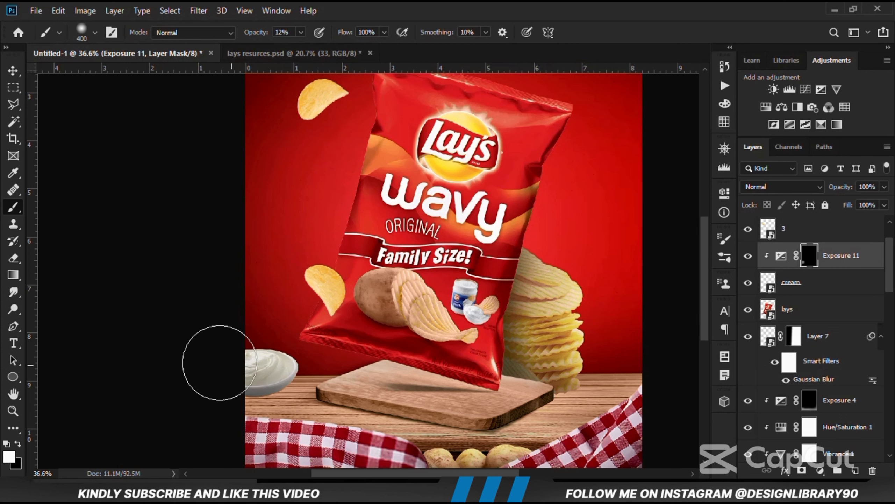
{"action": "mouse_move", "coordinate": [219, 378]}
{"action": "left_mouse_down"}
{"action": "mouse_move", "coordinate": [286, 374]}
{"action": "mouse_move", "coordinate": [320, 350]}
{"action": "mouse_move", "coordinate": [315, 326]}
{"action": "left_mouse_up"}
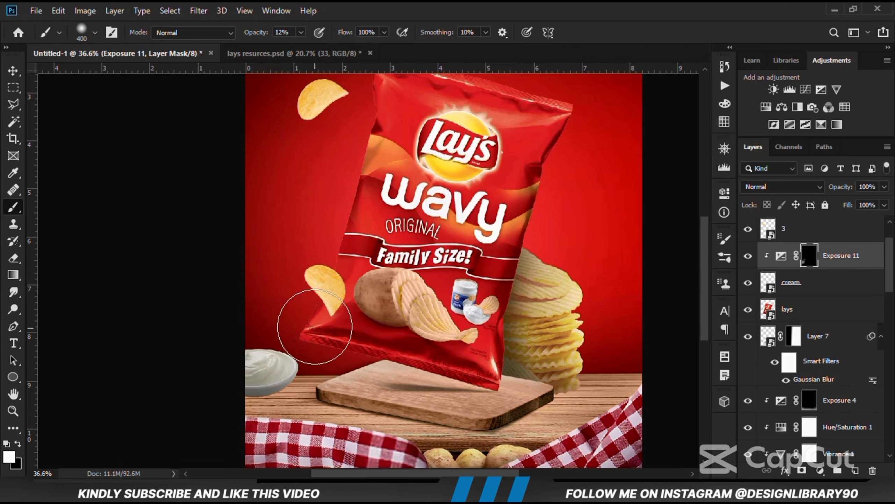
{"action": "mouse_move", "coordinate": [305, 406]}
{"action": "left_mouse_down"}
{"action": "mouse_move", "coordinate": [257, 431]}
{"action": "mouse_move", "coordinate": [164, 408]}
{"action": "left_mouse_up"}
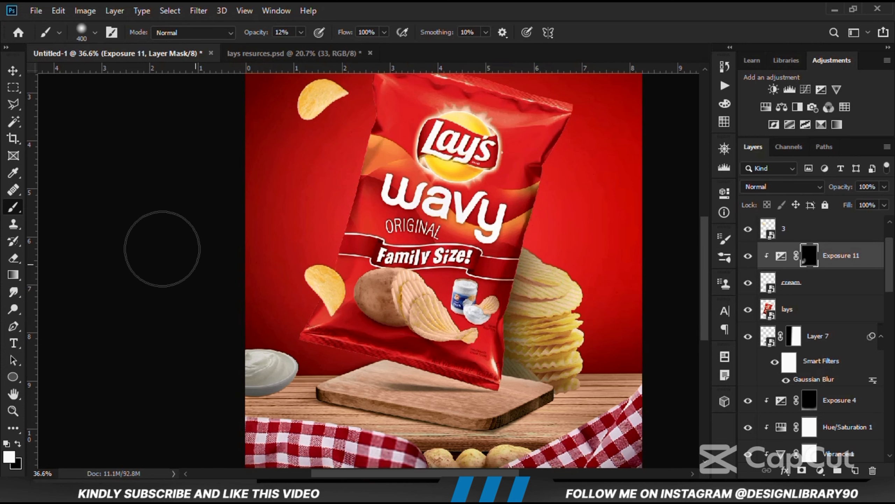
{"action": "left_click", "coordinate": [13, 71]}
{"action": "key", "text": "ctrl+minus"}
{"action": "key", "text": "ctrl+minus"}
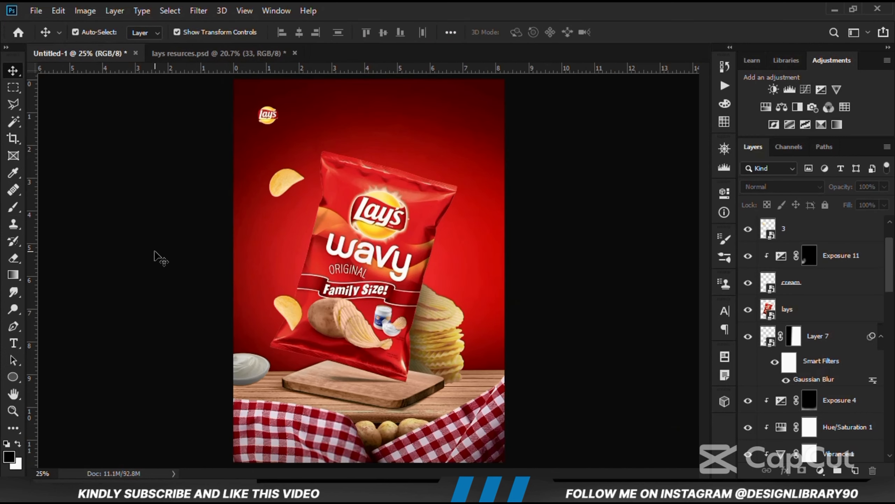
Add a darkening Exposure adjustment of -2.56 above the Lay's bag layer and invert its mask to black.
{"action": "left_click", "coordinate": [413, 274]}
{"action": "left_click", "coordinate": [750, 311]}
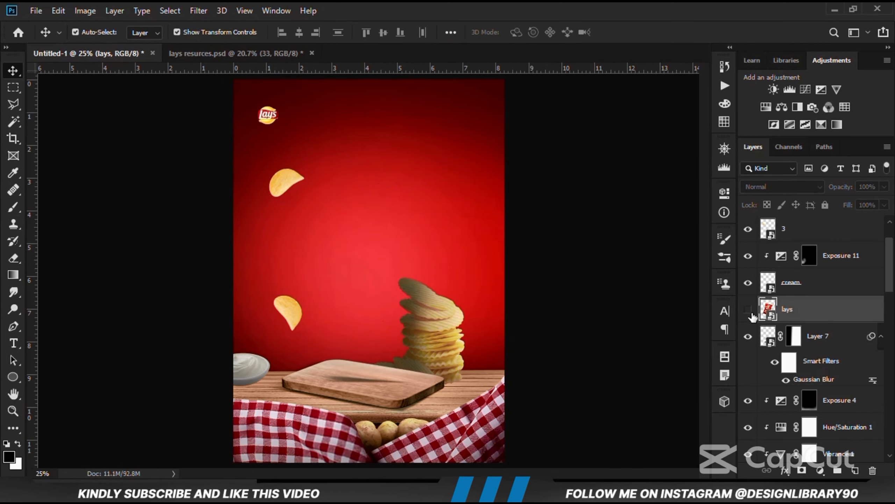
{"action": "left_click", "coordinate": [749, 311]}
{"action": "left_click", "coordinate": [821, 470]}
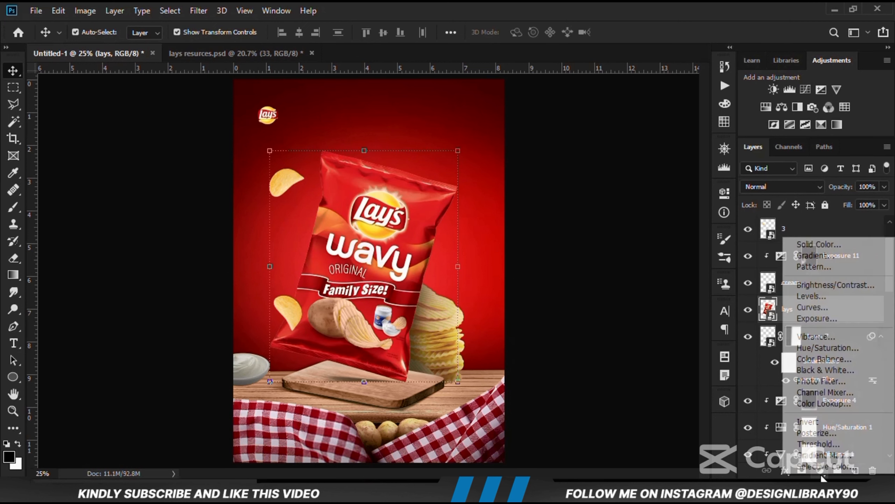
{"action": "left_click", "coordinate": [821, 320]}
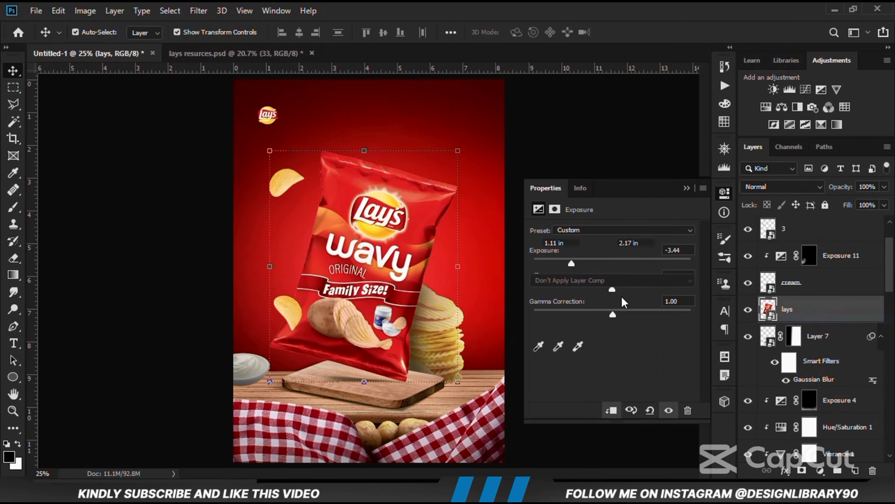
{"action": "left_click_drag", "start_coordinate": [602, 264], "coordinate": [582, 270]}
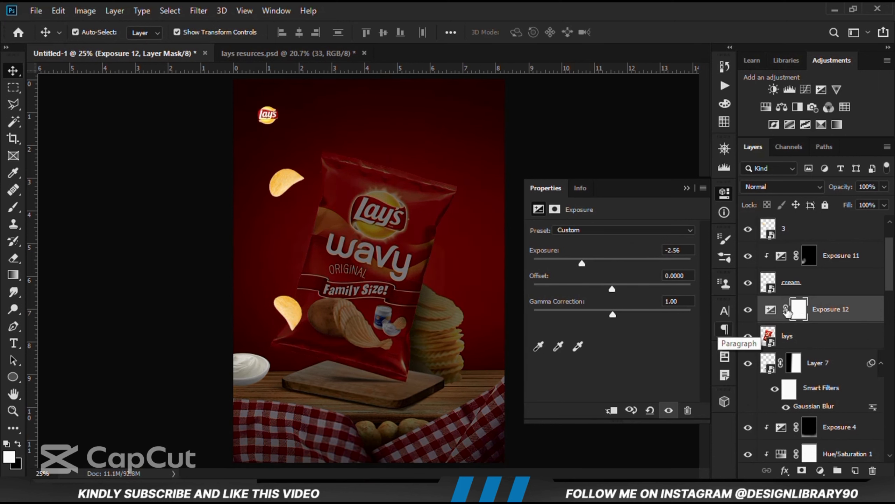
{"action": "key", "text": "ctrl+i"}
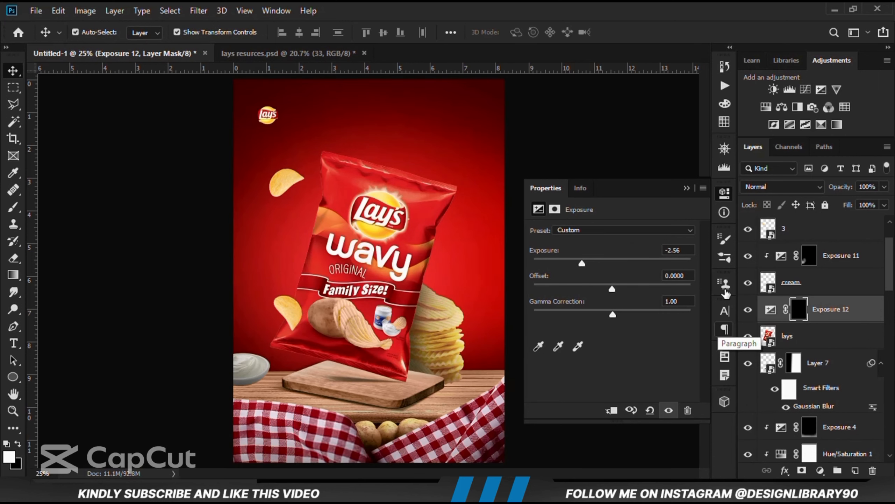
Clip Exposure 12 to the Lay's bag and shade the bag's left side on its mask with a 600-pixel white brush at 23% opacity.
{"action": "right_click", "coordinate": [16, 207]}
{"action": "left_click", "coordinate": [109, 211]}
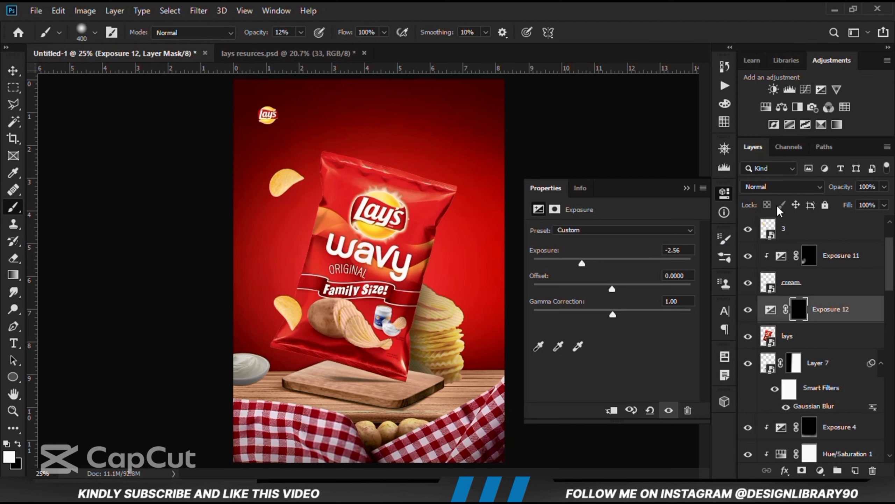
{"action": "left_click", "coordinate": [686, 188]}
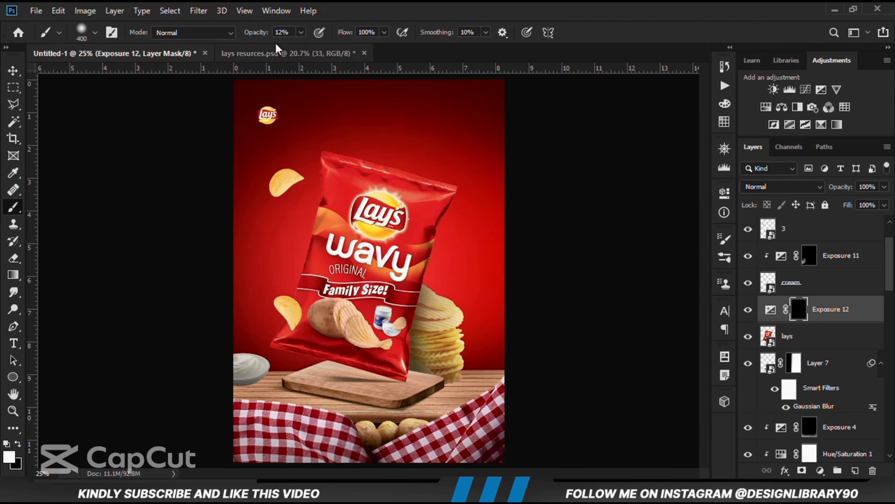
{"action": "left_click", "coordinate": [301, 32]}
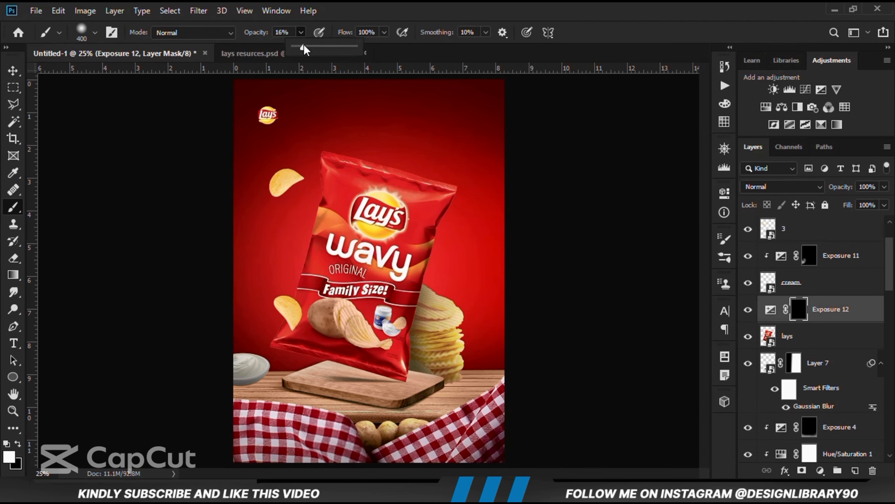
{"action": "left_click", "coordinate": [328, 5]}
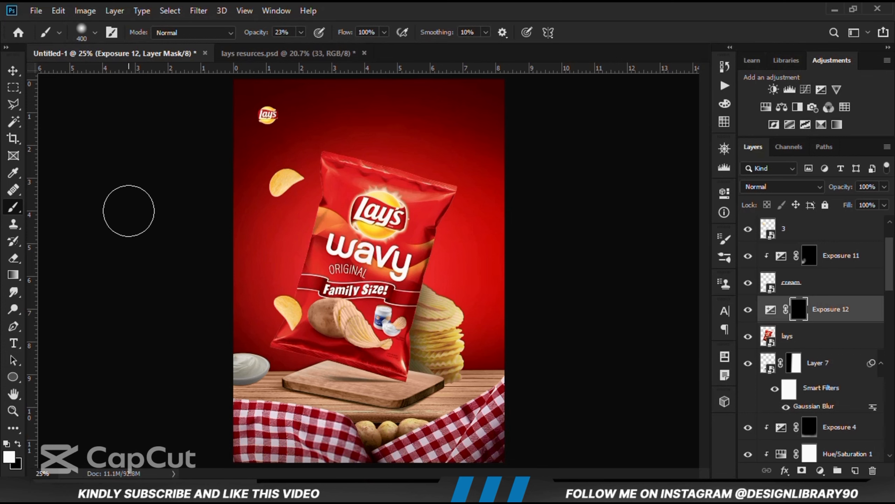
{"action": "key", "text": "bracketright"}
{"action": "key", "text": "bracketright"}
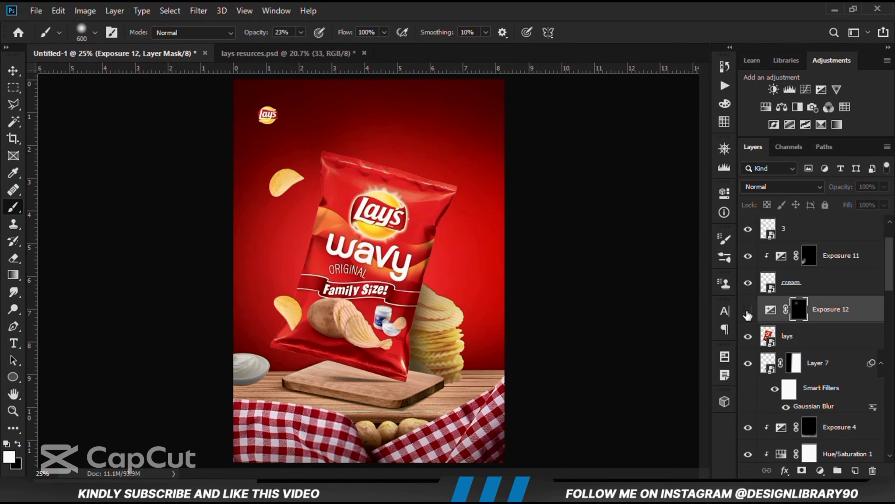
{"action": "right_click", "coordinate": [820, 311]}
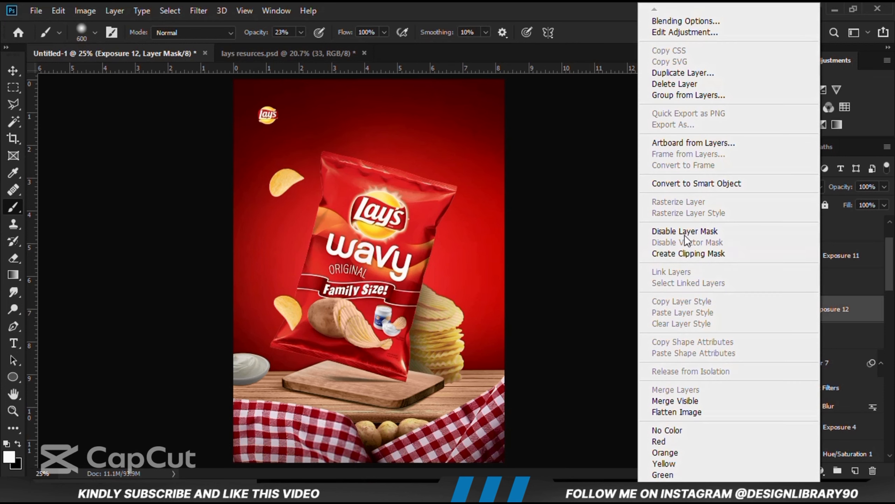
{"action": "left_click", "coordinate": [683, 254]}
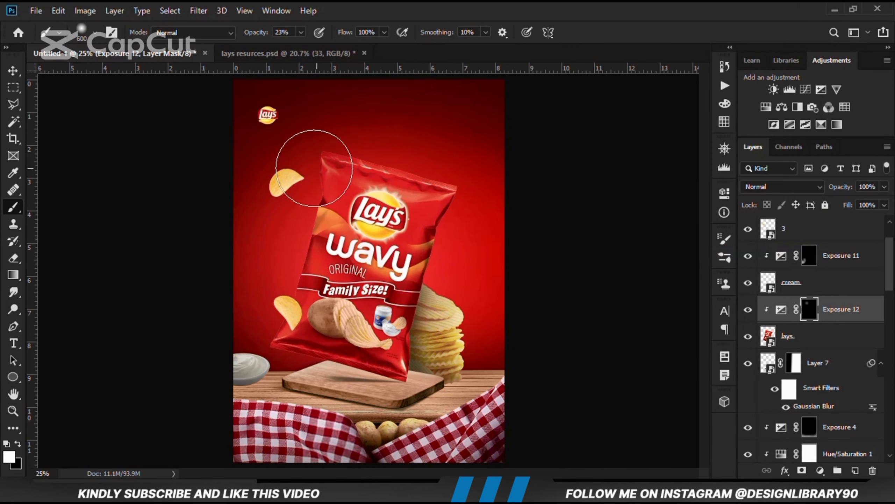
{"action": "mouse_move", "coordinate": [300, 196]}
{"action": "left_mouse_down"}
{"action": "mouse_move", "coordinate": [273, 283]}
{"action": "mouse_move", "coordinate": [315, 192]}
{"action": "mouse_move", "coordinate": [257, 382]}
{"action": "mouse_move", "coordinate": [256, 361]}
{"action": "mouse_move", "coordinate": [316, 374]}
{"action": "mouse_move", "coordinate": [224, 324]}
{"action": "mouse_move", "coordinate": [313, 236]}
{"action": "mouse_move", "coordinate": [319, 111]}
{"action": "mouse_move", "coordinate": [398, 121]}
{"action": "mouse_move", "coordinate": [307, 113]}
{"action": "mouse_move", "coordinate": [325, 119]}
{"action": "mouse_move", "coordinate": [279, 157]}
{"action": "mouse_move", "coordinate": [310, 166]}
{"action": "mouse_move", "coordinate": [262, 323]}
{"action": "mouse_move", "coordinate": [273, 352]}
{"action": "mouse_move", "coordinate": [360, 400]}
{"action": "mouse_move", "coordinate": [266, 364]}
{"action": "mouse_move", "coordinate": [278, 361]}
{"action": "mouse_move", "coordinate": [273, 272]}
{"action": "mouse_move", "coordinate": [237, 382]}
{"action": "mouse_move", "coordinate": [293, 328]}
{"action": "left_mouse_up"}
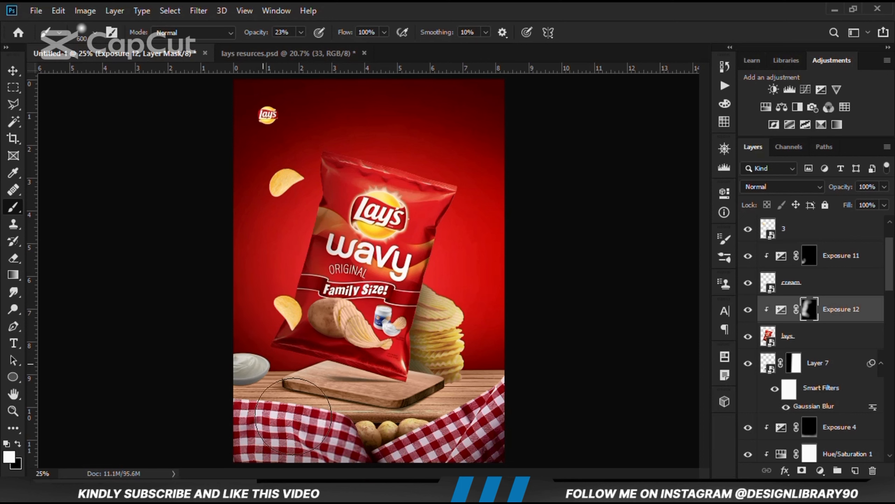
Compare the bag with and without Exposure 12, reduce that layer's opacity to 85%, and deselect it.
{"action": "left_click", "coordinate": [748, 309]}
{"action": "left_click", "coordinate": [748, 309]}
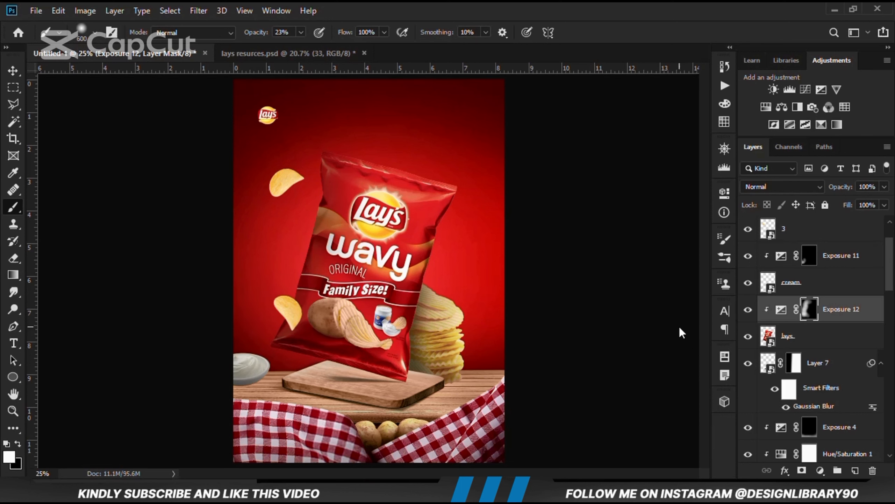
{"action": "left_click", "coordinate": [884, 186]}
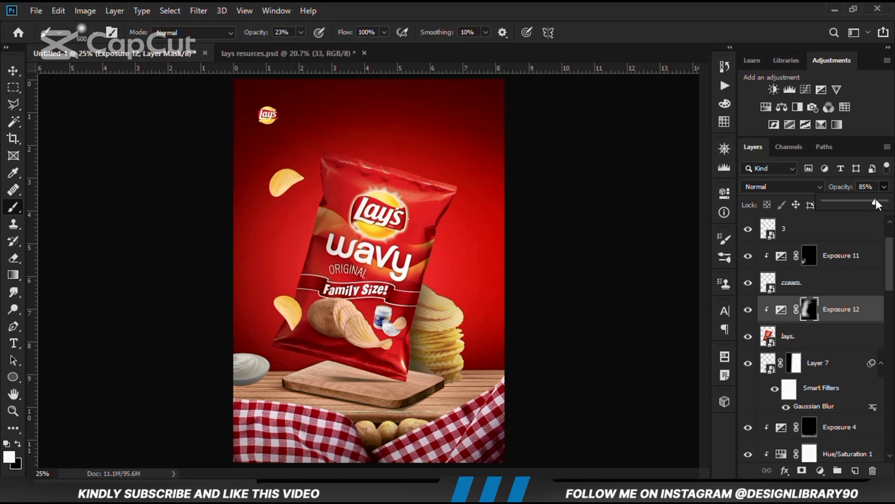
{"action": "left_click", "coordinate": [13, 71]}
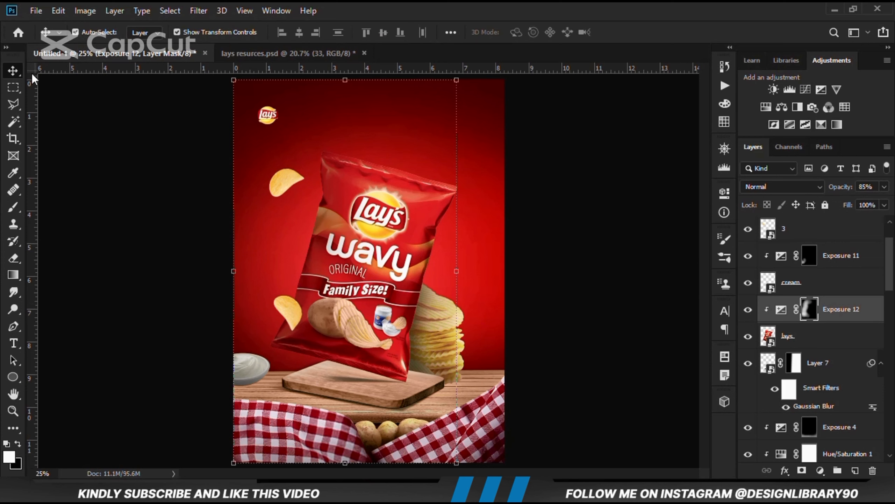
{"action": "left_click", "coordinate": [96, 145]}
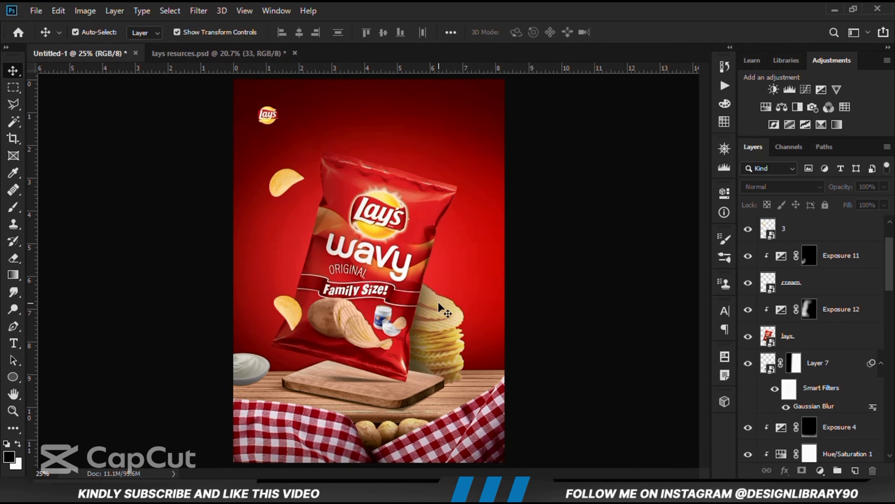
Add a brightening Exposure adjustment of +1.39 clipped directly above the Lay's bag layer and invert its mask to black.
{"action": "left_click", "coordinate": [407, 263]}
{"action": "left_click", "coordinate": [748, 336]}
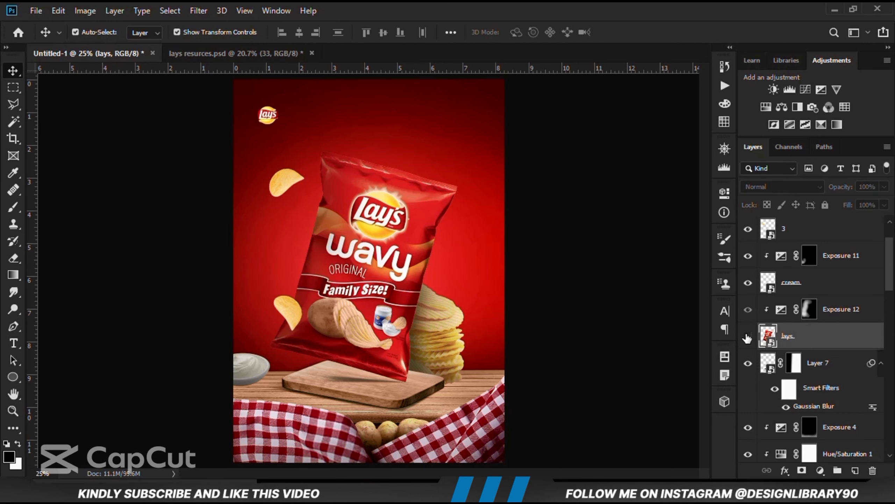
{"action": "left_click", "coordinate": [747, 336]}
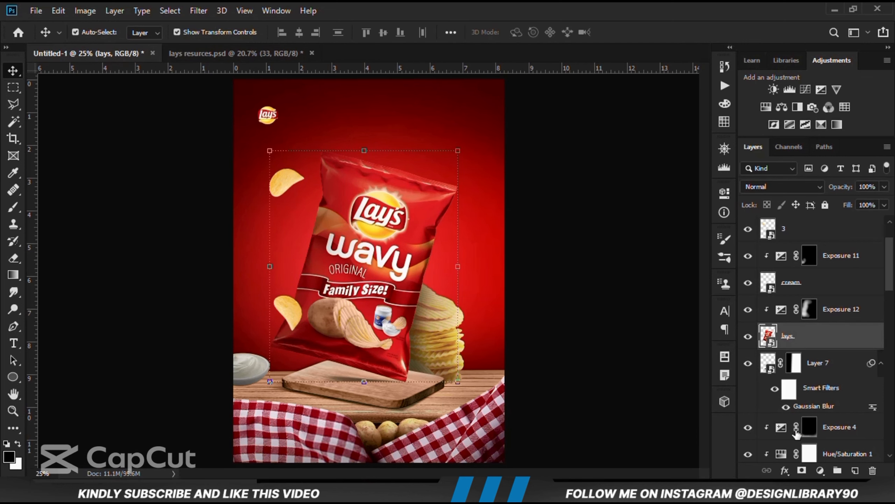
{"action": "left_click", "coordinate": [821, 472]}
{"action": "left_click", "coordinate": [823, 313]}
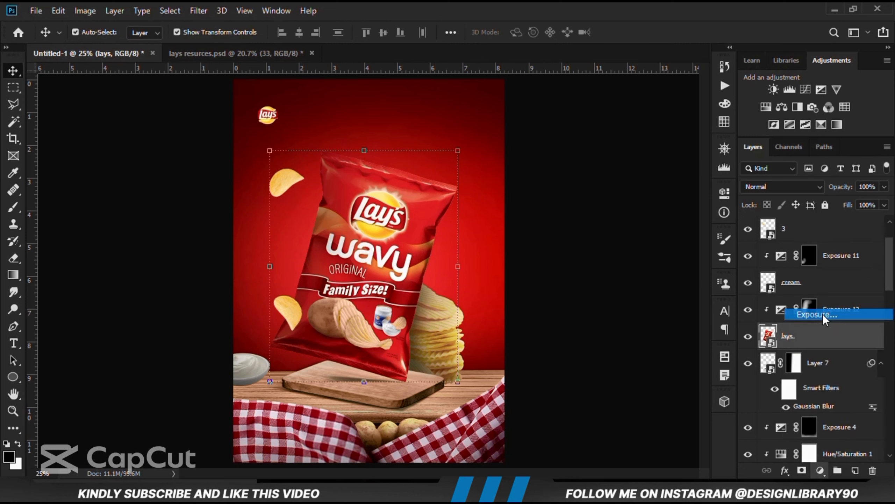
{"action": "left_click_drag", "start_coordinate": [612, 262], "coordinate": [629, 263]}
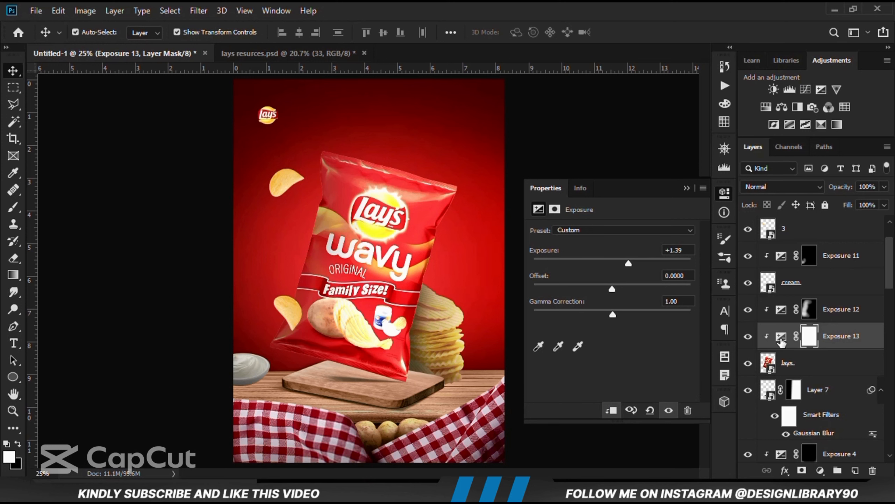
{"action": "key", "text": "ctrl+i"}
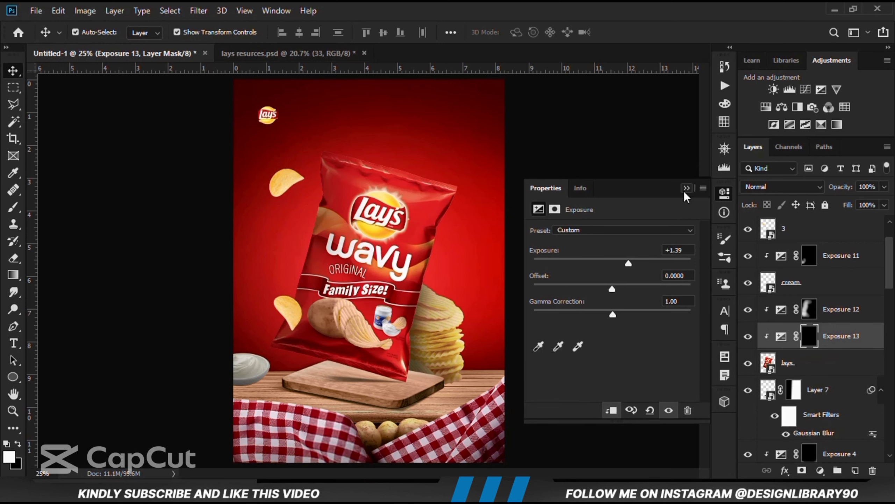
Brighten the bag's right side on the Exposure 13 mask with a 600-pixel white brush at 14% opacity, and compare the result with the original.
{"action": "left_click", "coordinate": [686, 188]}
{"action": "right_click", "coordinate": [15, 207]}
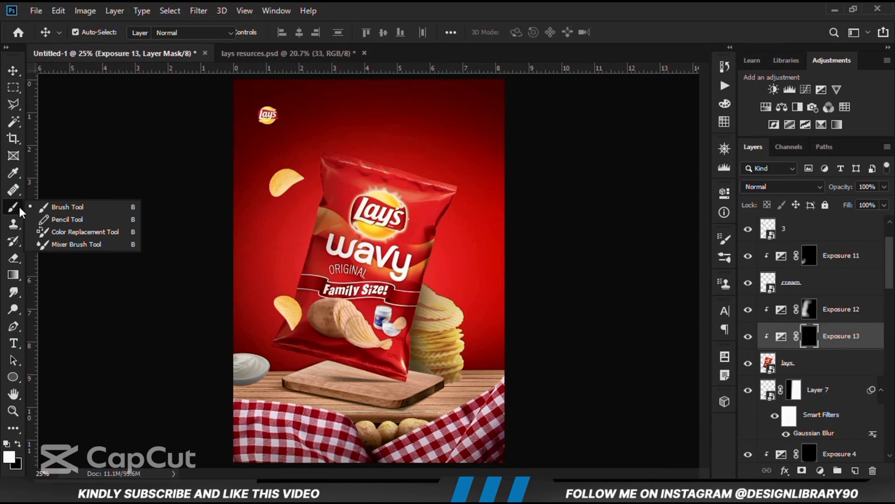
{"action": "left_click", "coordinate": [65, 207]}
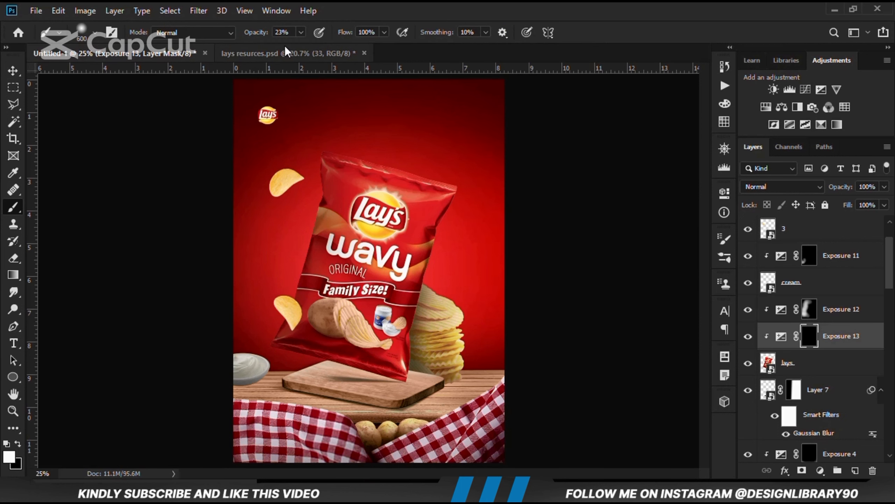
{"action": "left_click", "coordinate": [301, 32]}
{"action": "left_click_drag", "start_coordinate": [293, 45], "coordinate": [296, 45]}
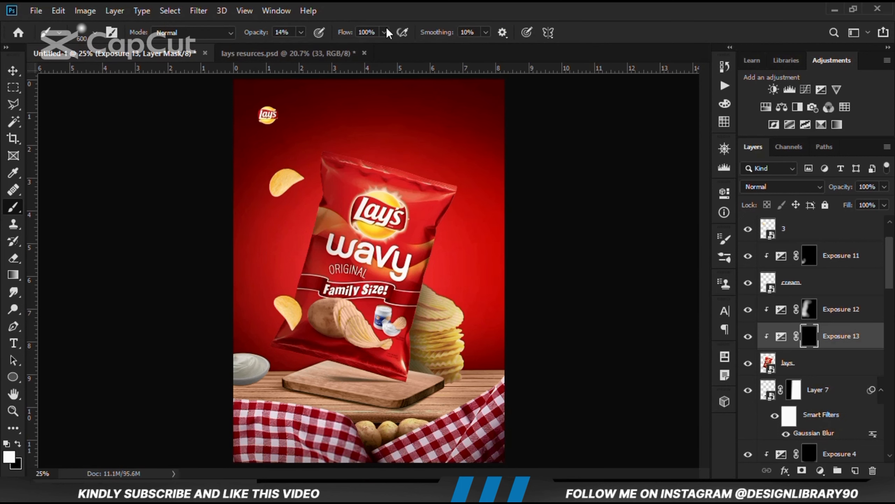
{"action": "mouse_move", "coordinate": [443, 355]}
{"action": "left_mouse_down"}
{"action": "mouse_move", "coordinate": [420, 357]}
{"action": "mouse_move", "coordinate": [442, 240]}
{"action": "left_mouse_up"}
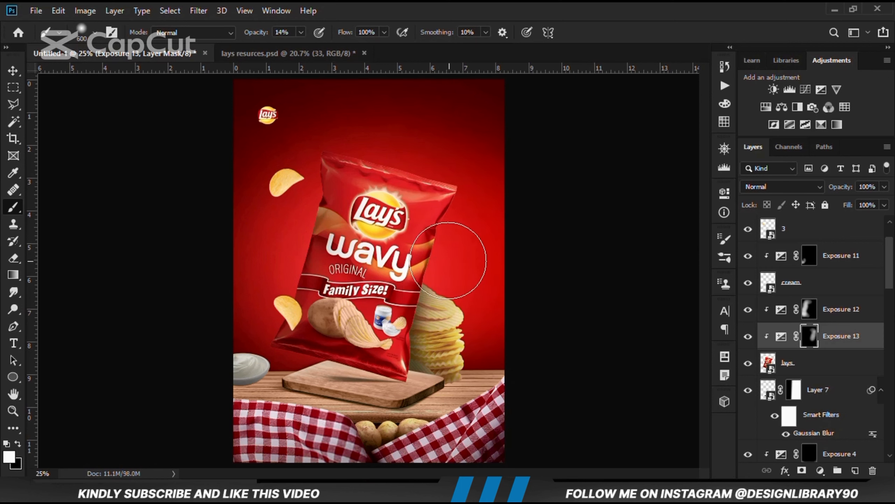
{"action": "left_click", "coordinate": [749, 337]}
{"action": "left_click", "coordinate": [749, 336]}
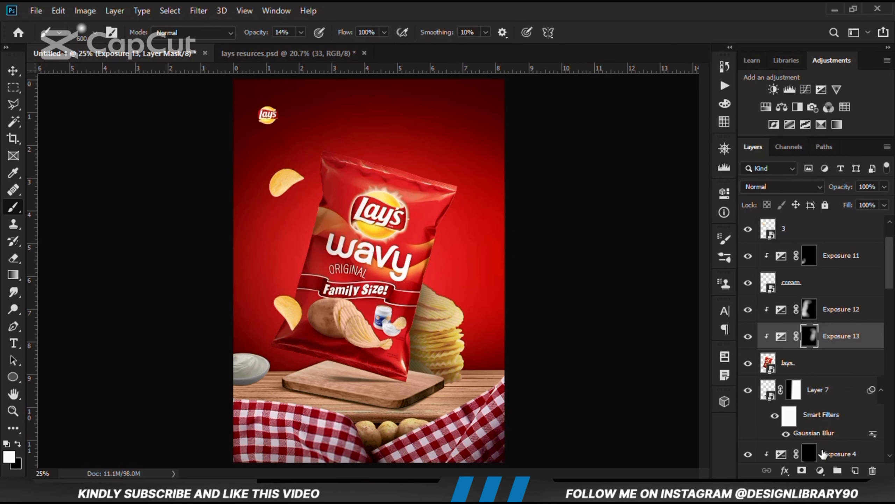
Add a Solid Color fill above Exposure 13, clipped to the bag, using the colour code ae2f0f copied from the Notepad window.
{"action": "left_click", "coordinate": [820, 471]}
{"action": "left_click", "coordinate": [807, 246]}
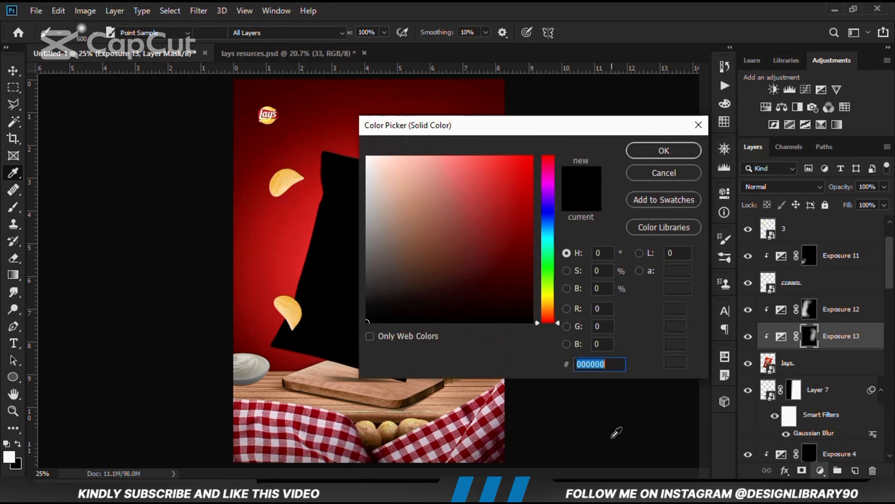
{"action": "key", "text": "alt+Tab"}
{"action": "left_click", "coordinate": [176, 265]}
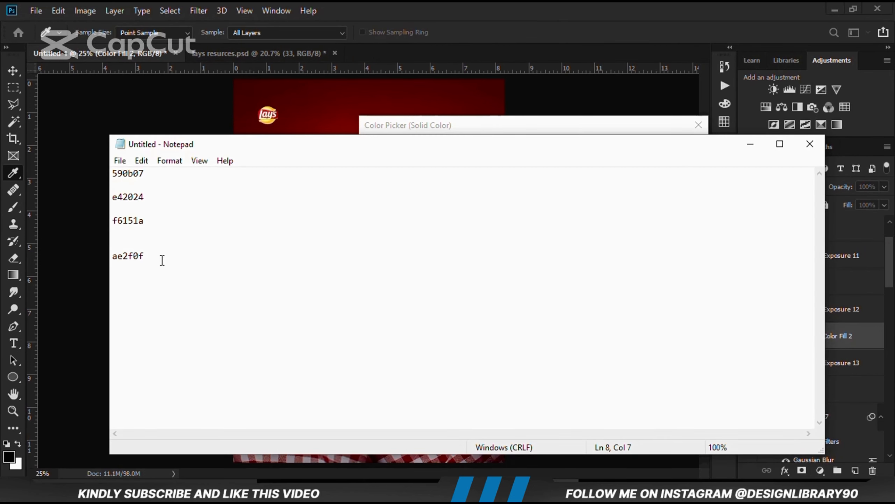
{"action": "double_click", "coordinate": [163, 261]}
{"action": "right_click", "coordinate": [142, 259]}
{"action": "left_click", "coordinate": [182, 298]}
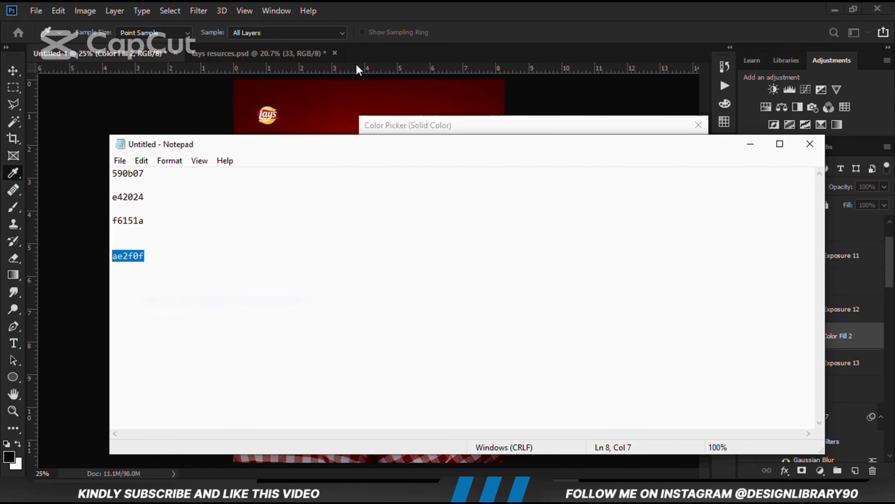
{"action": "key", "text": "alt+Tab"}
{"action": "right_click", "coordinate": [587, 363]}
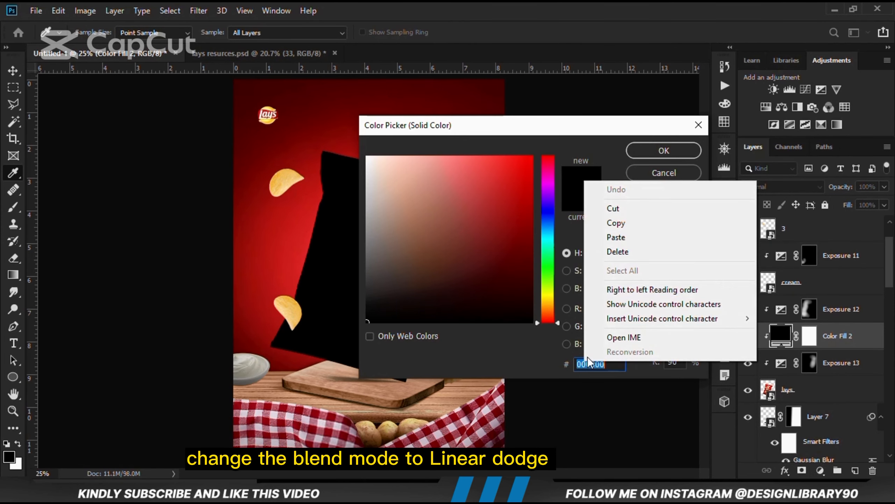
{"action": "left_click", "coordinate": [614, 238]}
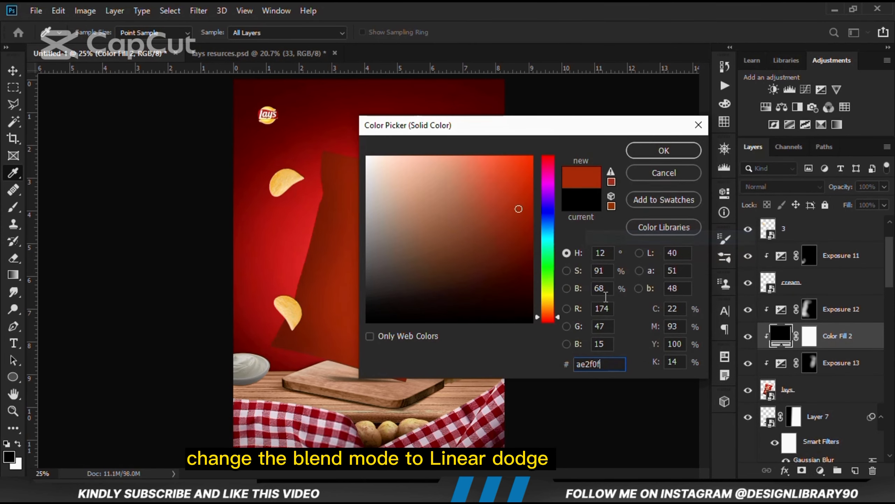
{"action": "left_click", "coordinate": [641, 155]}
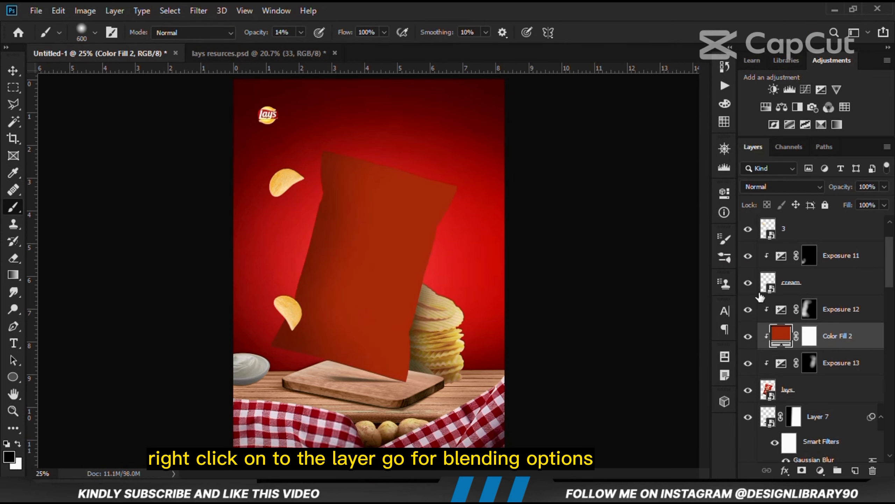
Set Color Fill 2 to Linear Dodge (Add) and split its Blend If underlying-layer shadow threshold to 8 / 83.
{"action": "left_click", "coordinate": [756, 184]}
{"action": "left_click", "coordinate": [767, 279]}
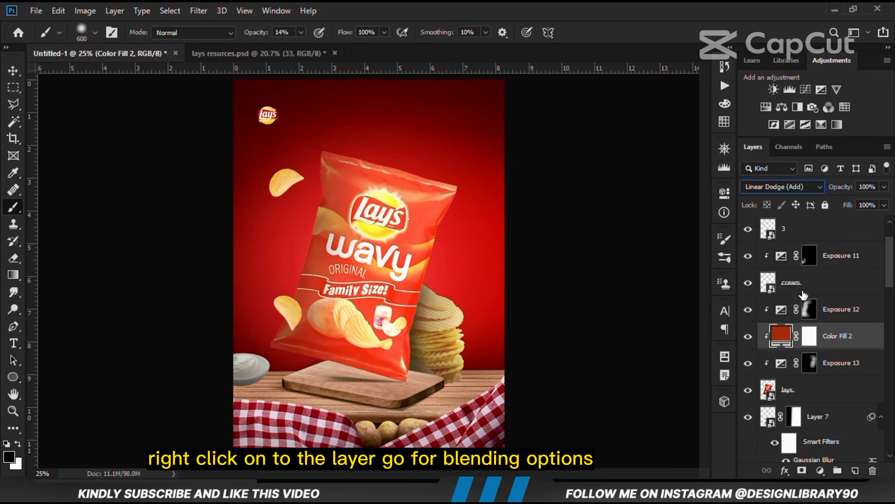
{"action": "right_click", "coordinate": [858, 342]}
{"action": "left_click", "coordinate": [714, 20]}
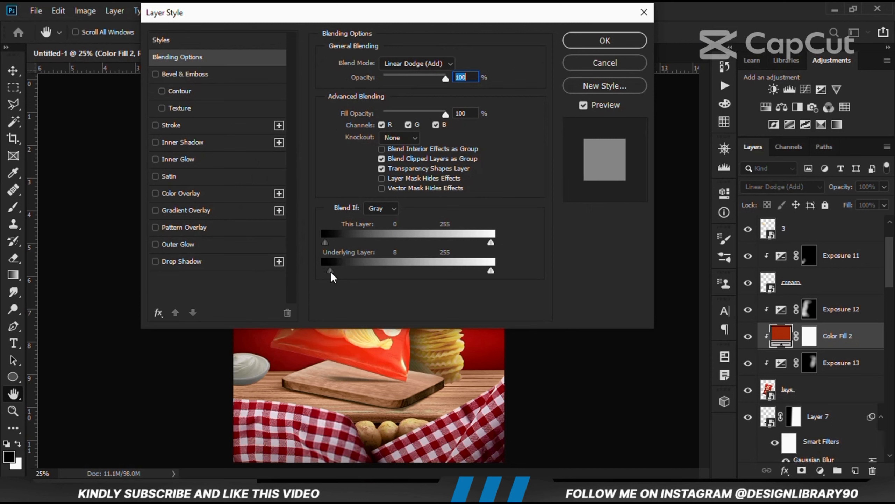
{"action": "key", "text": "alt"}
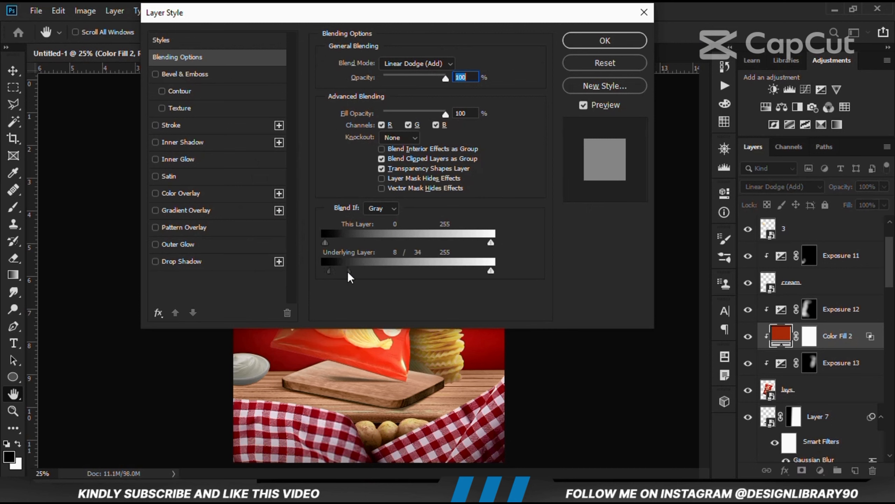
{"action": "left_click_drag", "start_coordinate": [353, 274], "coordinate": [379, 280]}
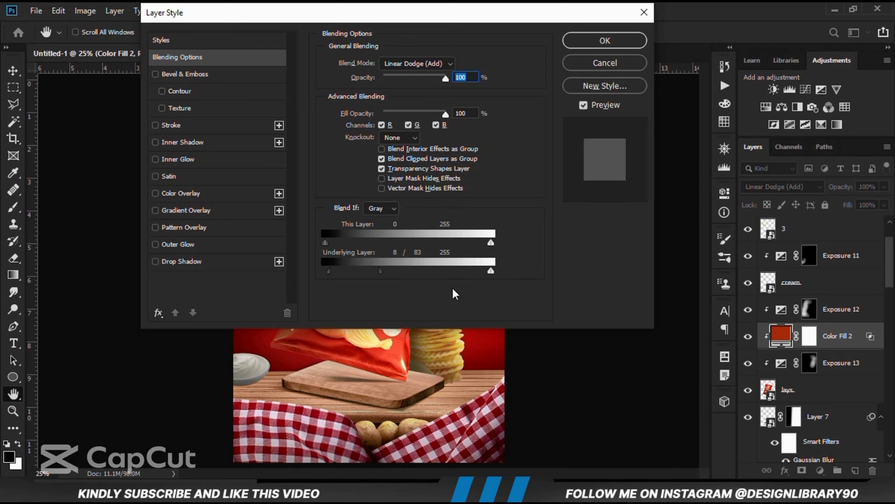
{"action": "left_click", "coordinate": [592, 46]}
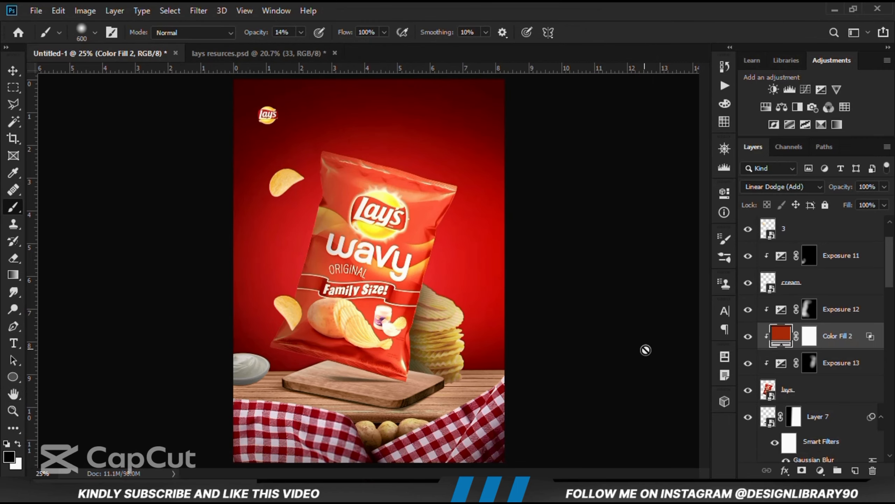
Check the bag with the Color Fill 2 glow toggled, and invert that fill's layer mask to black.
{"action": "left_click", "coordinate": [748, 336]}
{"action": "left_click", "coordinate": [809, 339]}
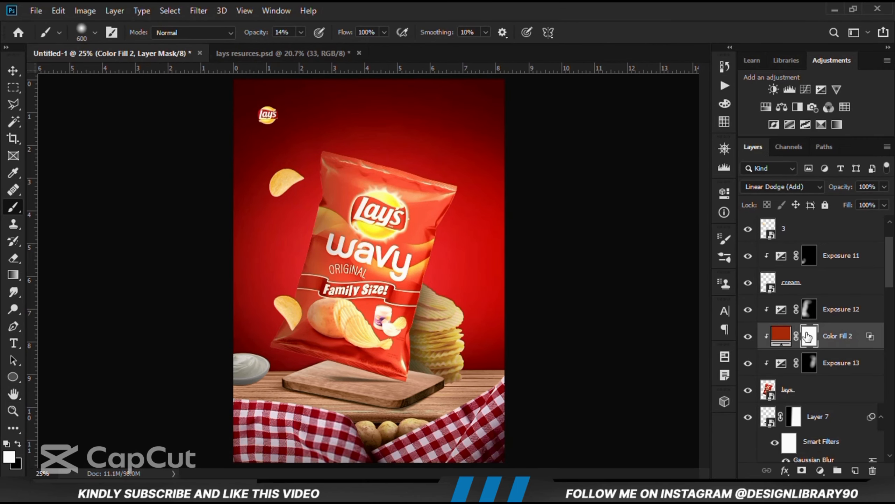
{"action": "key", "text": "ctrl+i"}
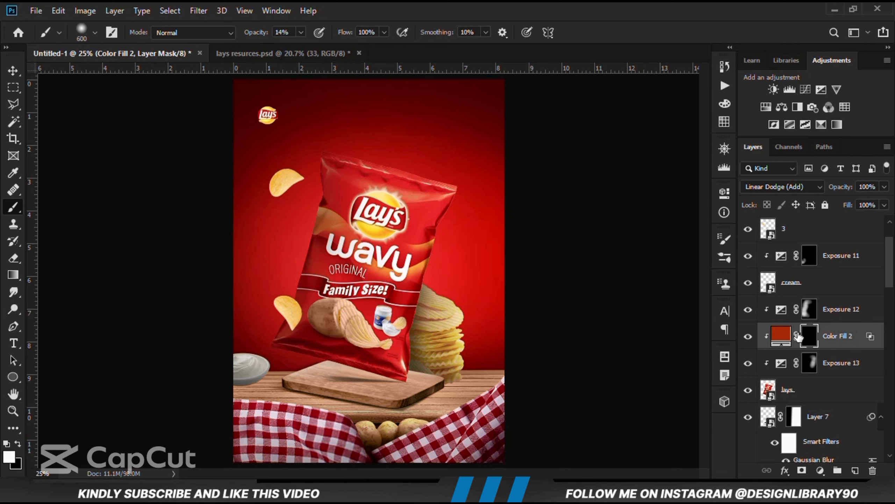
Reveal the Color Fill 2 glow on the bag's right side by painting its mask with a white brush at 22% opacity, and compare the result.
{"action": "right_click", "coordinate": [14, 206]}
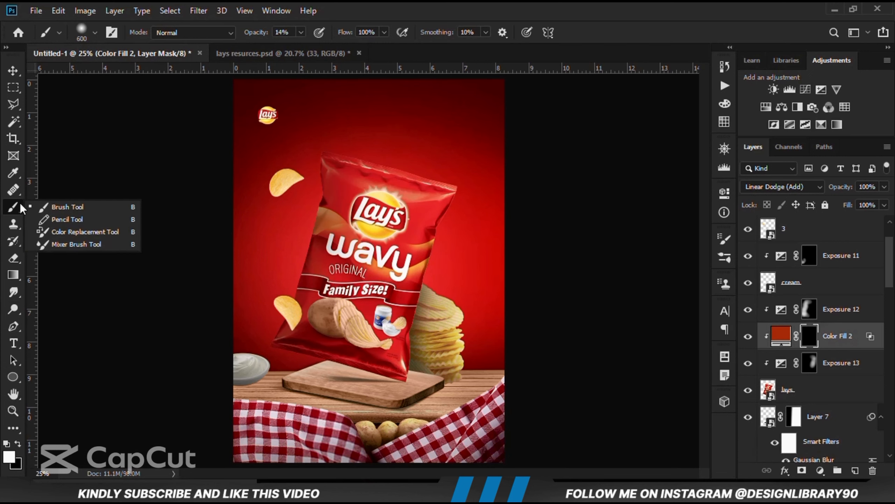
{"action": "left_click", "coordinate": [82, 208]}
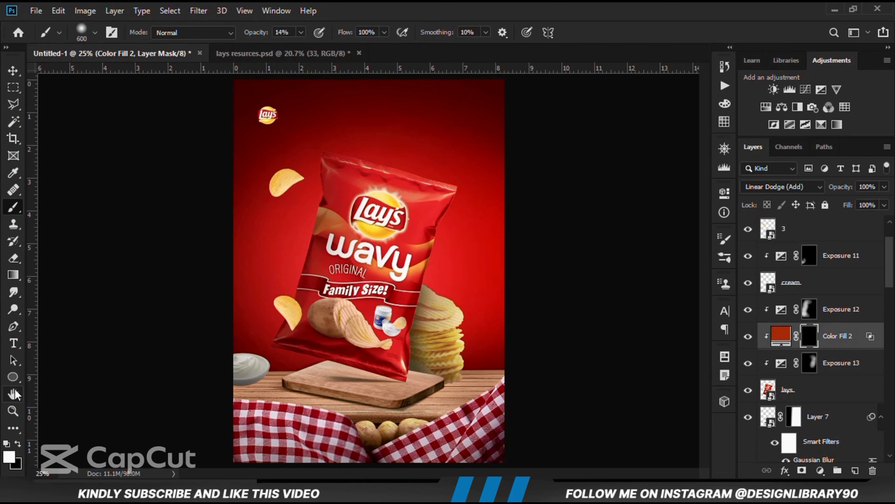
{"action": "left_click", "coordinate": [301, 32]}
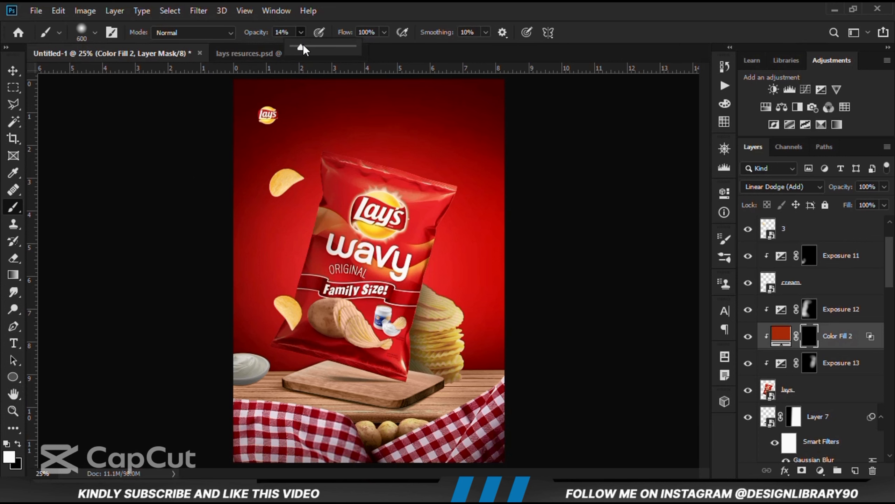
{"action": "left_click", "coordinate": [8, 456]}
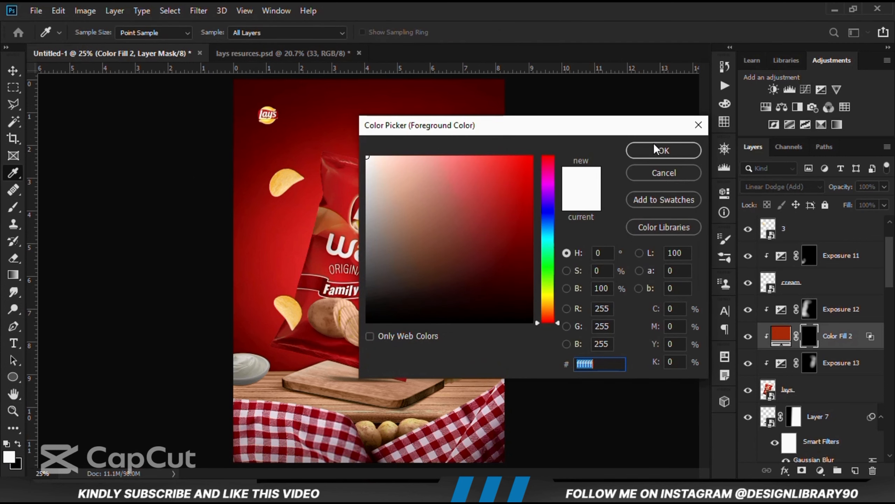
{"action": "left_click", "coordinate": [663, 150]}
{"action": "mouse_move", "coordinate": [510, 170]}
{"action": "left_mouse_down"}
{"action": "mouse_move", "coordinate": [437, 252]}
{"action": "mouse_move", "coordinate": [428, 313]}
{"action": "mouse_move", "coordinate": [454, 210]}
{"action": "mouse_move", "coordinate": [446, 178]}
{"action": "mouse_move", "coordinate": [423, 185]}
{"action": "mouse_move", "coordinate": [404, 165]}
{"action": "mouse_move", "coordinate": [455, 174]}
{"action": "mouse_move", "coordinate": [453, 258]}
{"action": "mouse_move", "coordinate": [441, 232]}
{"action": "mouse_move", "coordinate": [423, 309]}
{"action": "left_mouse_up"}
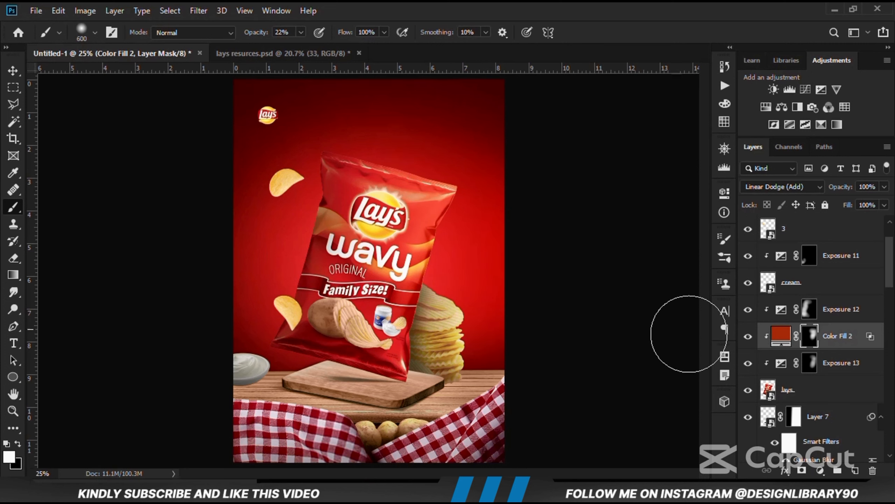
{"action": "left_click", "coordinate": [747, 337]}
{"action": "left_click", "coordinate": [747, 337]}
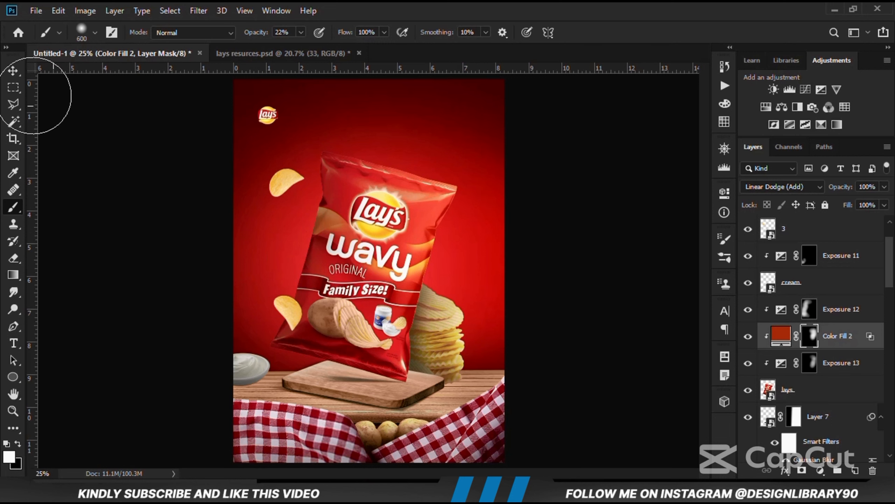
{"action": "left_click", "coordinate": [18, 70]}
{"action": "left_click", "coordinate": [132, 206]}
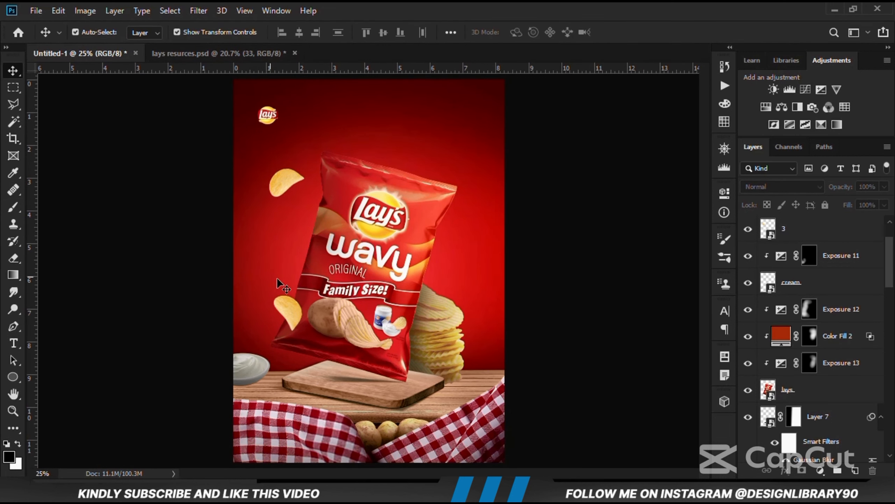
Add an empty layer between the stacked chips layer (Lays 2) and Exposure 2.
{"action": "left_click", "coordinate": [452, 338]}
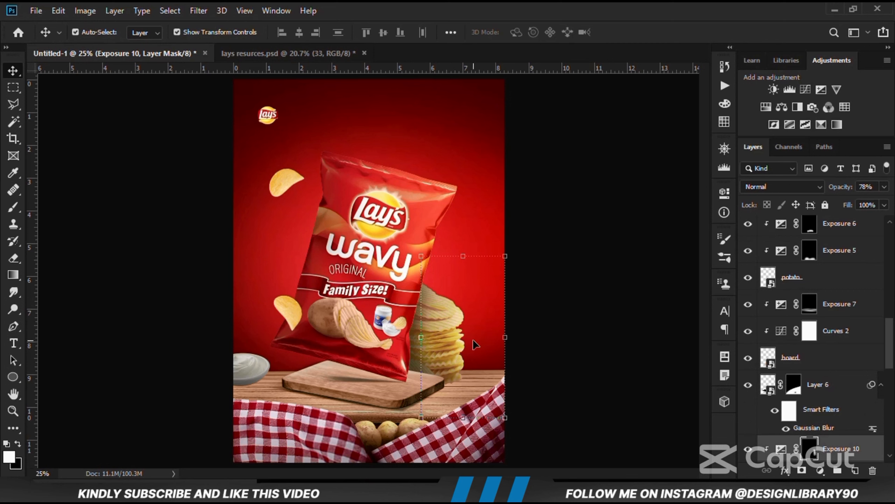
{"action": "left_click", "coordinate": [748, 452]}
{"action": "scroll", "coordinate": [802, 413], "scroll_direction": "down", "scroll_amount": 6}
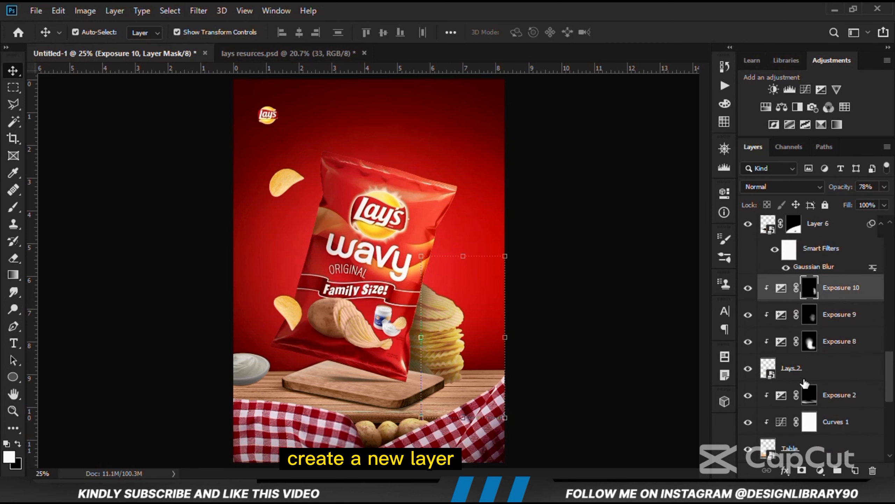
{"action": "left_click", "coordinate": [802, 375]}
{"action": "left_click", "coordinate": [743, 370]}
{"action": "left_click", "coordinate": [743, 369]}
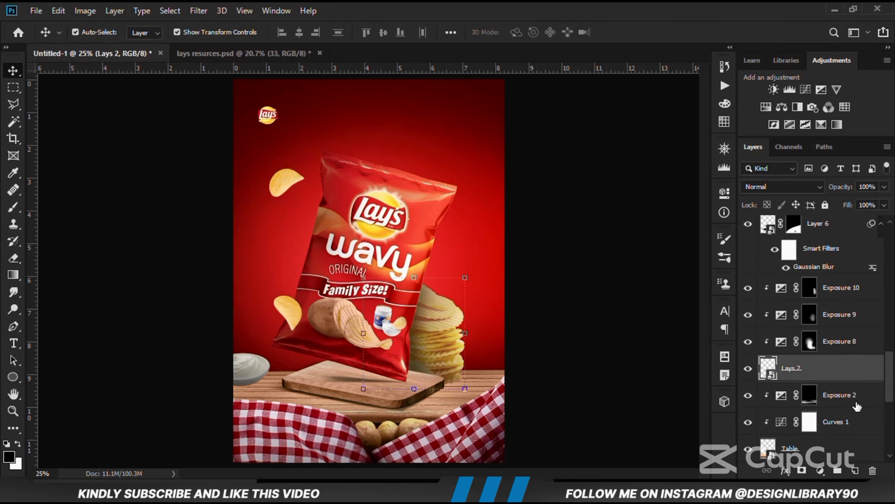
{"action": "left_click", "coordinate": [846, 406]}
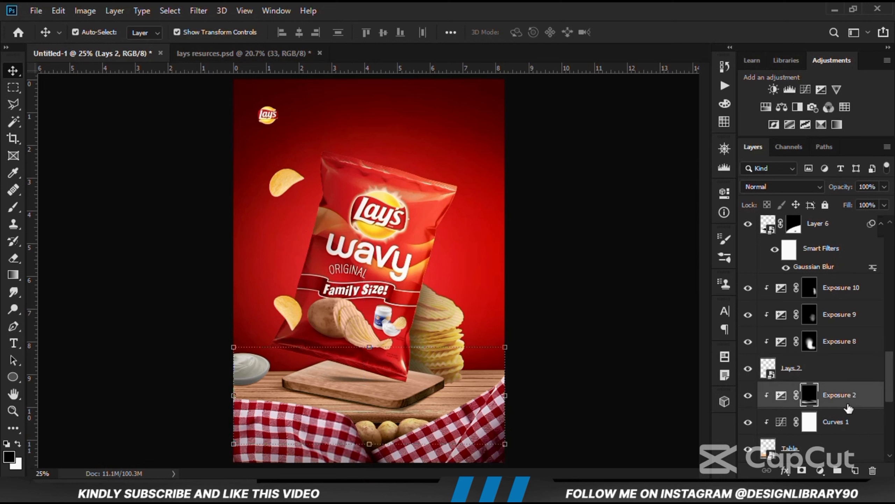
{"action": "left_click", "coordinate": [855, 470]}
{"action": "left_click", "coordinate": [747, 368]}
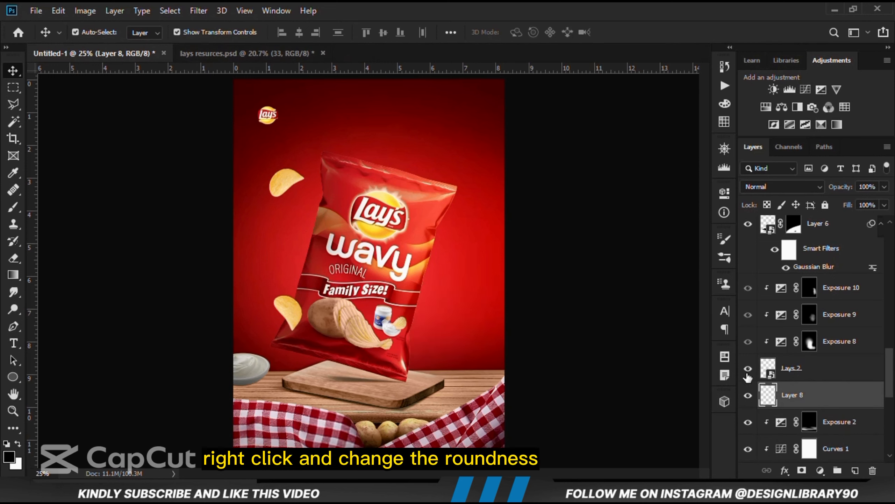
Paint a black shadow under the chip stack on Layer 8 with a soft 600-pixel brush flattened to 13% roundness, at 89% opacity.
{"action": "right_click", "coordinate": [12, 212]}
{"action": "left_click", "coordinate": [52, 208]}
{"action": "right_click", "coordinate": [407, 316]}
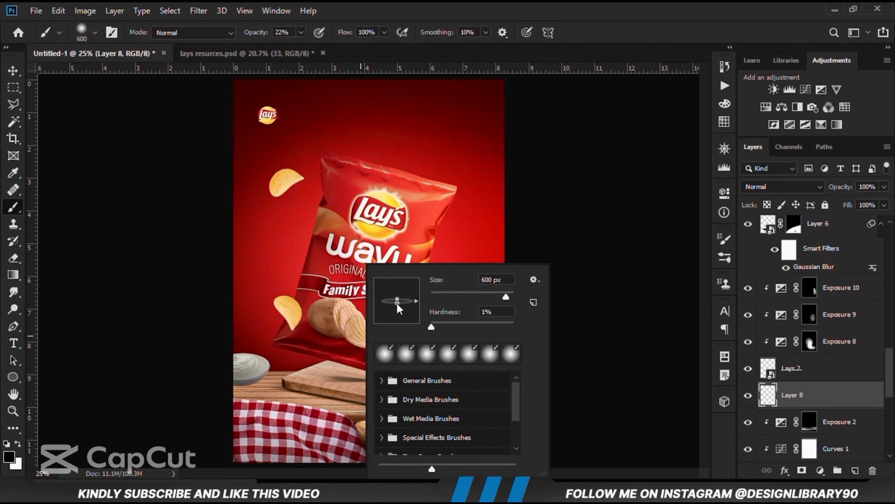
{"action": "left_click", "coordinate": [431, 330]}
{"action": "left_click", "coordinate": [416, 3]}
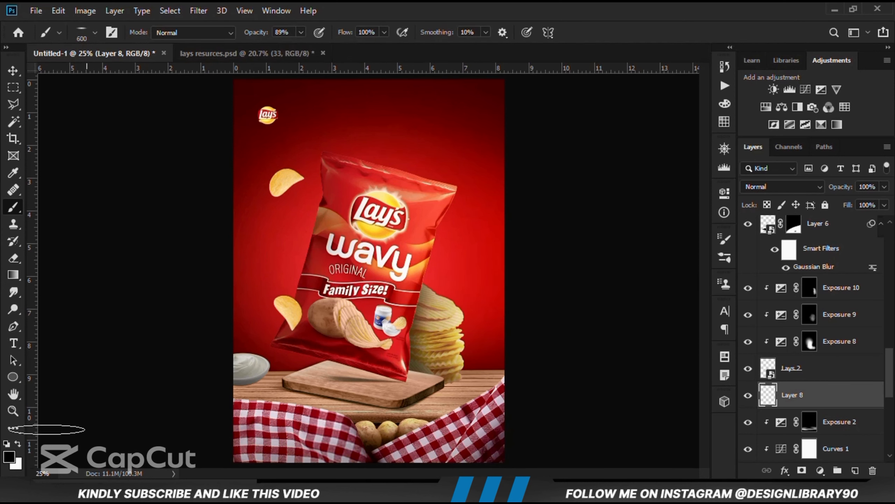
{"action": "left_click", "coordinate": [9, 457]}
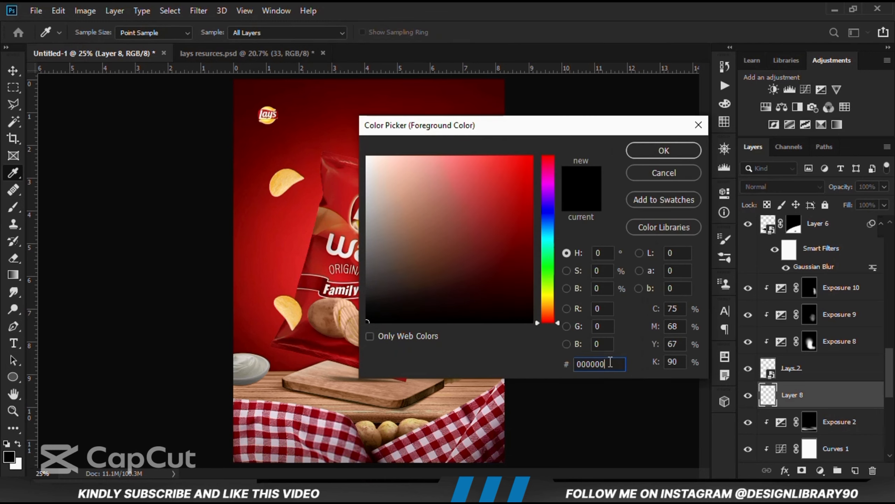
{"action": "left_click", "coordinate": [663, 151]}
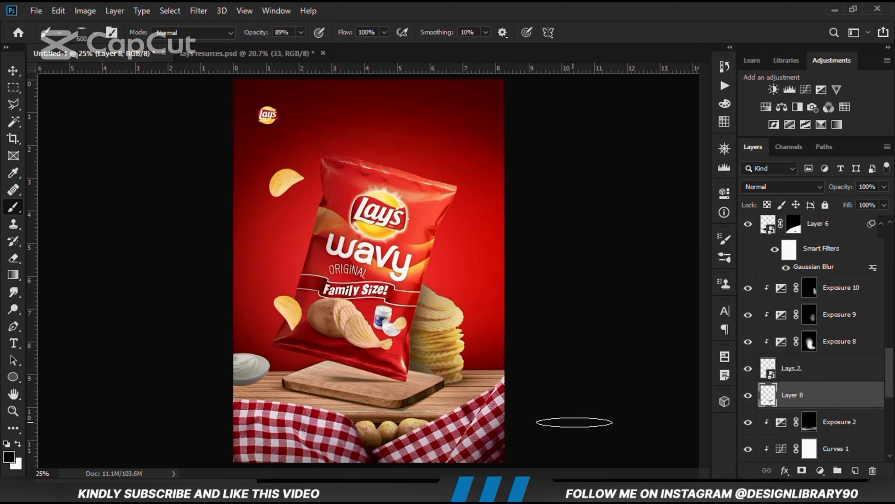
Compare the poster with the chip stack's shadow hidden and shown, and set Layer 8's opacity to 93%.
{"action": "left_click", "coordinate": [744, 397]}
{"action": "left_click", "coordinate": [744, 397]}
{"action": "left_click", "coordinate": [885, 188]}
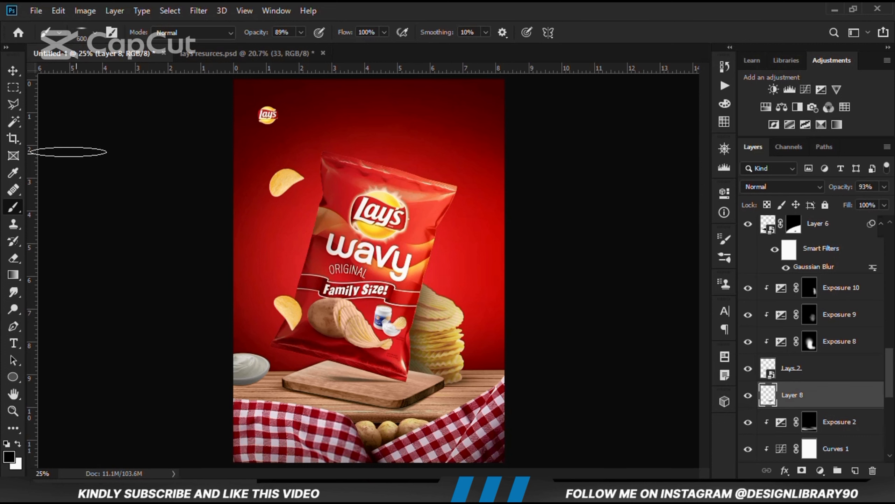
Add an empty layer directly below the cream bowl layer, above Exposure 12.
{"action": "left_click", "coordinate": [13, 73]}
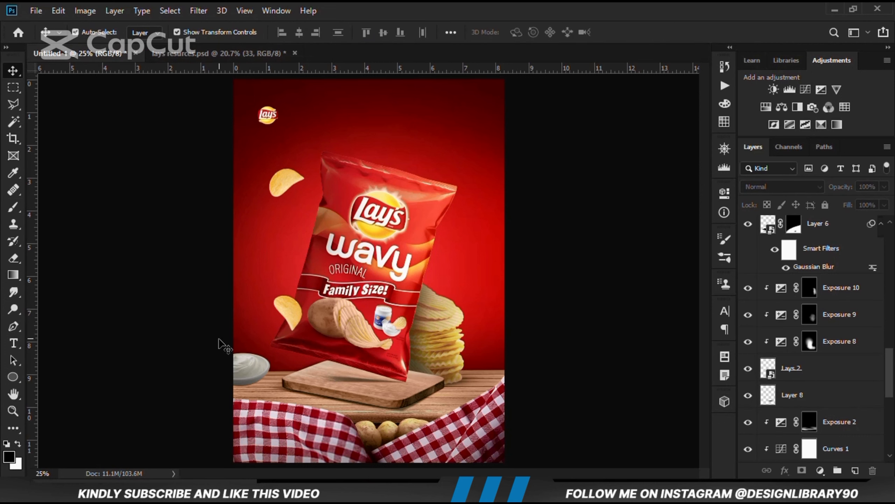
{"action": "left_click", "coordinate": [249, 368]}
{"action": "left_click", "coordinate": [793, 252]}
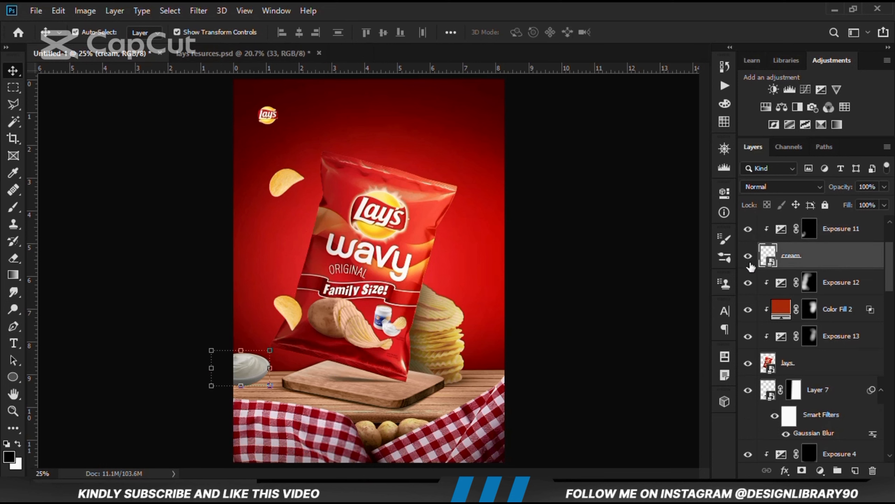
{"action": "left_click", "coordinate": [836, 283]}
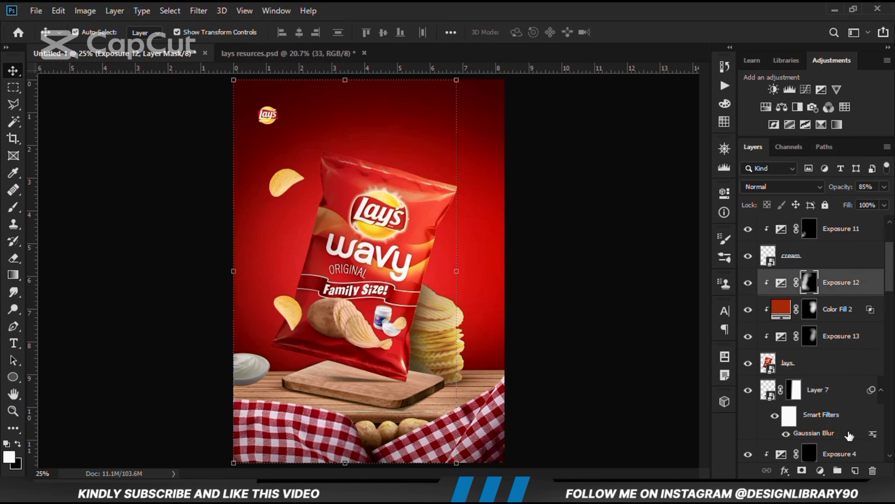
{"action": "left_click", "coordinate": [856, 471]}
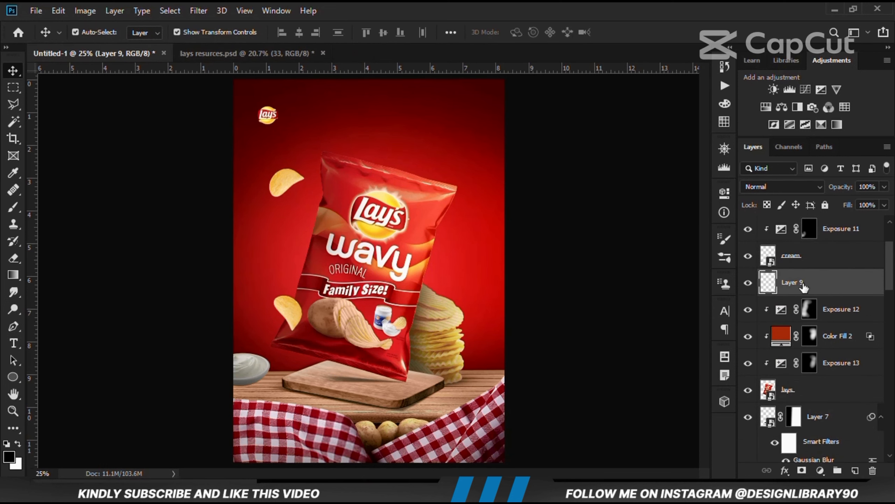
Set the brush roundness to 8% and paint a black shadow under the cream bowl on Layer 9.
{"action": "right_click", "coordinate": [13, 207]}
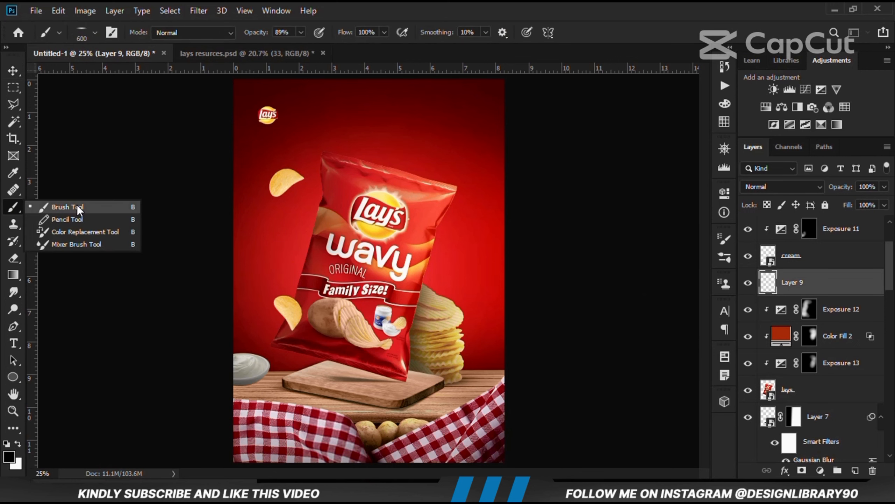
{"action": "left_click", "coordinate": [53, 216]}
{"action": "right_click", "coordinate": [275, 361]}
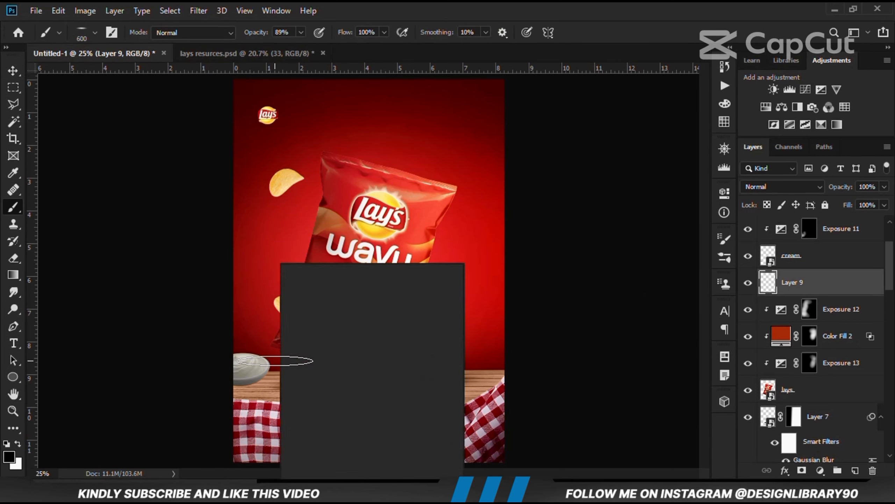
{"action": "left_click", "coordinate": [633, 6]}
{"action": "left_click", "coordinate": [725, 239]}
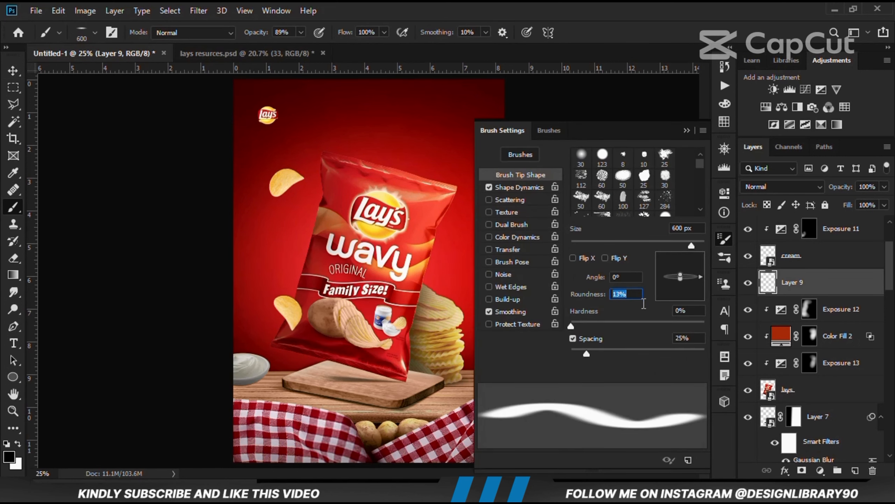
{"action": "type", "text": "8"}
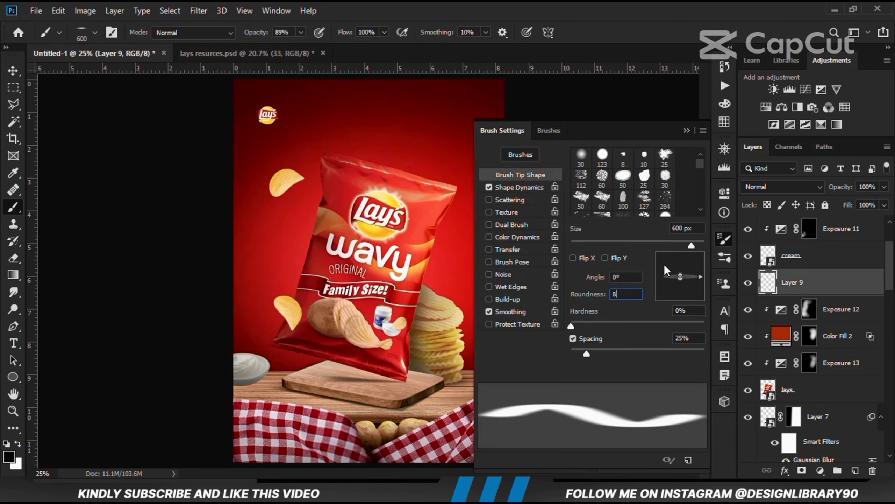
{"action": "left_click", "coordinate": [686, 130]}
{"action": "scroll", "coordinate": [201, 381], "scroll_direction": "up", "scroll_amount": 5}
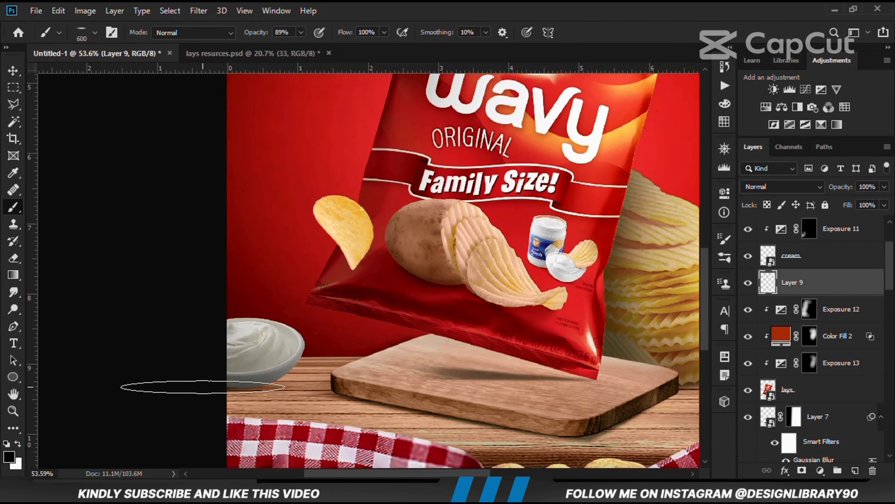
Check the cream bowl's shadow on the whole poster by toggling Layer 9's visibility.
{"action": "left_click", "coordinate": [10, 71]}
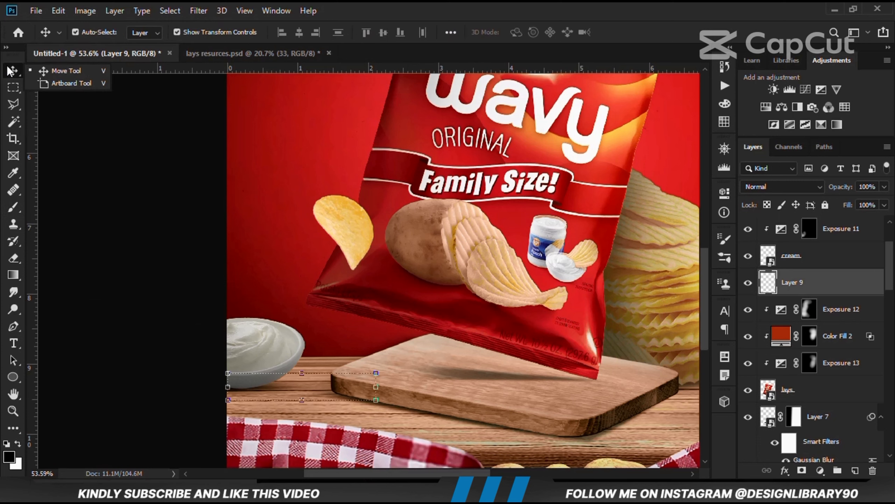
{"action": "left_click", "coordinate": [88, 71]}
{"action": "key", "text": "ctrl+0"}
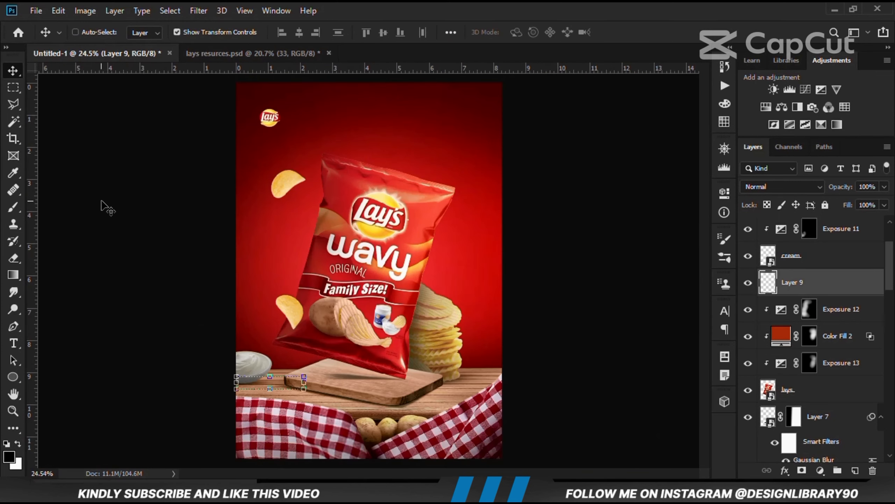
{"action": "left_click", "coordinate": [150, 271]}
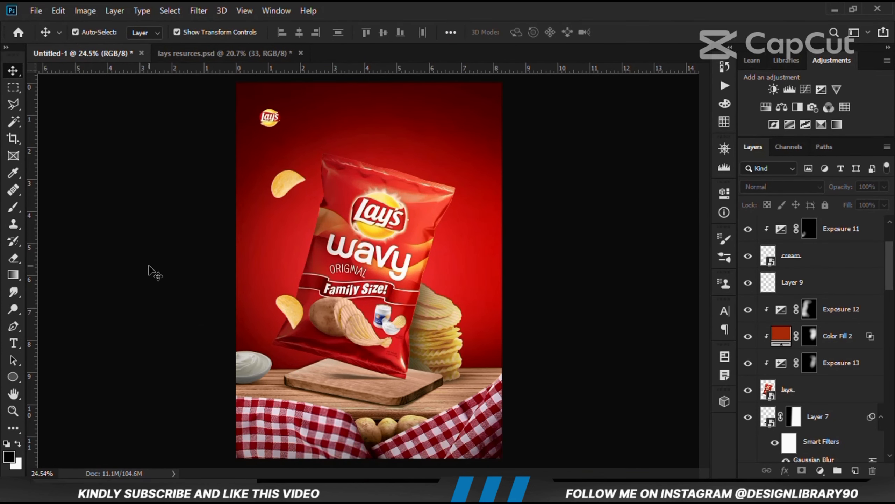
{"action": "left_click", "coordinate": [747, 283]}
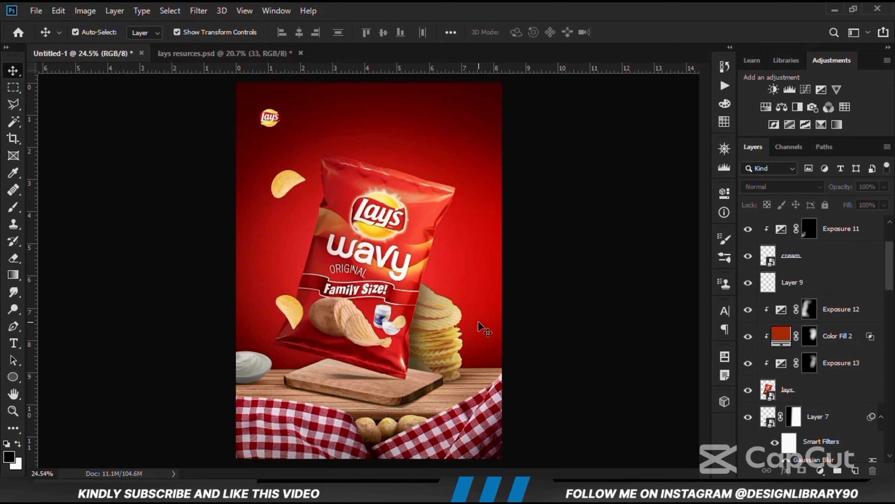
Add an Exposure adjustment above the lower flying chip's layer (3 copy) and set its exposure to -3.39.
{"action": "left_click", "coordinate": [289, 310]}
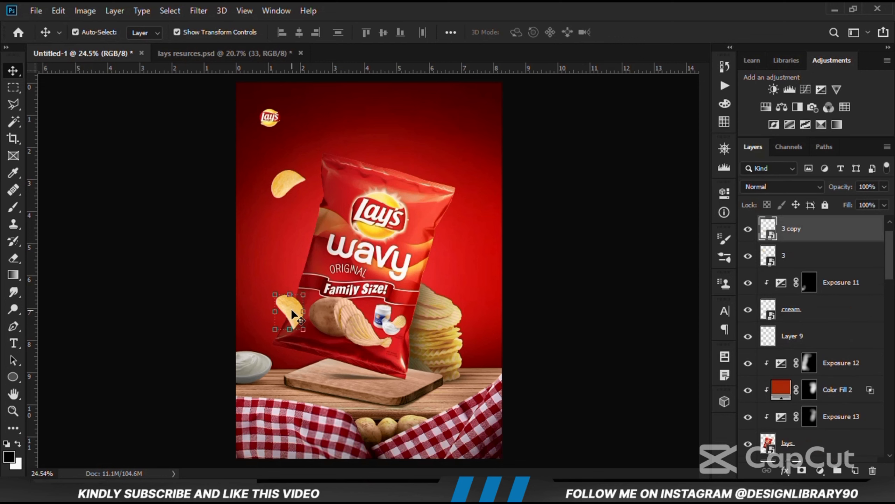
{"action": "left_click", "coordinate": [746, 229]}
{"action": "left_click", "coordinate": [746, 229]}
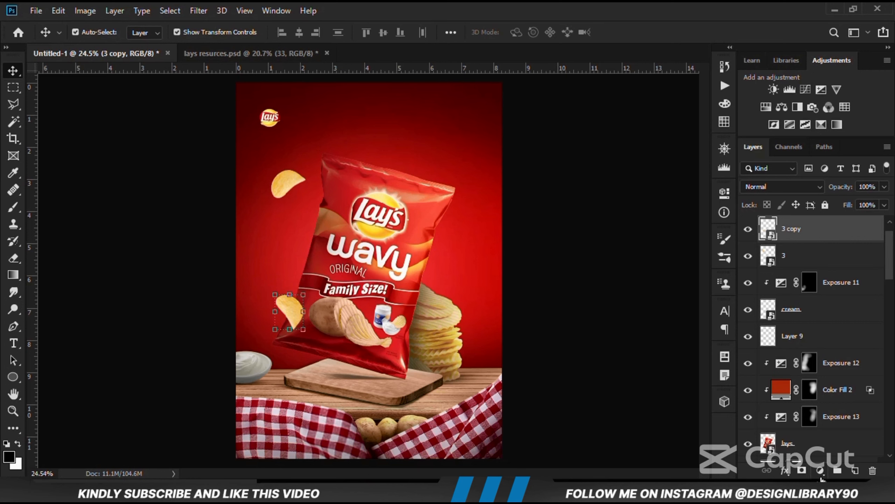
{"action": "left_click", "coordinate": [821, 472]}
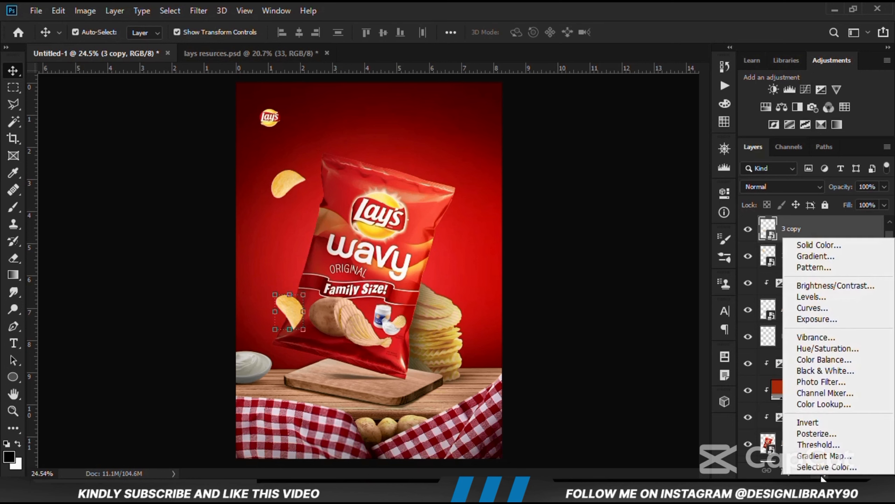
{"action": "left_click", "coordinate": [809, 320]}
{"action": "left_click", "coordinate": [590, 262]}
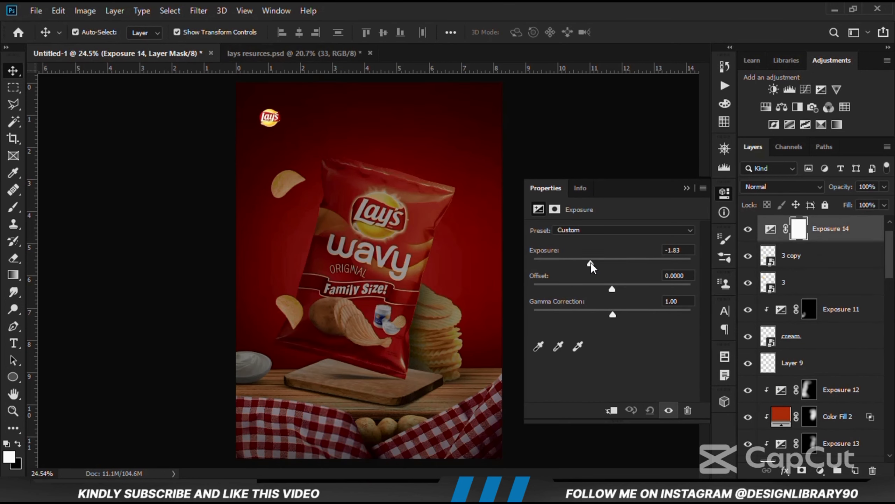
{"action": "left_click_drag", "start_coordinate": [591, 262], "coordinate": [572, 263]}
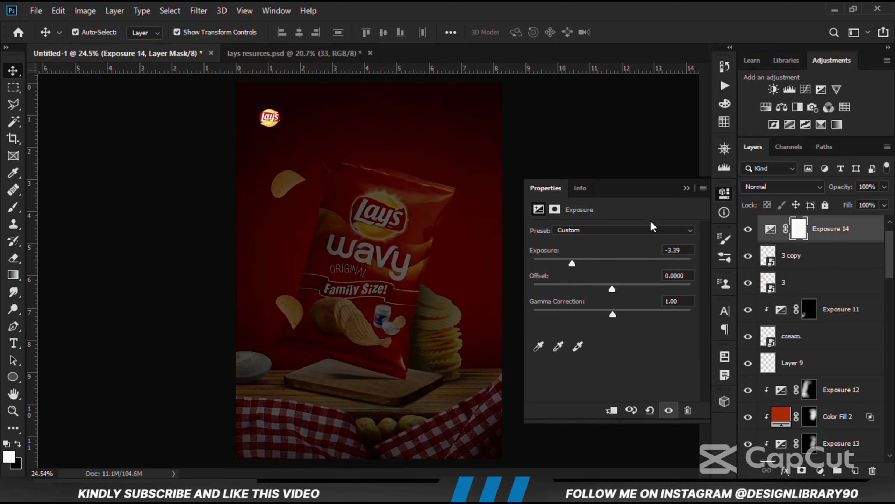
Clip Exposure 14 to the lower flying chip's layer (3 copy) and invert its mask to black.
{"action": "left_click", "coordinate": [690, 188]}
{"action": "left_click", "coordinate": [748, 229]}
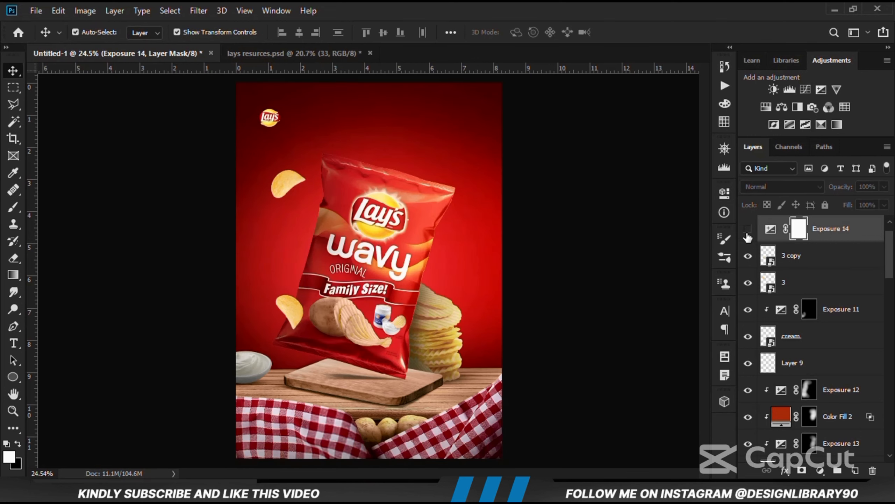
{"action": "left_click", "coordinate": [747, 229]}
{"action": "right_click", "coordinate": [821, 237]}
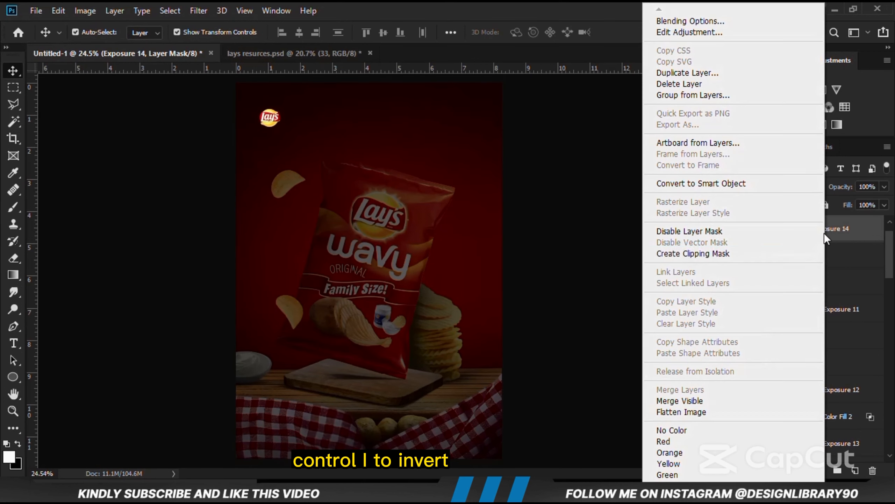
{"action": "left_click", "coordinate": [683, 251]}
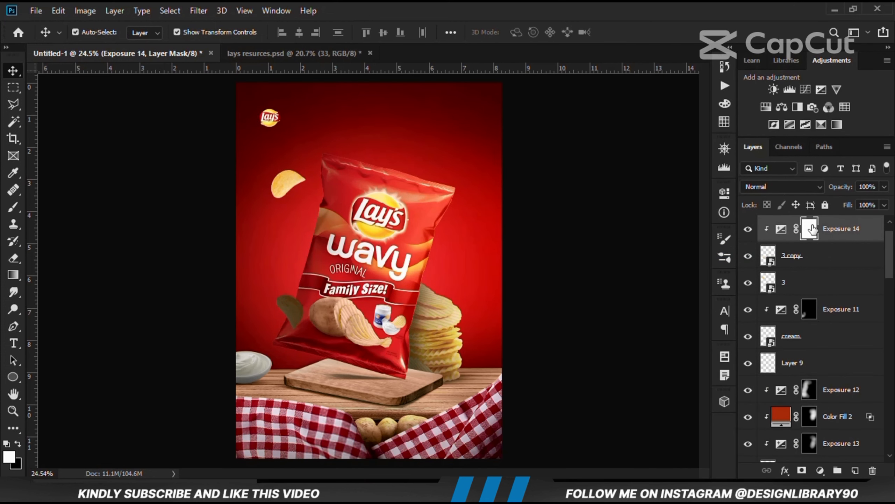
{"action": "key", "text": "ctrl+i"}
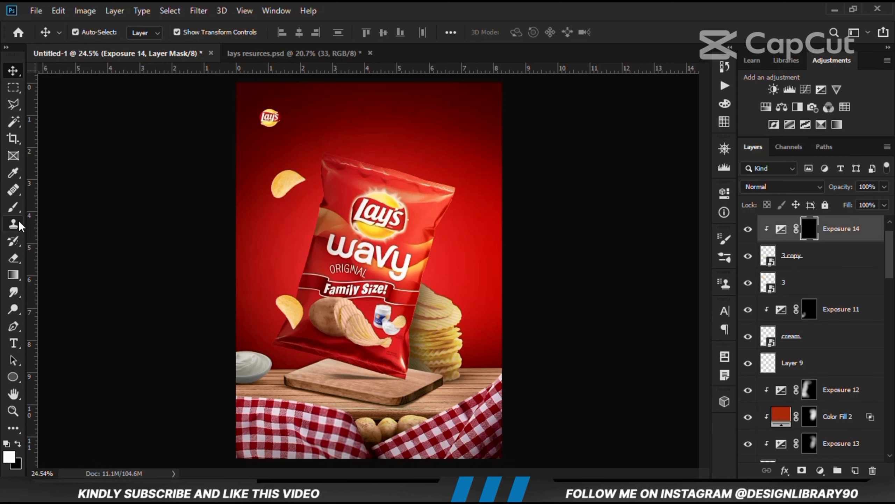
Set up the Brush tool with a full round tip instead of the flattened one and 37% opacity.
{"action": "right_click", "coordinate": [13, 207]}
{"action": "left_click", "coordinate": [67, 205]}
{"action": "right_click", "coordinate": [161, 233]}
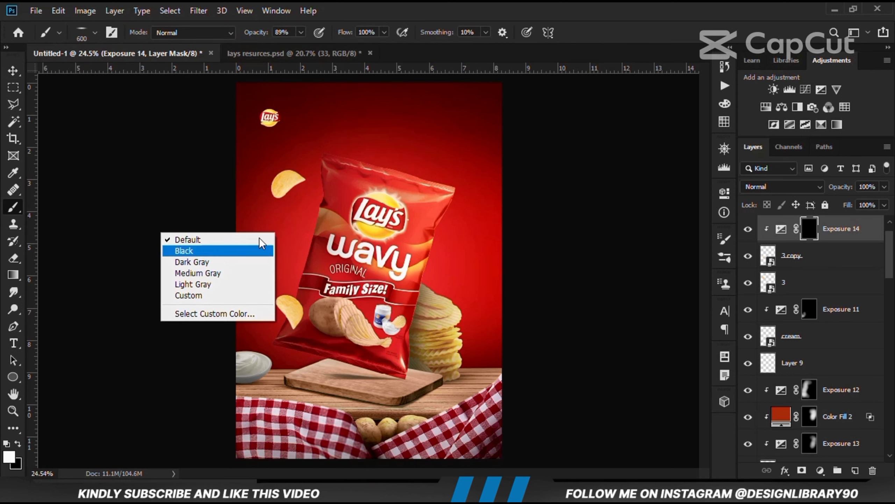
{"action": "left_click", "coordinate": [430, 4]}
{"action": "right_click", "coordinate": [281, 216]}
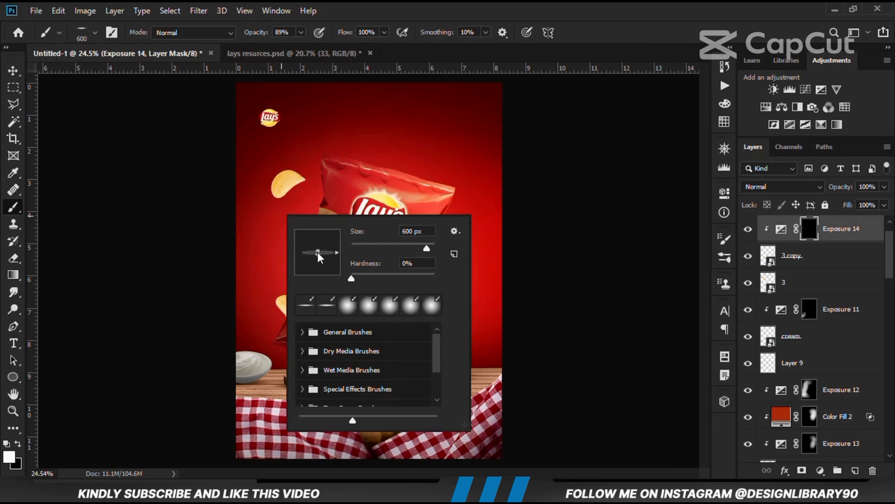
{"action": "left_click_drag", "start_coordinate": [318, 252], "coordinate": [319, 235]}
{"action": "left_click", "coordinate": [404, 8]}
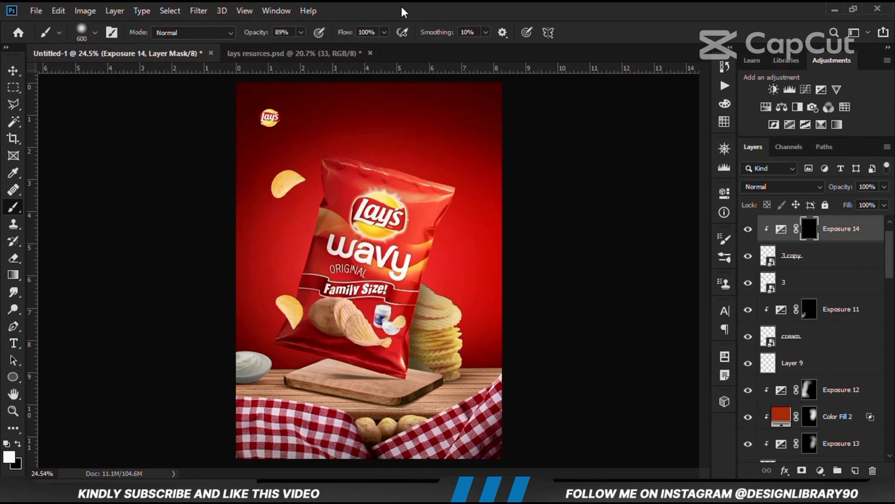
{"action": "left_click", "coordinate": [302, 34]}
{"action": "left_click", "coordinate": [380, 4]}
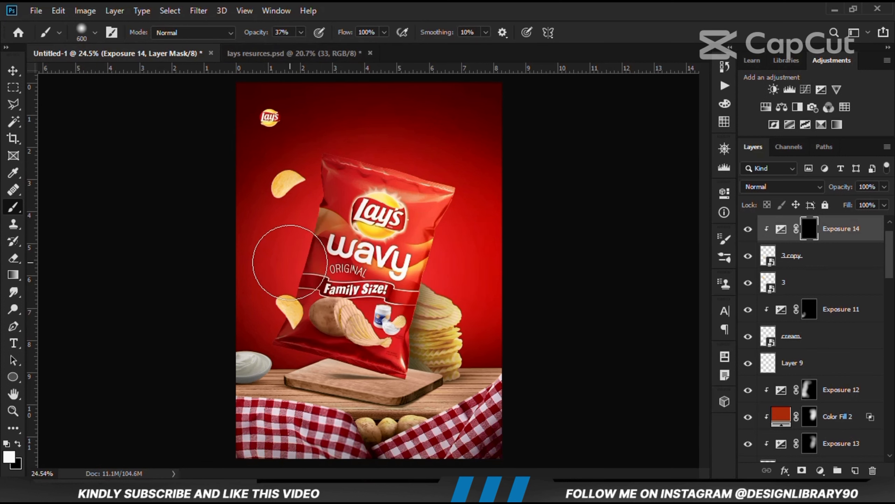
Reduce the brush to 250 px and paint white on Exposure 14's mask to shade the lower flying chip.
{"action": "key", "text": "bracketleft"}
{"action": "key", "text": "bracketleft"}
{"action": "key", "text": "bracketleft"}
{"action": "key", "text": "bracketleft"}
{"action": "key", "text": "bracketleft"}
{"action": "key", "text": "bracketleft"}
{"action": "key", "text": "bracketleft"}
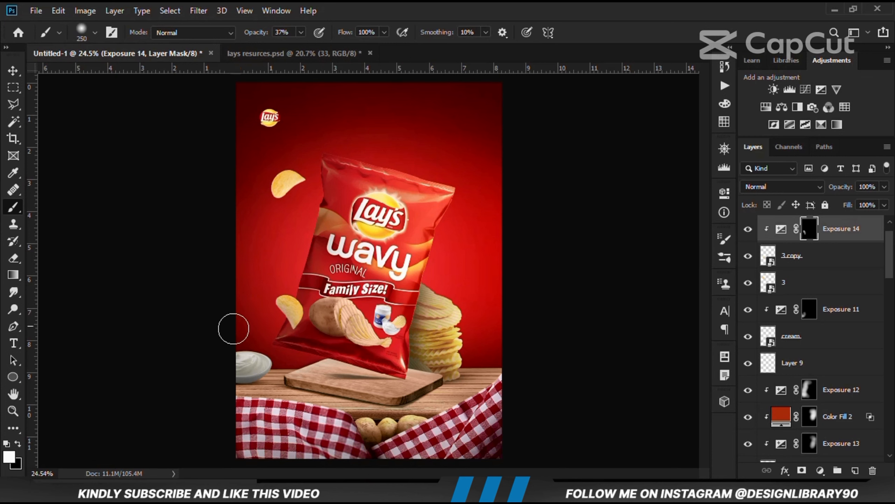
{"action": "left_click_drag", "start_coordinate": [234, 329], "coordinate": [303, 339]}
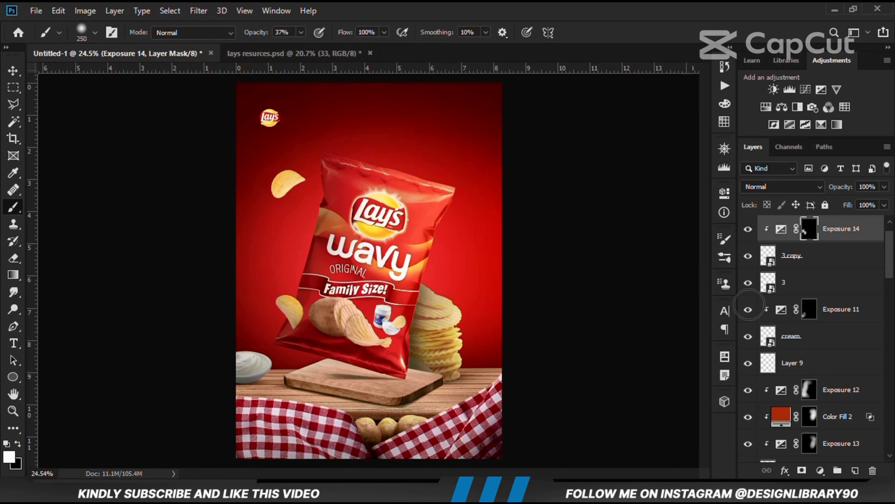
Compare the lower chip with and without its shading and set Exposure 14's opacity to 70%.
{"action": "left_click", "coordinate": [748, 229]}
{"action": "left_click", "coordinate": [748, 229]}
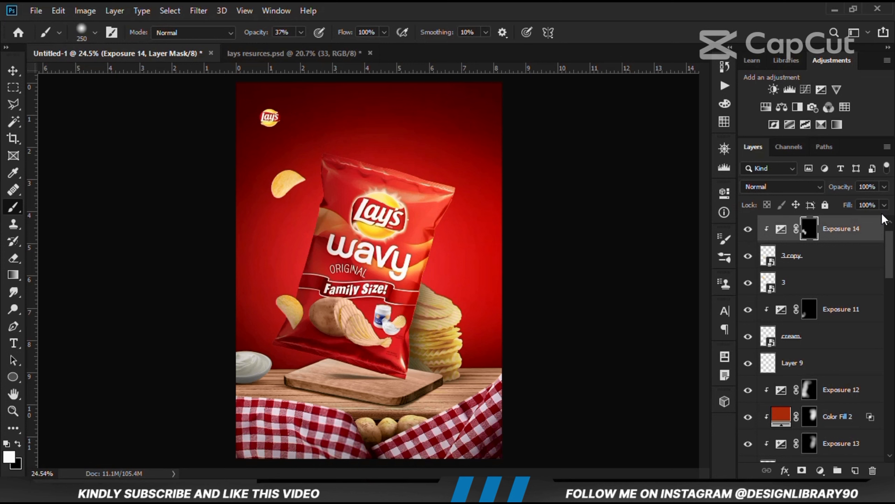
{"action": "left_click", "coordinate": [884, 186]}
{"action": "mouse_move", "coordinate": [887, 200]}
{"action": "left_mouse_down"}
{"action": "mouse_move", "coordinate": [855, 203]}
{"action": "mouse_move", "coordinate": [867, 205]}
{"action": "left_mouse_up"}
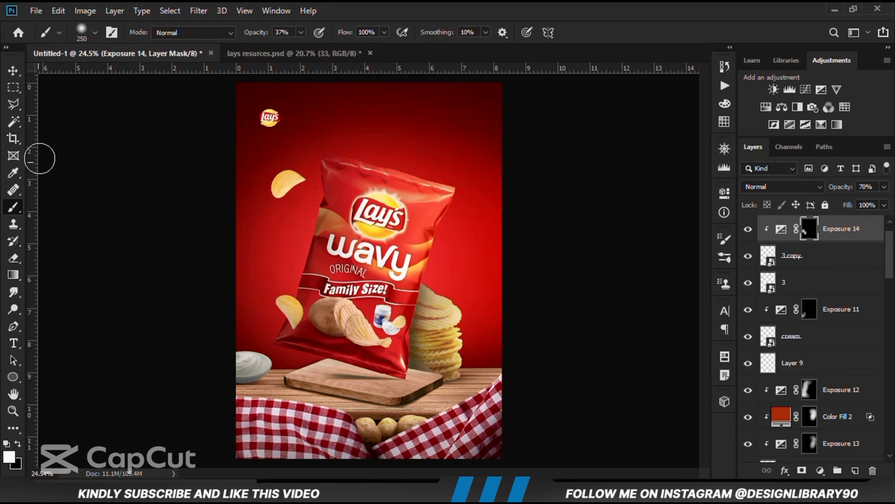
Add an Exposure adjustment above the upper flying chip's layer (3) and set its exposure to -2.44.
{"action": "left_click", "coordinate": [13, 70]}
{"action": "left_click", "coordinate": [287, 185]}
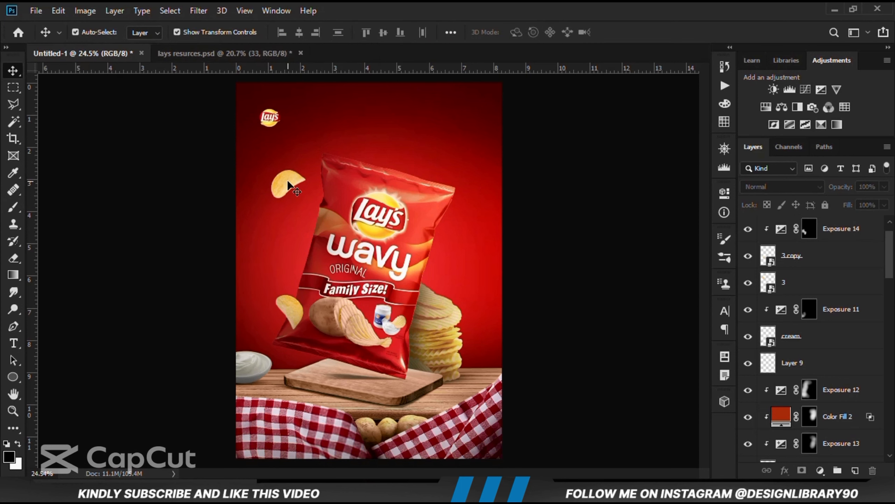
{"action": "left_click", "coordinate": [288, 185]}
{"action": "left_click", "coordinate": [748, 284]}
{"action": "left_click", "coordinate": [748, 284]}
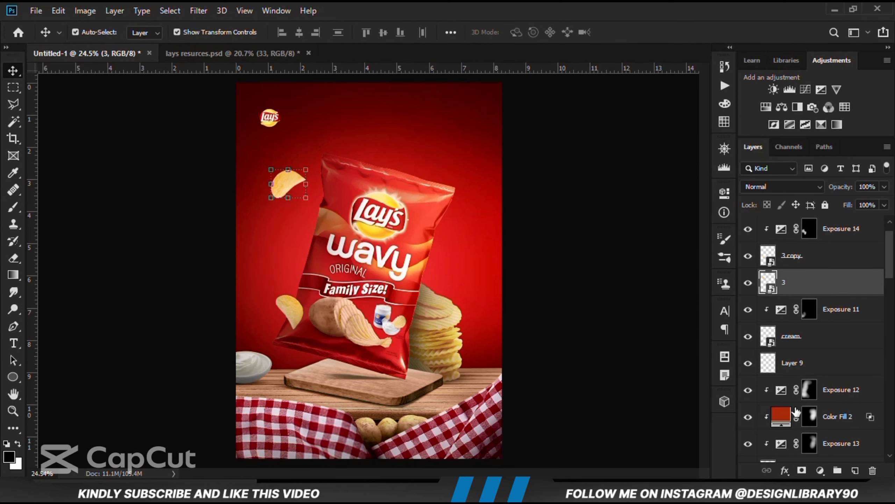
{"action": "left_click", "coordinate": [814, 463]}
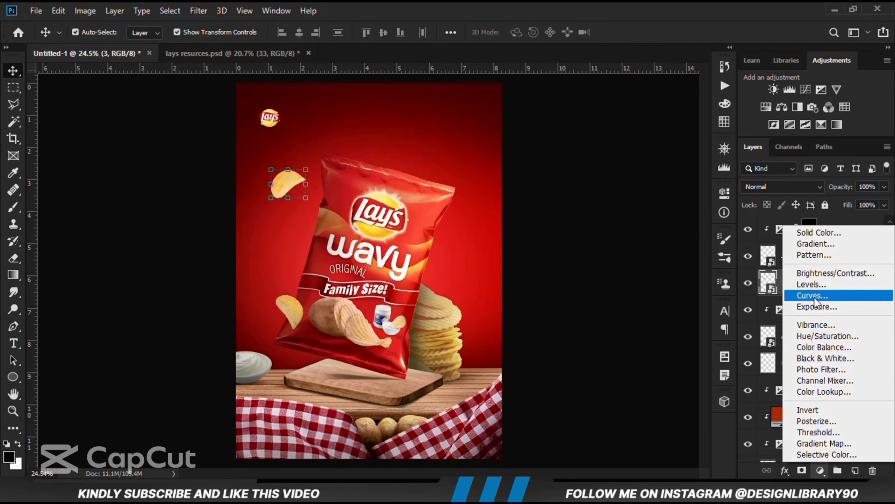
{"action": "left_click", "coordinate": [814, 306]}
{"action": "left_click_drag", "start_coordinate": [592, 266], "coordinate": [584, 265]}
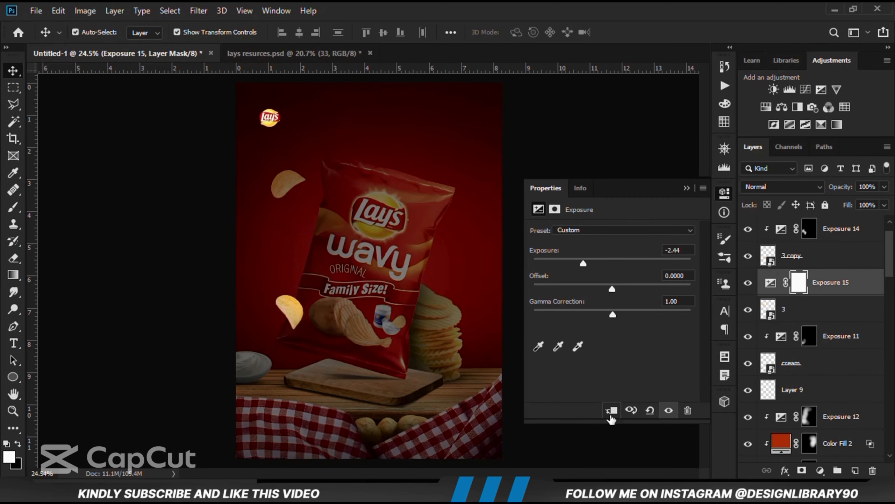
Clip Exposure 15 to the upper chip's layer and invert its mask to black.
{"action": "left_click", "coordinate": [611, 416]}
{"action": "left_click", "coordinate": [686, 188]}
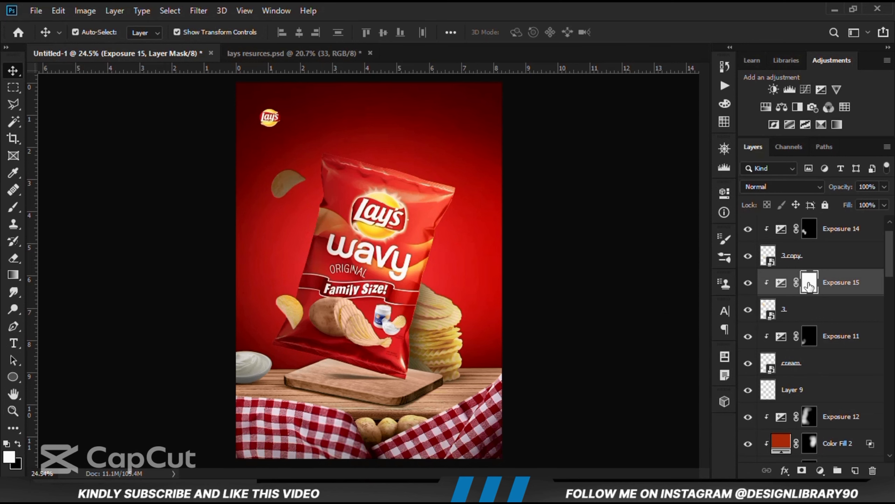
{"action": "key", "text": "ctrl+i"}
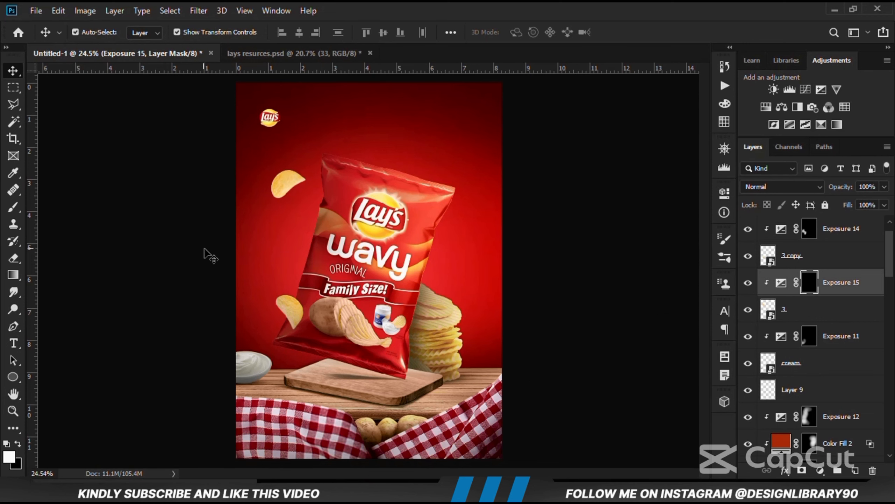
Paint white on Exposure 15's mask to shade the upper flying chip and set the layer's opacity to 84%.
{"action": "right_click", "coordinate": [9, 211]}
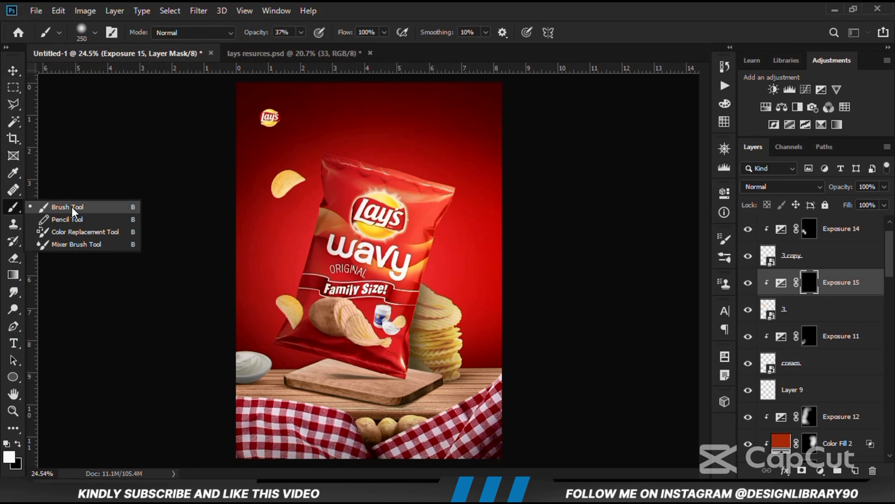
{"action": "left_click", "coordinate": [113, 211]}
{"action": "mouse_move", "coordinate": [253, 181]}
{"action": "left_mouse_down"}
{"action": "mouse_move", "coordinate": [265, 223]}
{"action": "mouse_move", "coordinate": [259, 150]}
{"action": "mouse_move", "coordinate": [314, 172]}
{"action": "mouse_move", "coordinate": [296, 156]}
{"action": "left_mouse_up"}
{"action": "left_click", "coordinate": [884, 187]}
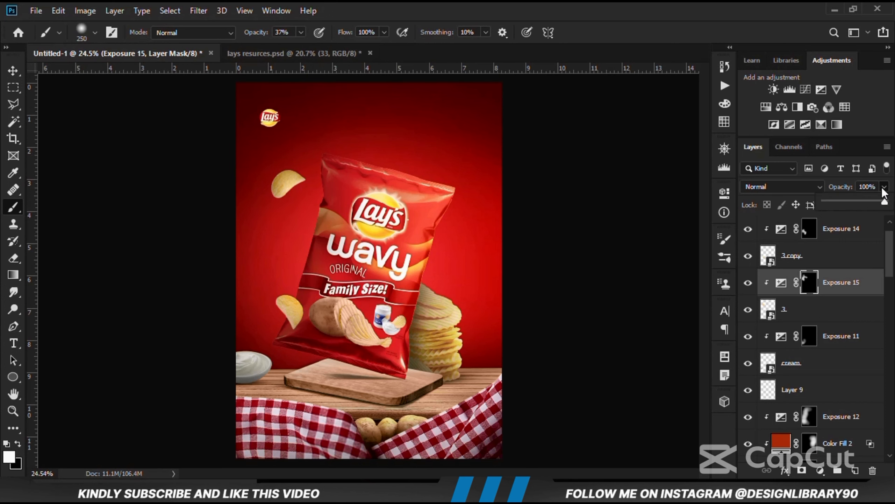
{"action": "left_click", "coordinate": [808, 271]}
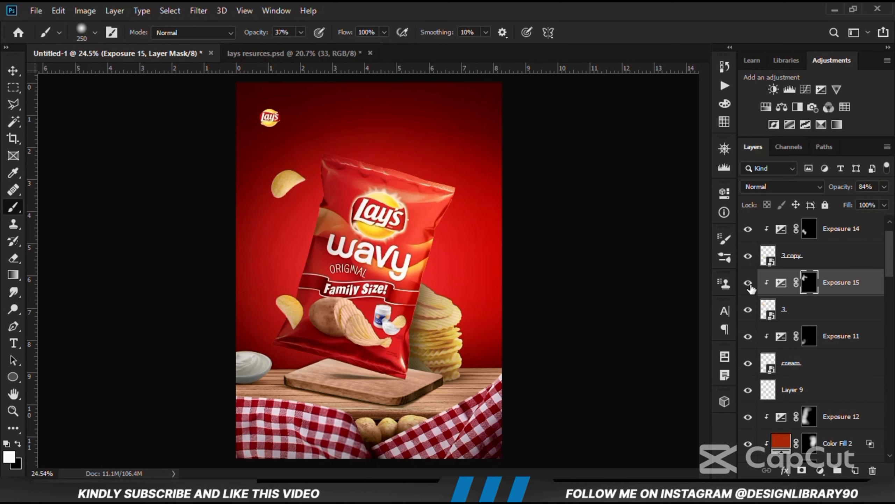
{"action": "left_click", "coordinate": [12, 72]}
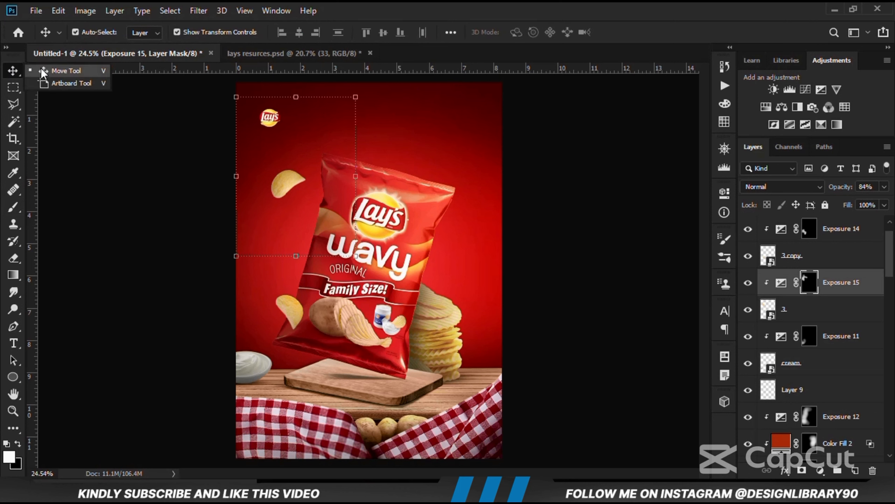
{"action": "left_click", "coordinate": [499, 294]}
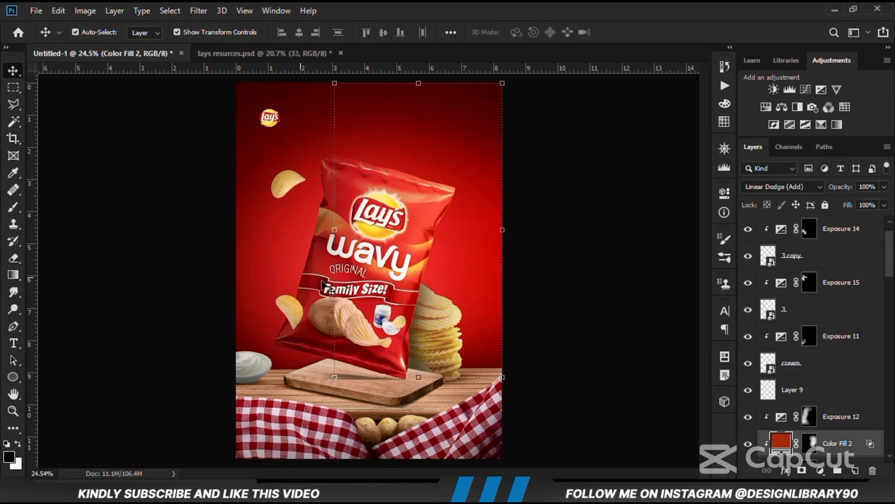
{"action": "key", "text": "ctrl+t"}
{"action": "left_click", "coordinate": [629, 33]}
{"action": "left_click", "coordinate": [343, 180]}
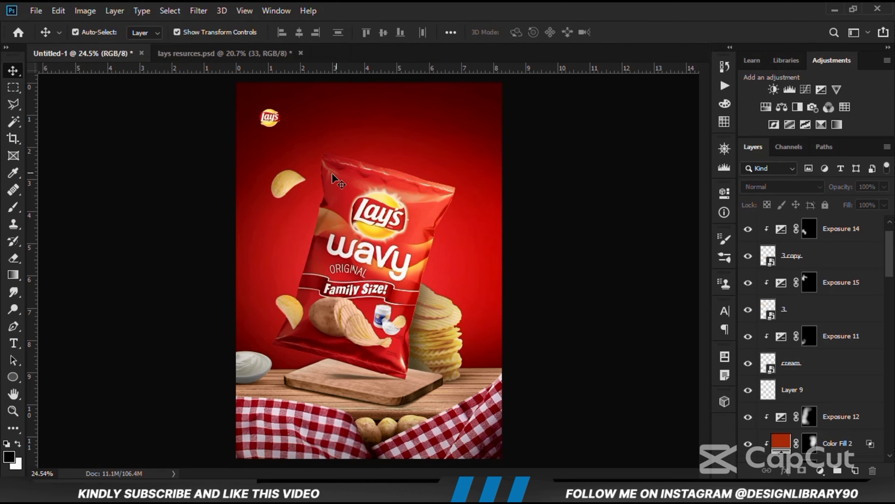
Add an Exposure adjustment directly above the chip bag's layer (lays) and lower its exposure to darken the bag.
{"action": "scroll", "coordinate": [797, 388], "scroll_direction": "down", "scroll_amount": 2}
{"action": "scroll", "coordinate": [798, 388], "scroll_direction": "down", "scroll_amount": 3}
{"action": "left_click", "coordinate": [788, 364]}
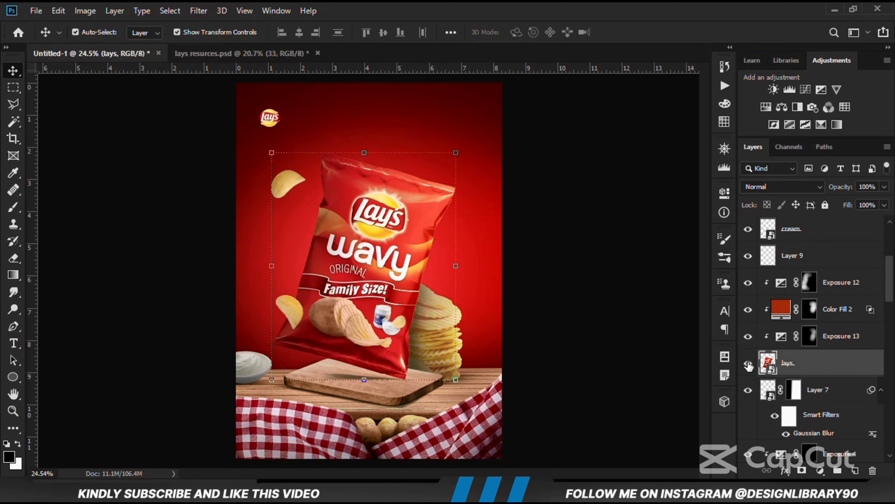
{"action": "left_click", "coordinate": [749, 364]}
{"action": "left_click", "coordinate": [748, 363]}
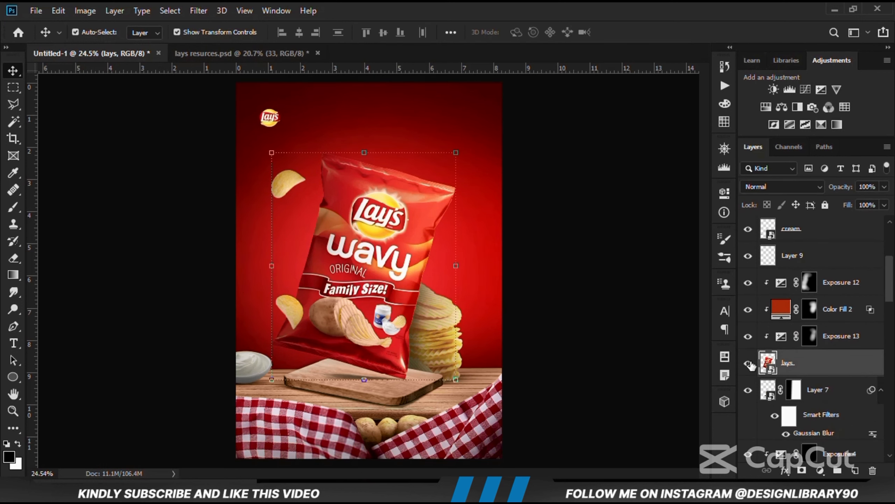
{"action": "left_click", "coordinate": [820, 470]}
{"action": "left_click", "coordinate": [816, 313]}
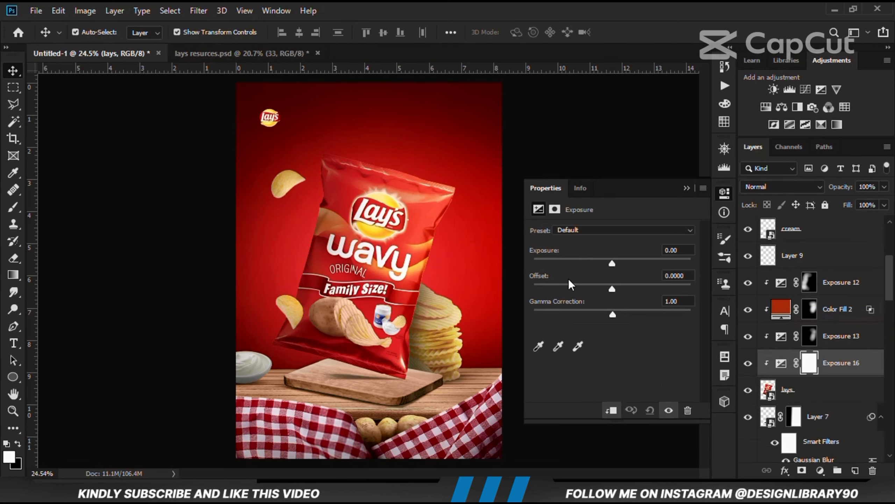
{"action": "left_click_drag", "start_coordinate": [614, 264], "coordinate": [575, 264]}
{"action": "left_click", "coordinate": [687, 188]}
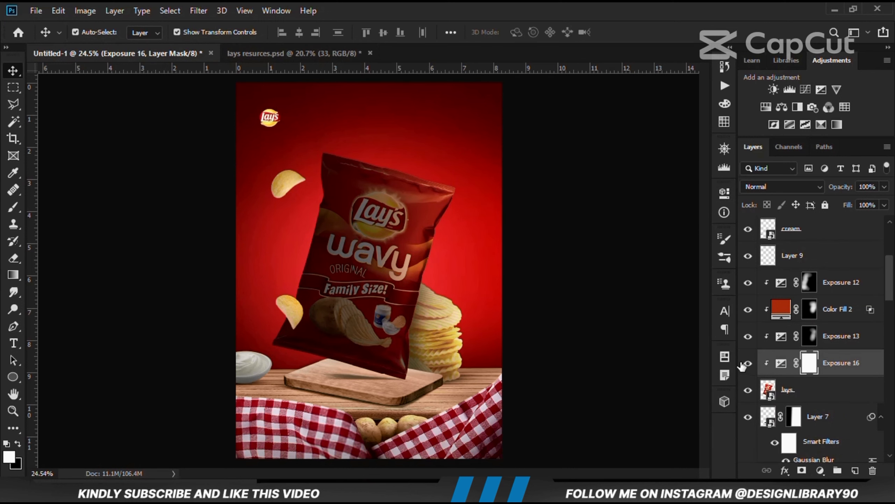
Compare the bag with and without Exposure 16 and invert the adjustment's mask to black.
{"action": "left_click", "coordinate": [749, 363]}
{"action": "left_click", "coordinate": [749, 363]}
{"action": "key", "text": "ctrl+i"}
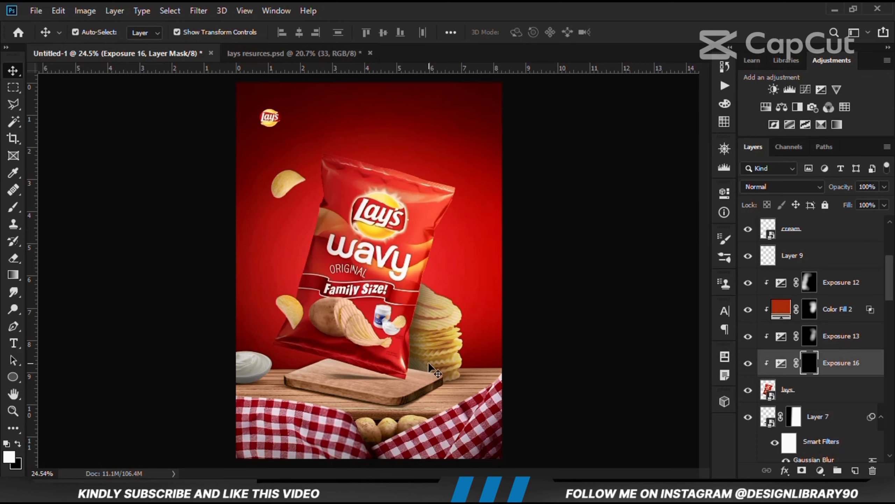
Paint white on Exposure 16's mask around the lower flying chip to cast its shadow on the bag, reducing the brush to 175 px.
{"action": "scroll", "coordinate": [291, 319], "scroll_direction": "up", "scroll_amount": 3}
{"action": "left_click", "coordinate": [13, 207]}
{"action": "left_click", "coordinate": [70, 210]}
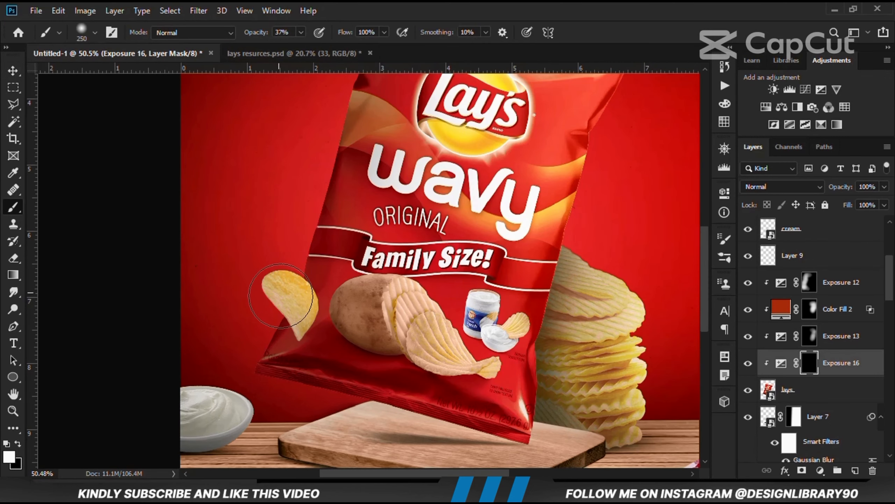
{"action": "left_click_drag", "start_coordinate": [281, 295], "coordinate": [292, 314]}
{"action": "key", "text": "bracketleft"}
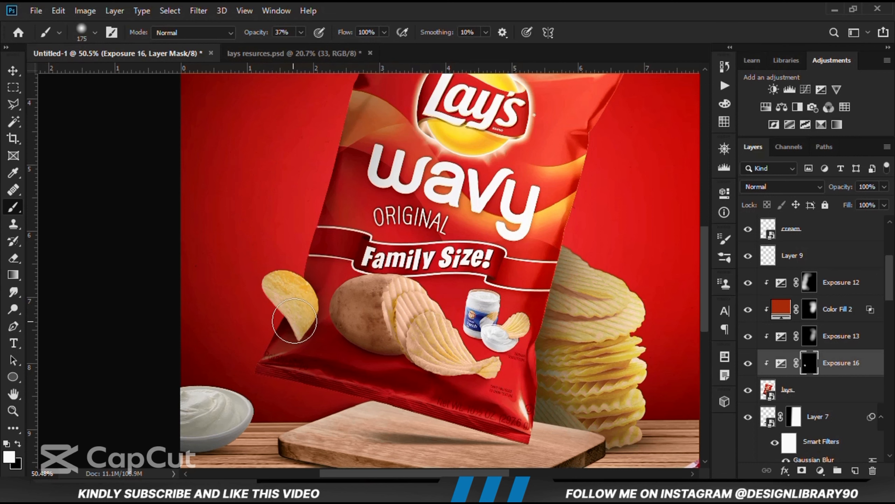
Refine the chip's shadow on Exposure 16's mask, switch the foreground colour to black and compare the bag with and without the shadow.
{"action": "left_click", "coordinate": [747, 363]}
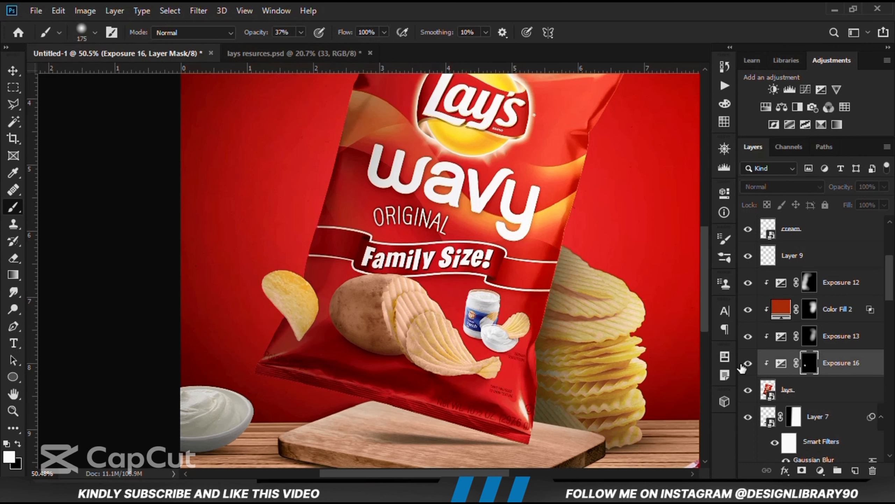
{"action": "mouse_move", "coordinate": [295, 323]}
{"action": "left_mouse_down"}
{"action": "mouse_move", "coordinate": [299, 330]}
{"action": "mouse_move", "coordinate": [301, 308]}
{"action": "left_mouse_up"}
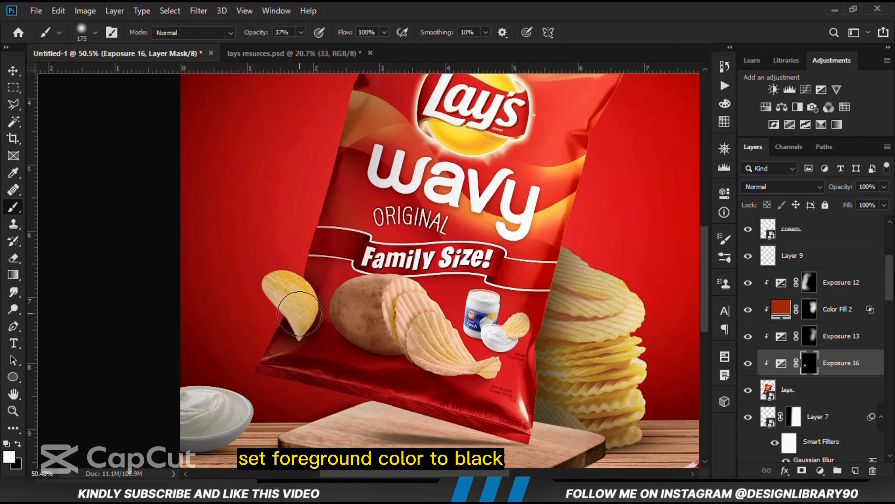
{"action": "left_click", "coordinate": [19, 444]}
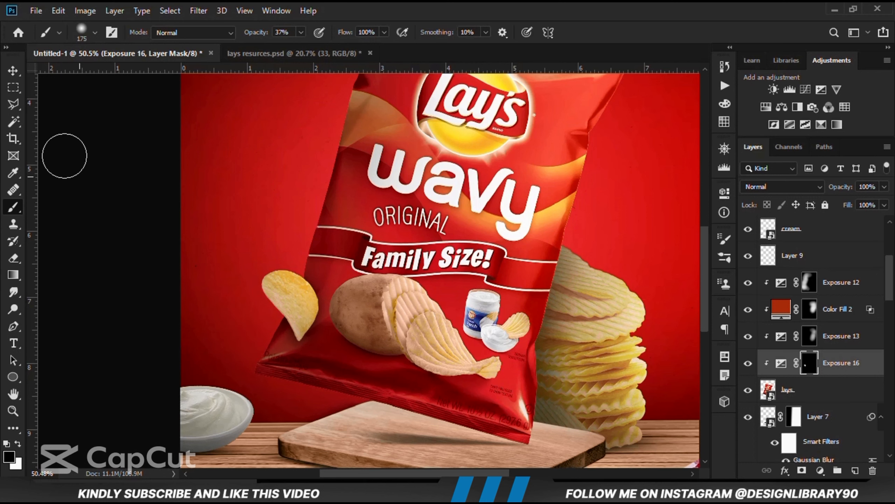
{"action": "left_click", "coordinate": [746, 364]}
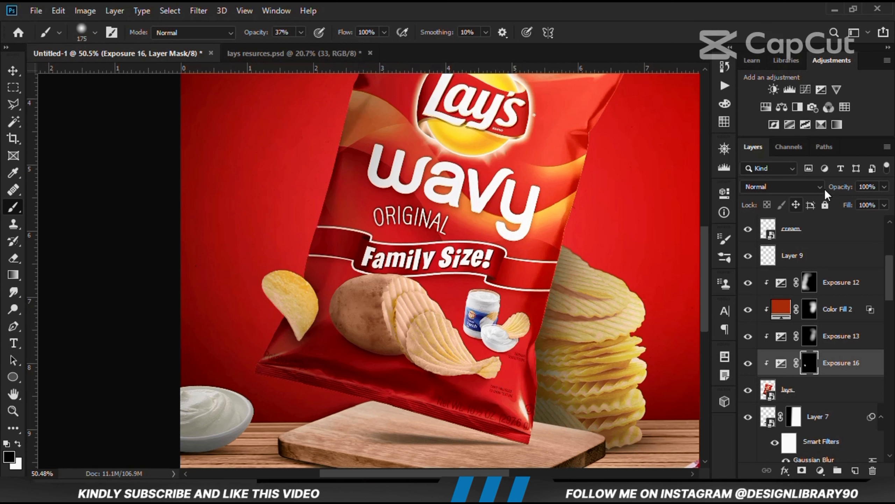
Set Exposure 16's opacity to 76%, deselect all layers and fit the whole poster in view.
{"action": "left_click", "coordinate": [886, 193]}
{"action": "left_click_drag", "start_coordinate": [886, 202], "coordinate": [870, 202]}
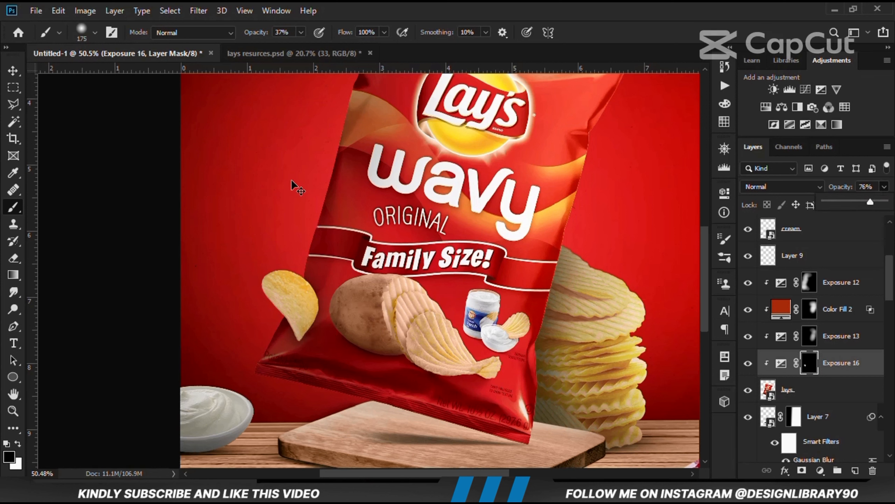
{"action": "left_click", "coordinate": [13, 70]}
{"action": "left_click", "coordinate": [155, 184]}
{"action": "key", "text": "ctrl+0"}
{"action": "key", "text": "ctrl+minus"}
{"action": "key", "text": "ctrl+minus"}
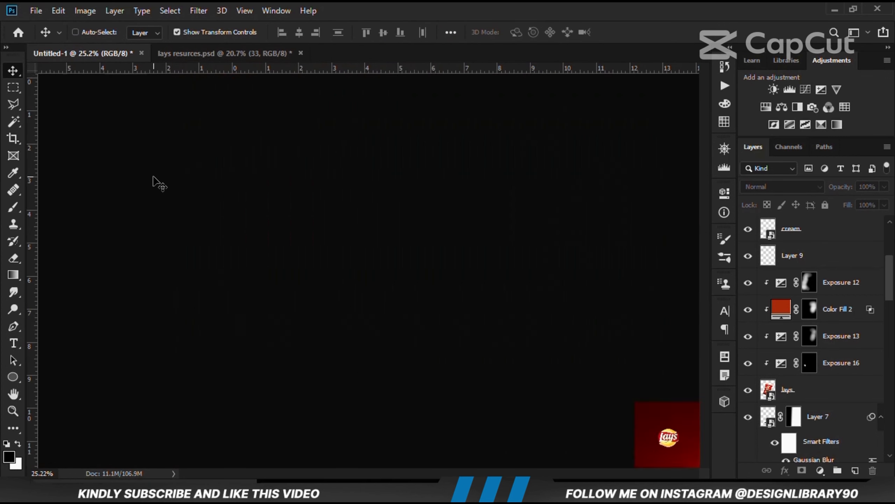
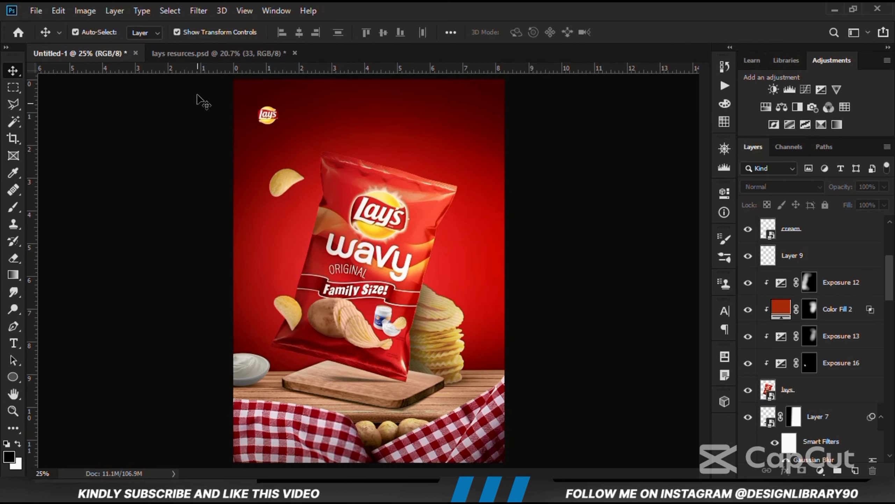
Show the dark dust-and-light overlay in lays resurces.psd and copy it into Untitled-1 as the topmost layer.
{"action": "left_click", "coordinate": [201, 54]}
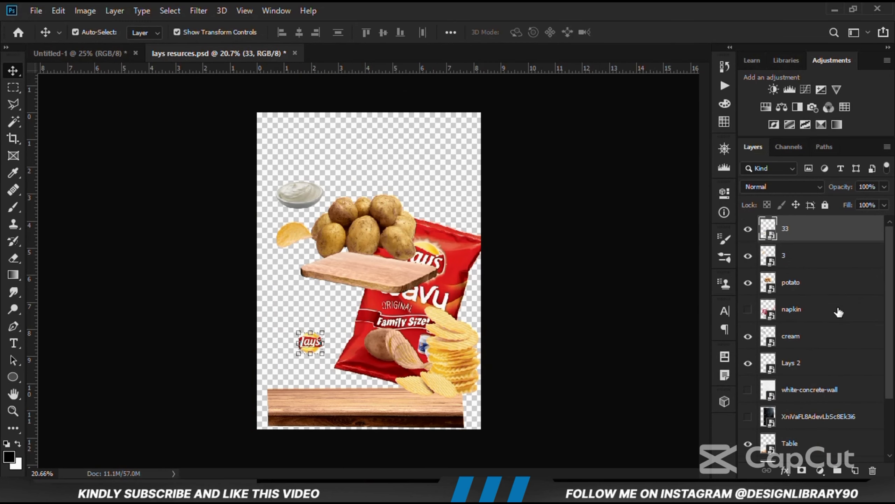
{"action": "scroll", "coordinate": [839, 312], "scroll_direction": "down", "scroll_amount": 2}
{"action": "left_click", "coordinate": [748, 368]}
{"action": "left_click", "coordinate": [811, 368]}
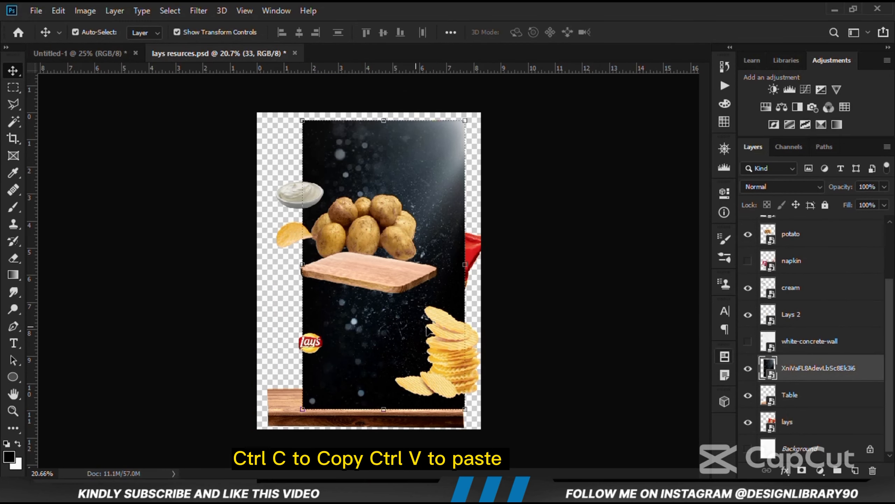
{"action": "left_click_drag", "start_coordinate": [365, 329], "coordinate": [373, 321]}
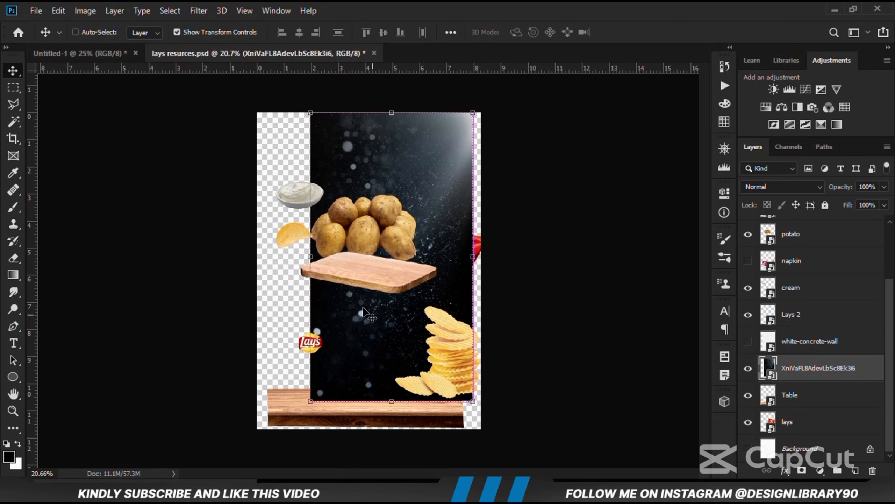
{"action": "left_click_drag", "start_coordinate": [112, 58], "coordinate": [497, 237]}
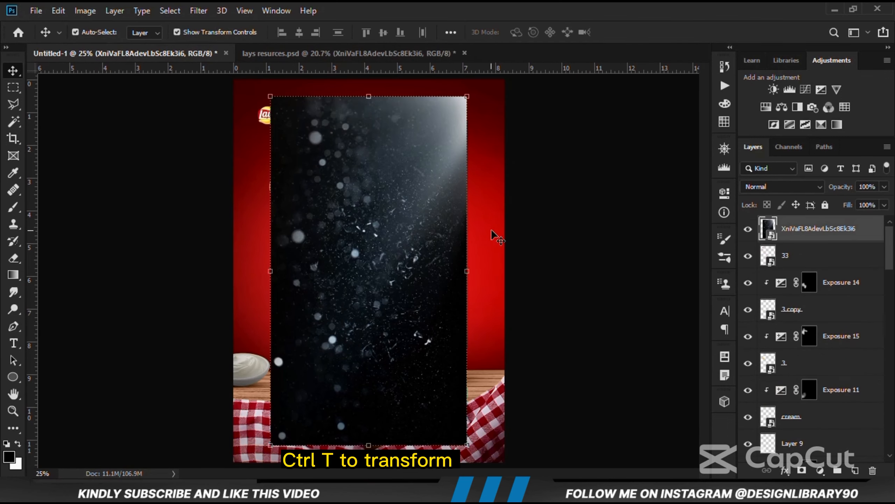
{"action": "right_click", "coordinate": [816, 246]}
{"action": "left_click", "coordinate": [663, 138]}
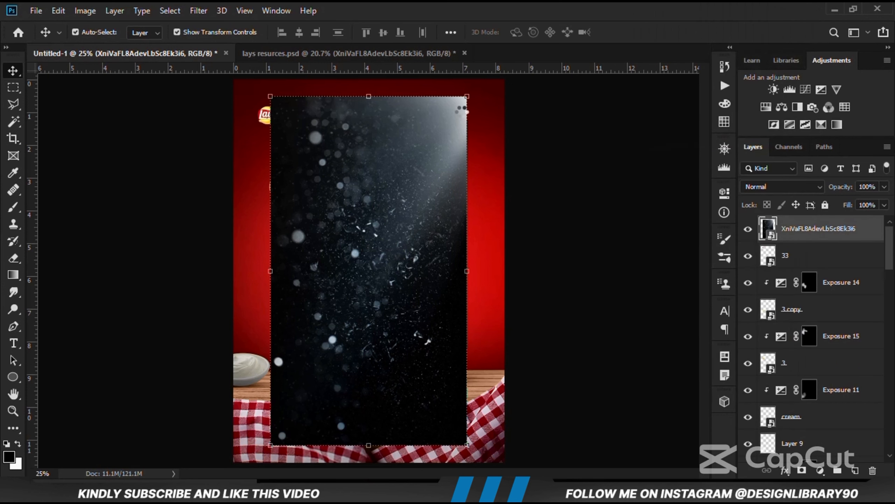
Scale the dust overlay proportionally to 141.80% and move it so it covers the whole poster with its light in the upper-right corner.
{"action": "scroll", "coordinate": [454, 144], "scroll_direction": "down", "scroll_amount": 2}
{"action": "left_click", "coordinate": [450, 127]}
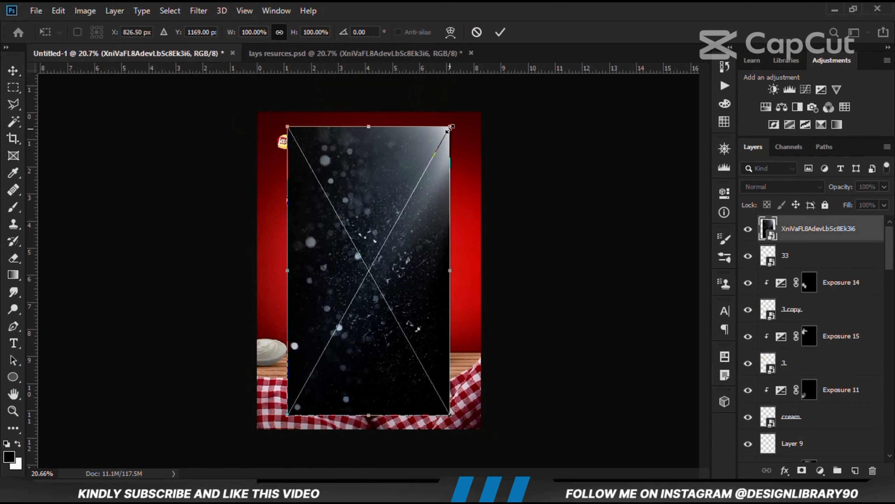
{"action": "left_click_drag", "start_coordinate": [448, 130], "coordinate": [472, 88]}
{"action": "left_click_drag", "start_coordinate": [411, 179], "coordinate": [423, 198]}
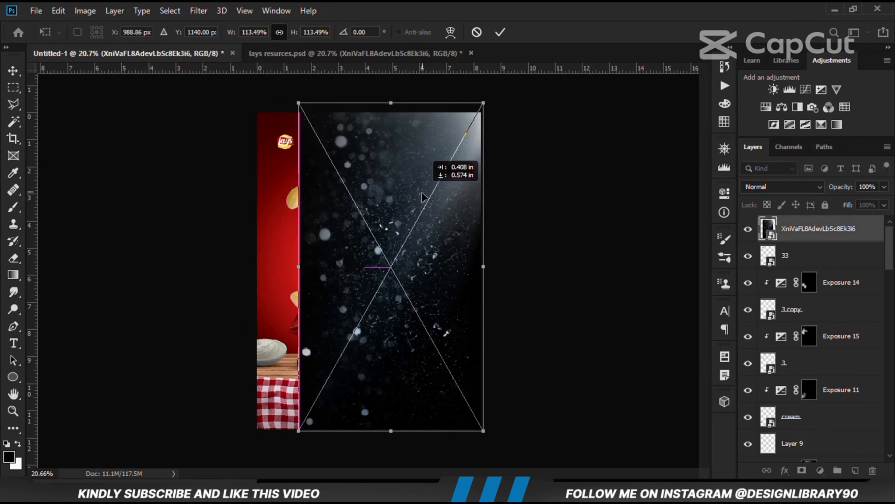
{"action": "left_click_drag", "start_coordinate": [299, 277], "coordinate": [252, 278]}
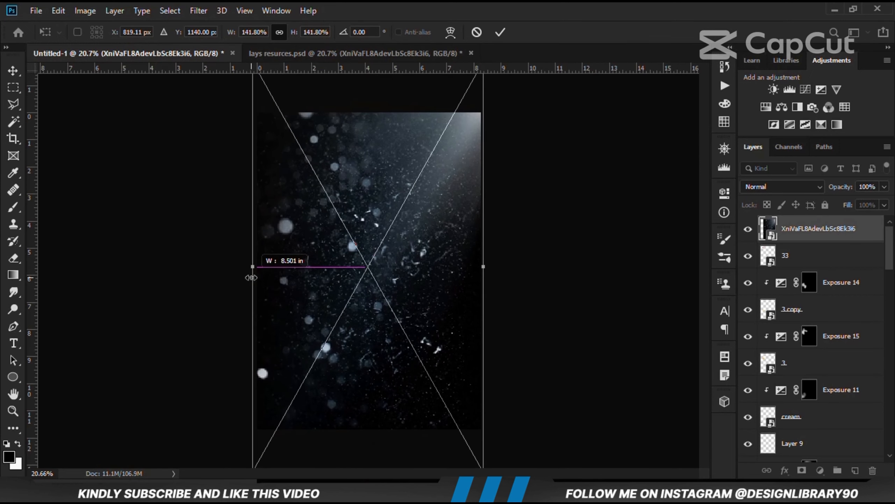
{"action": "left_click_drag", "start_coordinate": [328, 229], "coordinate": [329, 267]}
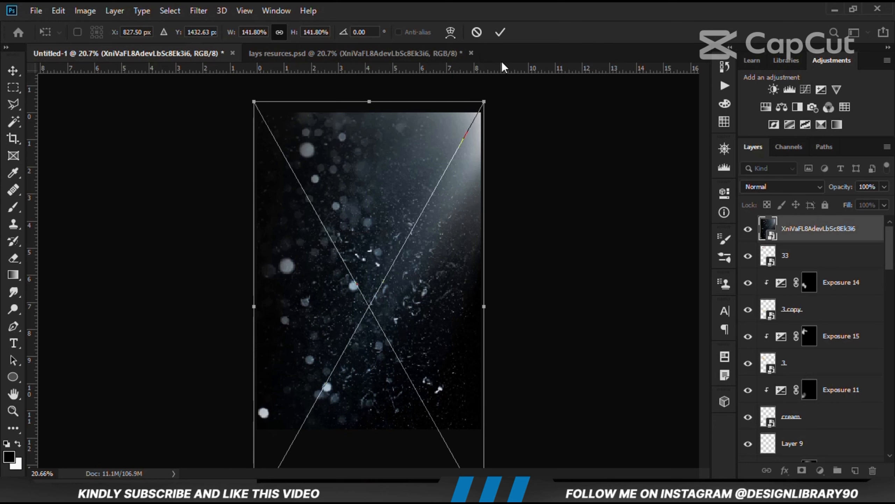
{"action": "left_click", "coordinate": [501, 32]}
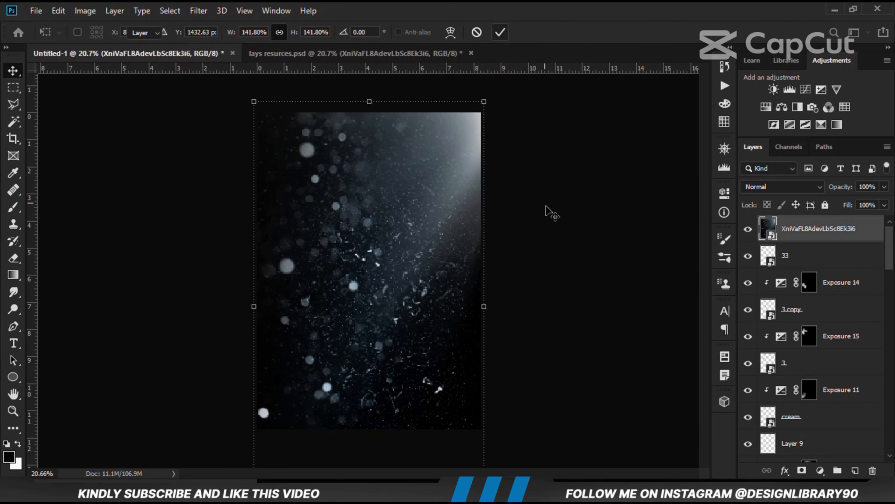
Set the dust overlay's blend mode to Screen and compare the poster with and without it.
{"action": "left_click", "coordinate": [761, 188]}
{"action": "left_click", "coordinate": [764, 262]}
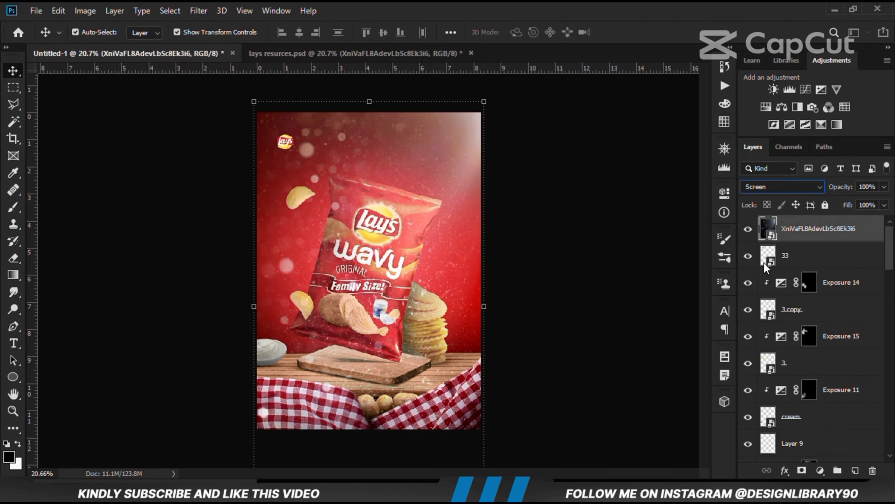
{"action": "left_click", "coordinate": [747, 239]}
{"action": "left_click", "coordinate": [746, 239]}
Clip a Levels adjustment to the dust overlay, set its black input level to 57 and compare the effect.
{"action": "left_click", "coordinate": [820, 470]}
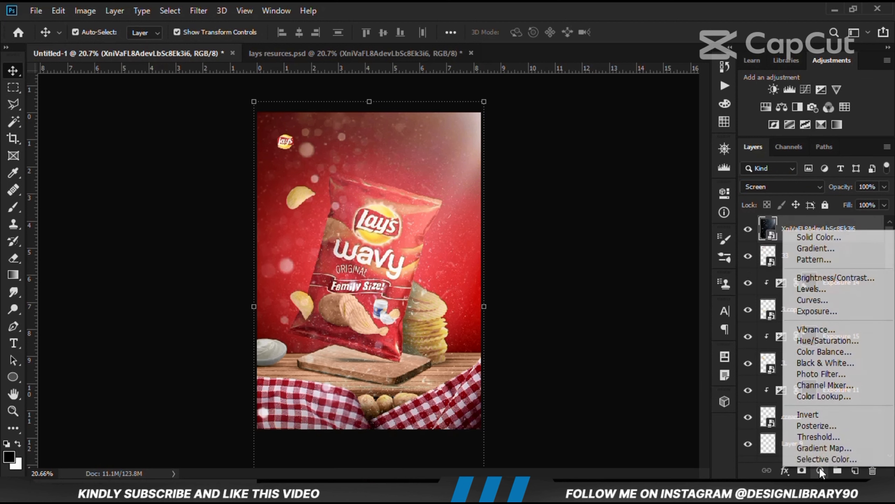
{"action": "left_click", "coordinate": [822, 290]}
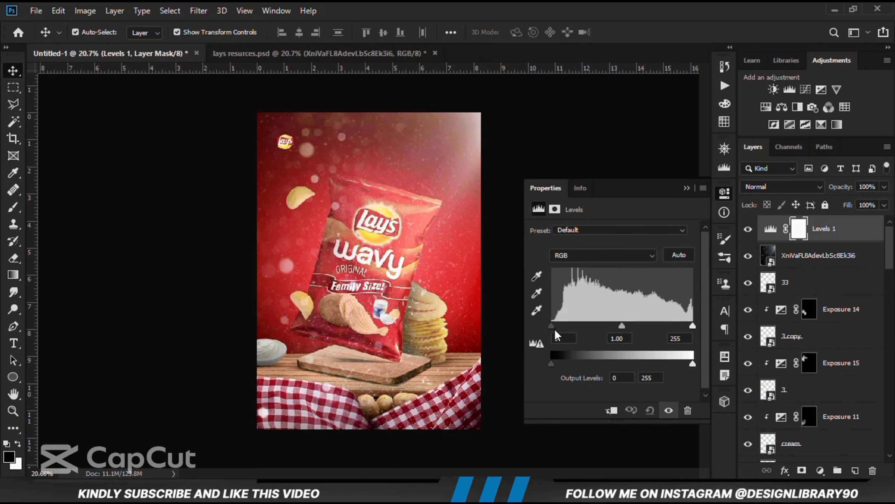
{"action": "left_click", "coordinate": [611, 410]}
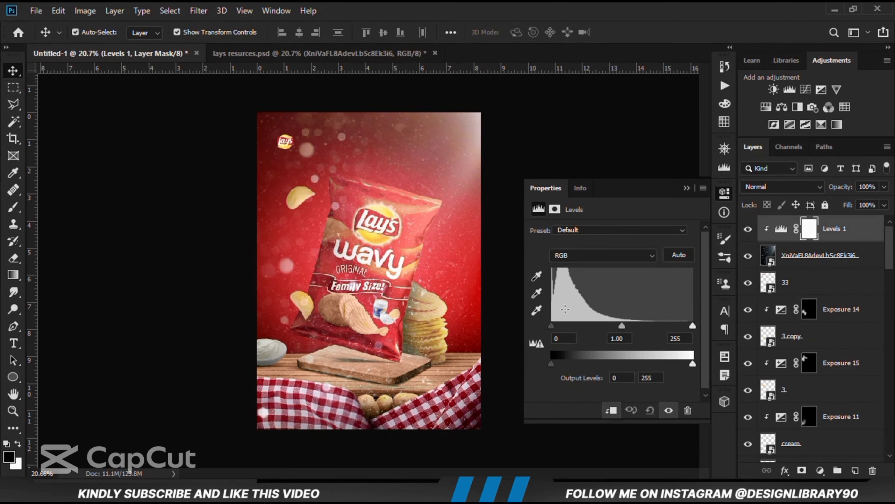
{"action": "left_click_drag", "start_coordinate": [550, 326], "coordinate": [576, 326]}
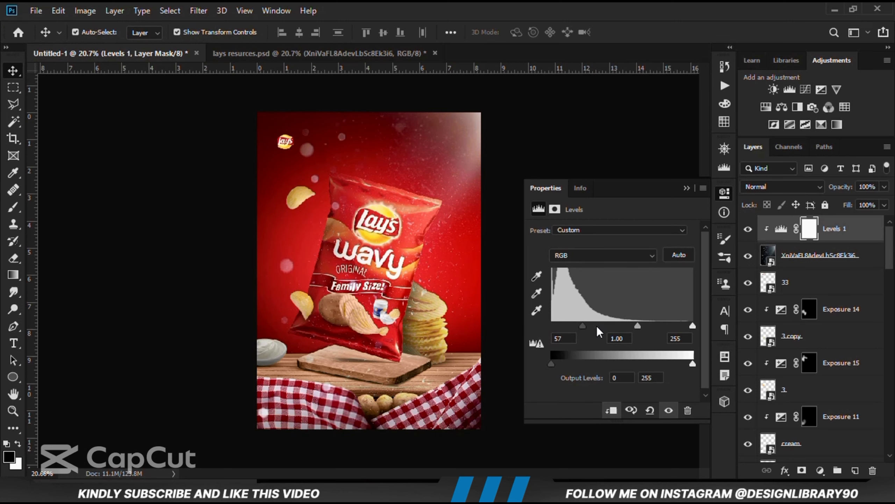
{"action": "left_click", "coordinate": [687, 188]}
{"action": "left_click", "coordinate": [748, 230]}
{"action": "left_click", "coordinate": [748, 232]}
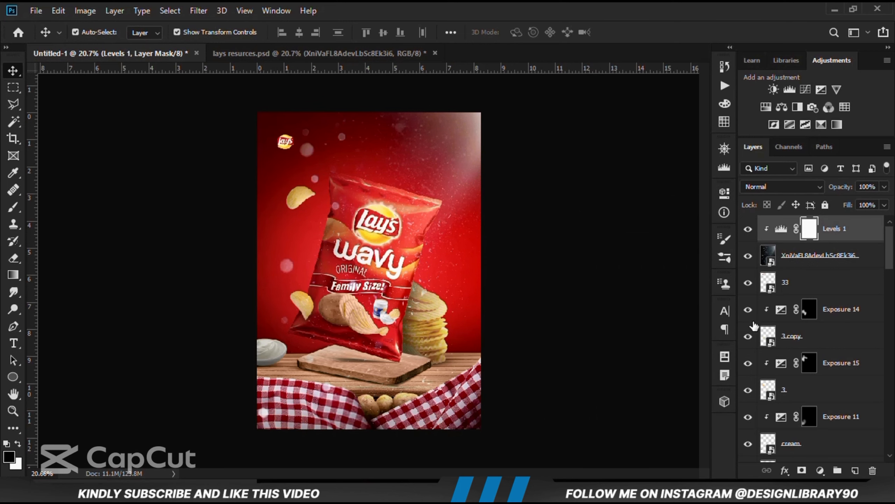
Clip a colorizing Hue/Saturation adjustment to the dust overlay with hue 24, saturation 79 and lightness -16, and compare the effect.
{"action": "left_click", "coordinate": [820, 470]}
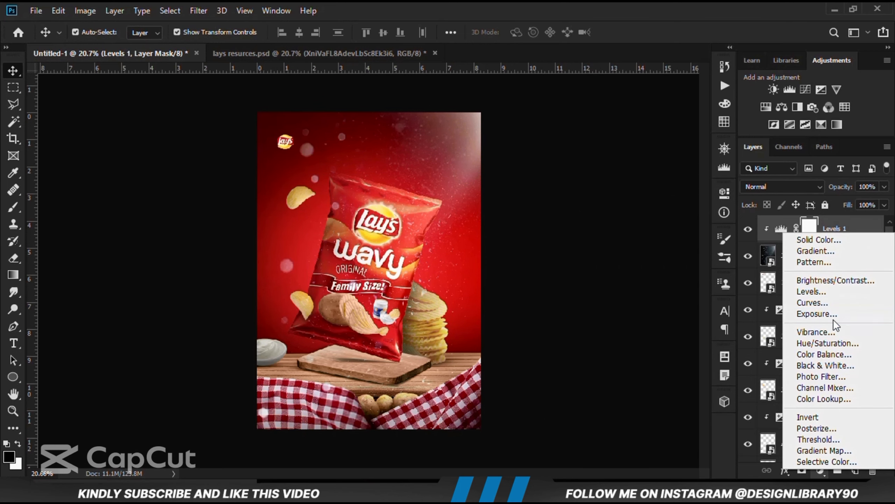
{"action": "left_click", "coordinate": [826, 343]}
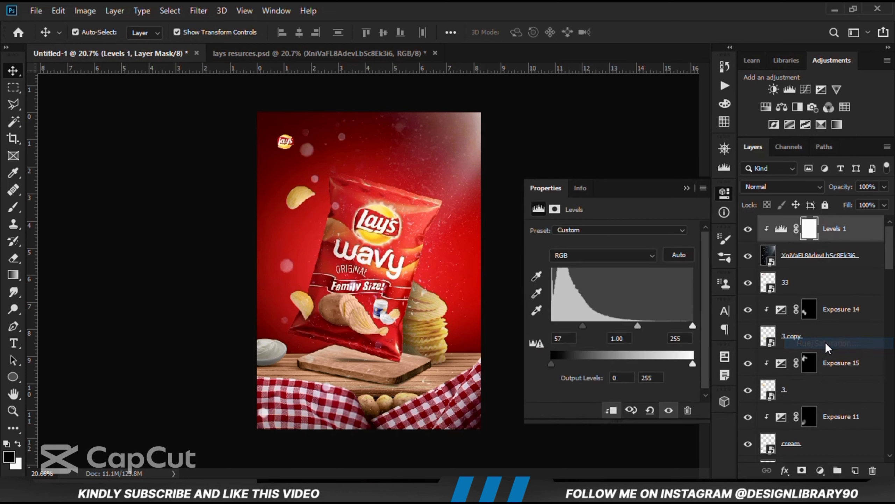
{"action": "left_click", "coordinate": [612, 411]}
{"action": "left_click", "coordinate": [610, 350]}
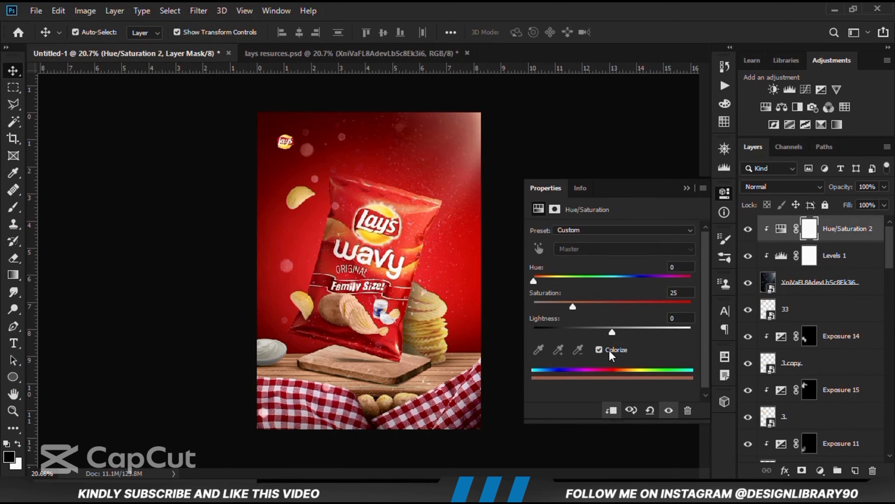
{"action": "mouse_move", "coordinate": [542, 281]}
{"action": "left_mouse_down"}
{"action": "mouse_move", "coordinate": [552, 280]}
{"action": "mouse_move", "coordinate": [543, 279]}
{"action": "left_mouse_up"}
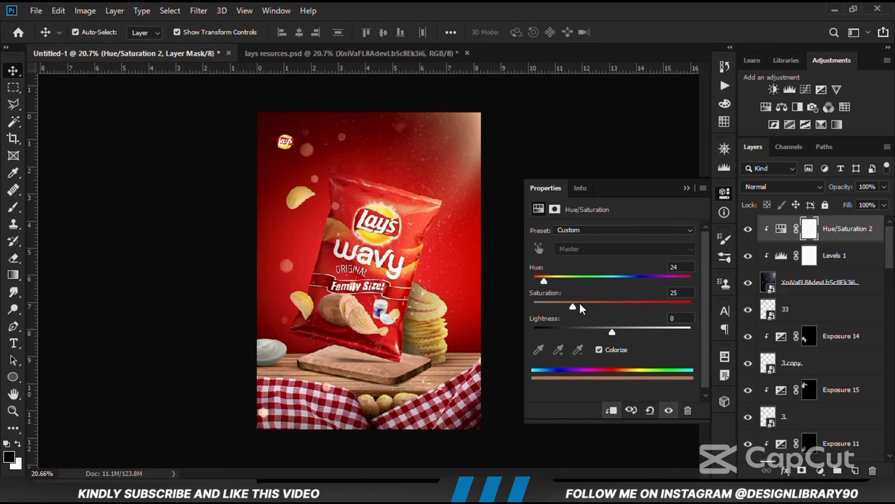
{"action": "left_click_drag", "start_coordinate": [579, 307], "coordinate": [631, 305]}
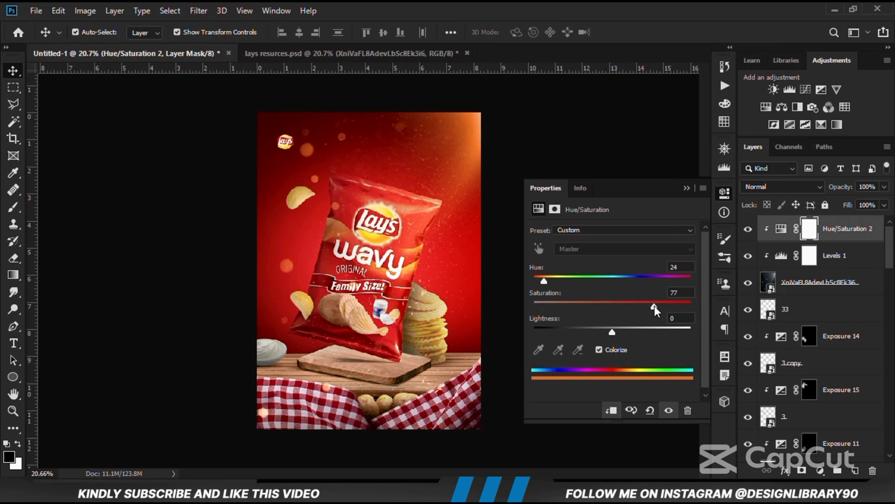
{"action": "mouse_move", "coordinate": [613, 331]}
{"action": "left_mouse_down"}
{"action": "mouse_move", "coordinate": [590, 337]}
{"action": "mouse_move", "coordinate": [600, 334]}
{"action": "left_mouse_up"}
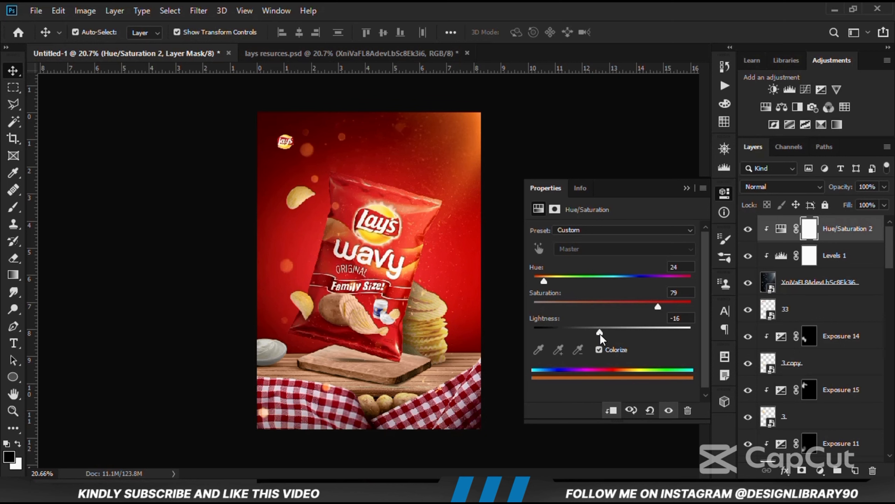
{"action": "left_click", "coordinate": [687, 188]}
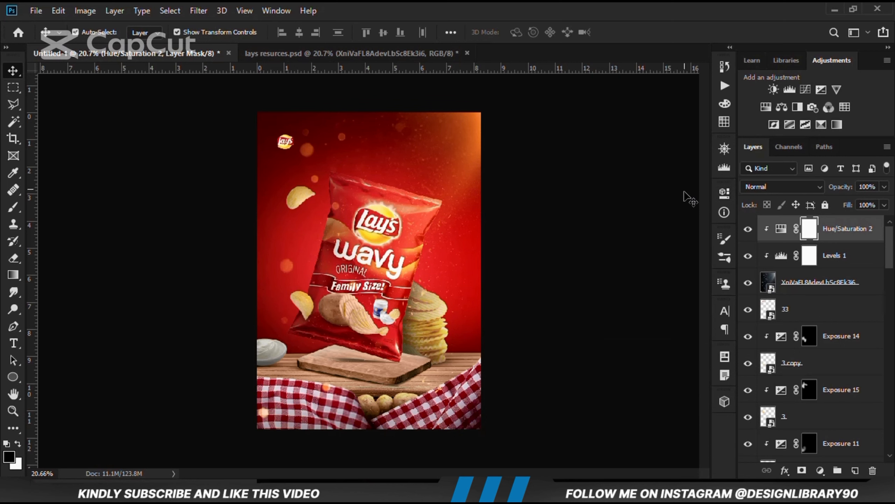
{"action": "left_click", "coordinate": [749, 230]}
{"action": "left_click", "coordinate": [749, 230]}
Compare the poster with and without the dust overlay, add a layer mask to it and invert the mask to black.
{"action": "left_click", "coordinate": [803, 284]}
{"action": "left_click", "coordinate": [748, 284]}
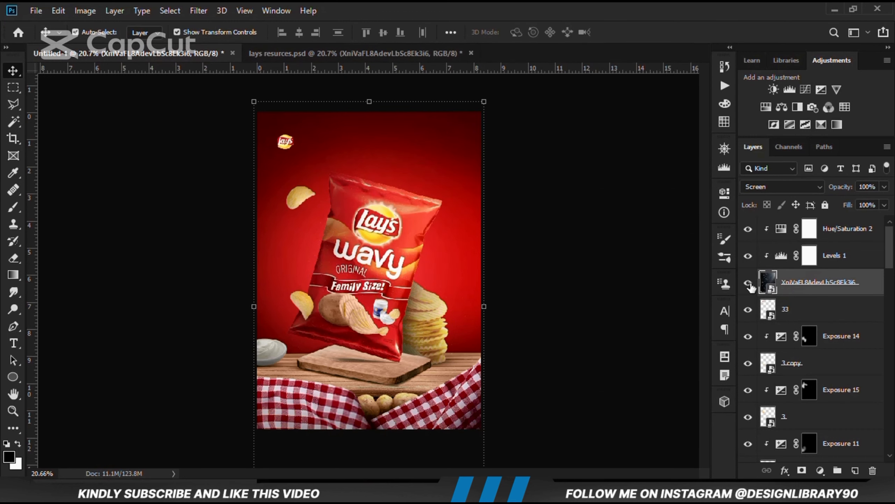
{"action": "left_click", "coordinate": [749, 284]}
{"action": "left_click", "coordinate": [801, 470]}
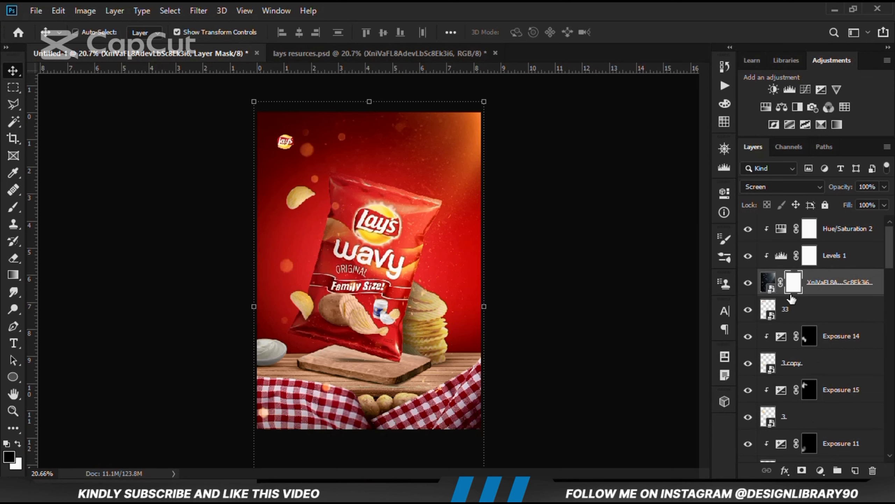
{"action": "key", "text": "ctrl+i"}
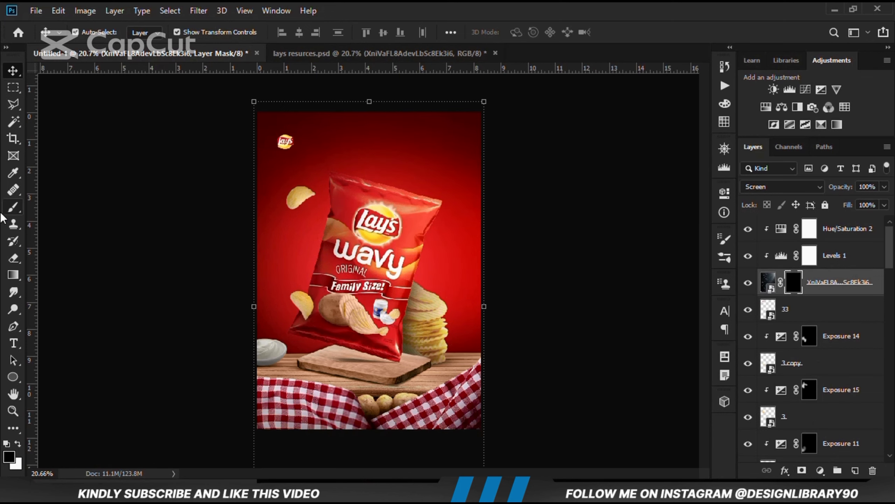
Pick the Brush tool for the dust overlay's mask and set its opacity to 28%.
{"action": "right_click", "coordinate": [13, 211]}
{"action": "left_click", "coordinate": [67, 211]}
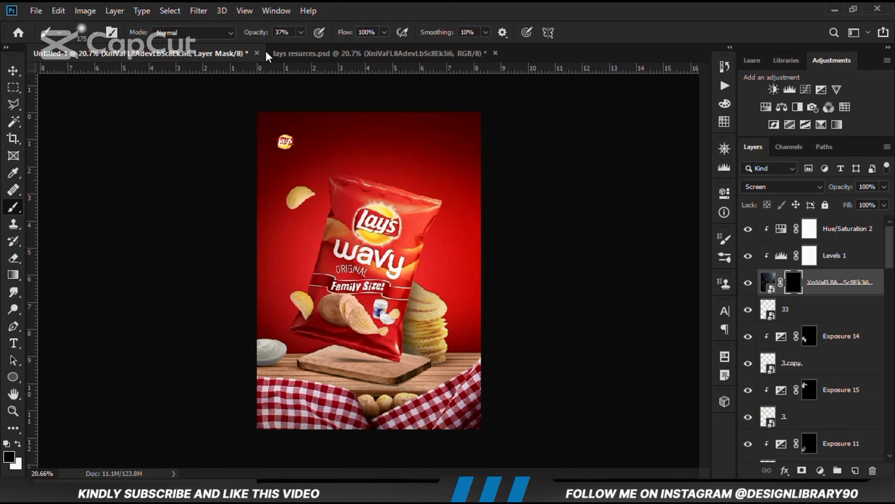
{"action": "left_click", "coordinate": [301, 33]}
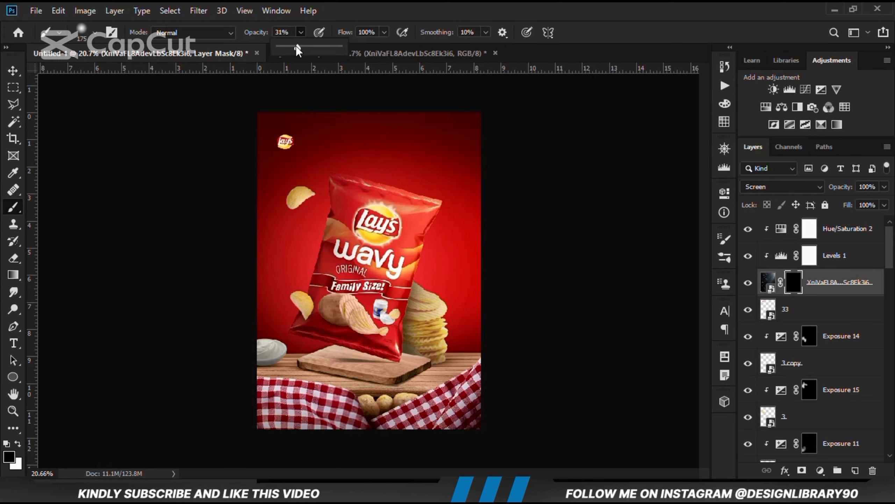
{"action": "left_click", "coordinate": [378, 16]}
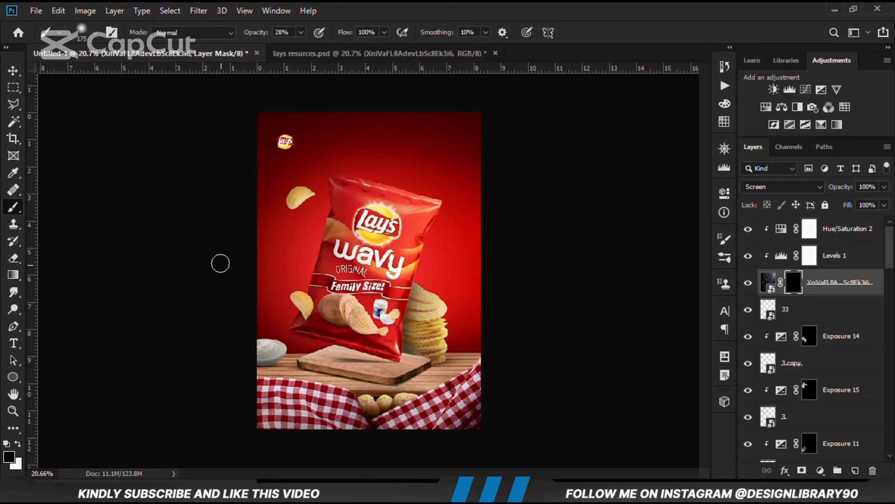
Reveal the dust overlay along the poster's right side by painting its mask in white with a soft 1400 px brush.
{"action": "left_click", "coordinate": [17, 443]}
{"action": "key", "text": "]"}
{"action": "key", "text": "]"}
{"action": "key", "text": "]"}
{"action": "key", "text": "]"}
{"action": "key", "text": "]"}
{"action": "key", "text": "]"}
{"action": "key", "text": "]"}
{"action": "key", "text": "]"}
{"action": "key", "text": "]"}
{"action": "key", "text": "]"}
{"action": "key", "text": "]"}
{"action": "key", "text": "]"}
{"action": "key", "text": "]"}
{"action": "key", "text": "]"}
{"action": "key", "text": "]"}
{"action": "key", "text": "]"}
{"action": "key", "text": "]"}
{"action": "key", "text": "["}
{"action": "key", "text": "ctrl+minus"}
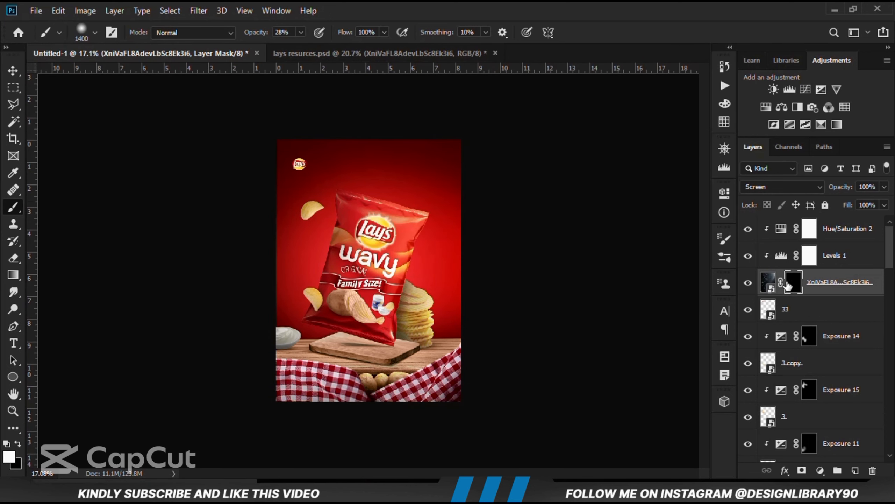
{"action": "left_click", "coordinate": [488, 144]}
{"action": "left_click", "coordinate": [490, 156]}
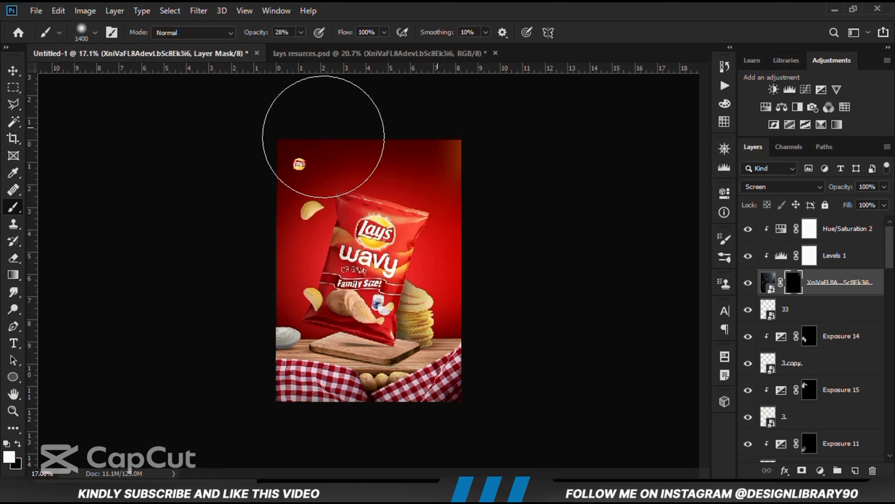
{"action": "left_click", "coordinate": [492, 260]}
{"action": "left_click", "coordinate": [431, 246]}
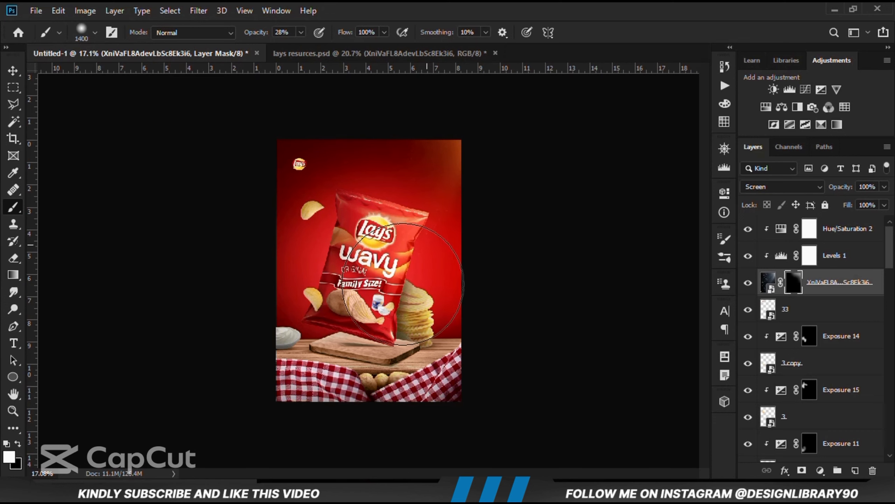
{"action": "scroll", "coordinate": [398, 287], "scroll_direction": "up", "scroll_amount": 2}
{"action": "left_click", "coordinate": [376, 171]}
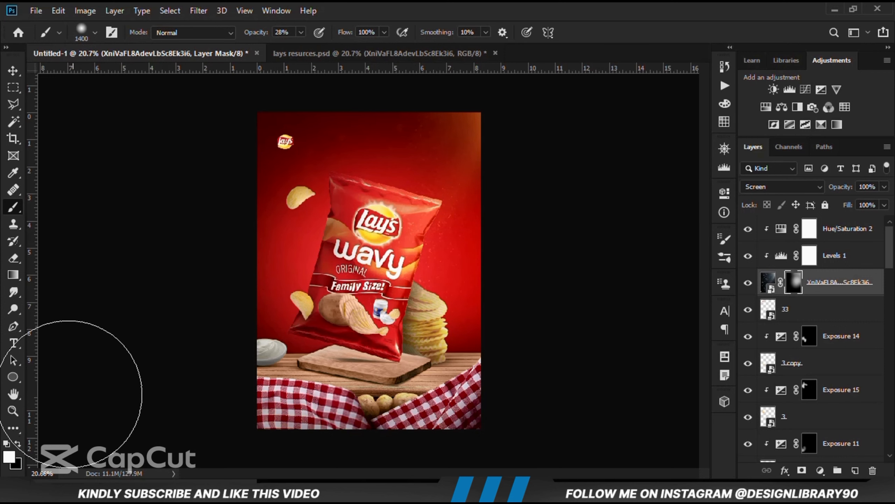
Paint the dust mask in black with a 700 px brush over the bag and the chip stack.
{"action": "left_click", "coordinate": [17, 444]}
{"action": "key", "text": "bracketleft"}
{"action": "key", "text": "bracketleft"}
{"action": "key", "text": "bracketleft"}
{"action": "key", "text": "bracketleft"}
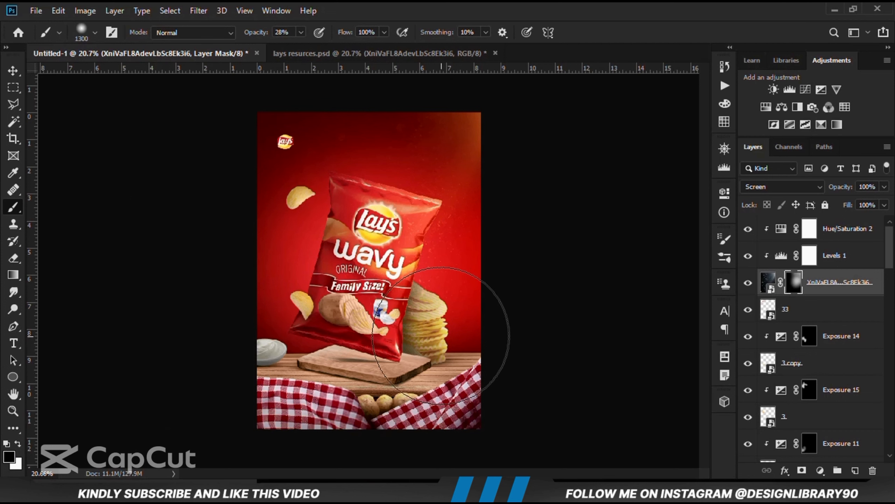
{"action": "key", "text": "bracketleft"}
{"action": "key", "text": "bracketleft"}
{"action": "key", "text": "bracketleft"}
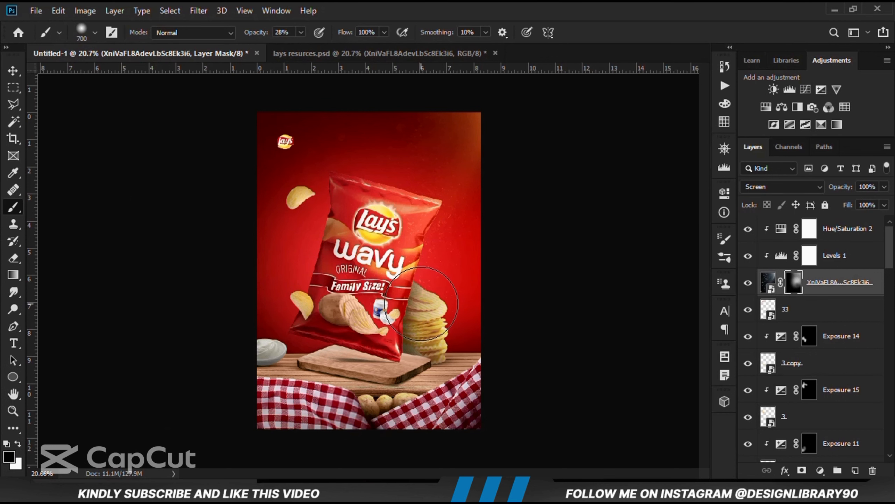
Touch up the dust mask around the small logo and upper flying chip, revealing dust with white and hiding excess with black.
{"action": "left_click", "coordinate": [17, 444]}
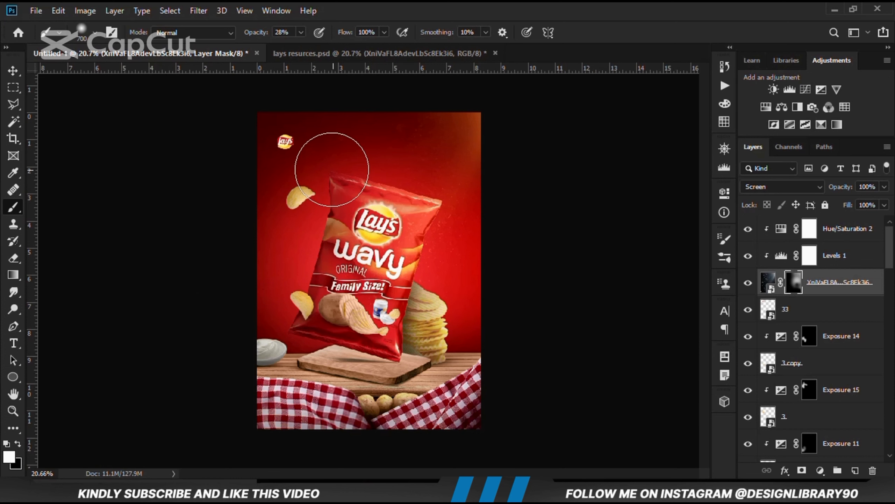
{"action": "left_click", "coordinate": [19, 445]}
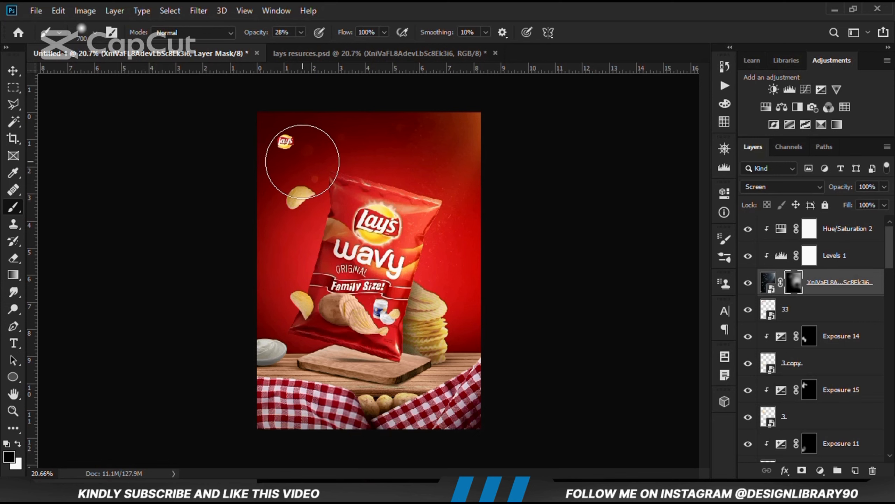
{"action": "mouse_move", "coordinate": [302, 161]}
{"action": "left_mouse_down"}
{"action": "mouse_move", "coordinate": [308, 156]}
{"action": "mouse_move", "coordinate": [302, 166]}
{"action": "left_mouse_up"}
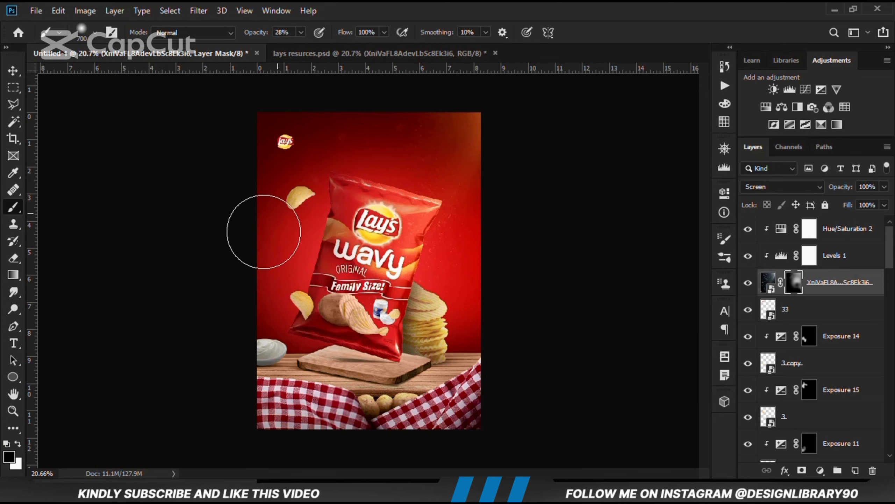
{"action": "left_click", "coordinate": [17, 444]}
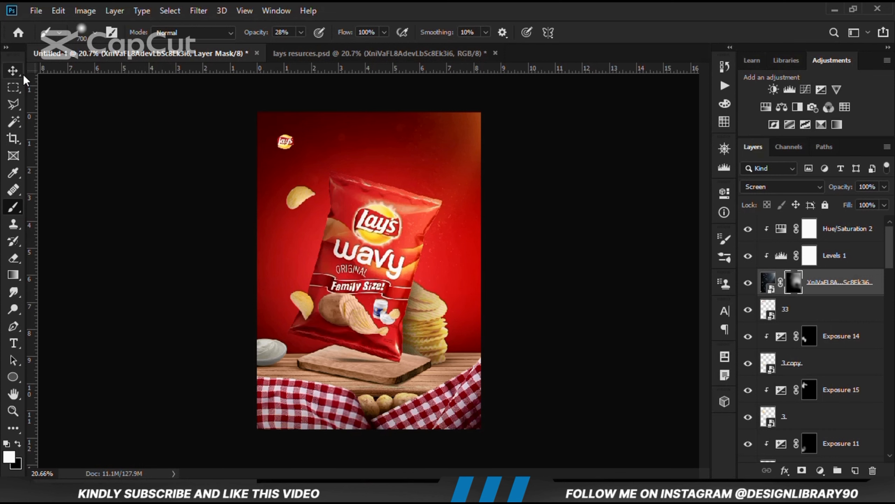
Deselect the dust layer and compare the poster with and without the overlay.
{"action": "left_click_drag", "start_coordinate": [12, 71], "coordinate": [78, 73]}
{"action": "key", "text": "ctrl+2"}
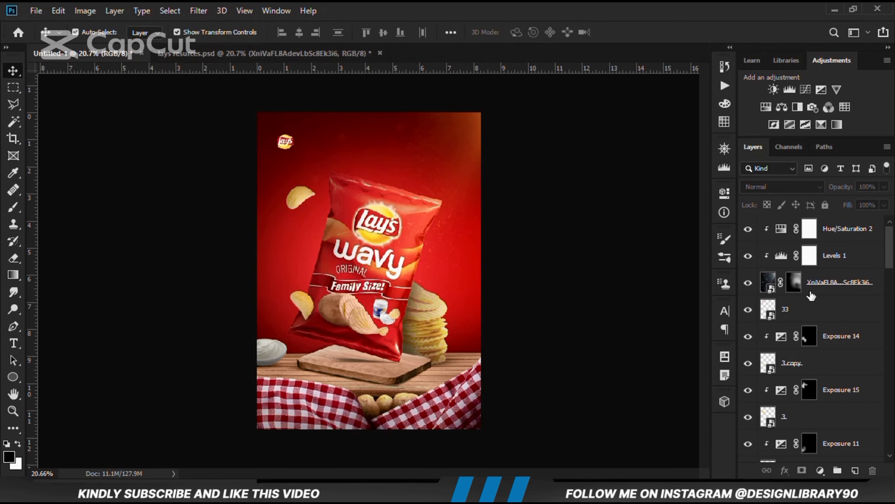
{"action": "left_click", "coordinate": [748, 294]}
{"action": "left_click", "coordinate": [748, 294]}
{"action": "left_click", "coordinate": [561, 289]}
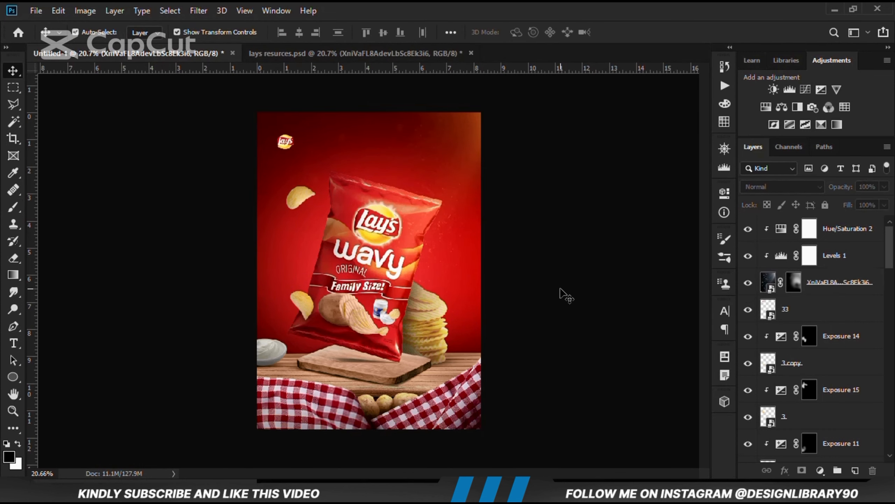
Stamp all visible layers into a new top layer and convert it to a smart object.
{"action": "key", "text": "ctrl+plus"}
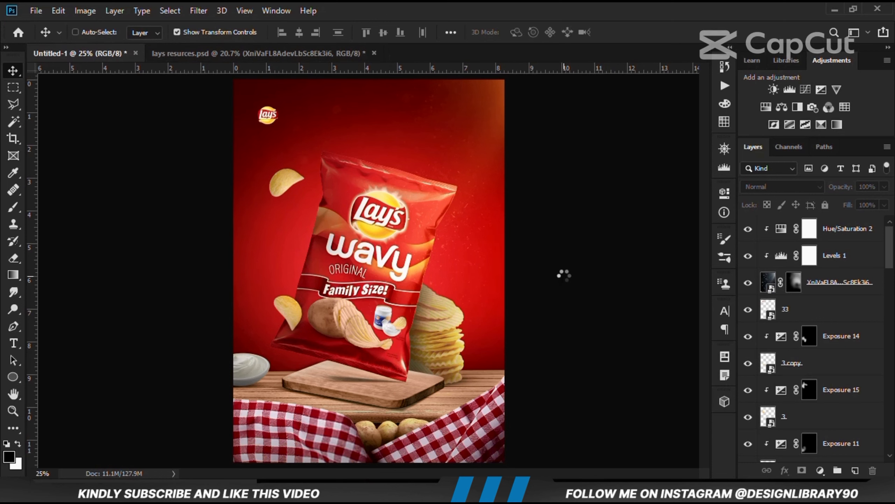
{"action": "key", "text": "ctrl+shift+alt+e"}
{"action": "right_click", "coordinate": [788, 229]}
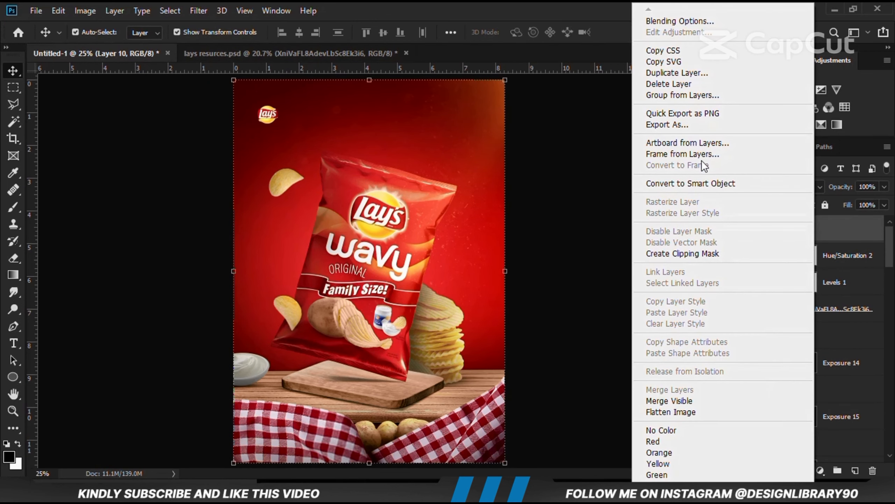
{"action": "left_click", "coordinate": [692, 184]}
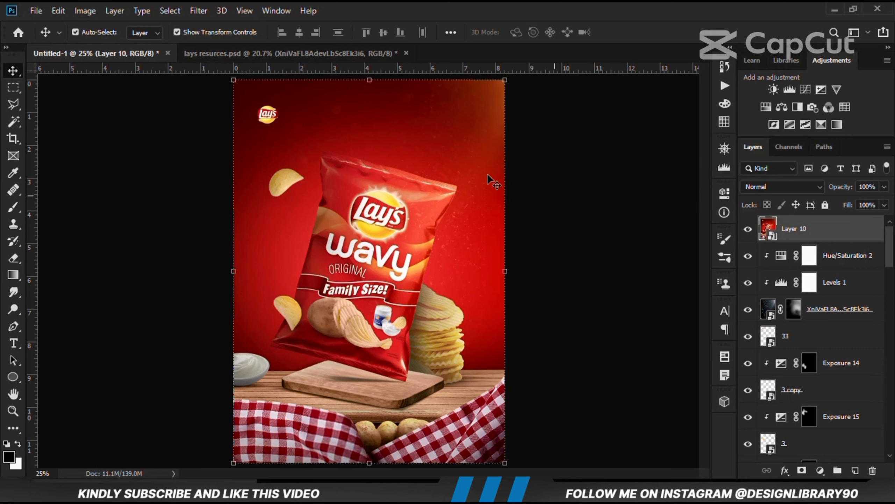
In a Camera Raw filter on the merged layer, set exposure +0.15, contrast +19, highlights +10, shadows -13, whites +7 and blacks -6.
{"action": "left_click", "coordinate": [199, 10]}
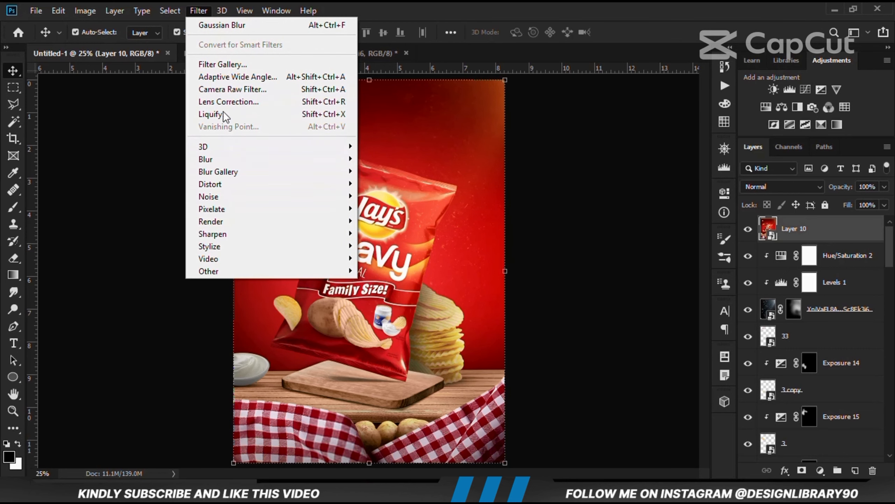
{"action": "left_click", "coordinate": [232, 90]}
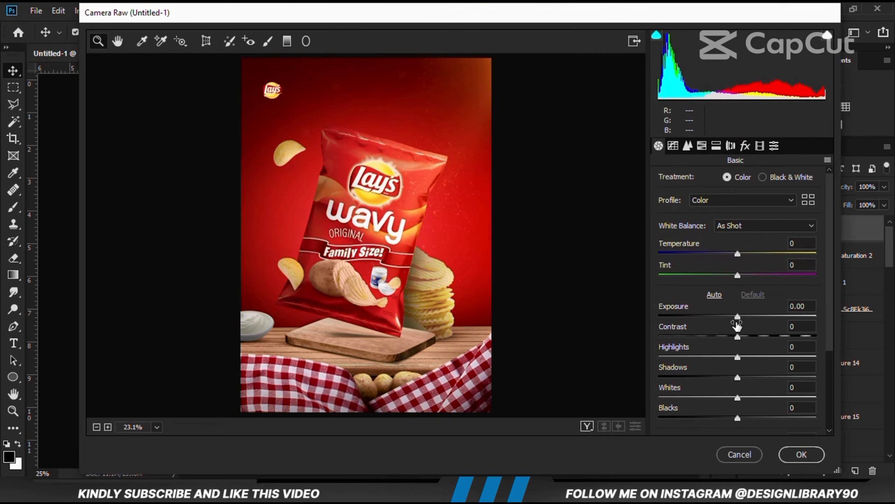
{"action": "left_click_drag", "start_coordinate": [738, 314], "coordinate": [729, 388]}
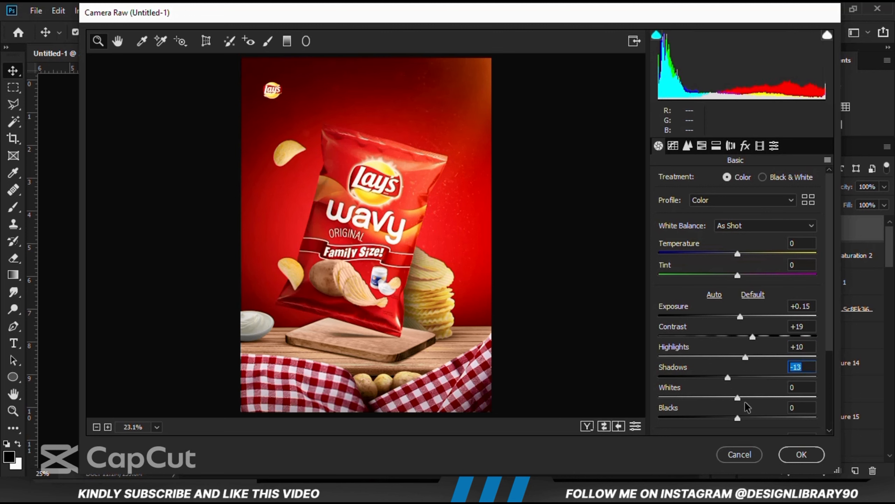
{"action": "left_click_drag", "start_coordinate": [738, 397], "coordinate": [743, 397]}
{"action": "scroll", "coordinate": [832, 331], "scroll_direction": "down", "scroll_amount": 1}
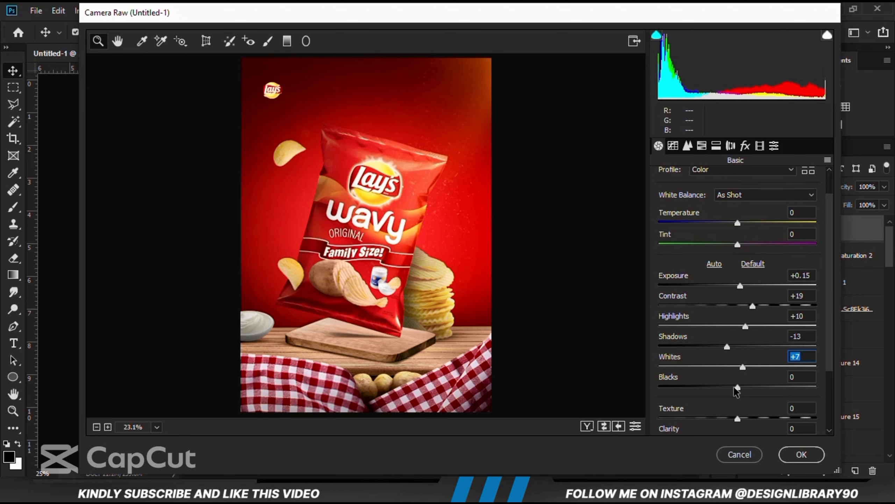
{"action": "left_click_drag", "start_coordinate": [735, 386], "coordinate": [731, 387]}
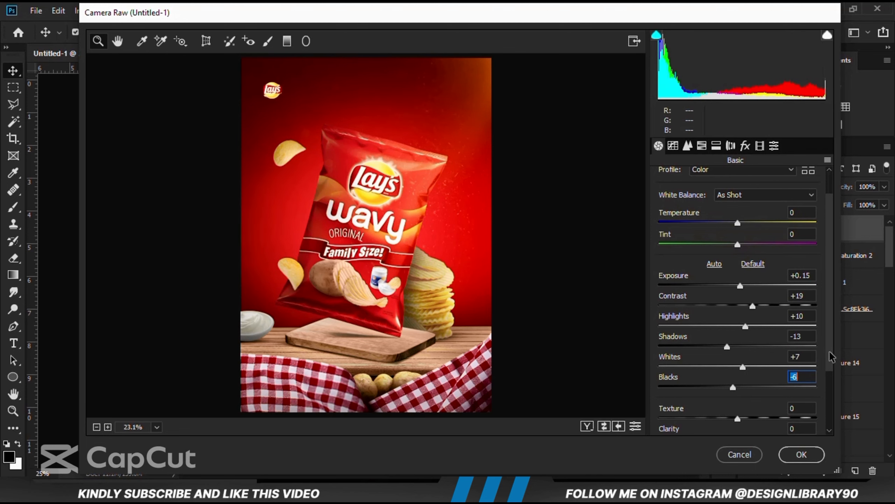
Set the texture to +8, raise the clarity slightly and apply the Camera Raw filter.
{"action": "scroll", "coordinate": [739, 389], "scroll_direction": "down", "scroll_amount": 1}
{"action": "left_click", "coordinate": [745, 389]}
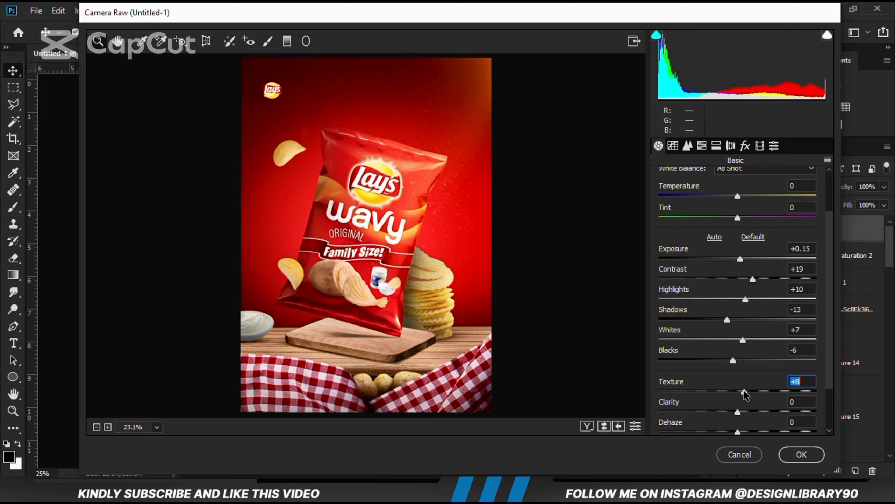
{"action": "left_click", "coordinate": [742, 411]}
{"action": "left_click", "coordinate": [796, 460]}
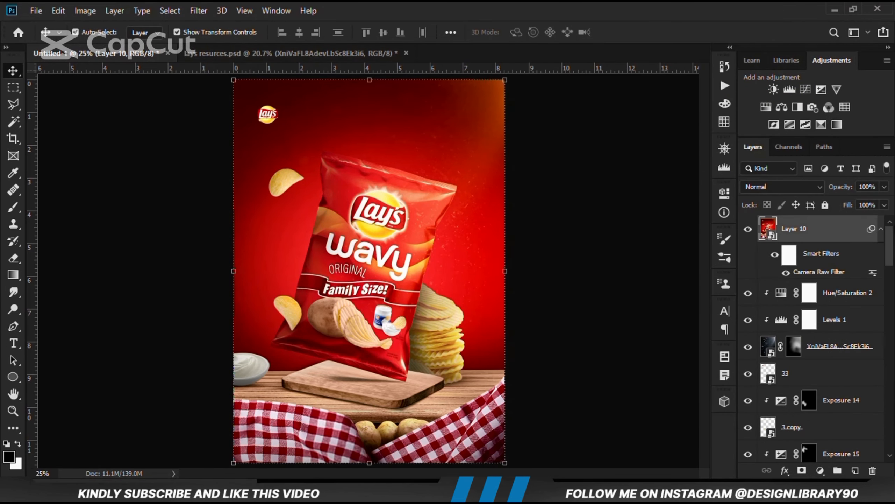
Collapse the merged layer's smart filter list and examine the graded poster up close and as a whole.
{"action": "left_click", "coordinate": [881, 229]}
{"action": "key", "text": "ctrl+minus"}
{"action": "key", "text": "ctrl+minus"}
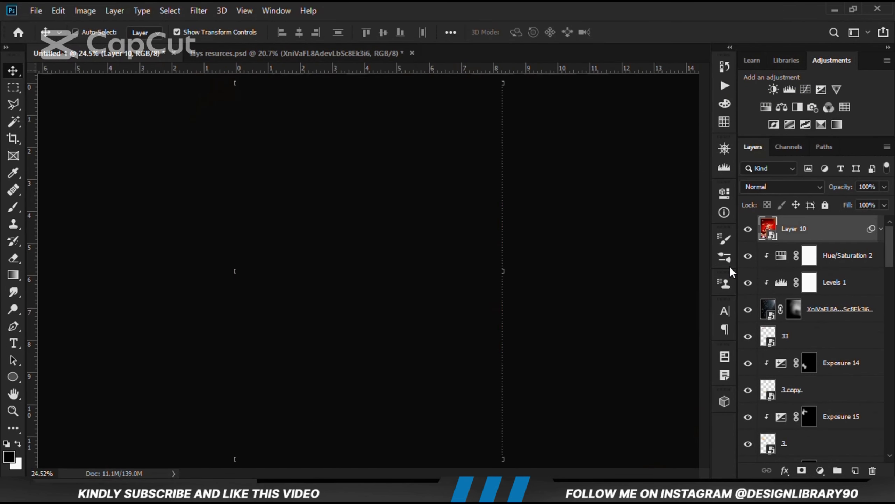
{"action": "key", "text": "ctrl+plus"}
{"action": "key", "text": "ctrl+plus"}
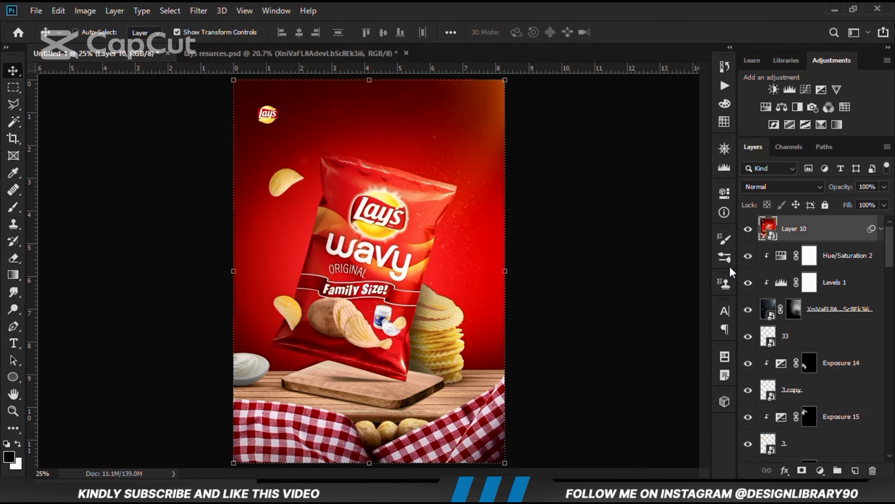
{"action": "key", "text": "ctrl+minus"}
{"action": "key", "text": "ctrl+plus"}
{"action": "key", "text": "ctrl+plus"}
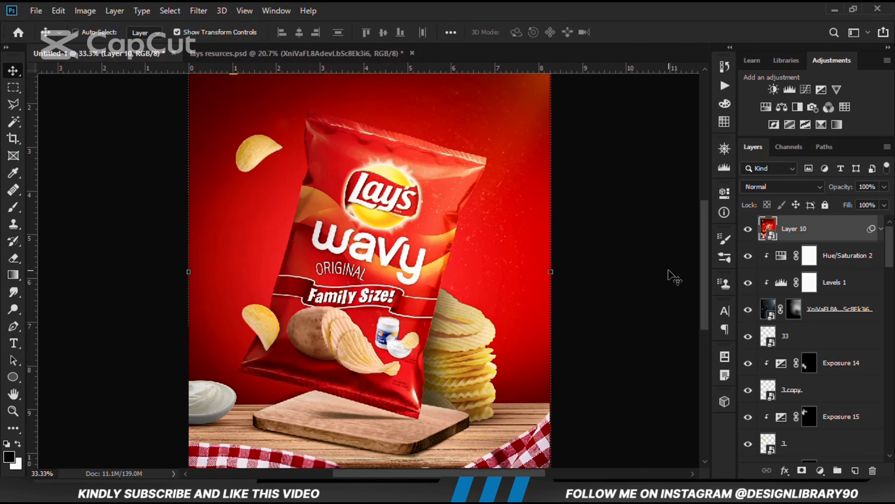
{"action": "key", "text": "ctrl+0"}
{"action": "left_click", "coordinate": [651, 282], "text": "ctrl"}
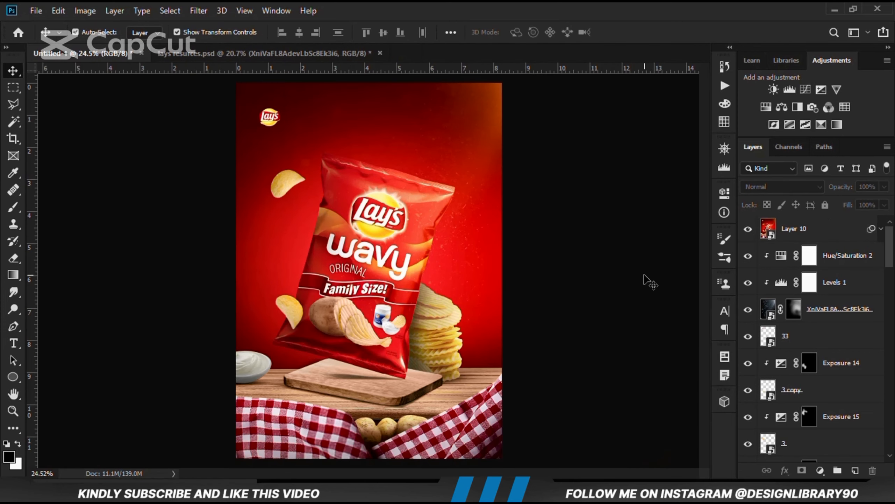